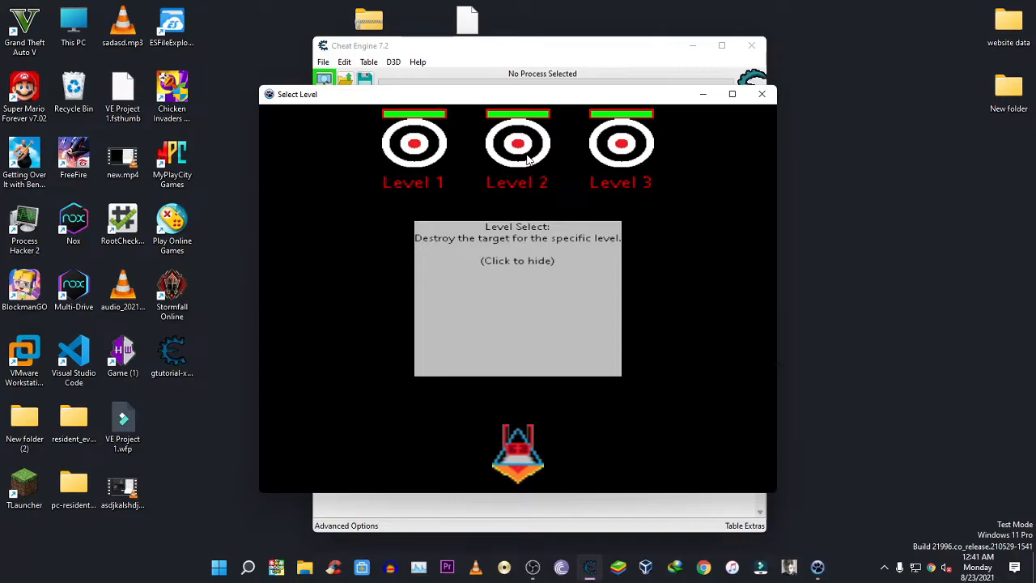
Step: Enter level 3 from the level selection, and pause and resume the game to test its pause control
key("Right")
key("Left")
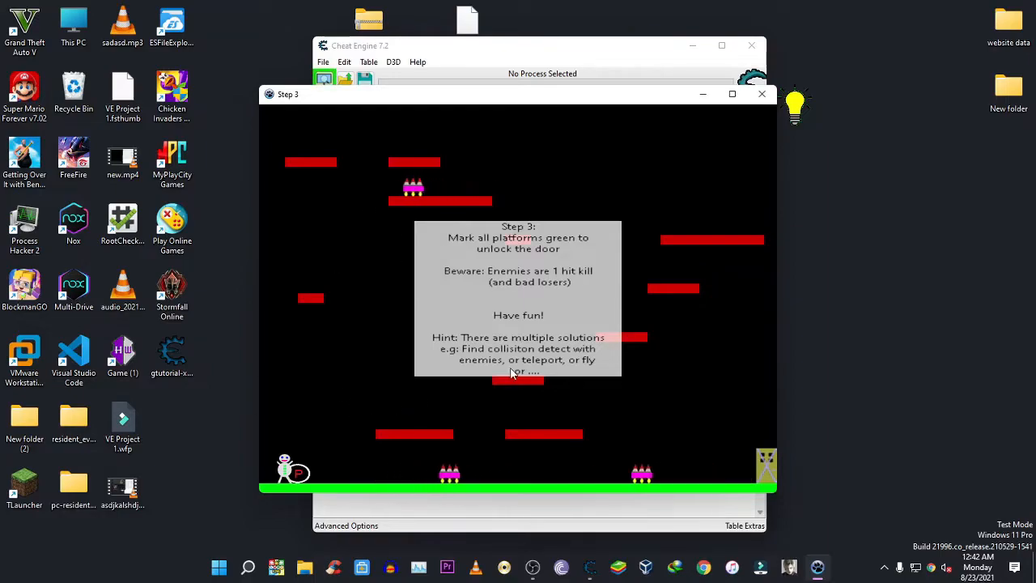
left_click(305, 476)
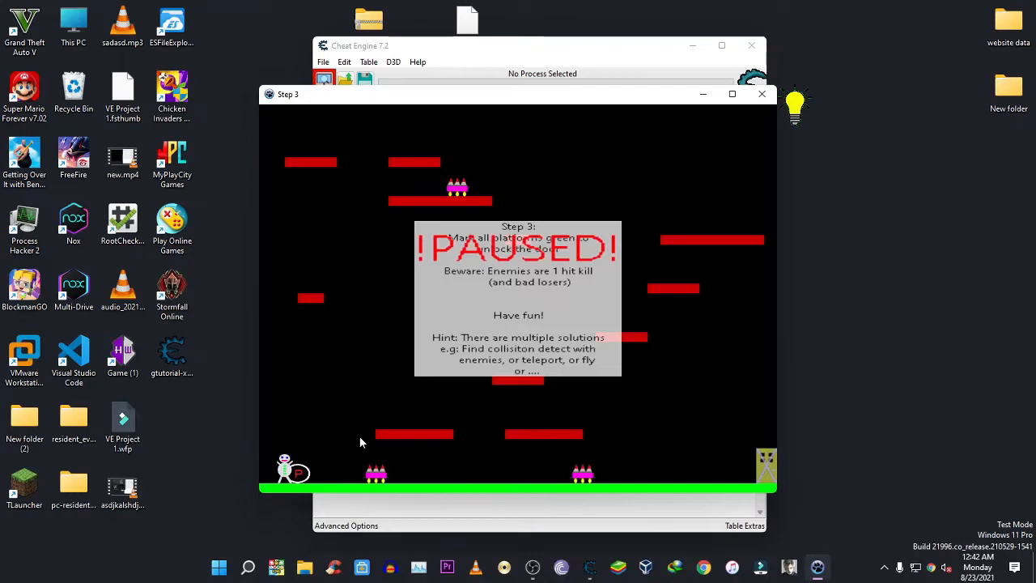
left_click(304, 476)
Step: Try to mark the platforms green by moving the player right and jumping from one lower platform to the next
key("Right")
key("Up")
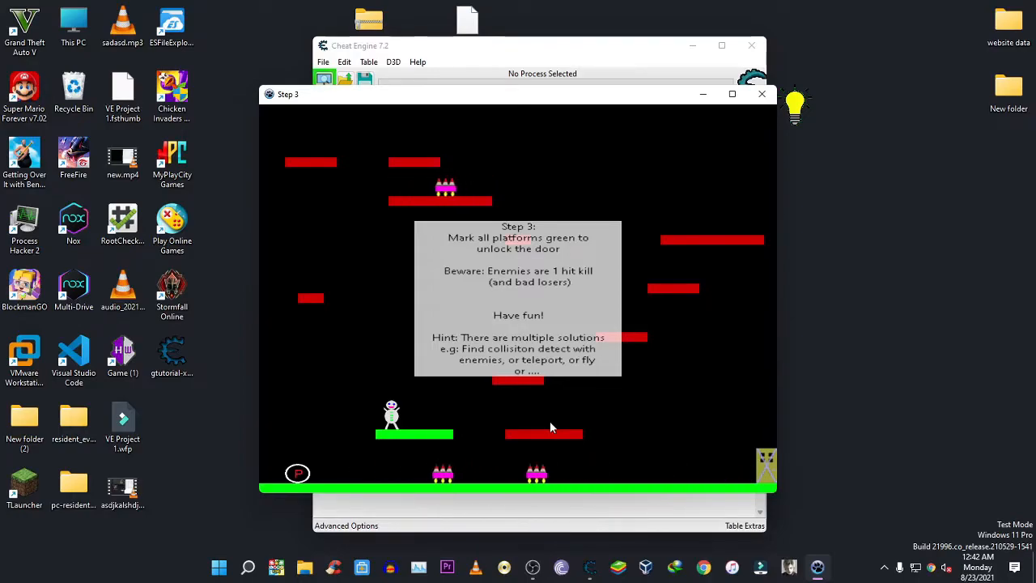
key("Right")
key("Right")
key("Up")
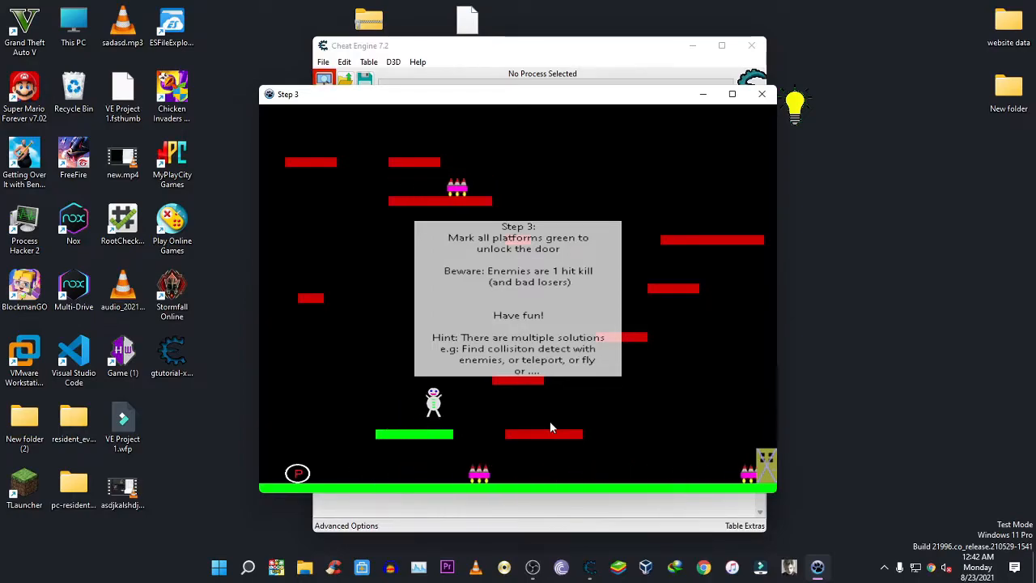
key("Up")
key("Left")
key("Up")
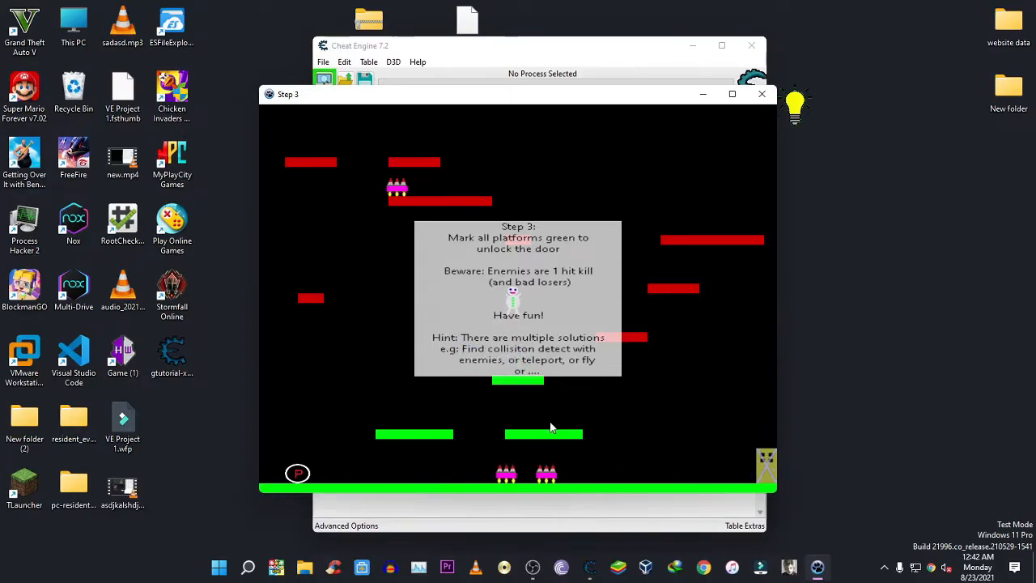
key("Right")
key("Up")
key("Right")
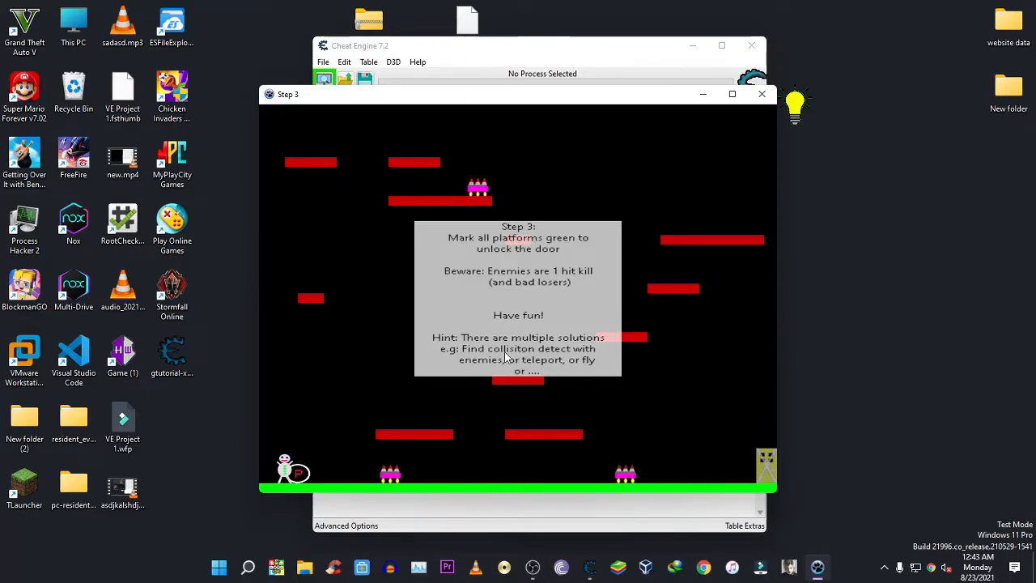
Step: Hide the Step 3 instructions and walk the player back and forth along the ground near the start
left_click(505, 353)
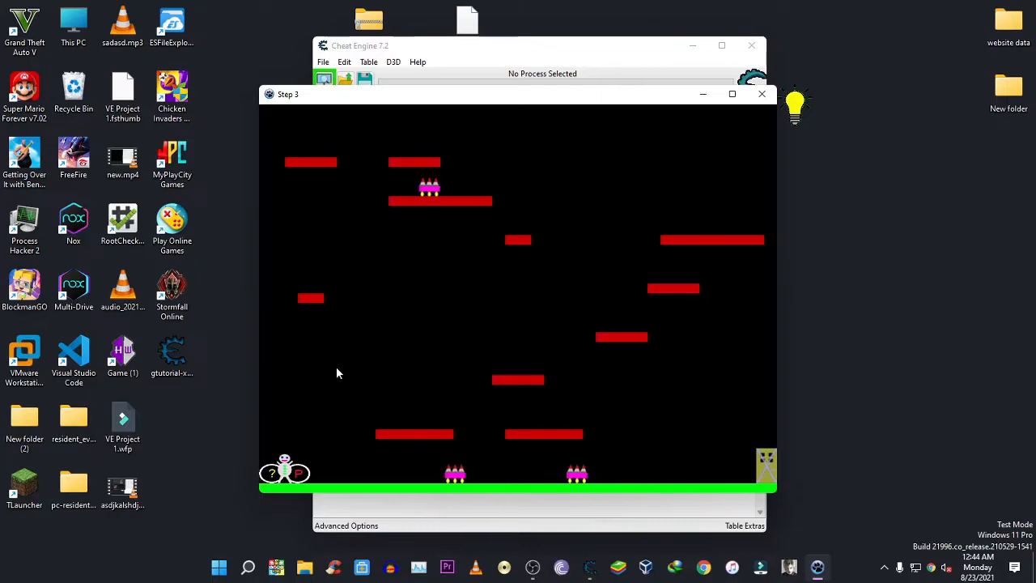
key("Right")
key("Right")
key("Left")
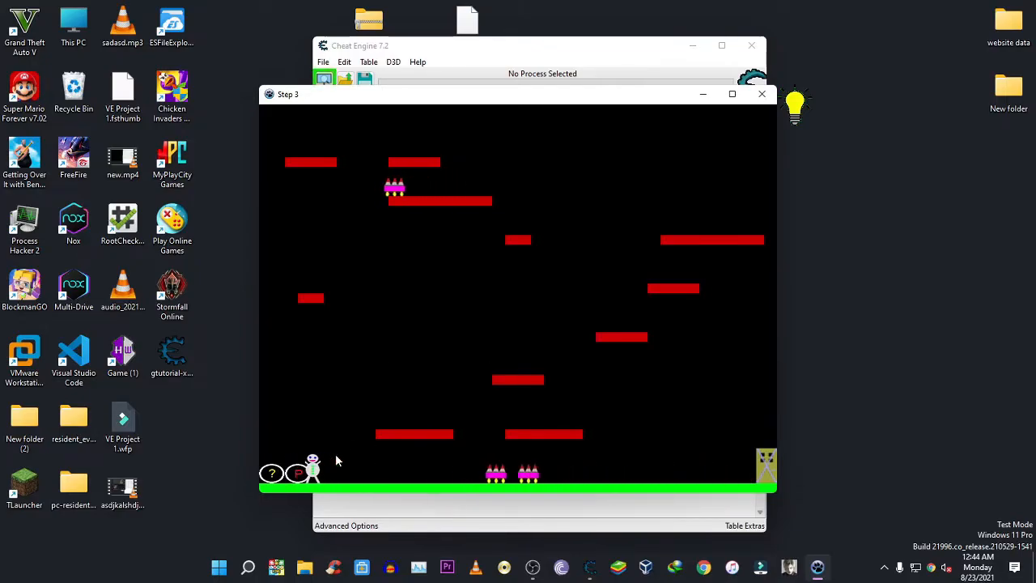
key("Right")
key("Right")
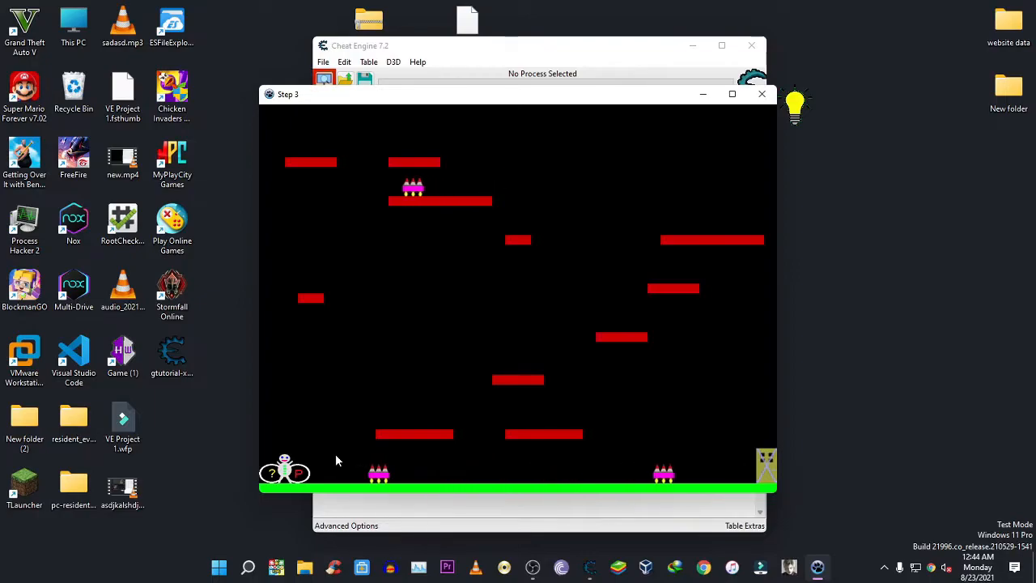
Step: Arrange the Cheat Engine and Step 3 game windows beside each other so both can be used
left_click(517, 57)
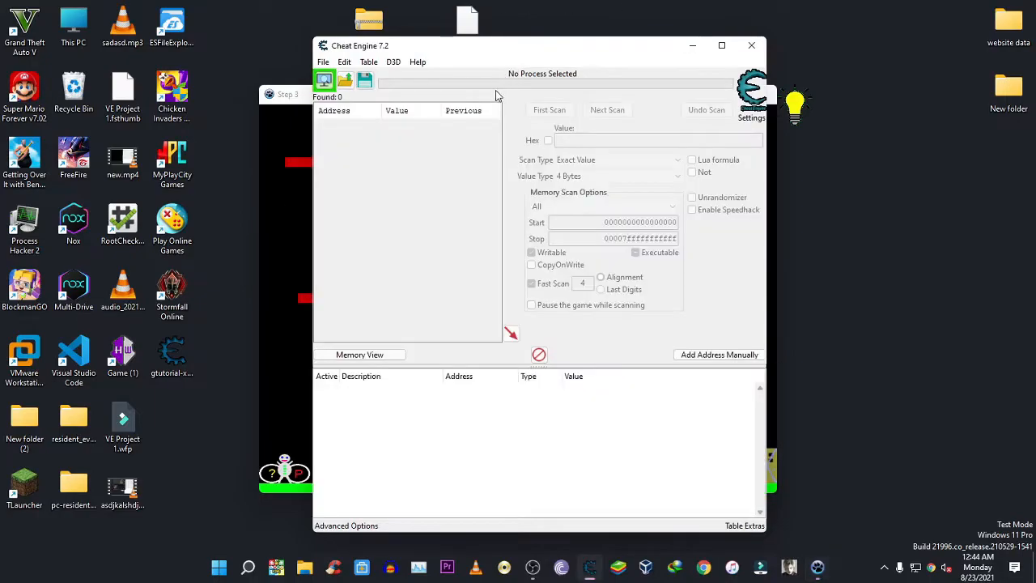
left_click_drag(477, 50, 724, 71)
left_click_drag(536, 100, 423, 79)
mouse_move(729, 78)
left_mouse_down()
mouse_move(823, 85)
mouse_move(652, 49)
mouse_move(710, 84)
left_mouse_up()
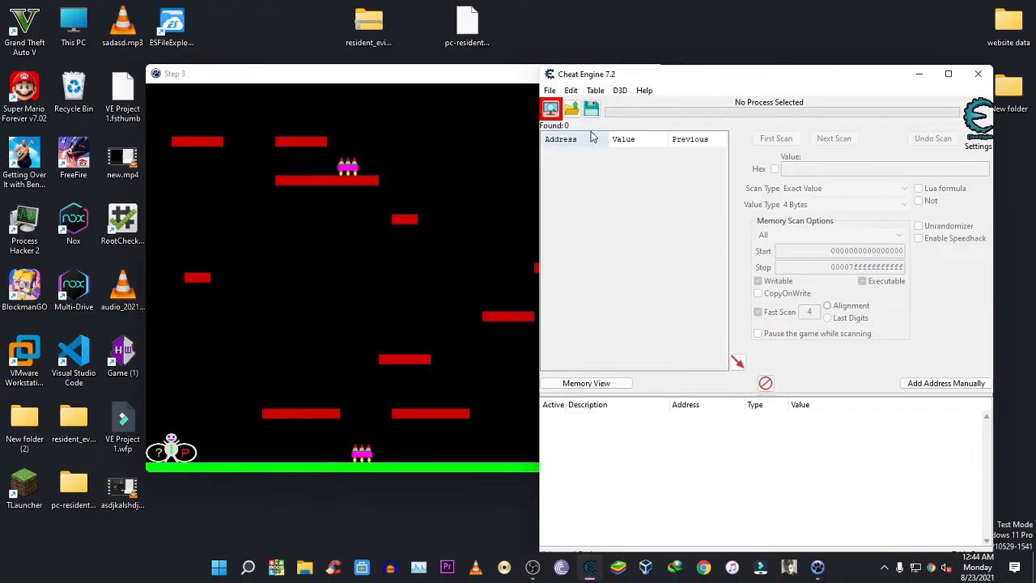
left_click(484, 210)
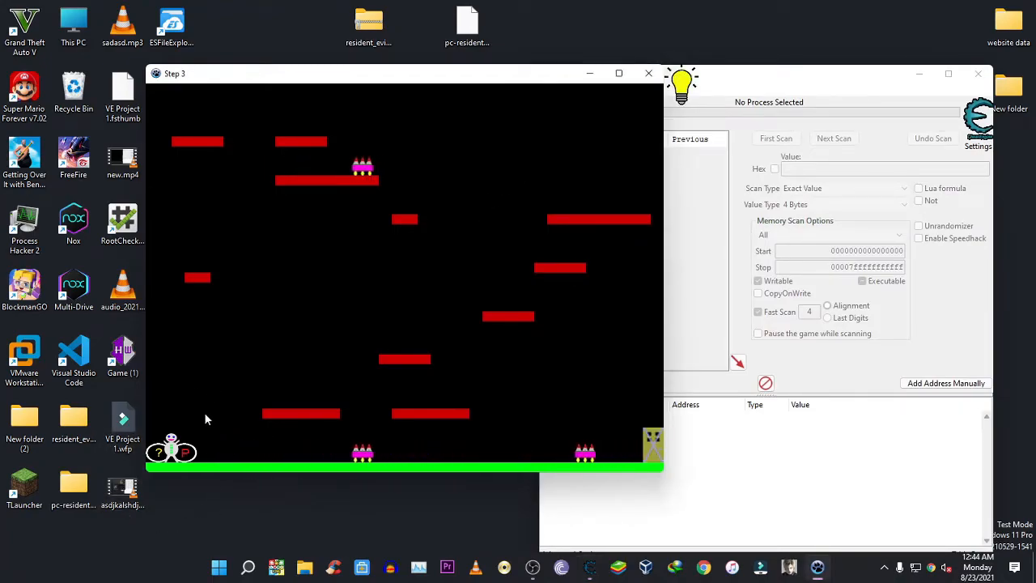
left_click(893, 383)
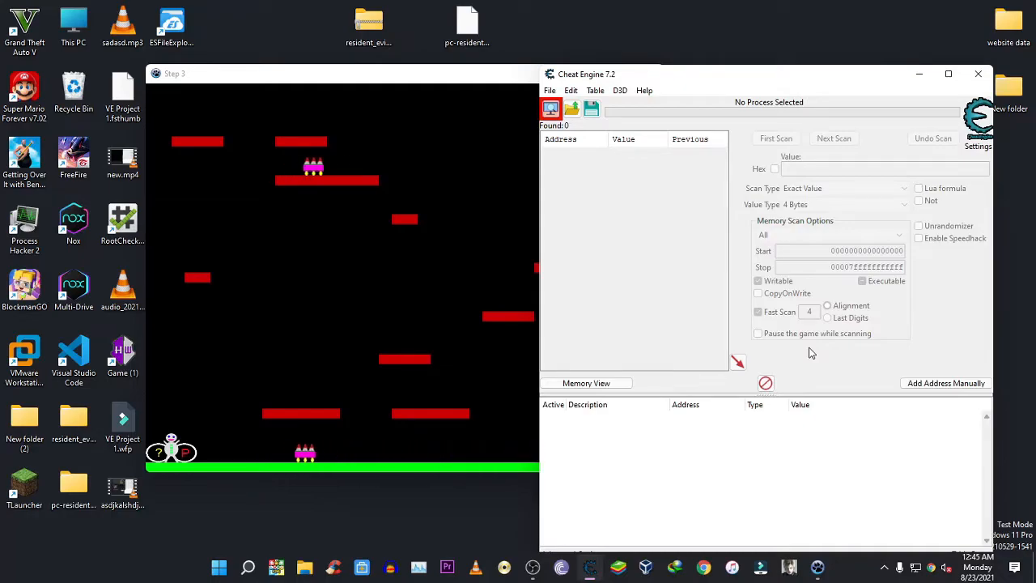
Step: Open the CE Game tutorials process for scanning and adjust the scanner window's placement
left_click_drag(752, 63, 700, 63)
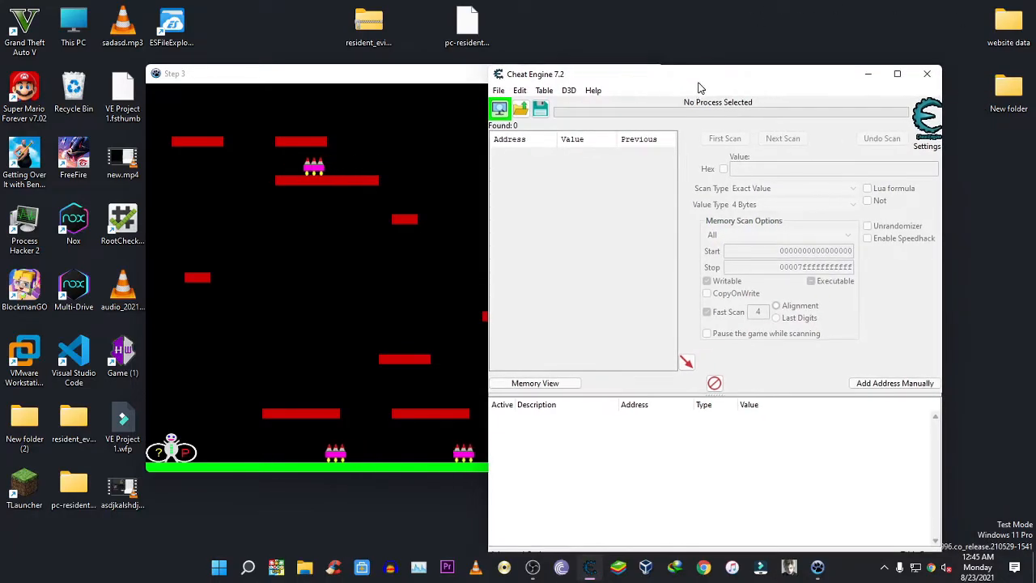
left_click(499, 108)
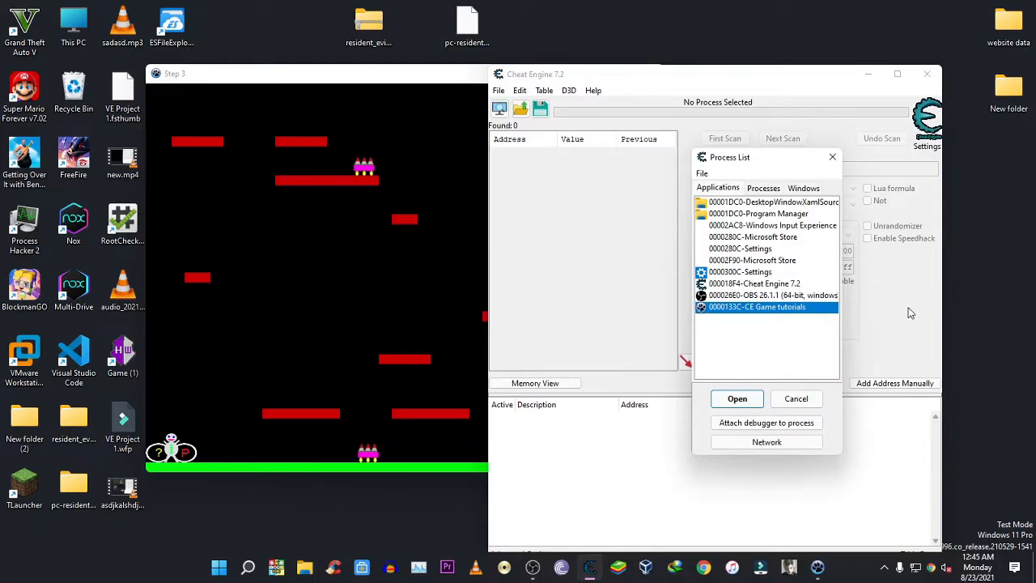
left_click(735, 398)
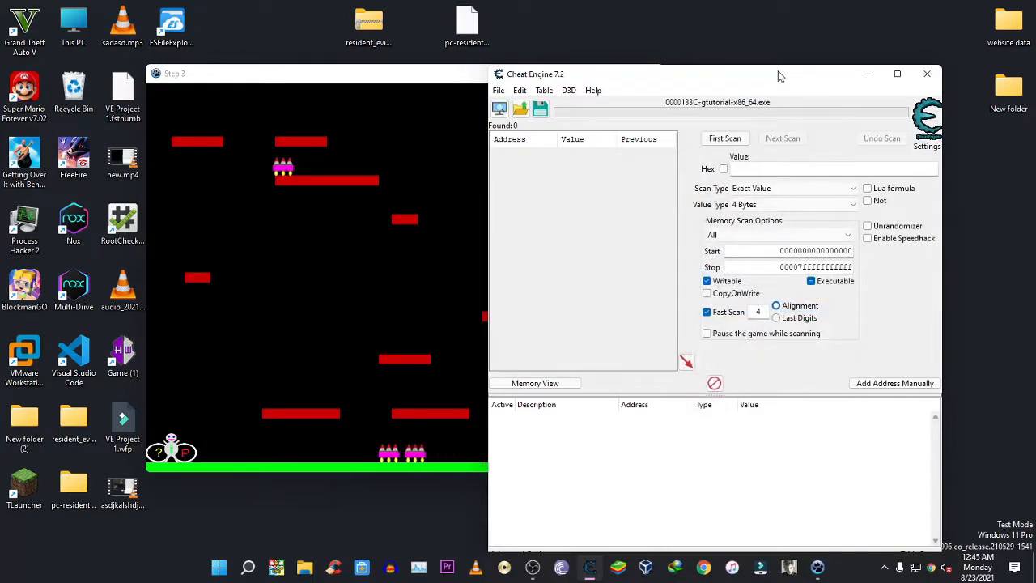
left_click_drag(774, 72, 795, 71)
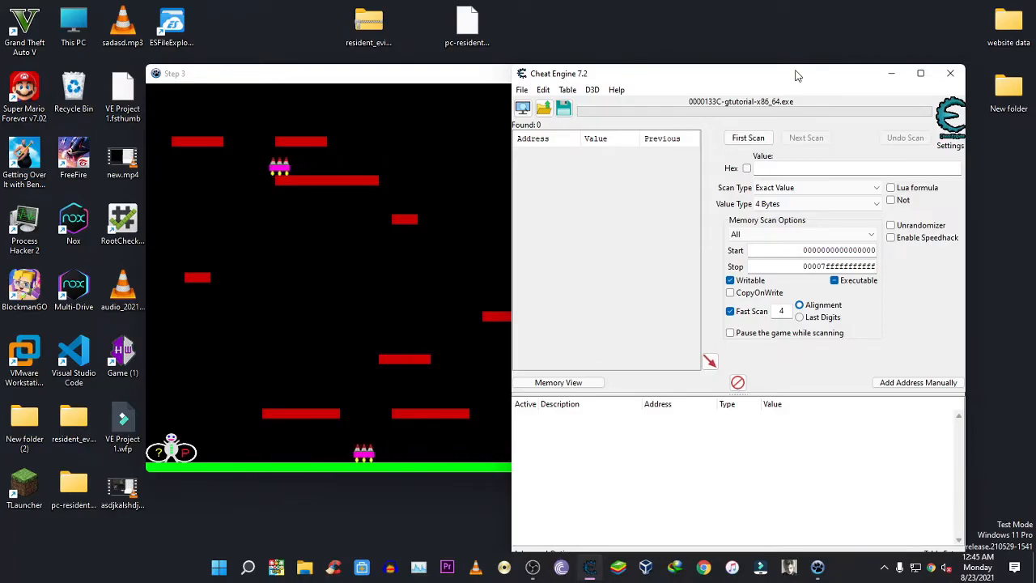
Step: Run a first scan for the exact 4-byte value 0 in the game process
left_click(798, 168)
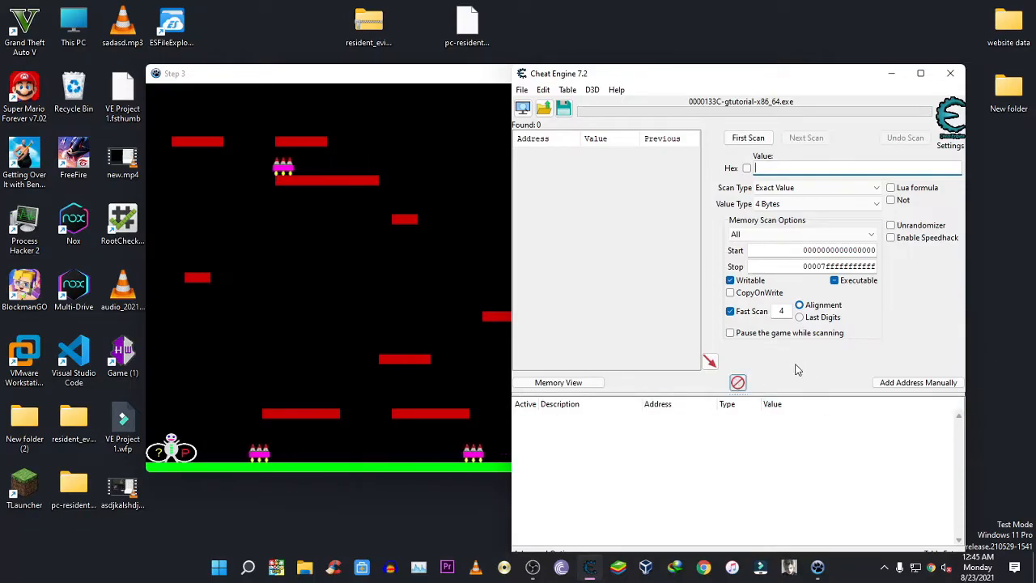
left_click(770, 169)
type("0")
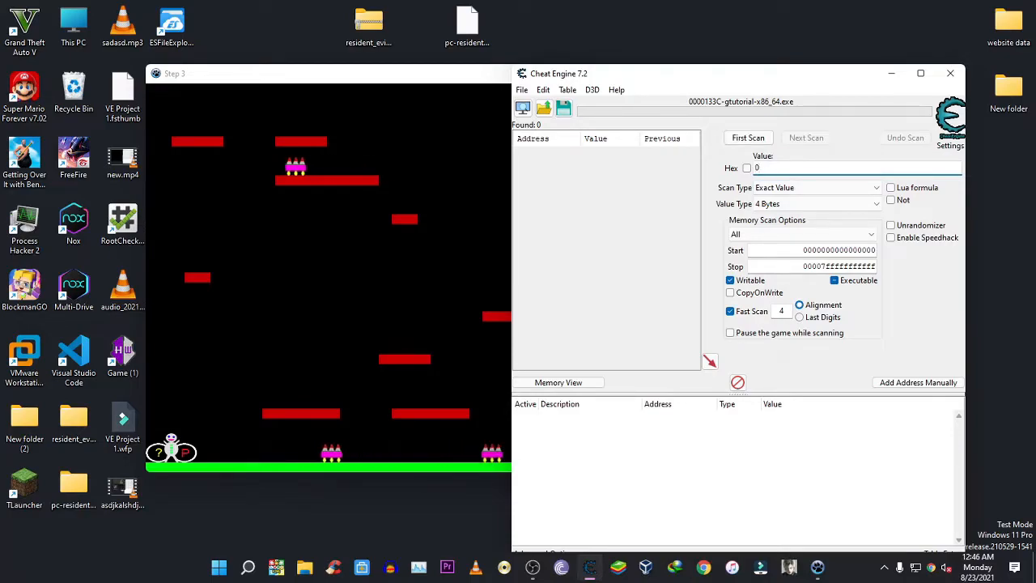
left_click(742, 142)
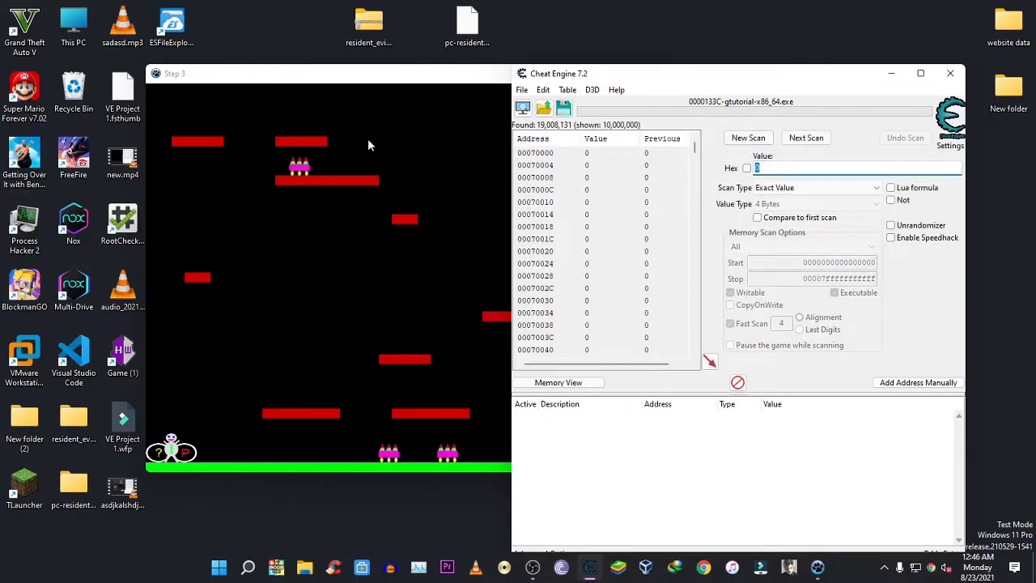
left_click_drag(697, 148, 693, 116)
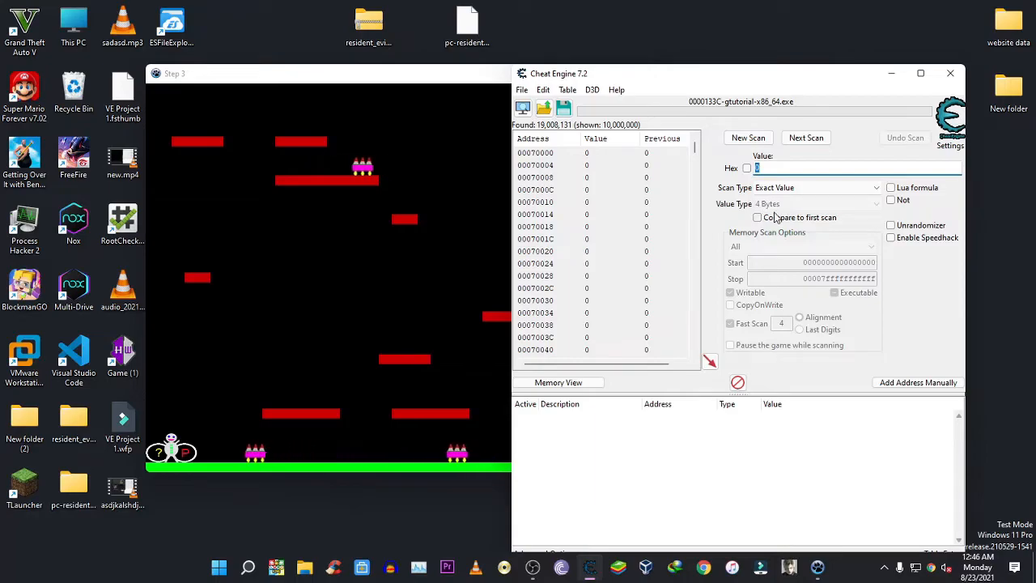
Step: Move the player around the starting corner and separate the game and scanner windows so neither covers the other
left_click(434, 282)
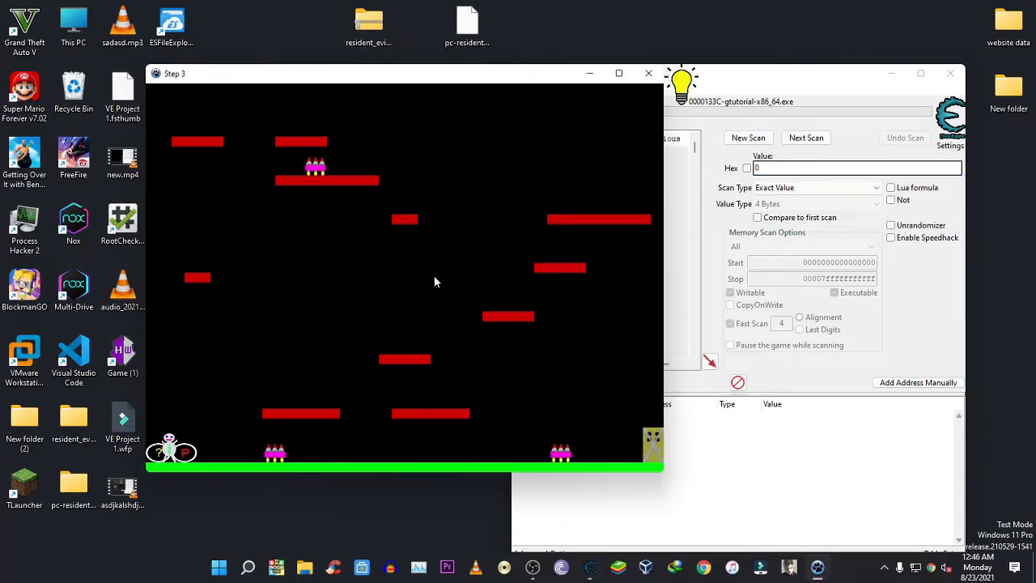
key("Left")
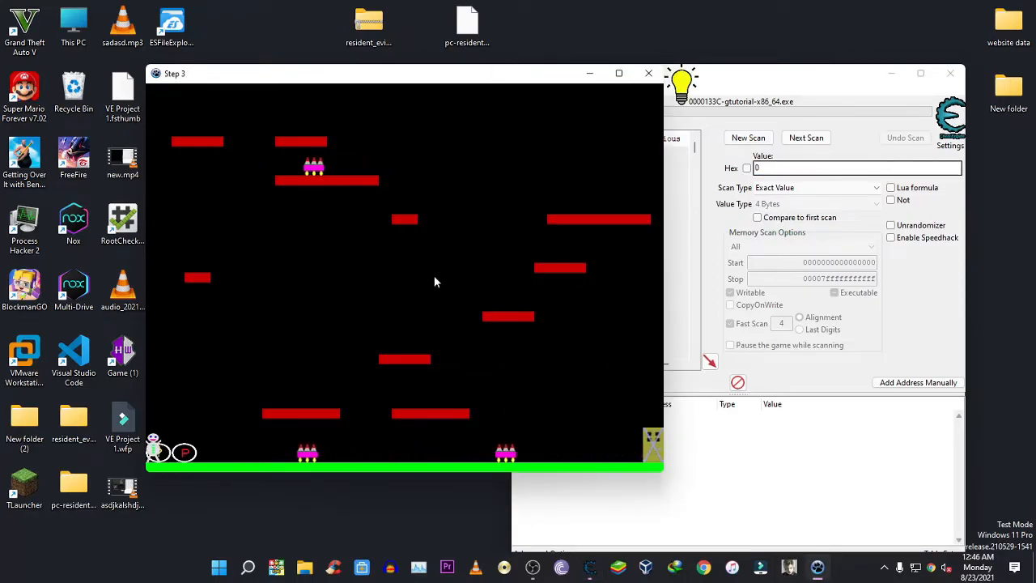
left_click_drag(758, 72, 916, 50)
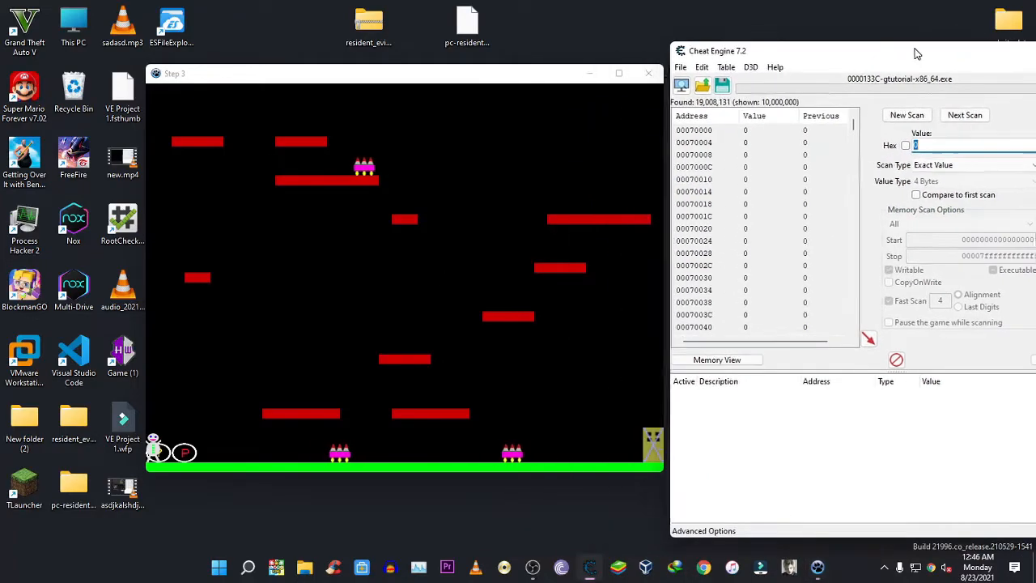
left_click_drag(494, 73, 384, 56)
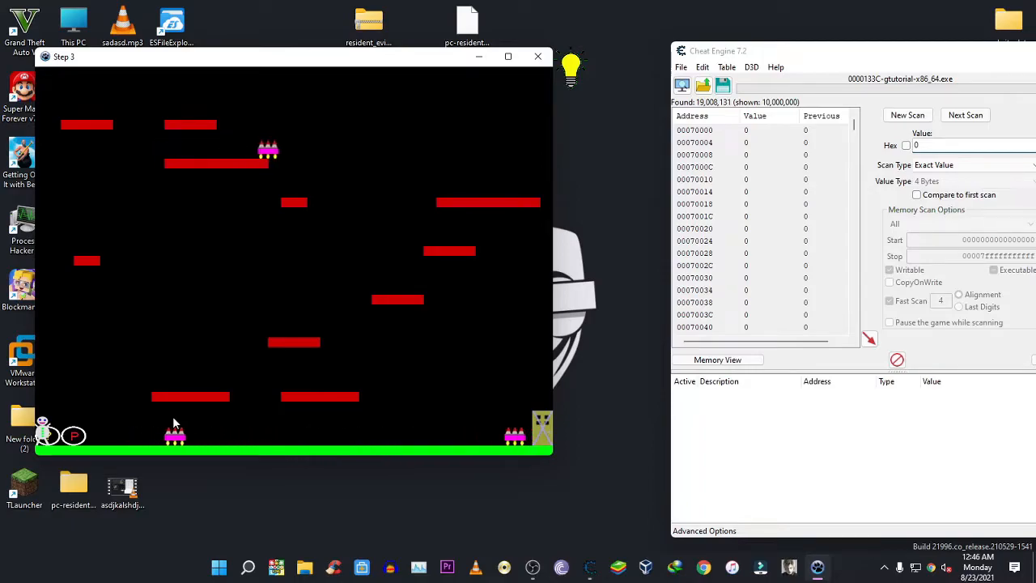
key("Right")
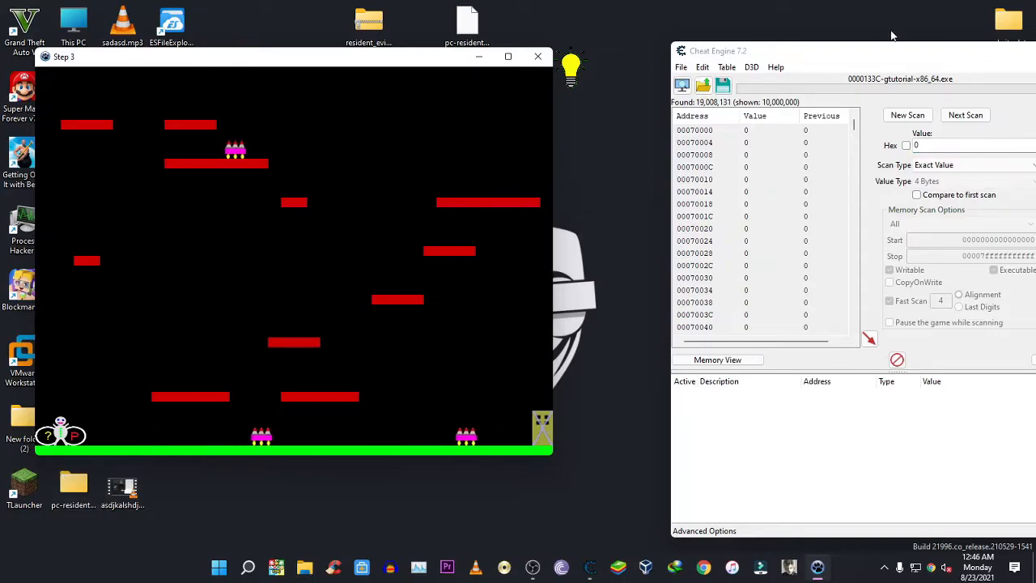
left_click_drag(899, 55, 810, 58)
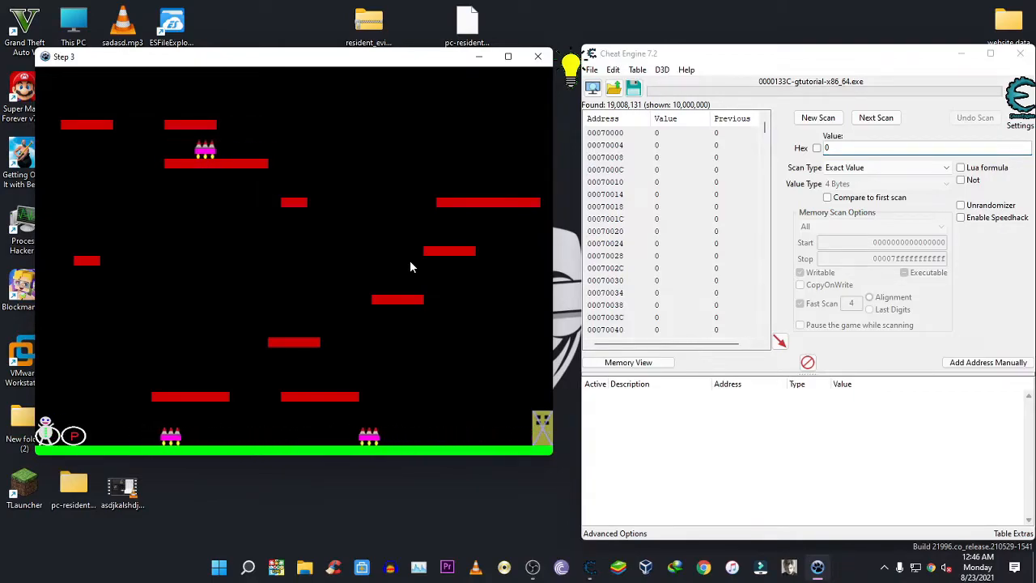
Step: Pause and resume the game, run the player into the nearest ground enemy, and pause while the player is dead
left_click(73, 435)
left_click(78, 440)
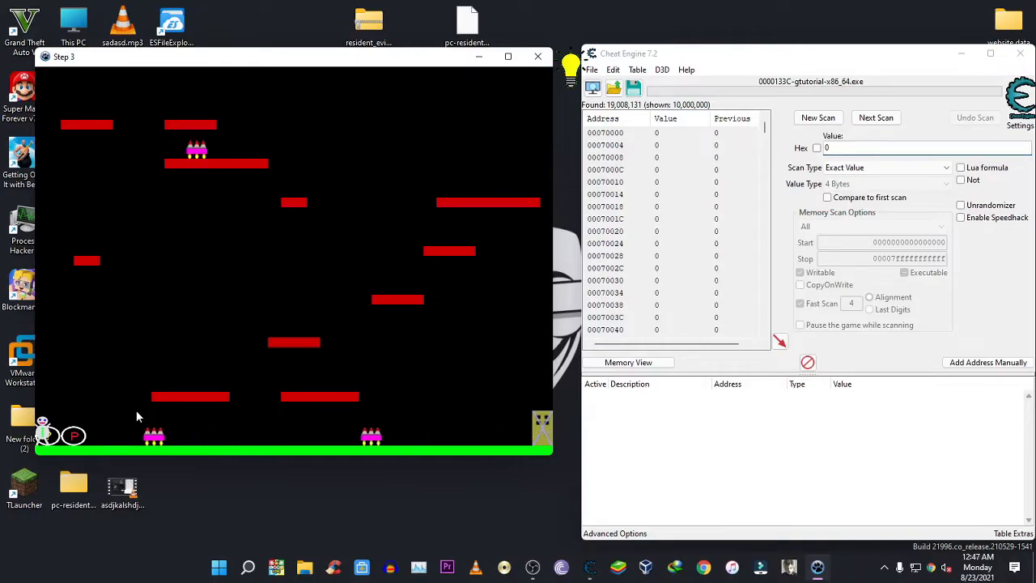
key("Right")
key("Right")
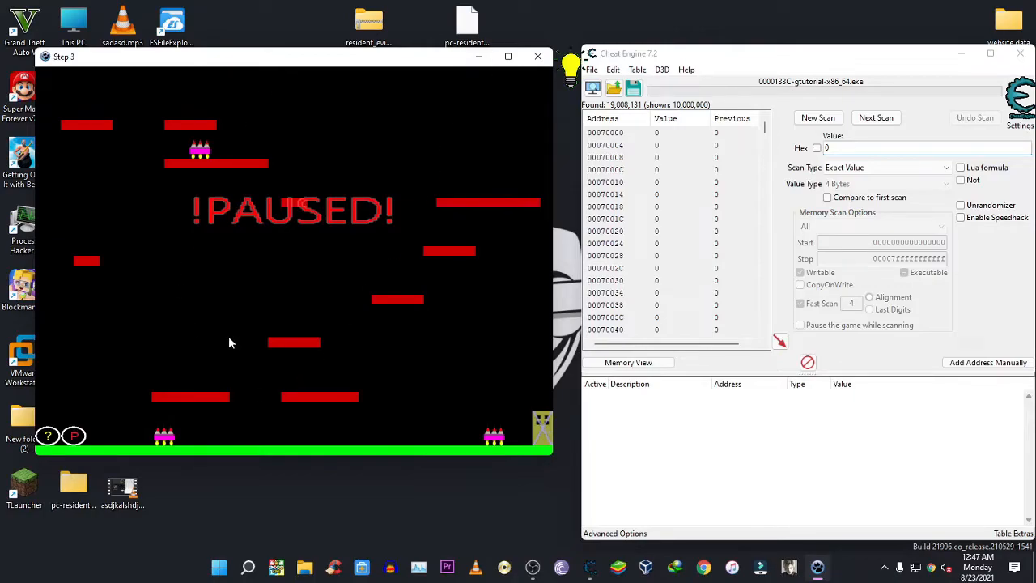
Step: Narrow the scan results to addresses holding the exact value 1
left_click_drag(840, 58, 800, 64)
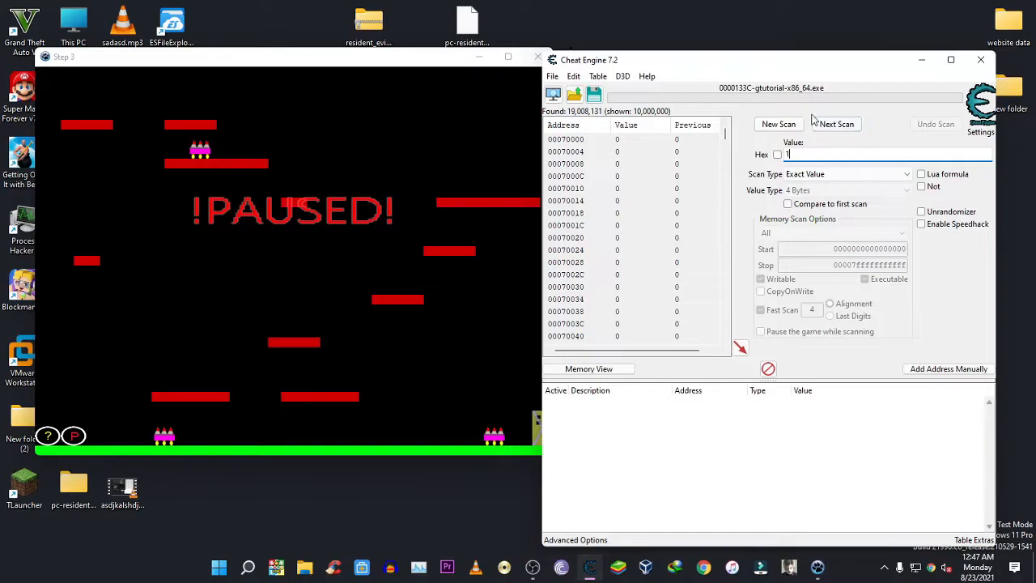
left_click(847, 124)
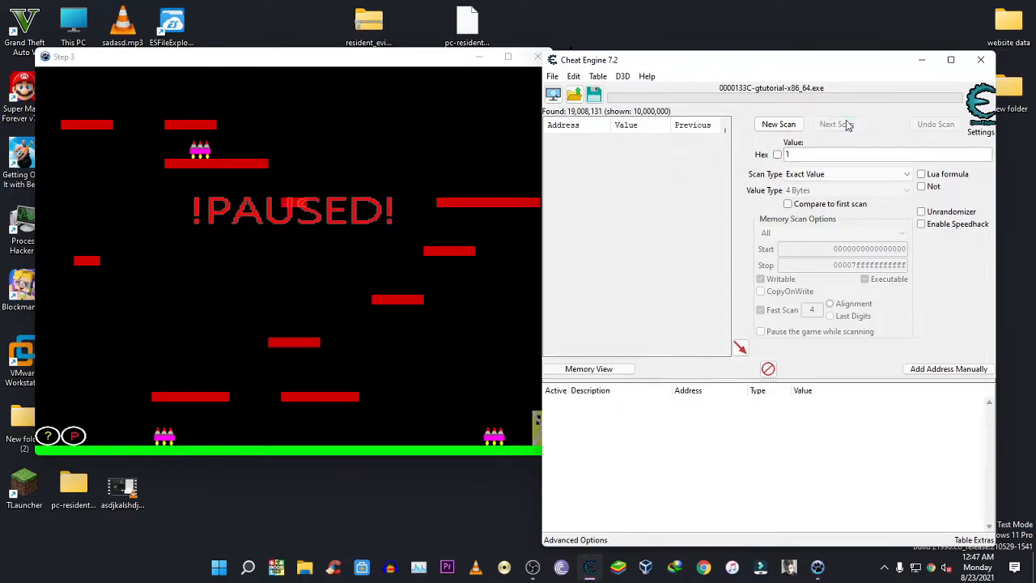
left_click_drag(727, 138, 745, 108)
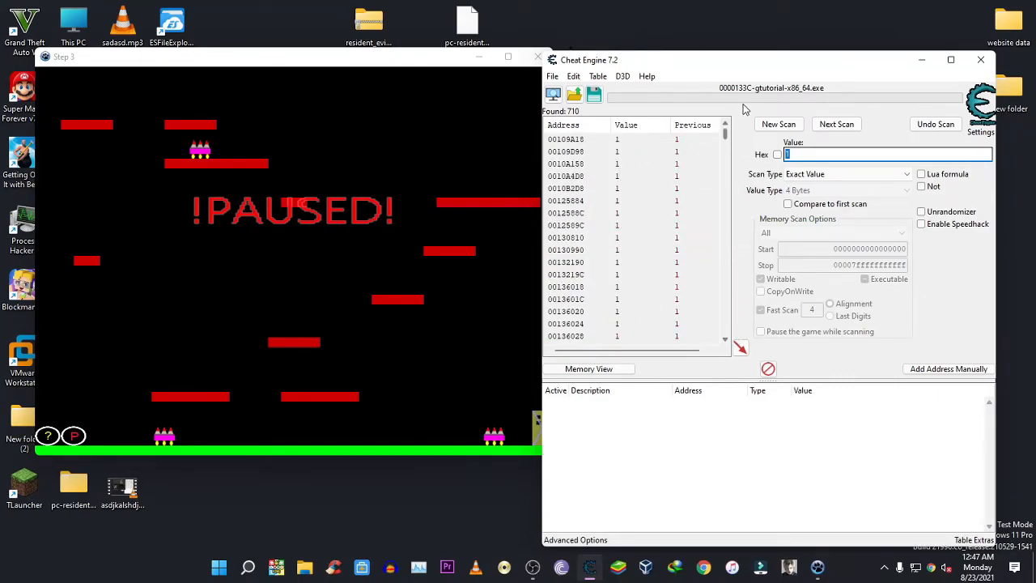
Step: Resume the game to respawn the player, keep the scanner window beside it, and narrow the results to exact value 0
left_click_drag(688, 71, 779, 57)
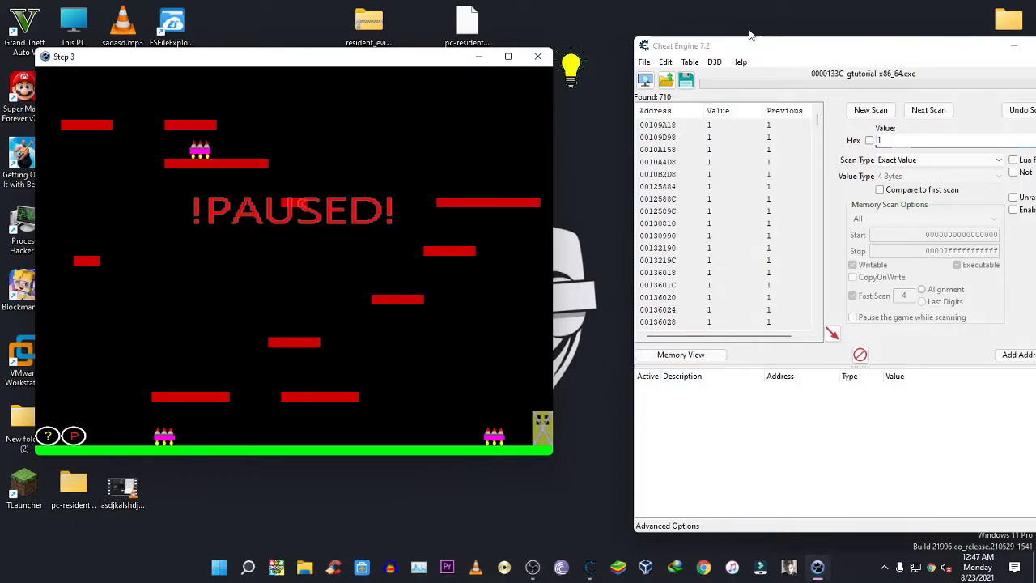
left_click(72, 435)
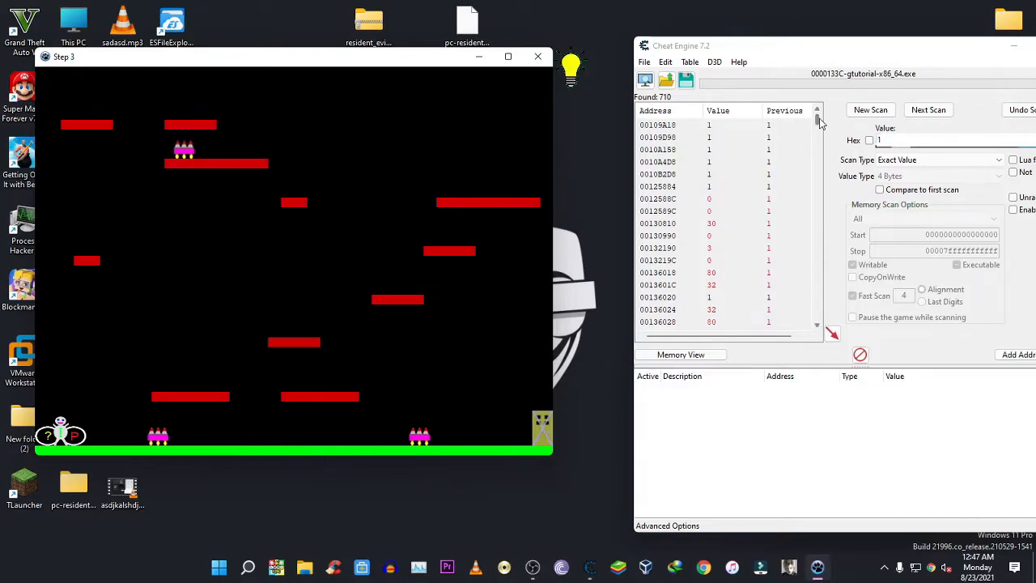
left_click_drag(837, 62, 780, 68)
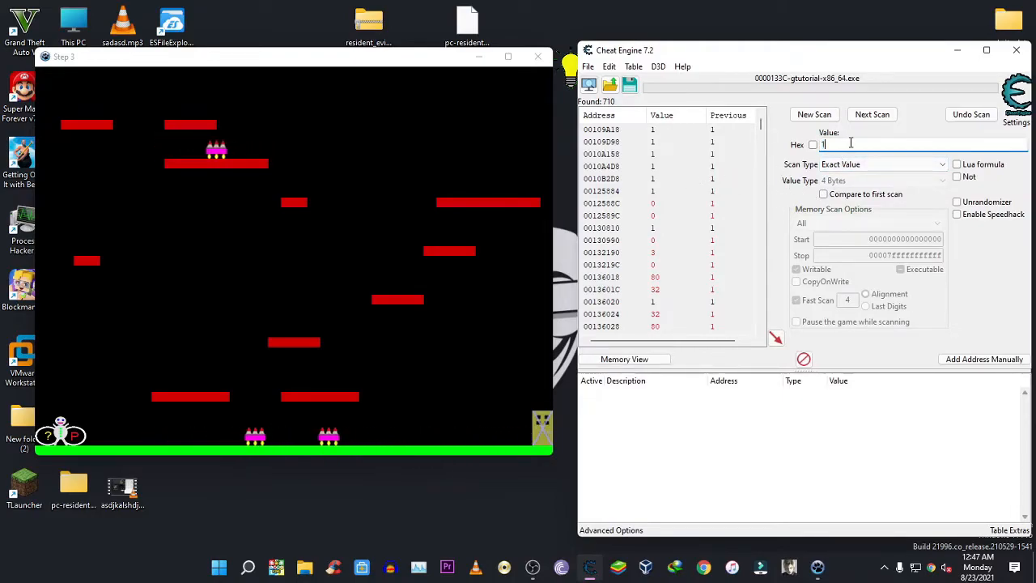
type("0")
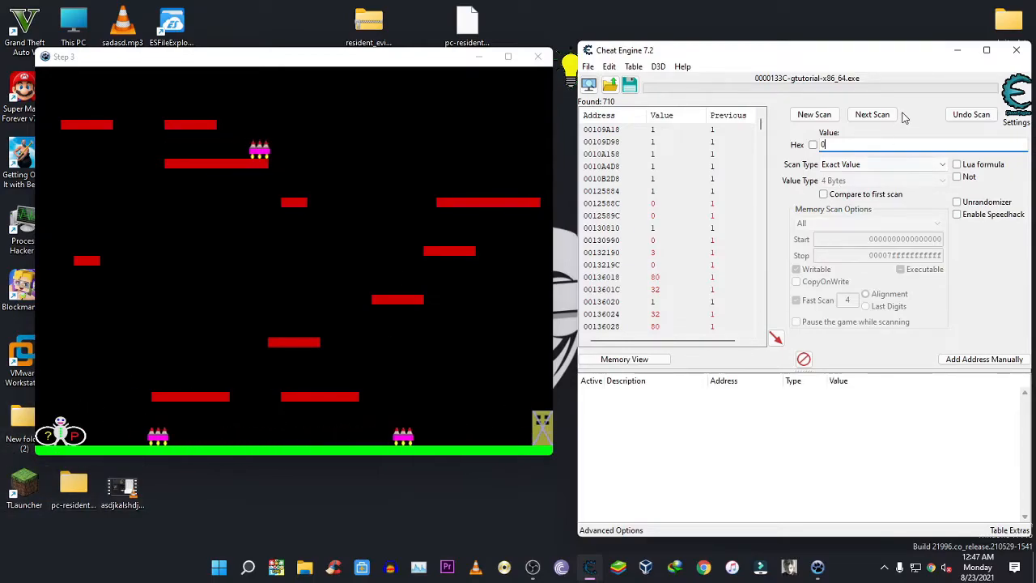
left_click(872, 115)
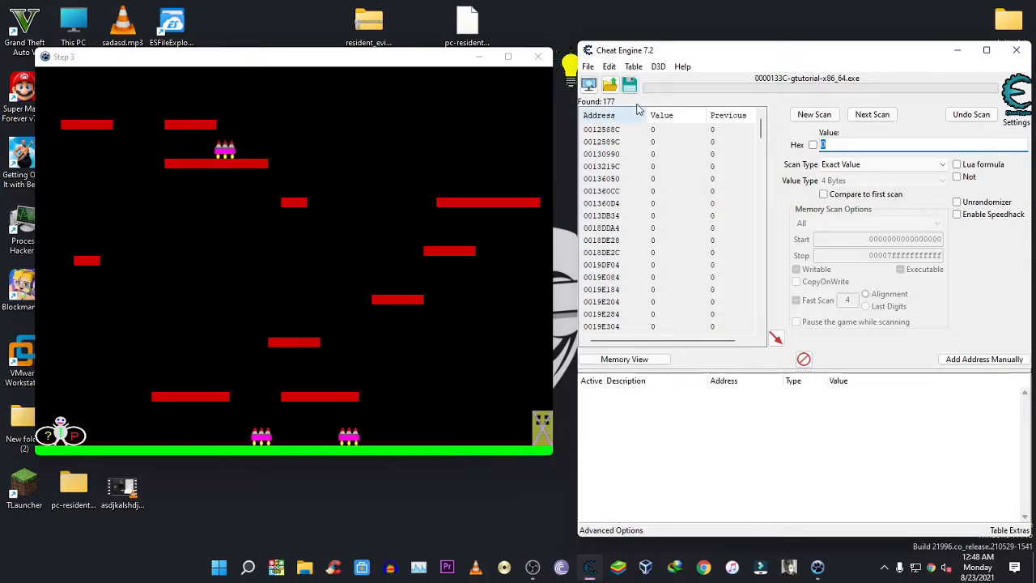
Step: Pause the game with the player killed by a ground enemy and narrow the scan results to exact value 1
left_click(393, 302)
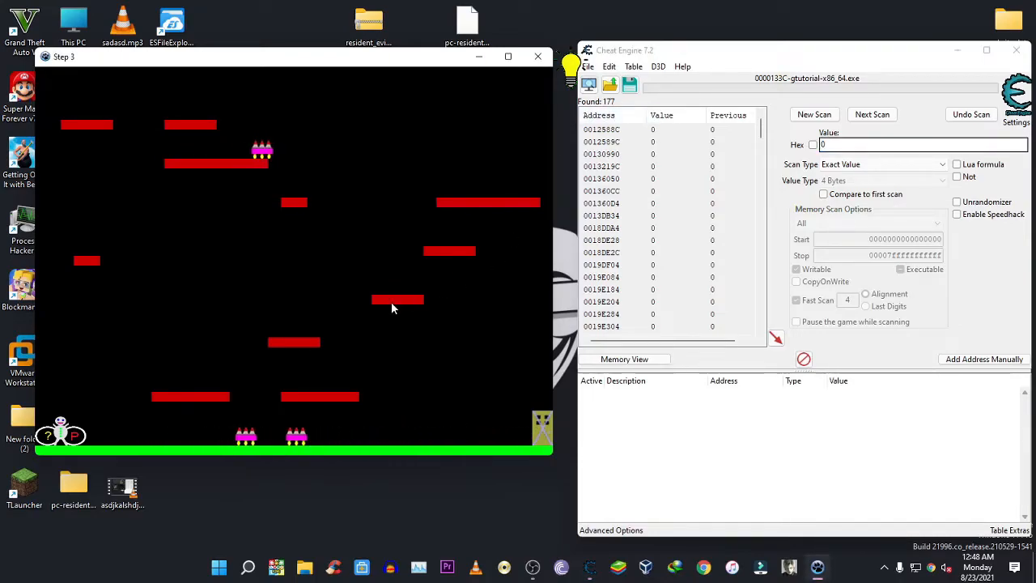
key("Left")
key("Right")
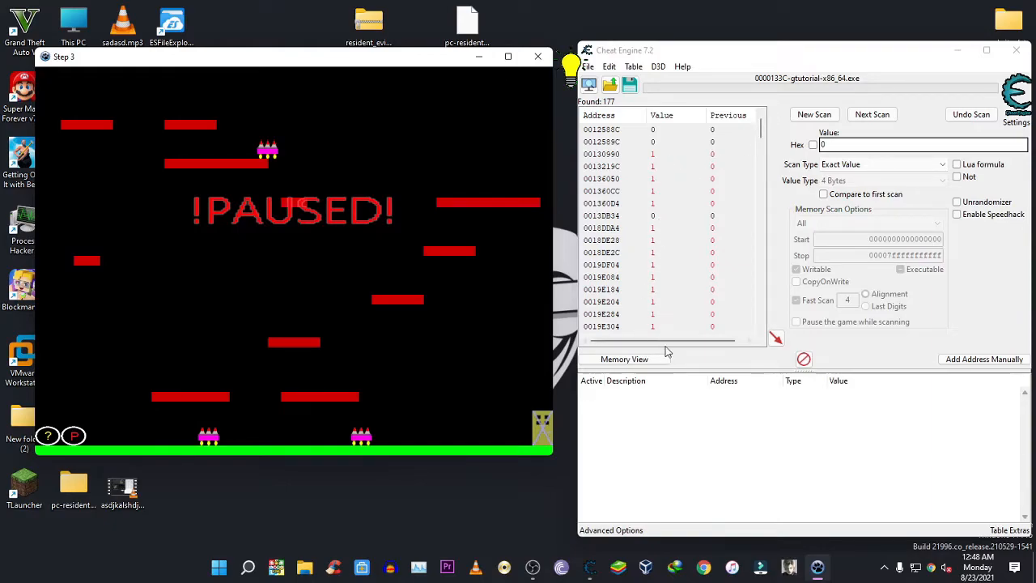
left_click_drag(763, 136, 774, 112)
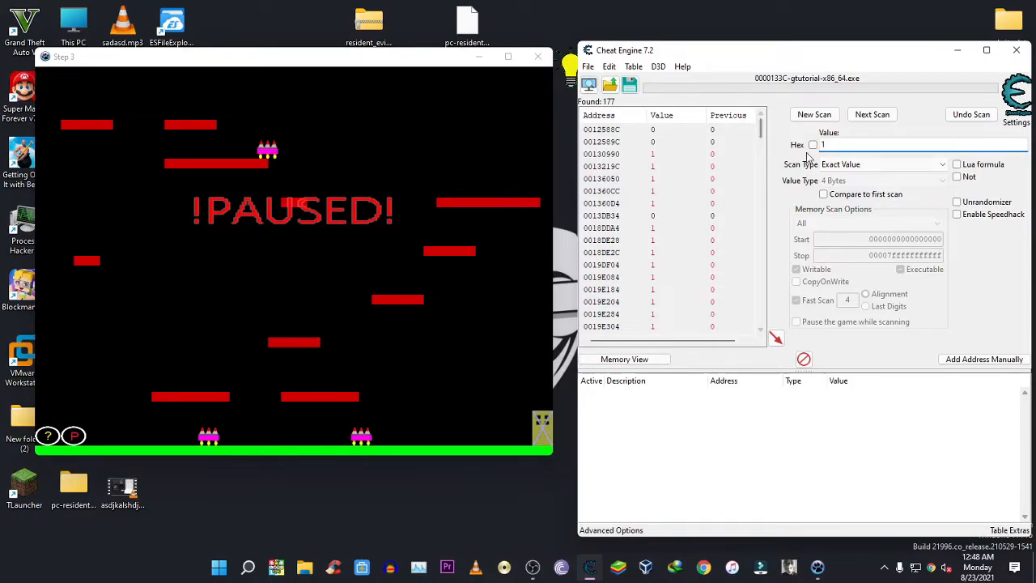
left_click(872, 115)
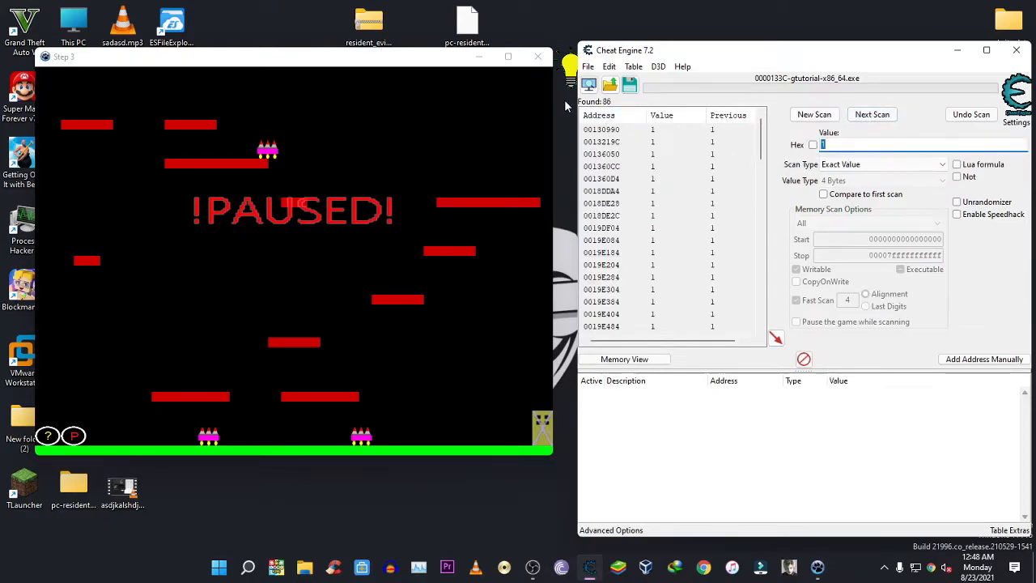
Step: Resume the game so the player is alive and filter the remaining addresses for exact value 0
left_click(385, 266)
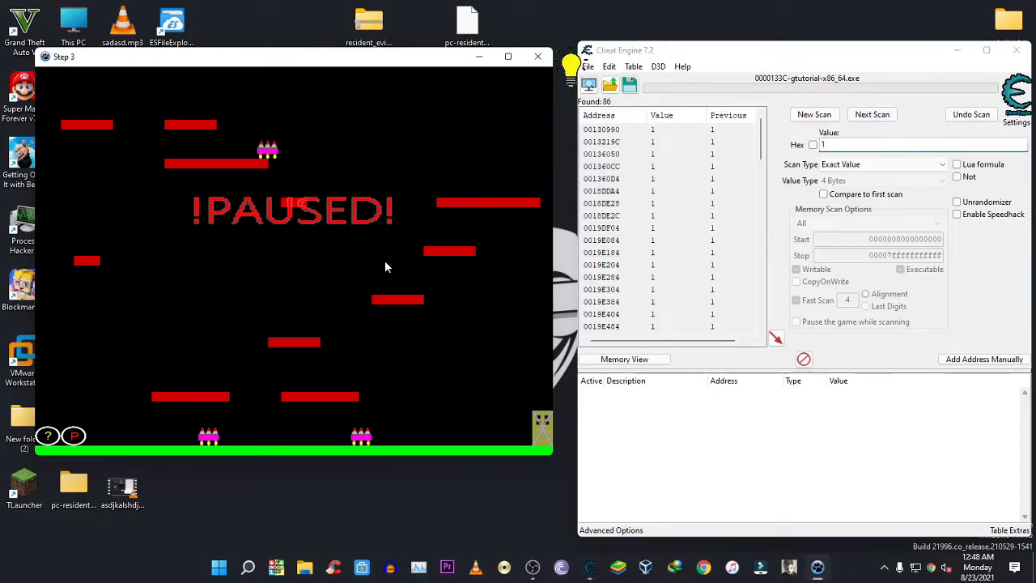
left_click(80, 443)
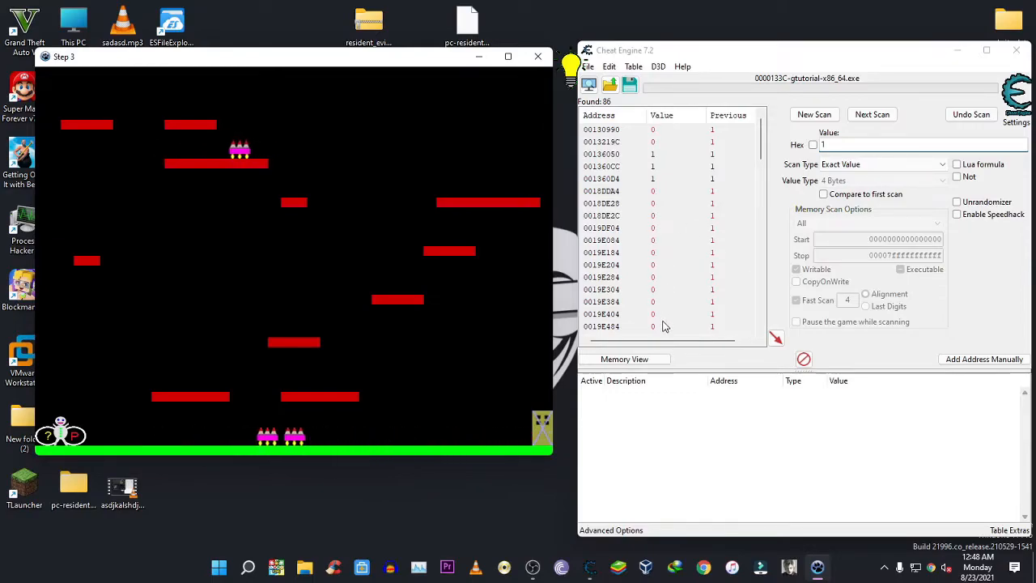
left_click_drag(854, 146, 739, 159)
type("0")
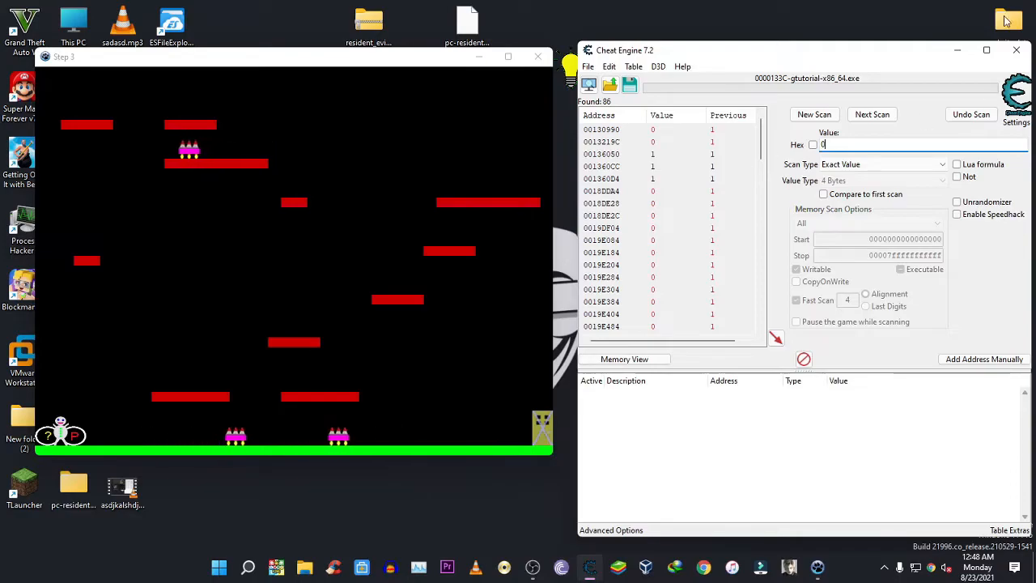
left_click(871, 116)
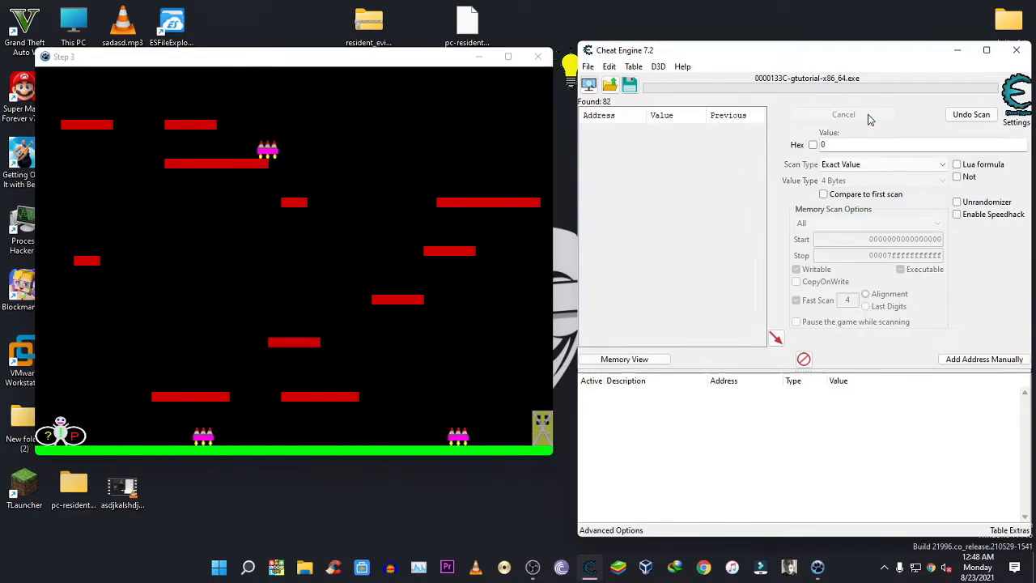
Step: Run the player into an enemy again, pausing while dead, and filter the remaining addresses for exact value 1
left_click(406, 243)
key("Left")
key("Right")
key("Right")
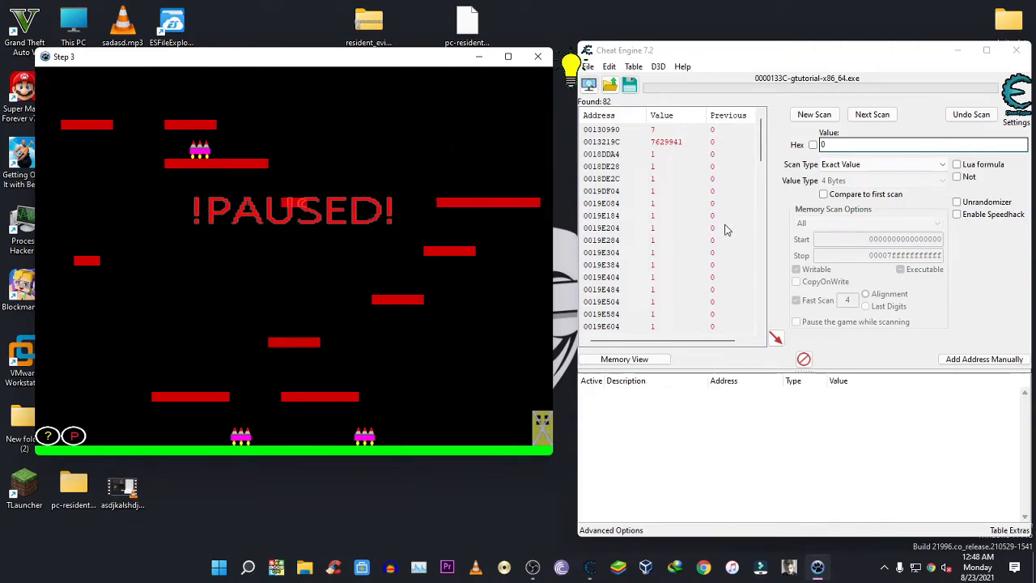
double_click(848, 146)
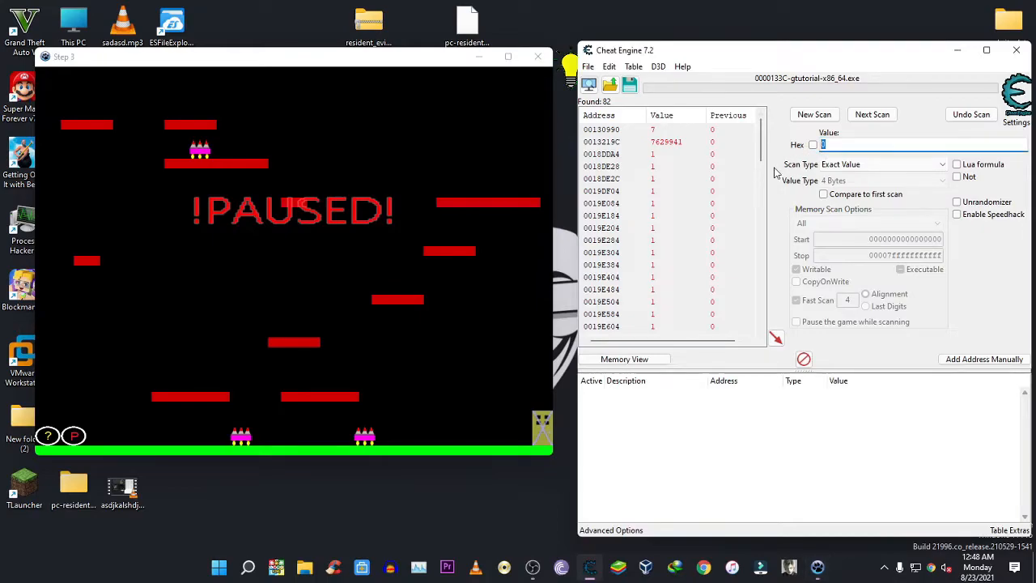
left_click(873, 116)
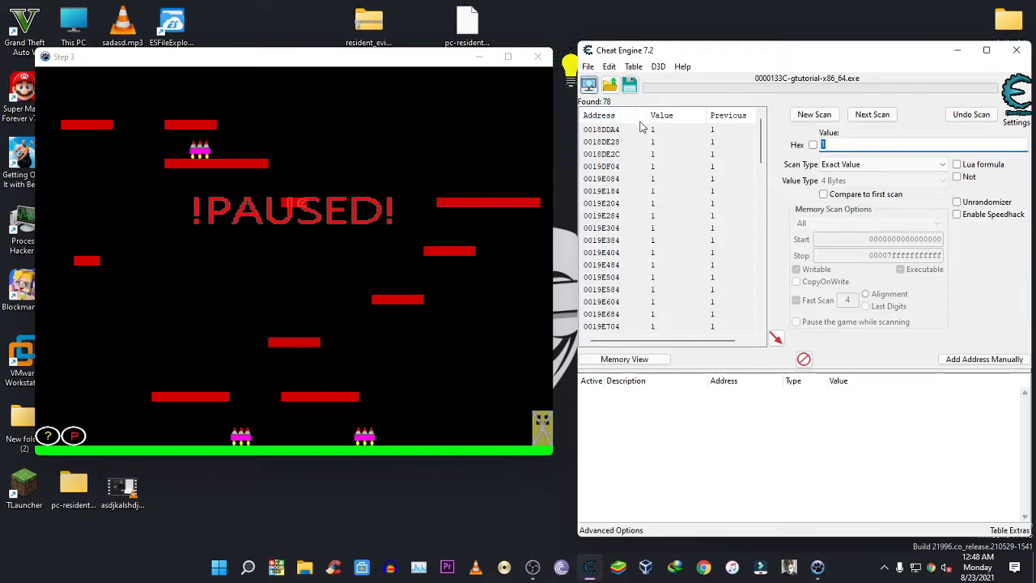
Step: Unpause the game to bring the player back and run the next scan for exact value 0
left_click(439, 215)
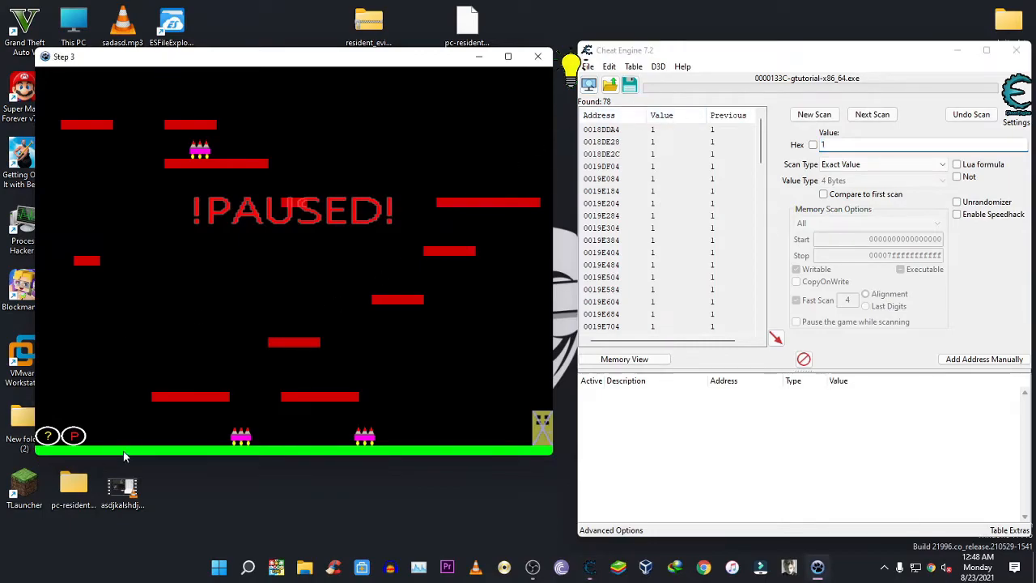
left_click(78, 436)
left_click_drag(878, 147, 737, 154)
type("0")
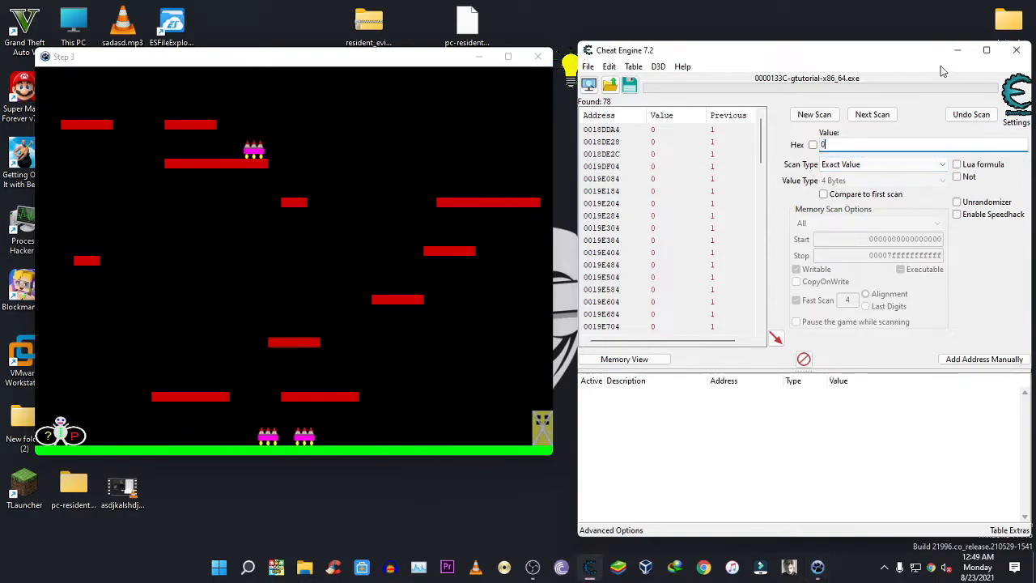
left_click(867, 117)
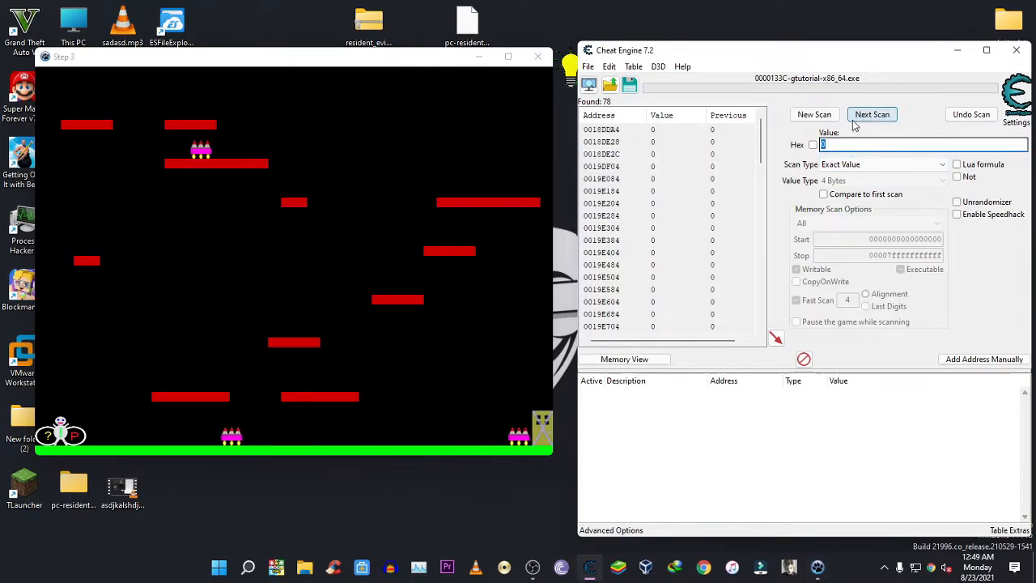
Step: Remove the two addresses 095FEAA8 and 095FEE8C, whose values change while the player is idle, from the scan results
left_click_drag(761, 146, 777, 335)
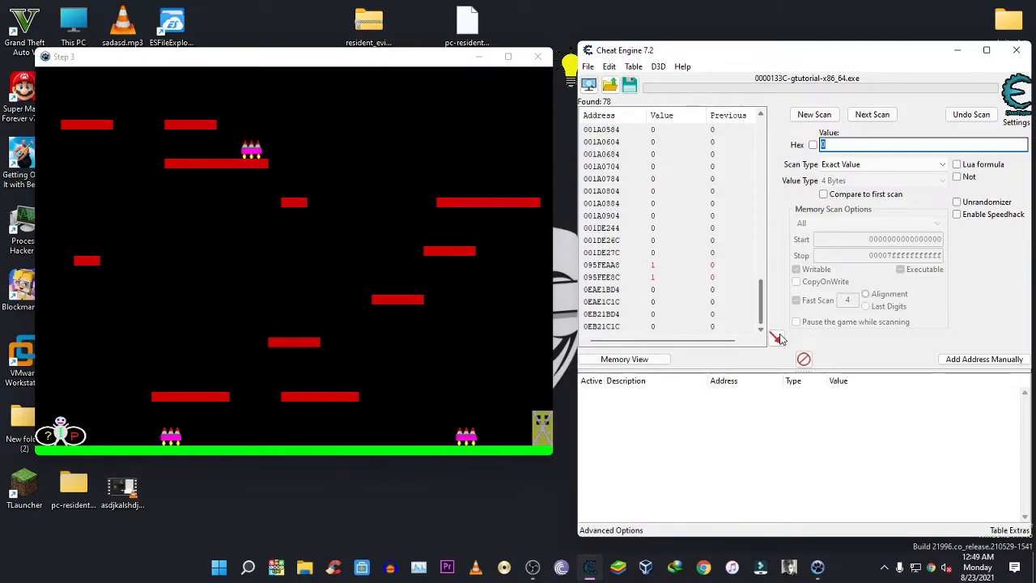
left_click(940, 166)
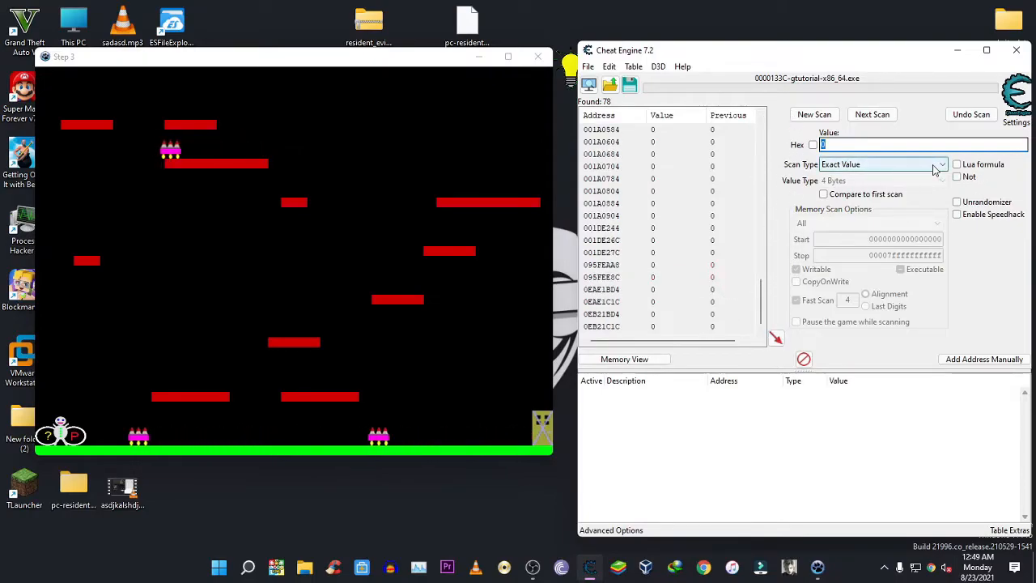
left_click(880, 138)
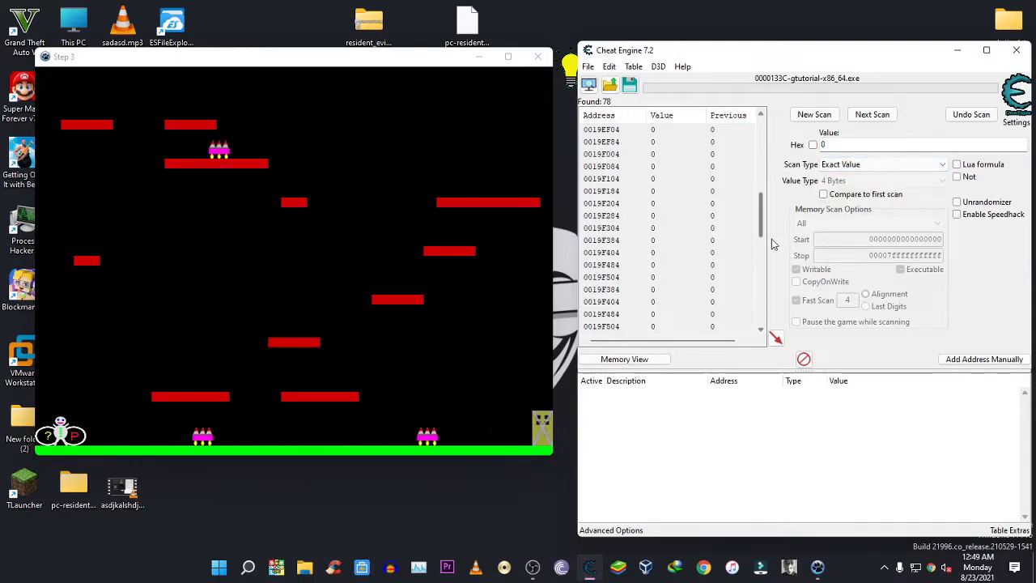
left_click(692, 279)
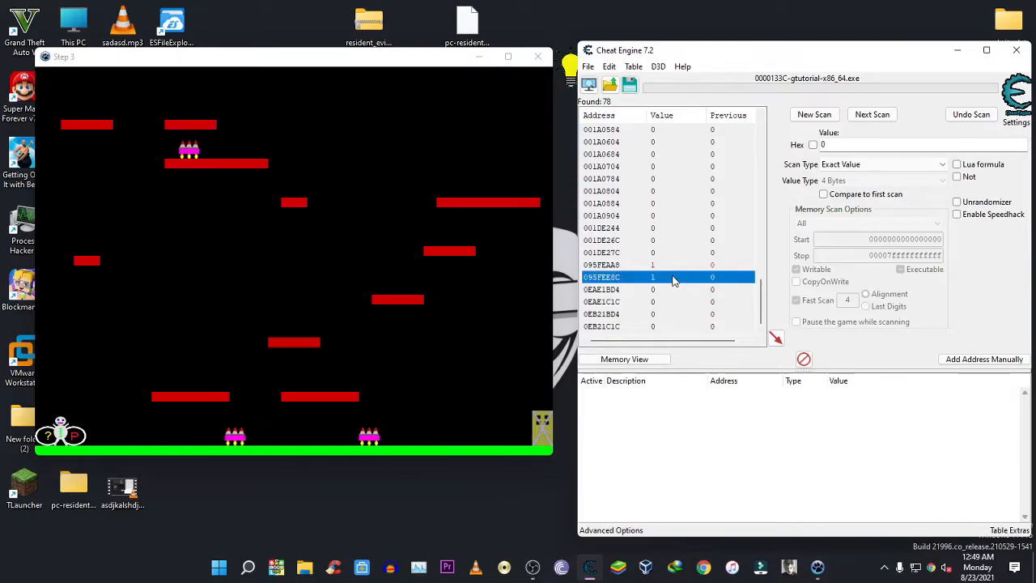
left_click(668, 265, "shift")
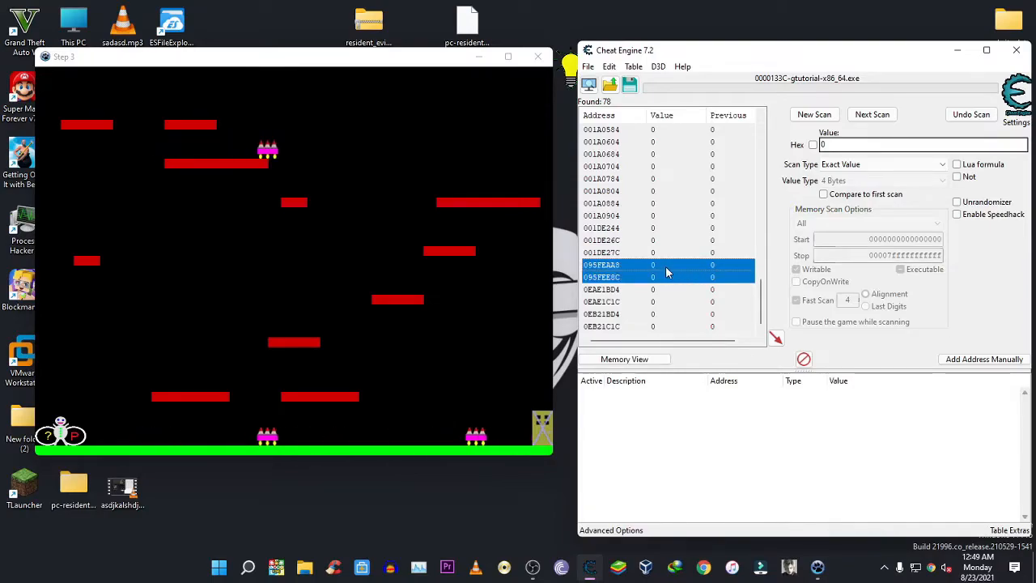
right_click(672, 272)
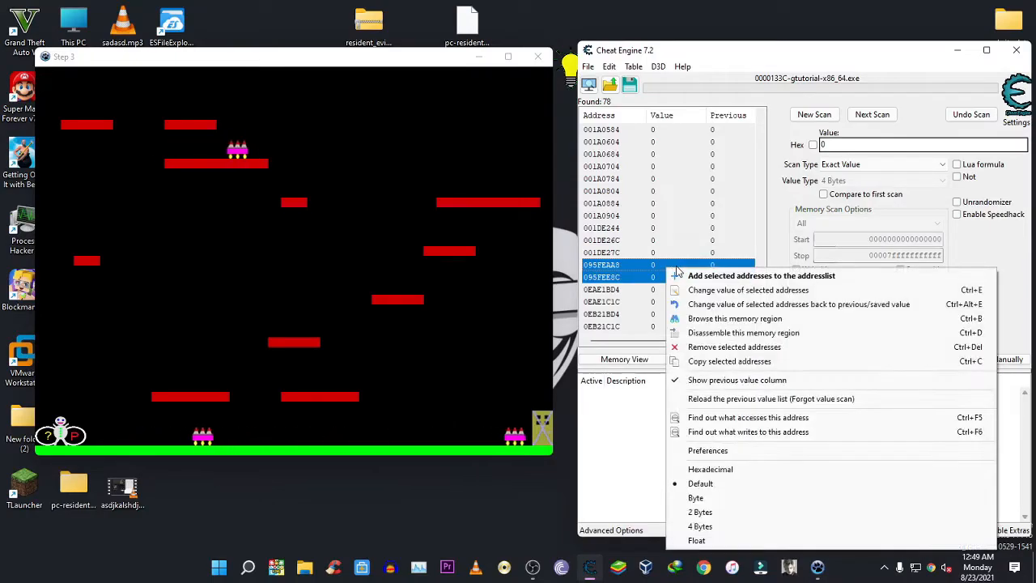
left_click(712, 347)
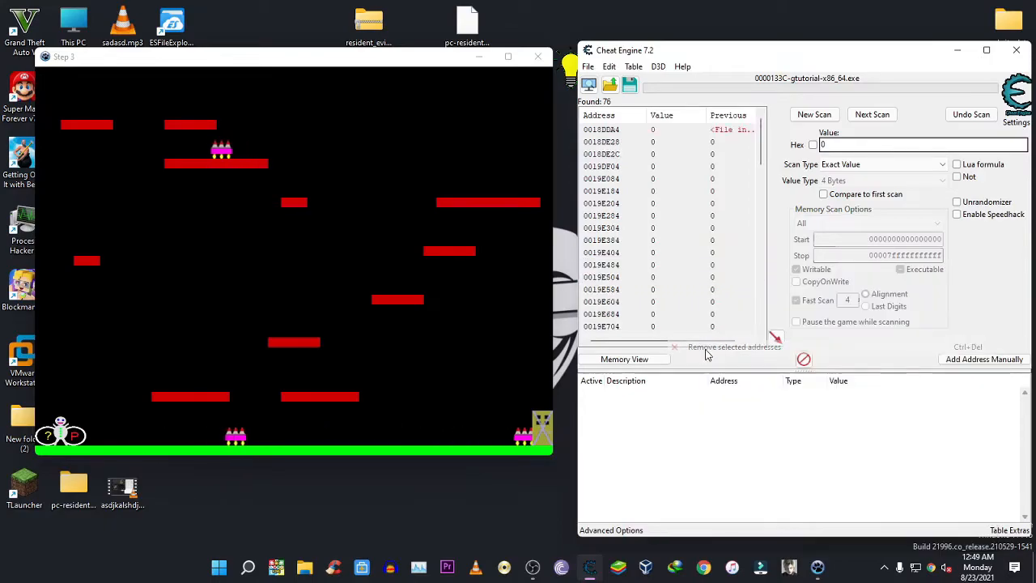
Step: Check the remaining addresses, then pause the game with the player killed by an enemy and run the next scan for exact value 1
left_click_drag(763, 152, 785, 284)
scroll(759, 186, "down", 2)
left_click(507, 315)
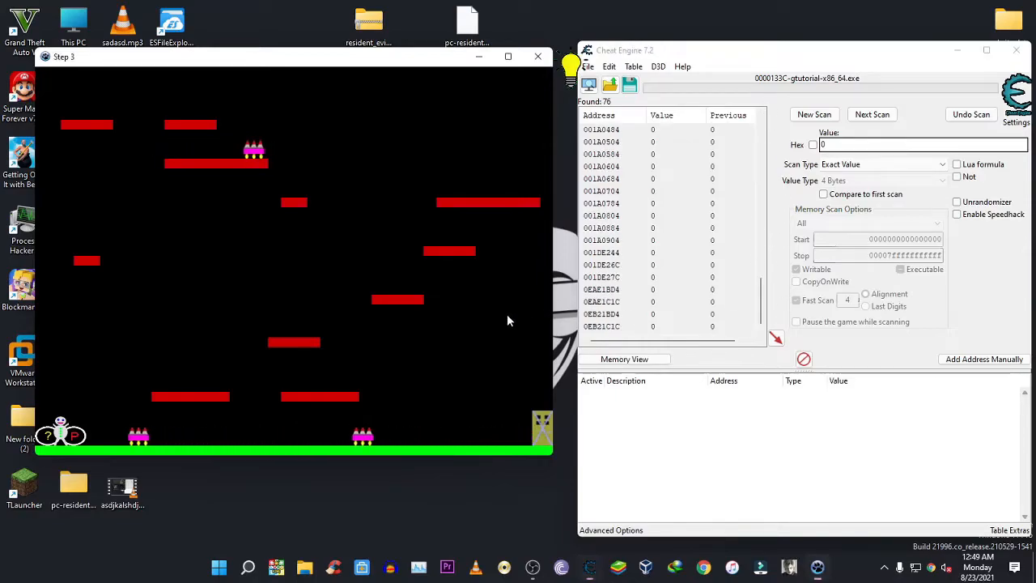
left_click_drag(761, 304, 725, 164)
left_click(363, 360)
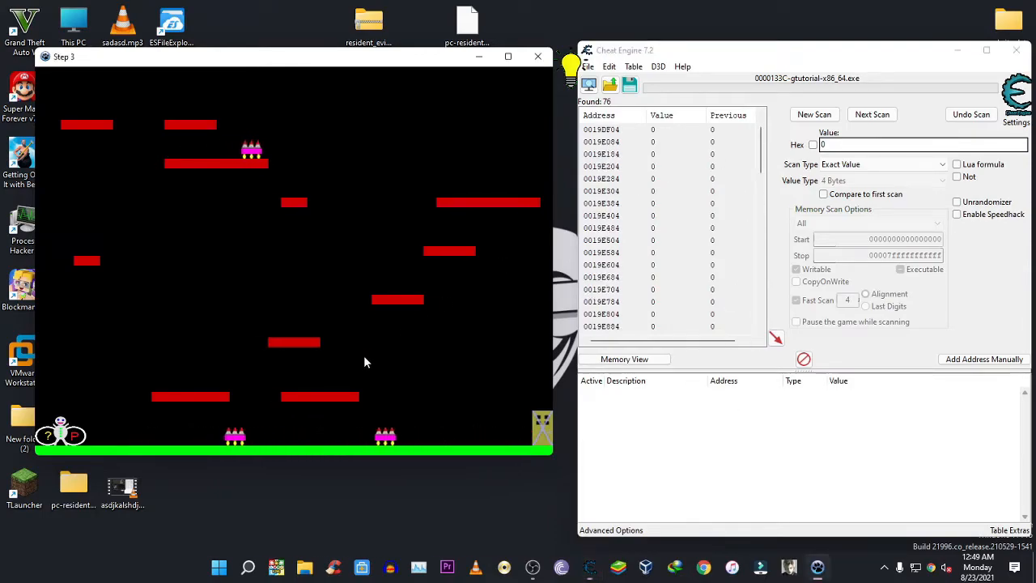
key("a")
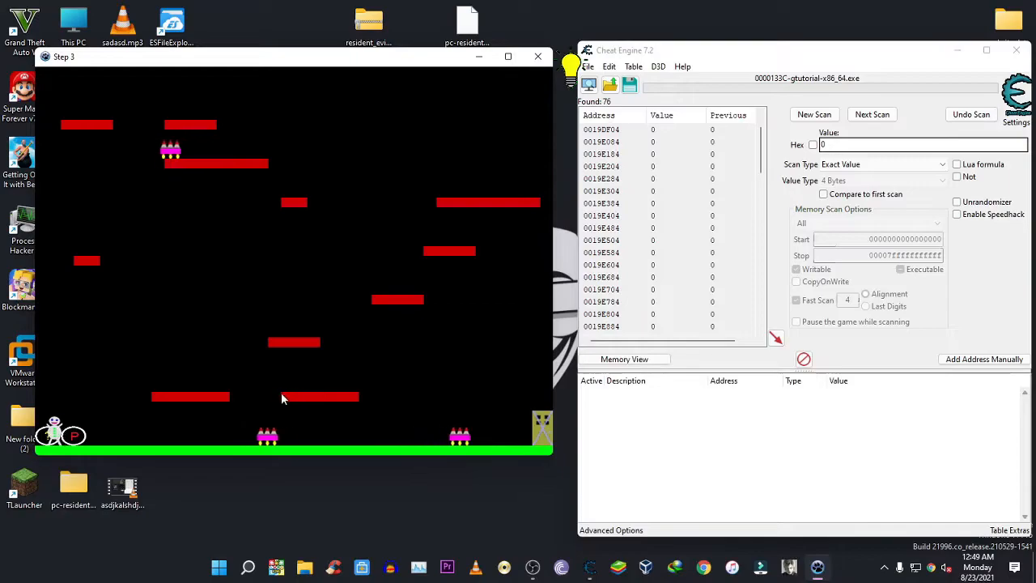
key("d")
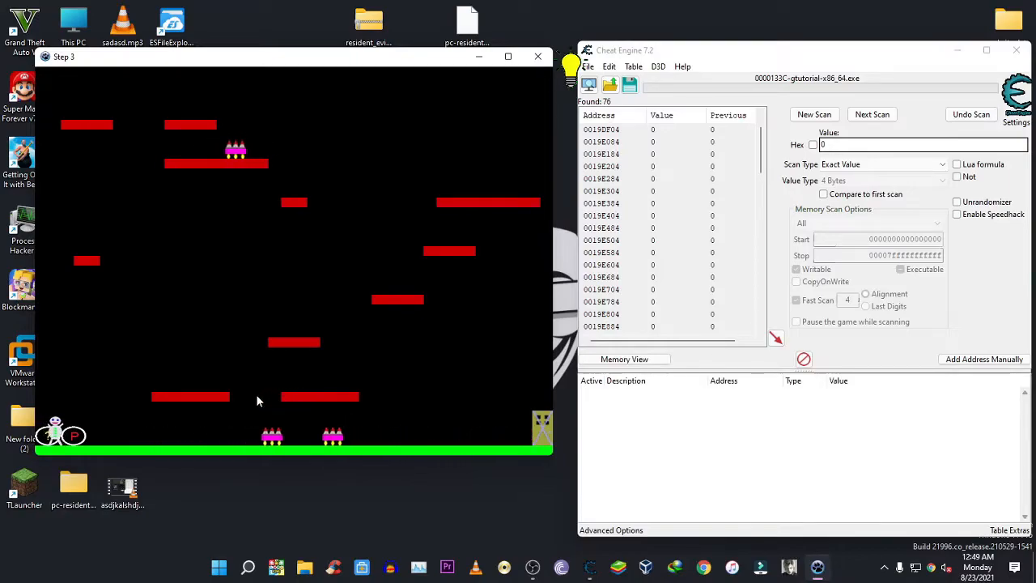
key("p")
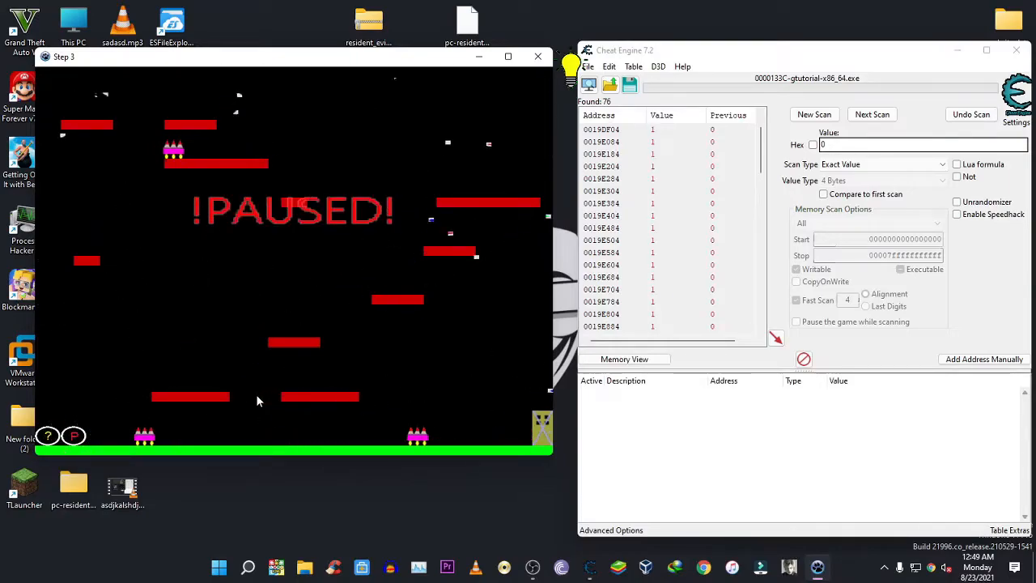
left_click(847, 144)
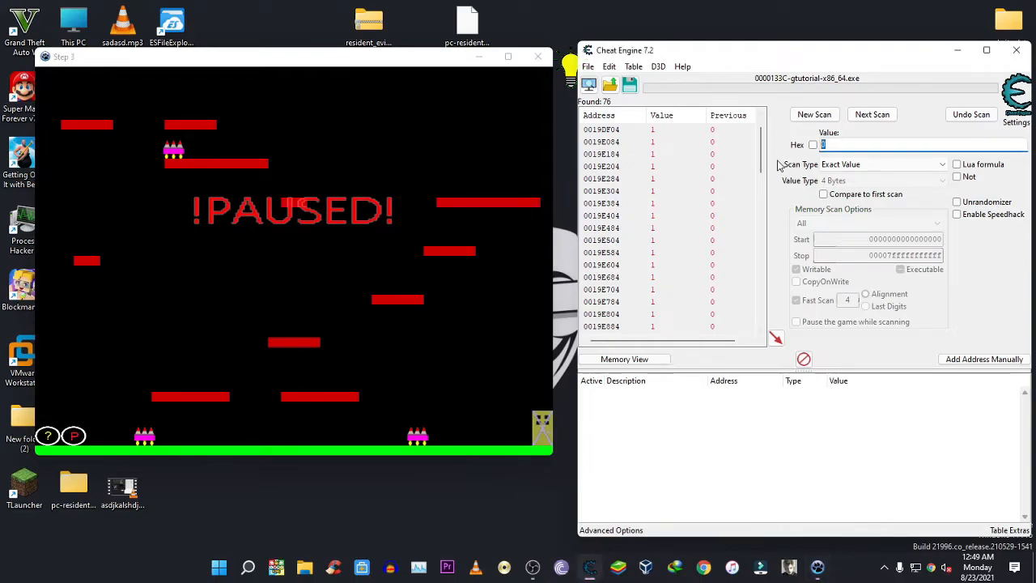
left_click(869, 116)
Step: Resume the paused game so the player respawns, and filter the remaining addresses for exact value 0
left_click(394, 332)
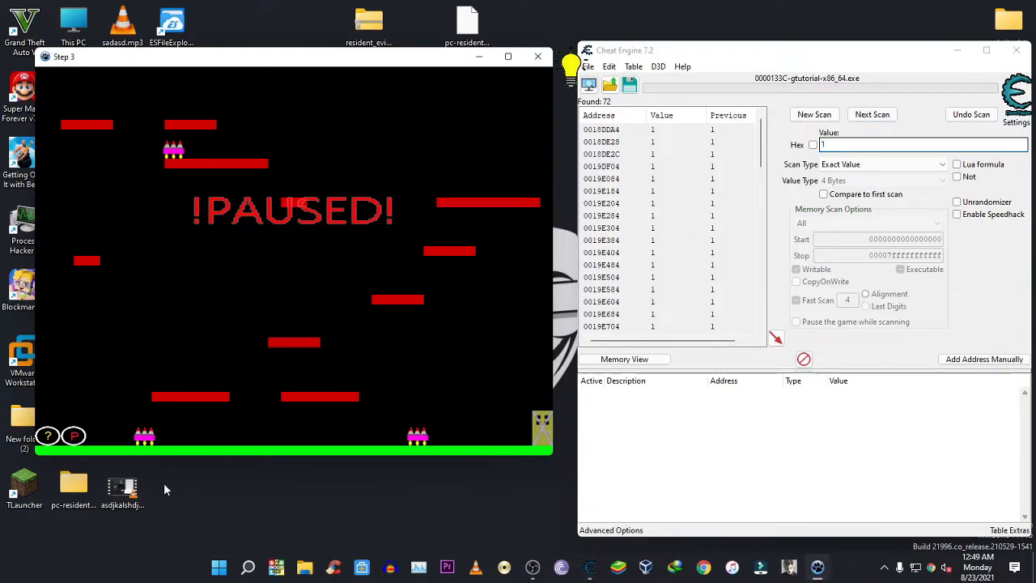
left_click(76, 438)
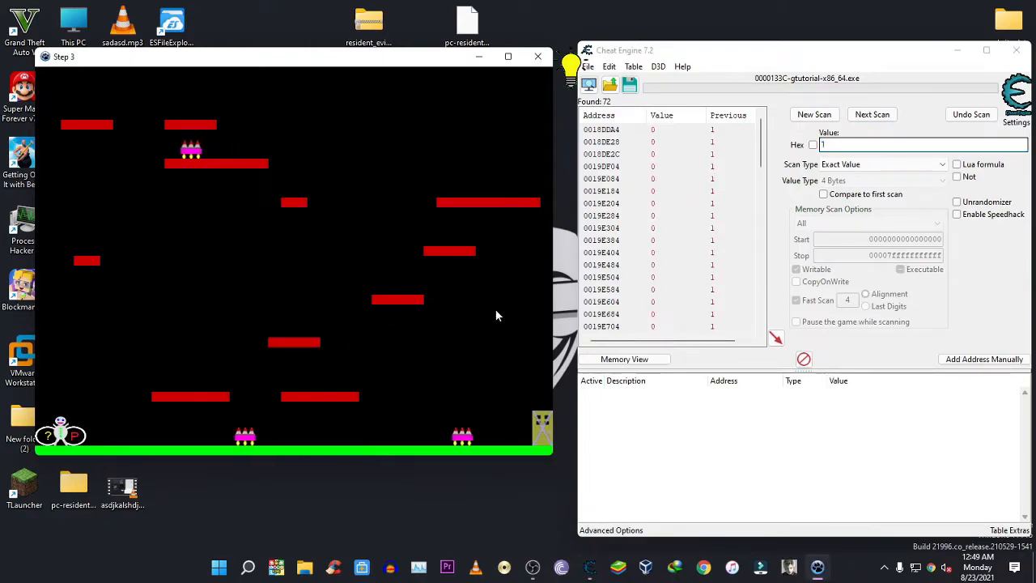
left_click(840, 146)
type("0")
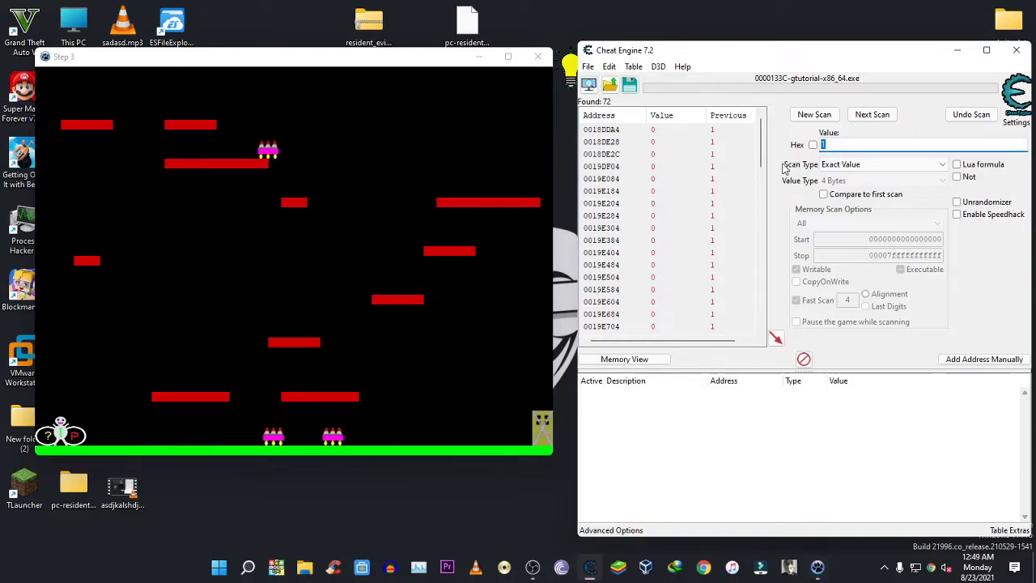
left_click(872, 115)
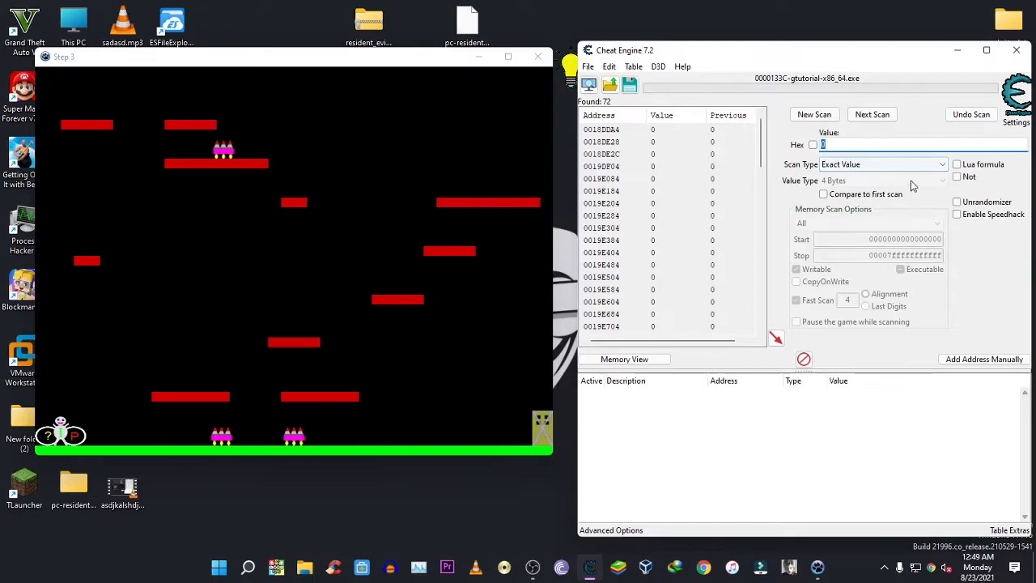
Step: Review the scan results, then select all remaining addresses and add them to the address list
mouse_move(762, 151)
left_mouse_down()
mouse_move(761, 285)
mouse_move(770, 132)
left_mouse_up()
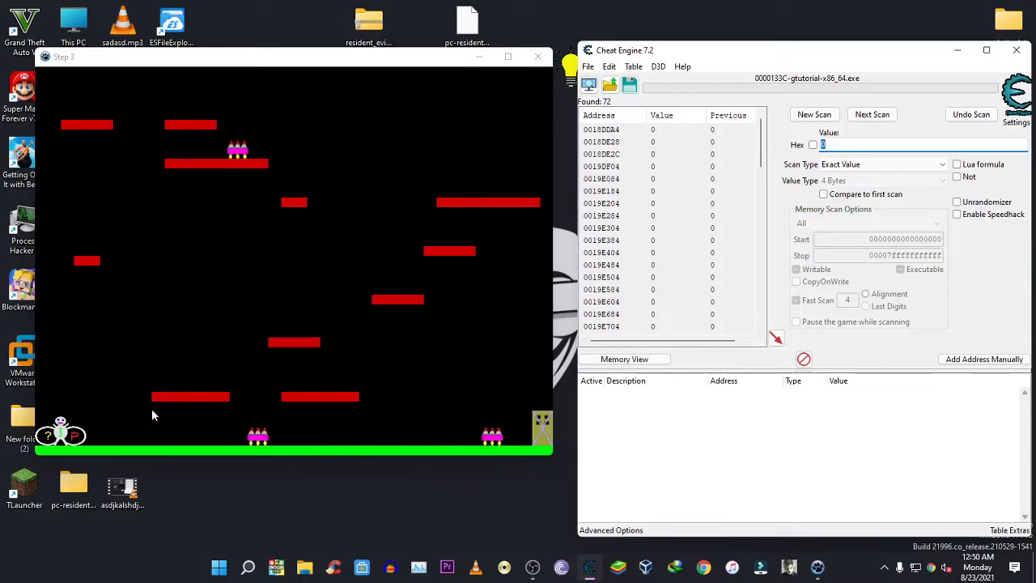
mouse_move(761, 143)
left_mouse_down()
mouse_move(763, 272)
mouse_move(752, 323)
mouse_move(771, 135)
left_mouse_up()
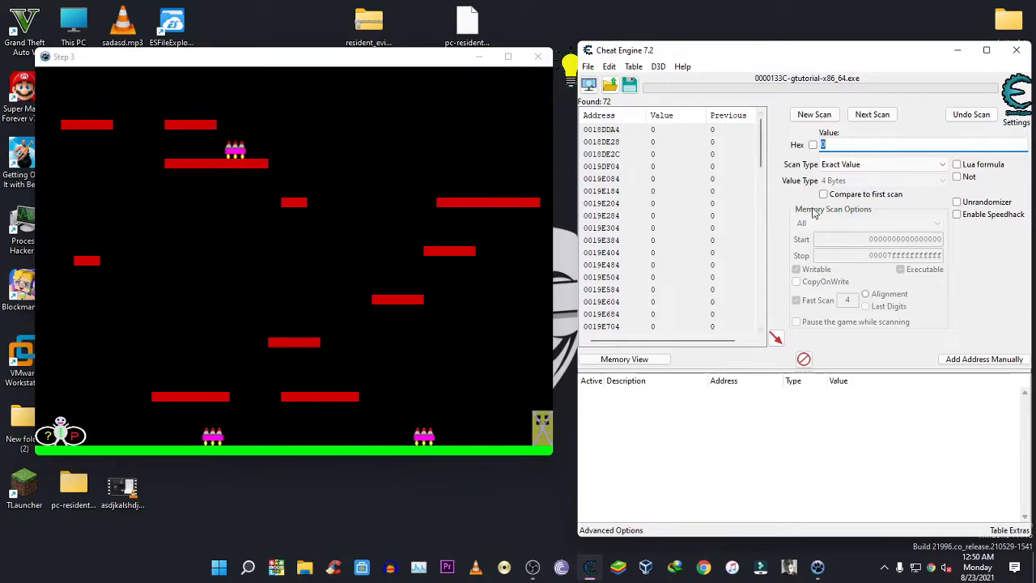
left_click_drag(763, 154, 762, 316)
left_click(679, 311)
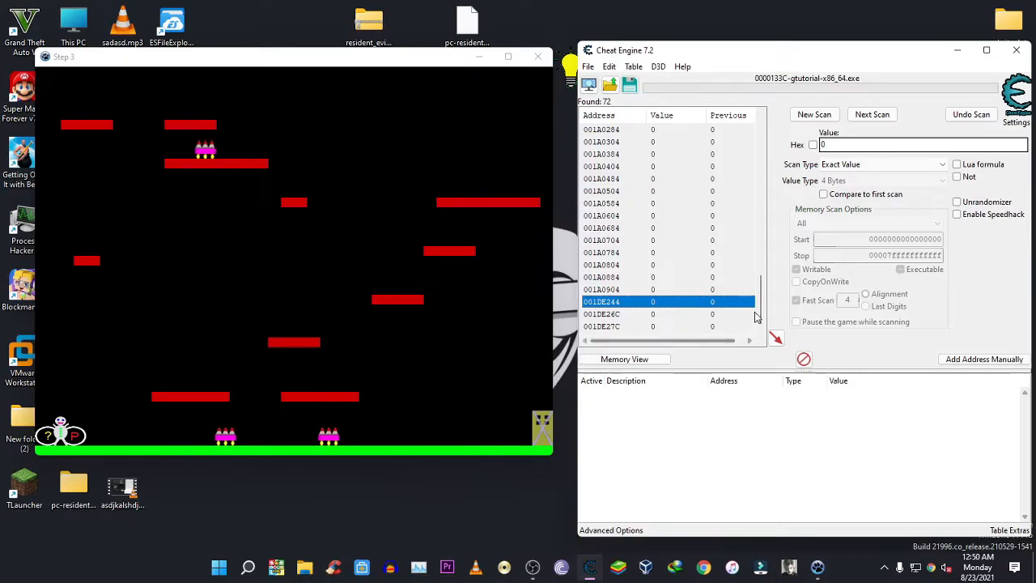
left_click_drag(763, 281, 769, 106)
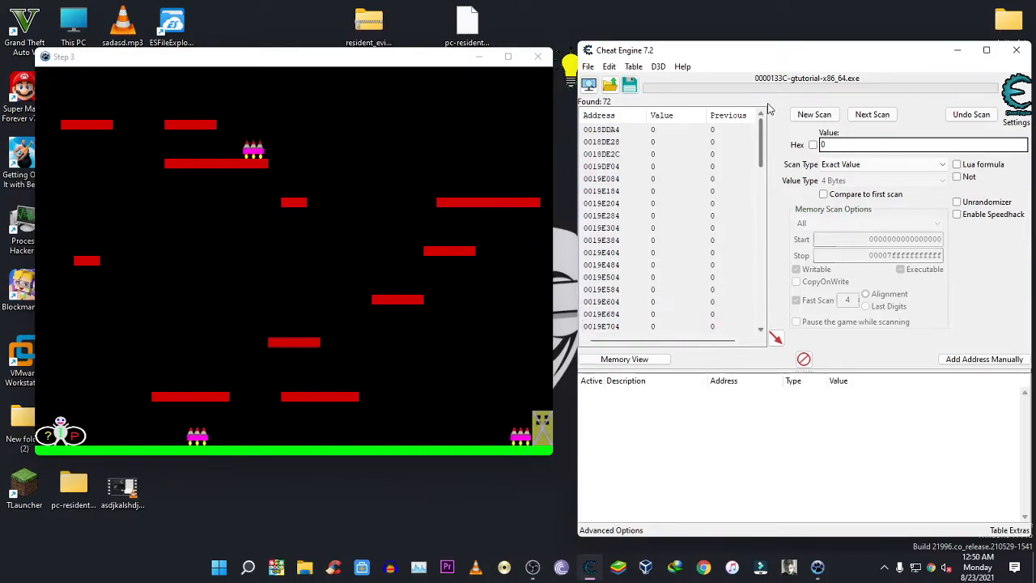
left_click(710, 220)
key("ctrl+a")
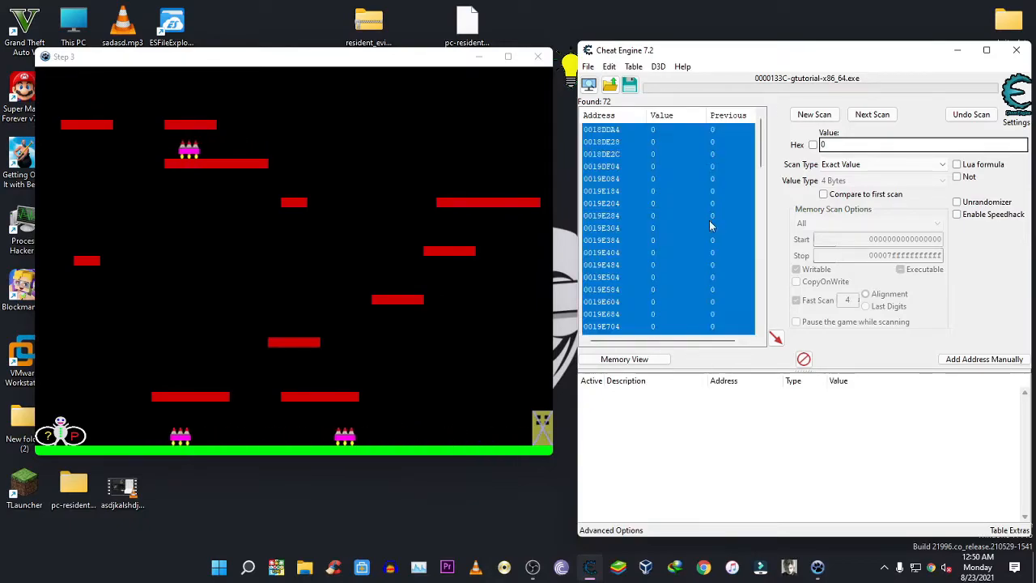
left_click(776, 340)
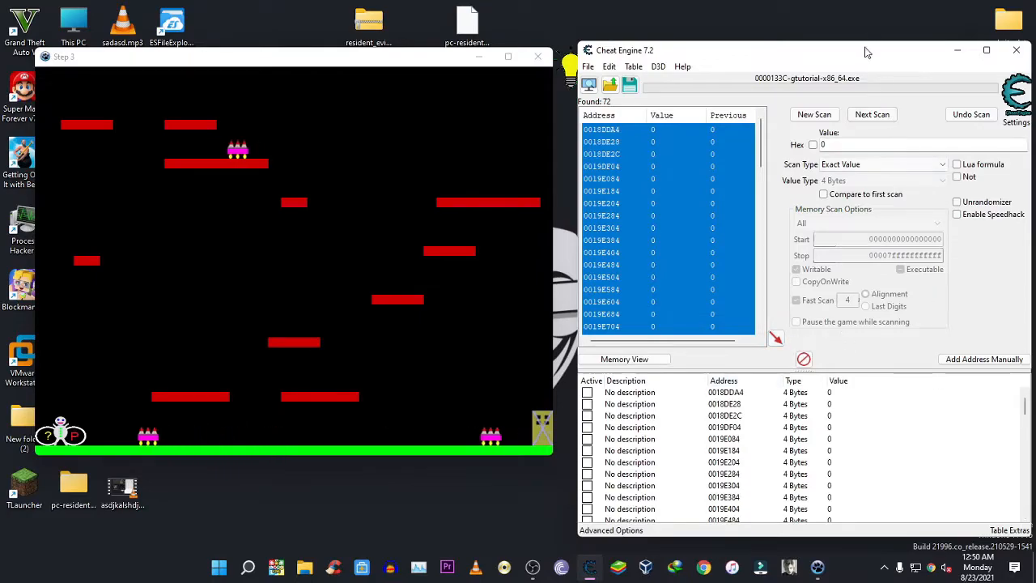
Step: Move the Cheat Engine window partly over the game and widen it
left_click_drag(866, 46, 812, 25)
mouse_move(972, 388)
left_mouse_down()
mouse_move(974, 492)
mouse_move(972, 379)
left_mouse_up()
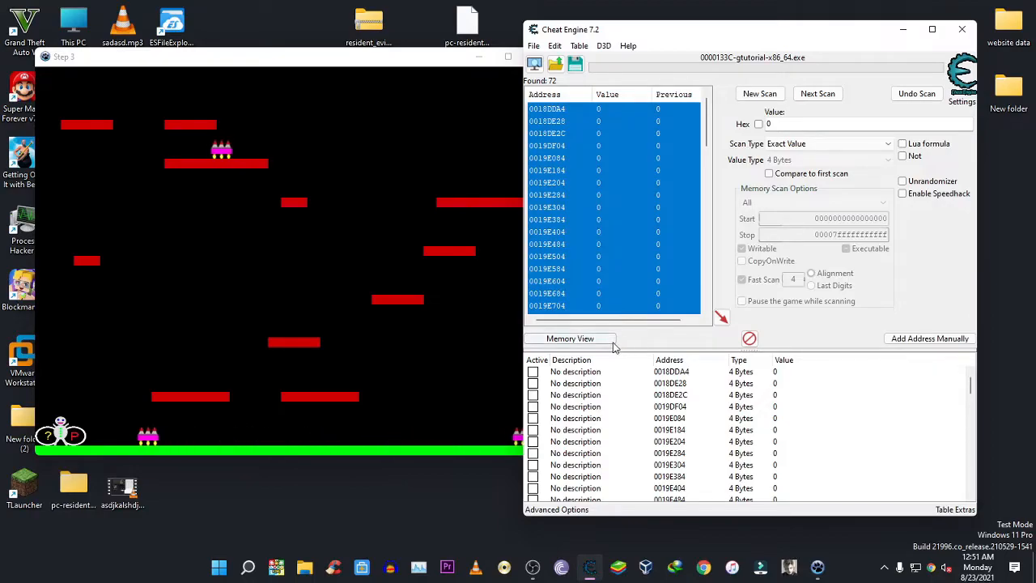
left_click_drag(489, 357, 488, 358)
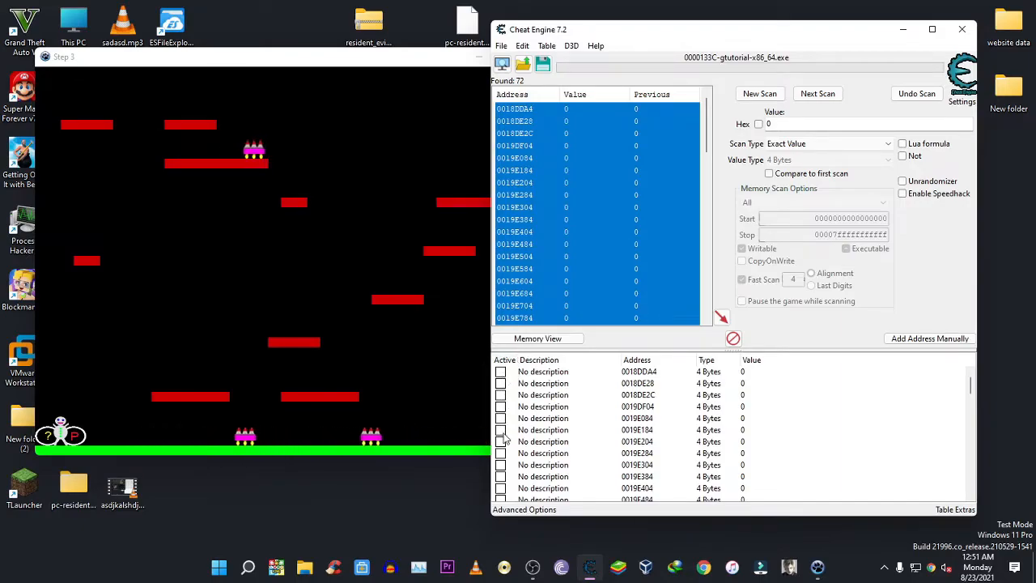
Step: Examine the added records down to the end of the address list while checking them against the game
left_click(358, 362)
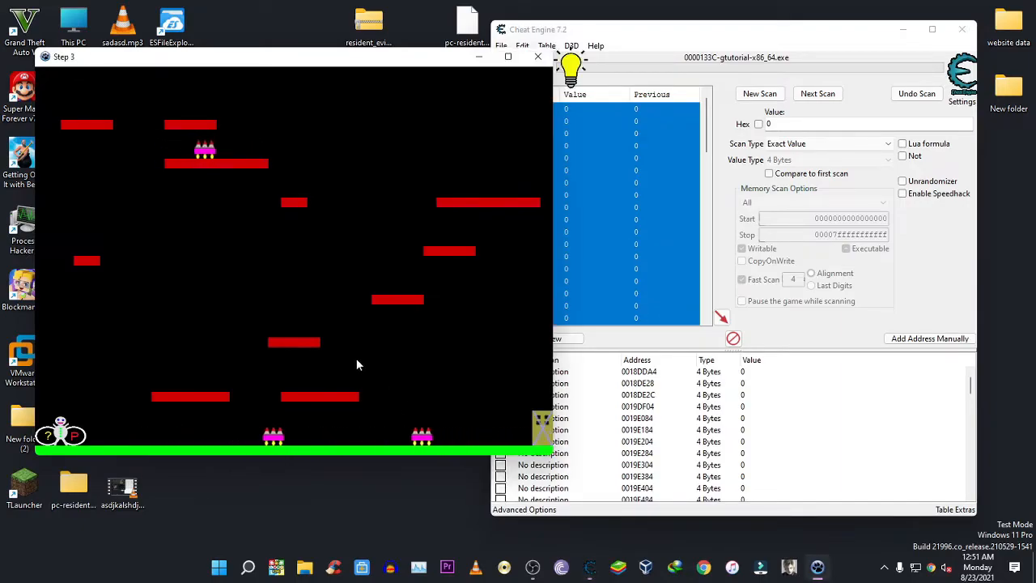
key("Right")
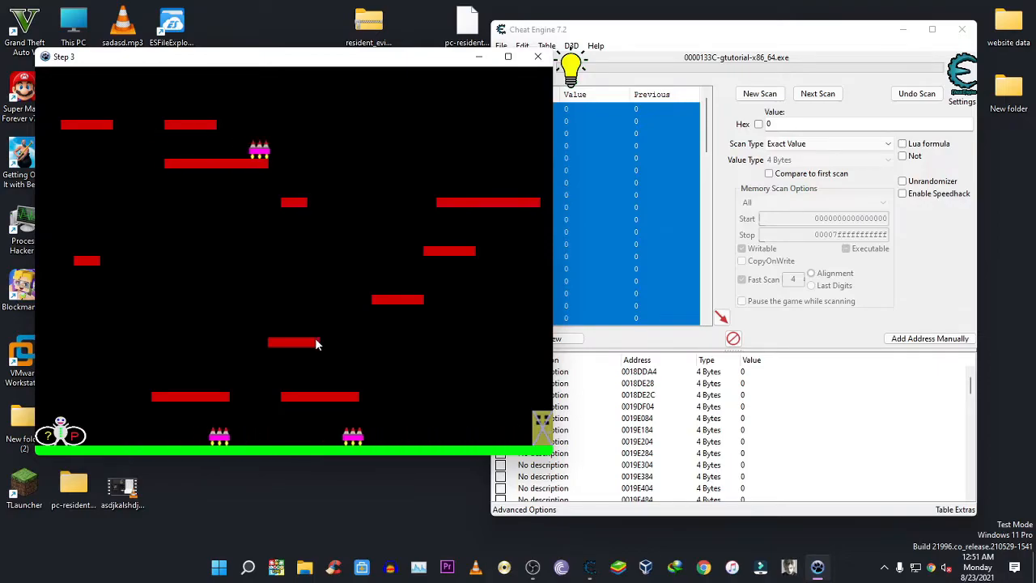
left_click(809, 418)
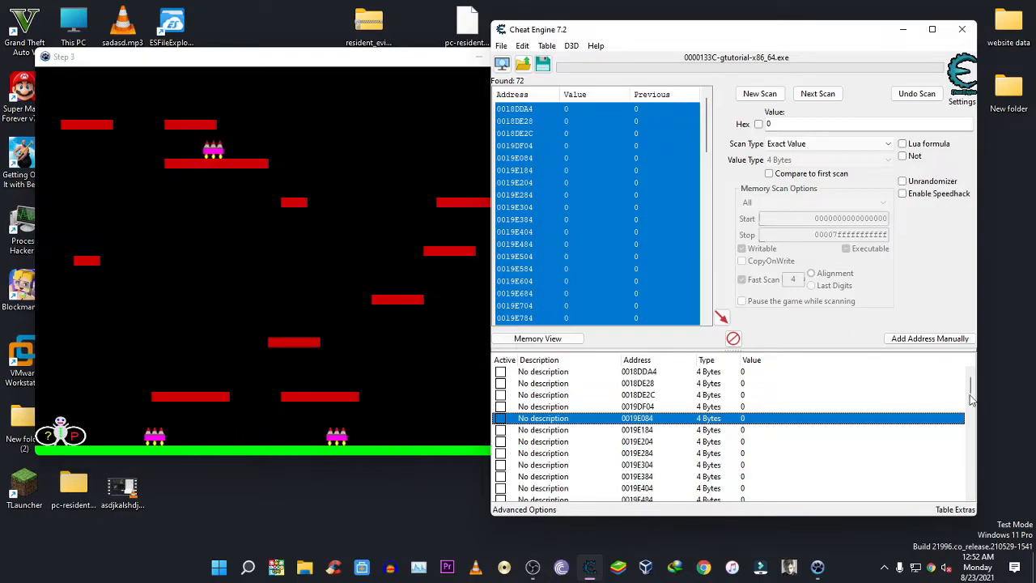
left_click_drag(972, 386, 958, 487)
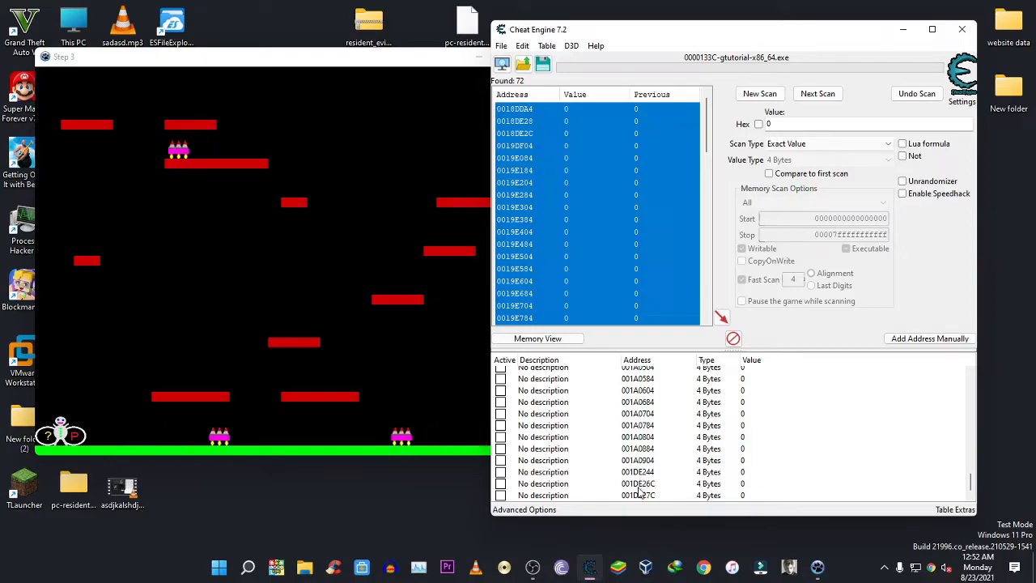
mouse_move(973, 486)
left_mouse_down()
mouse_move(975, 375)
mouse_move(973, 492)
left_mouse_up()
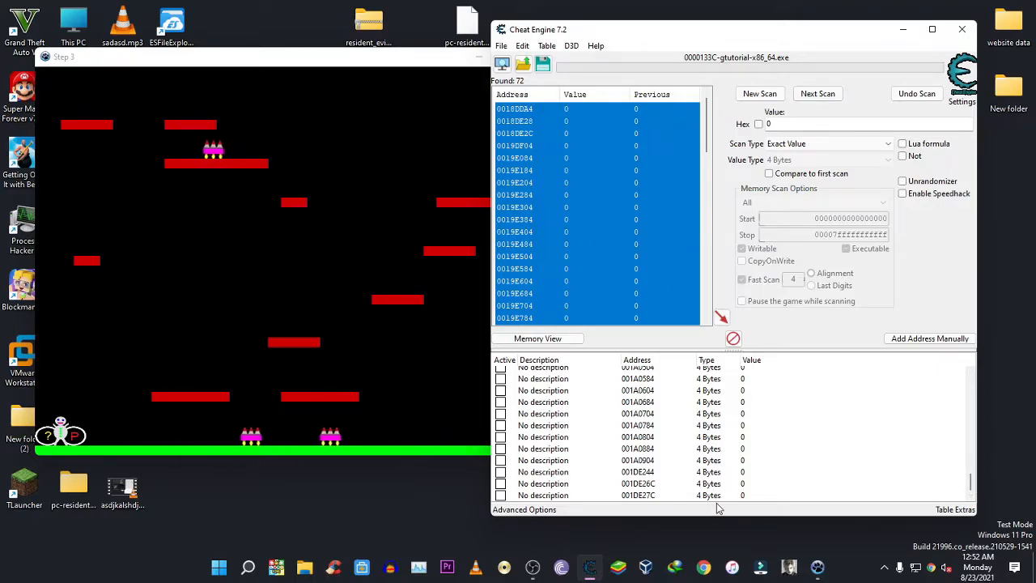
left_click(389, 371)
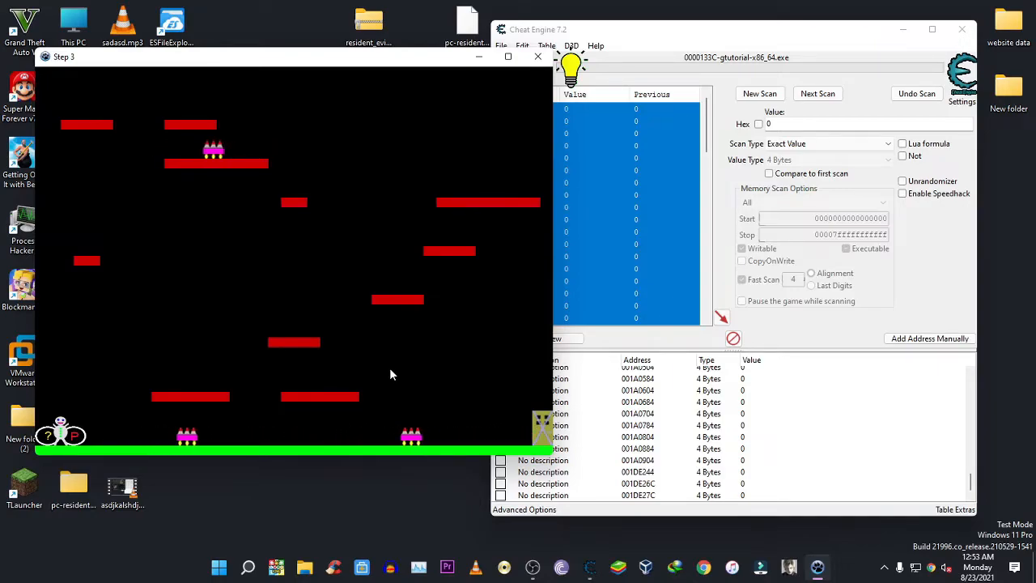
left_click(722, 39)
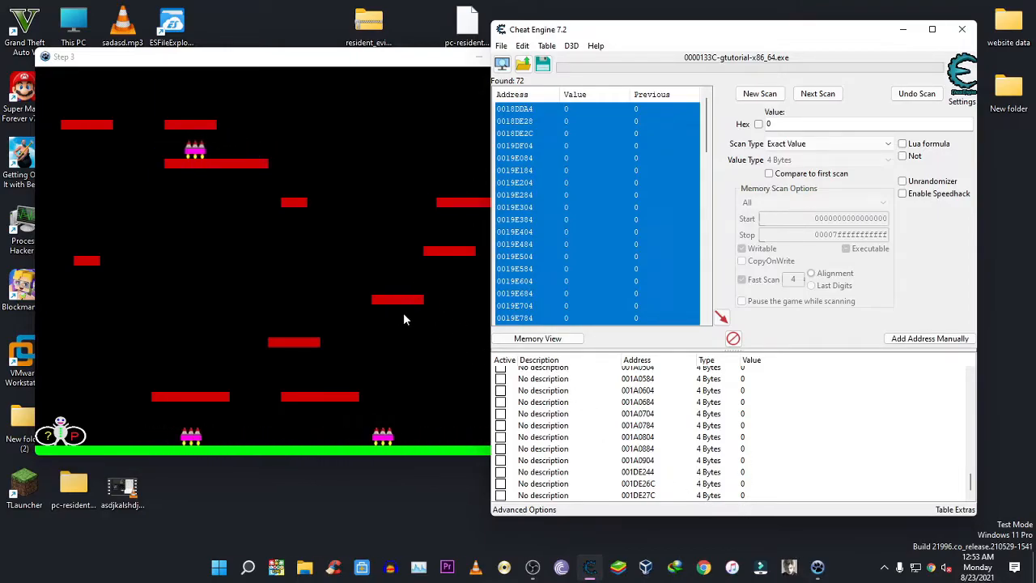
left_click_drag(757, 42, 787, 44)
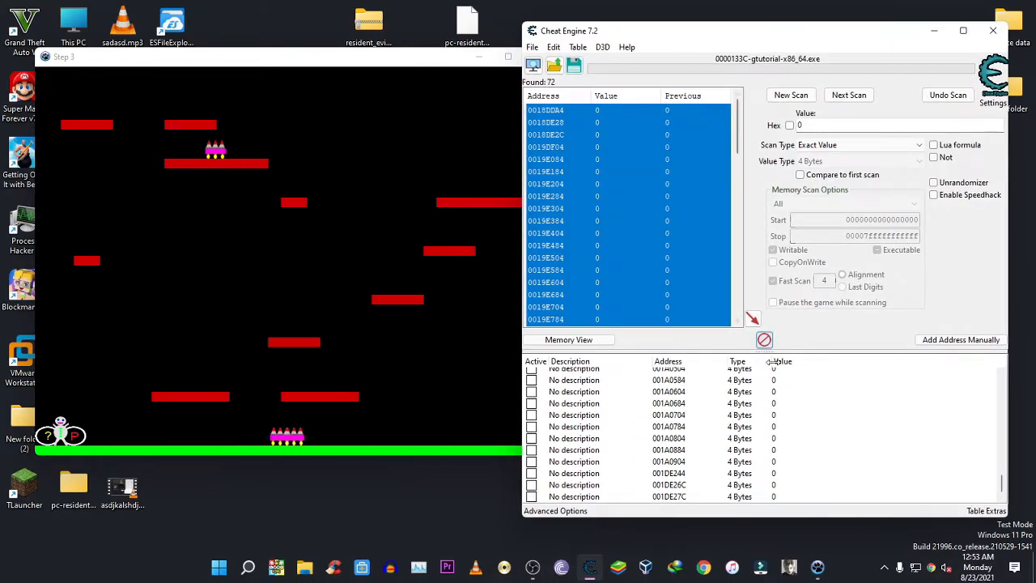
Step: Start finding out what accesses address 001DE27C, agreeing to attach the debugger to the game process
right_click(739, 497)
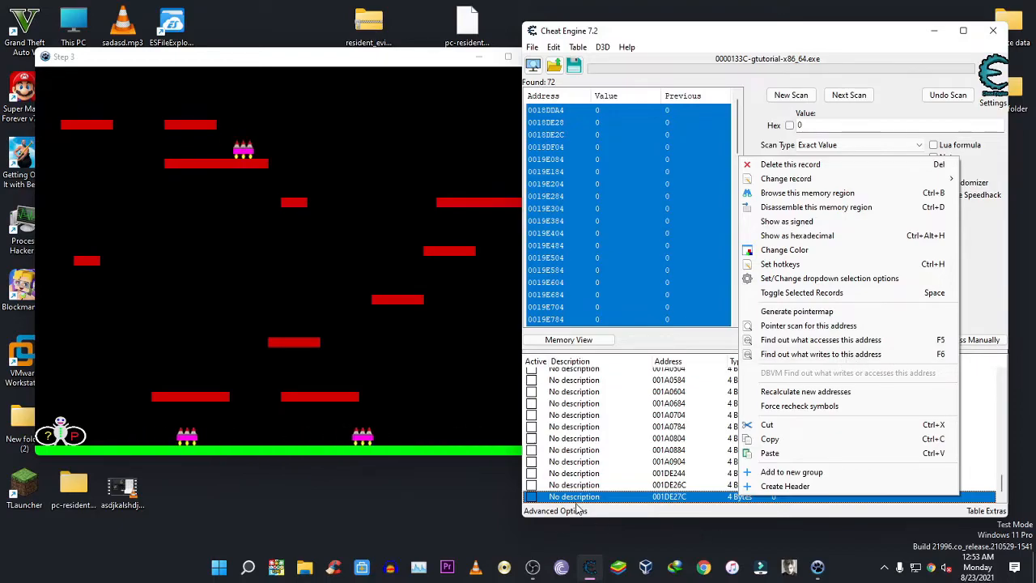
left_click(666, 498)
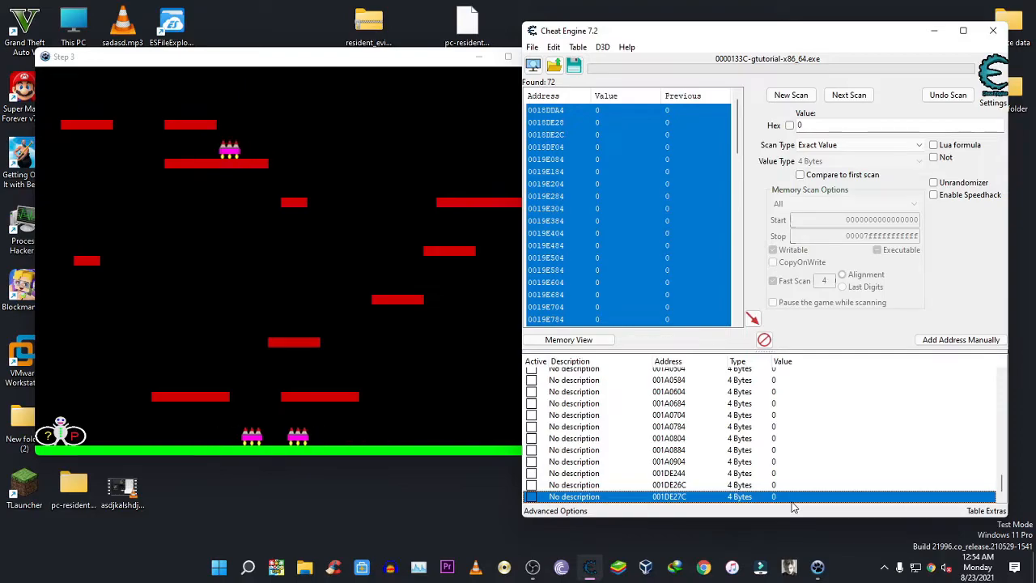
right_click(688, 495)
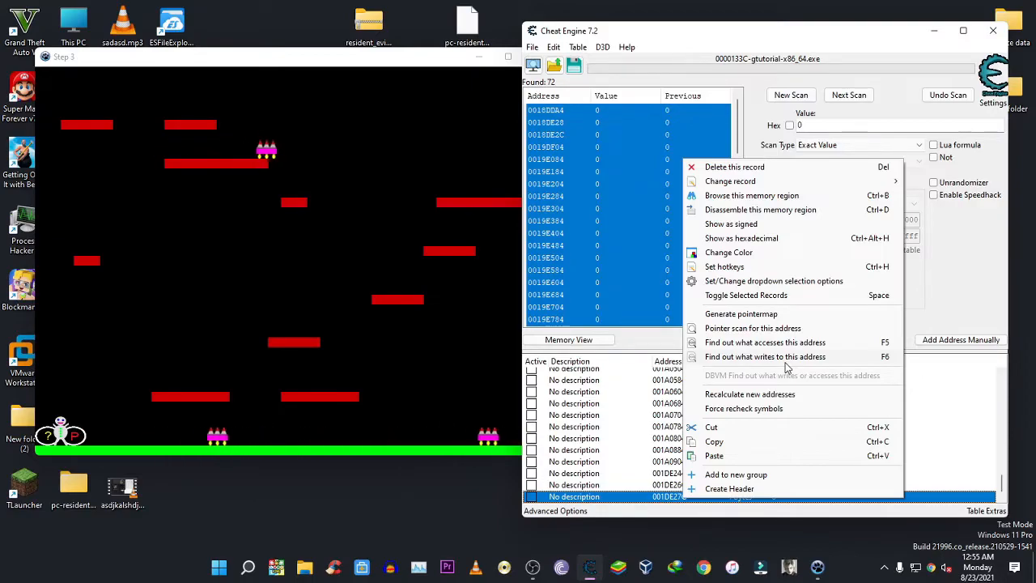
left_click(431, 359)
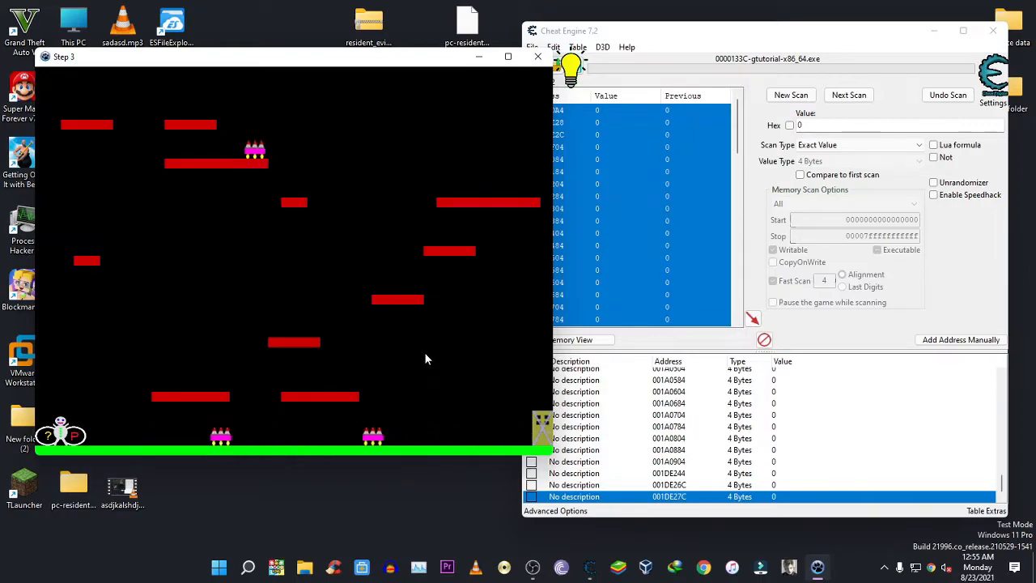
left_click(723, 344)
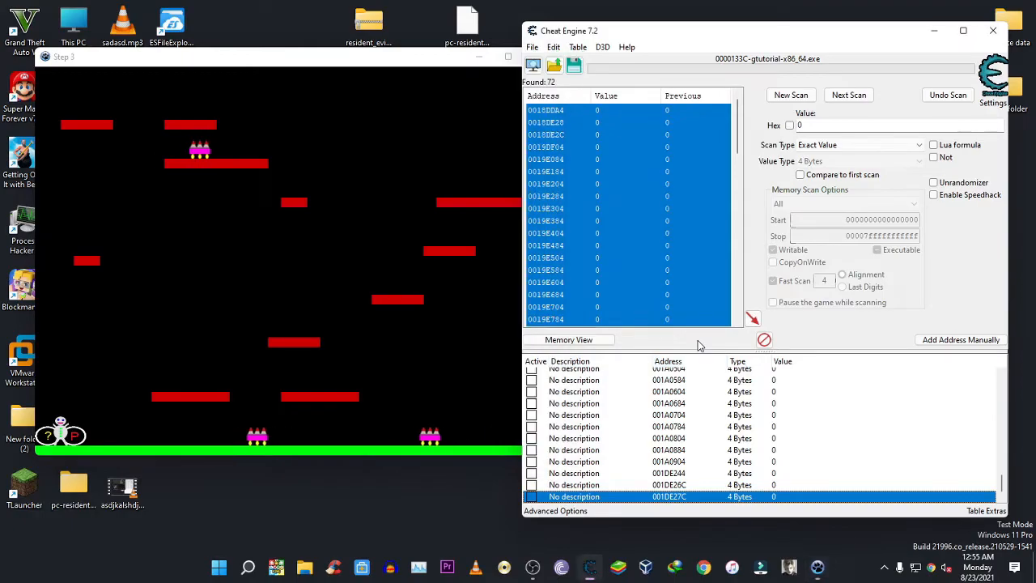
right_click(736, 494)
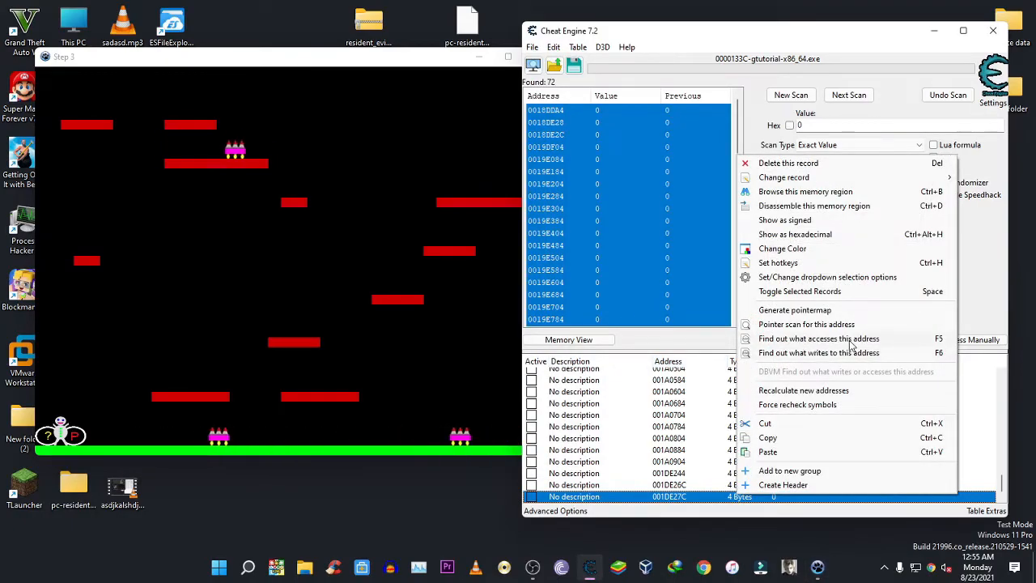
left_click(804, 340)
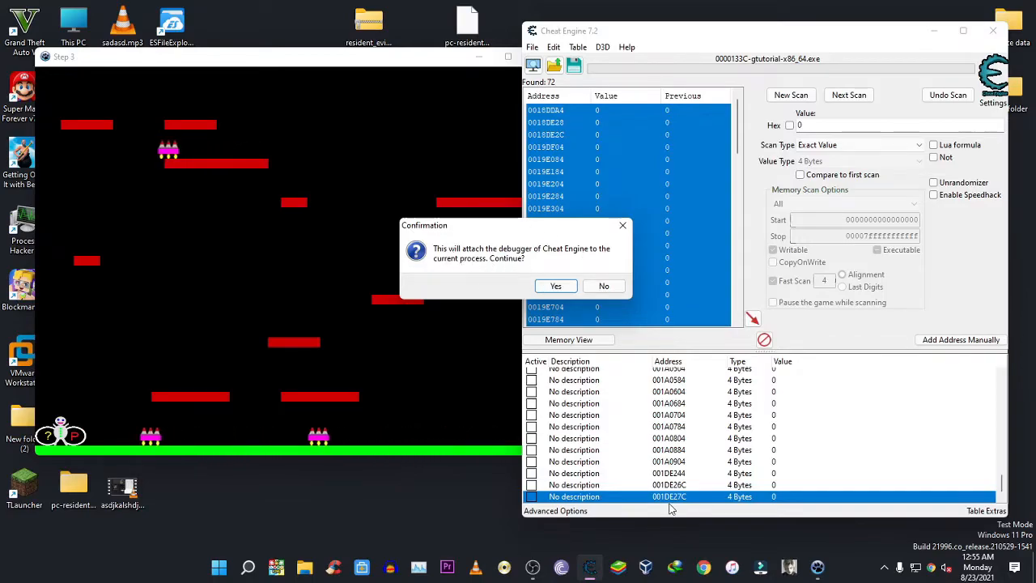
left_click(541, 289)
Step: Set the opcode window clear of the game and run the player into an enemy to log the accessing instructions
left_click_drag(413, 125, 654, 128)
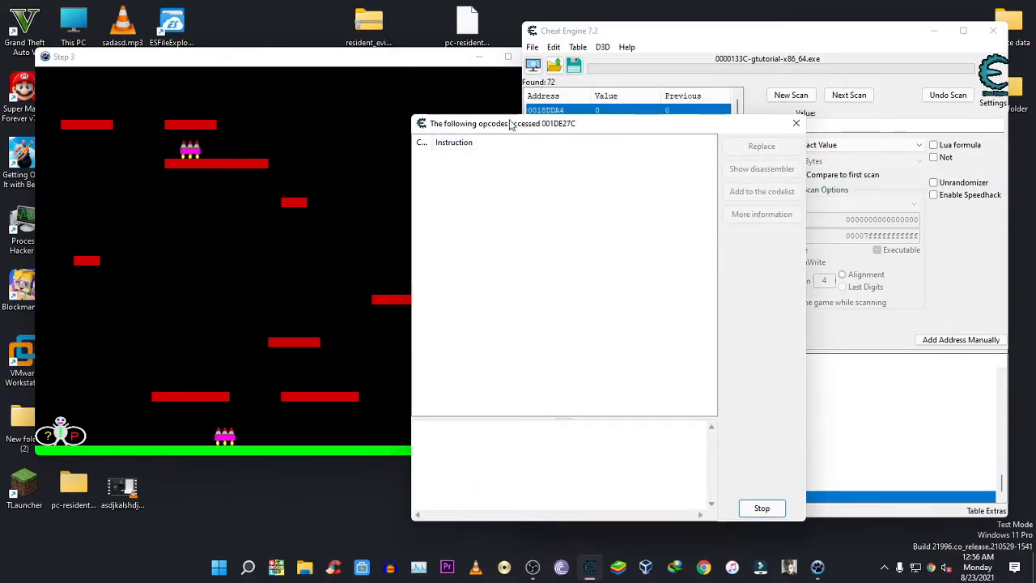
left_click(321, 296)
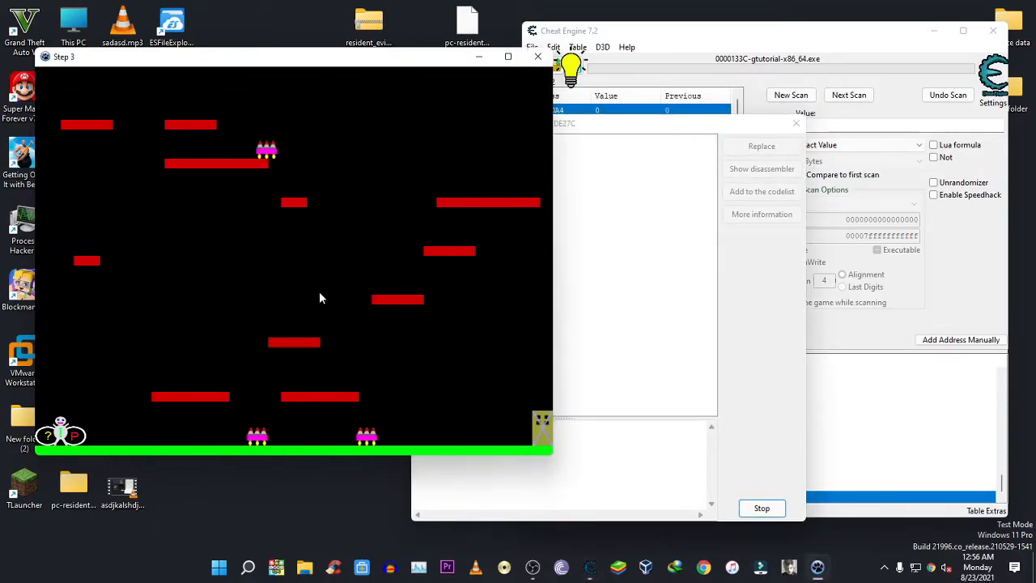
left_click_drag(602, 130, 931, 113)
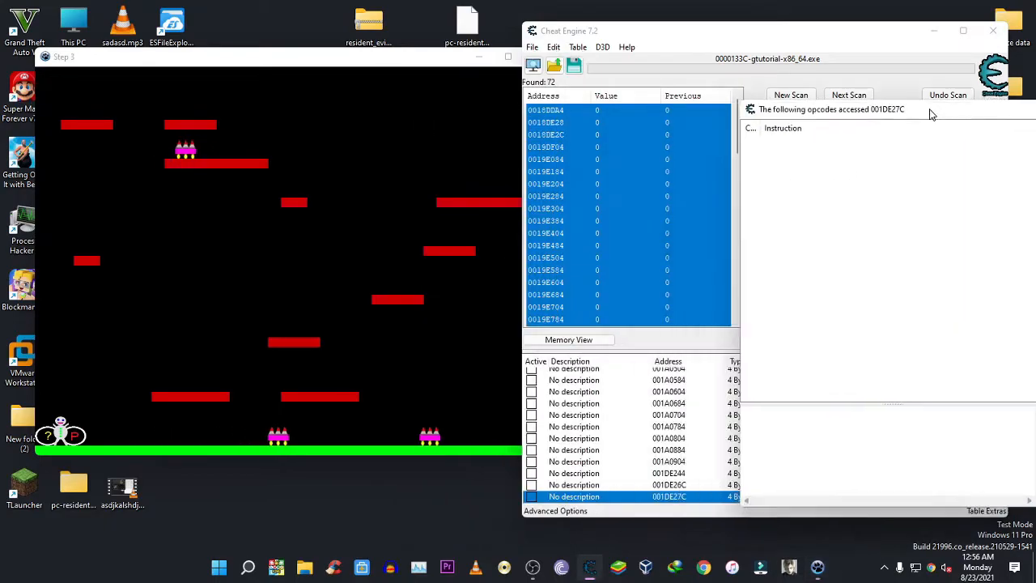
left_click(279, 239)
key("Right")
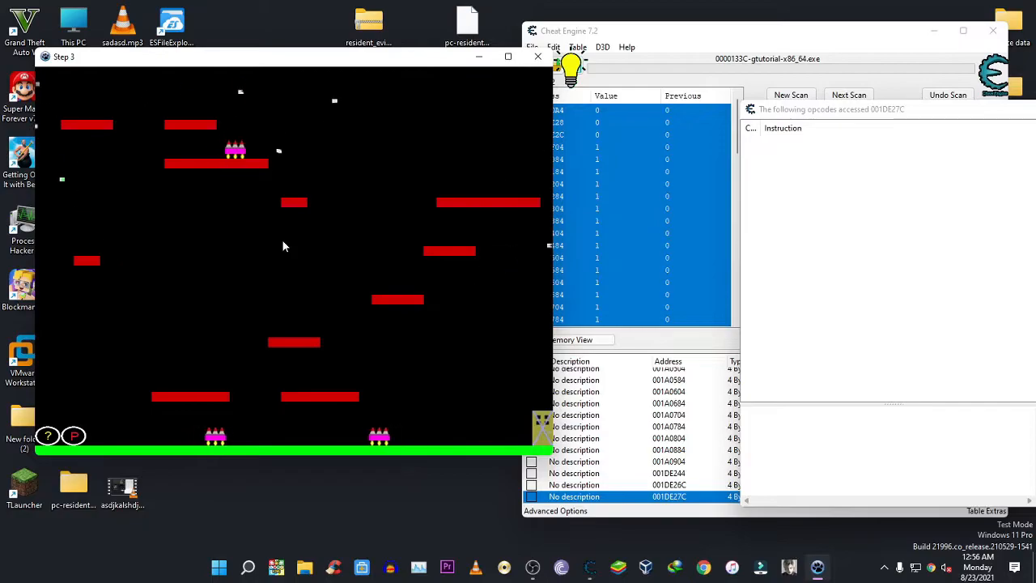
Step: Inspect the logged instruction mov [r9+rcx*8],rdx, then bring the full opcode window into view and return to the game
left_click(831, 179)
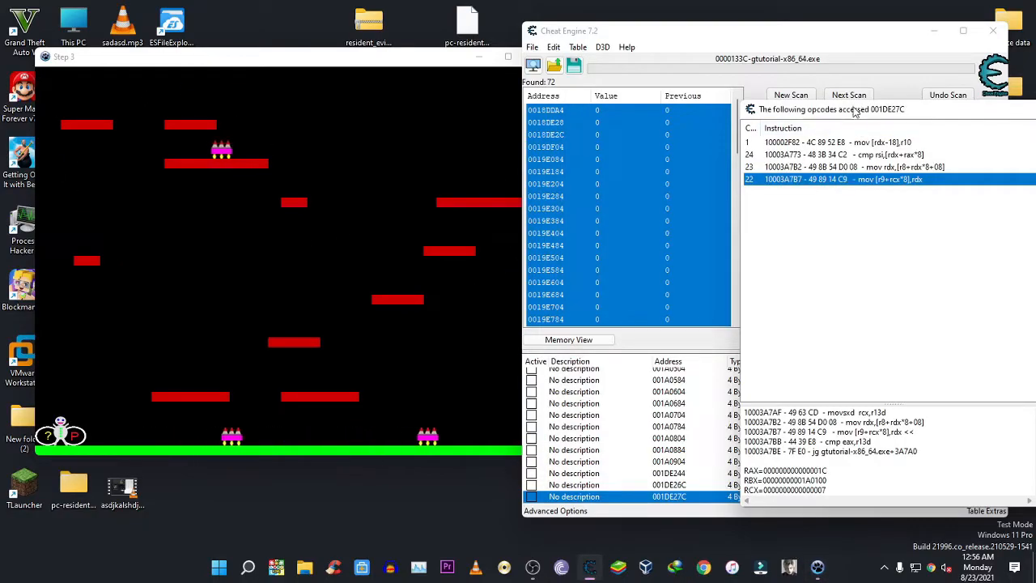
left_click(829, 267)
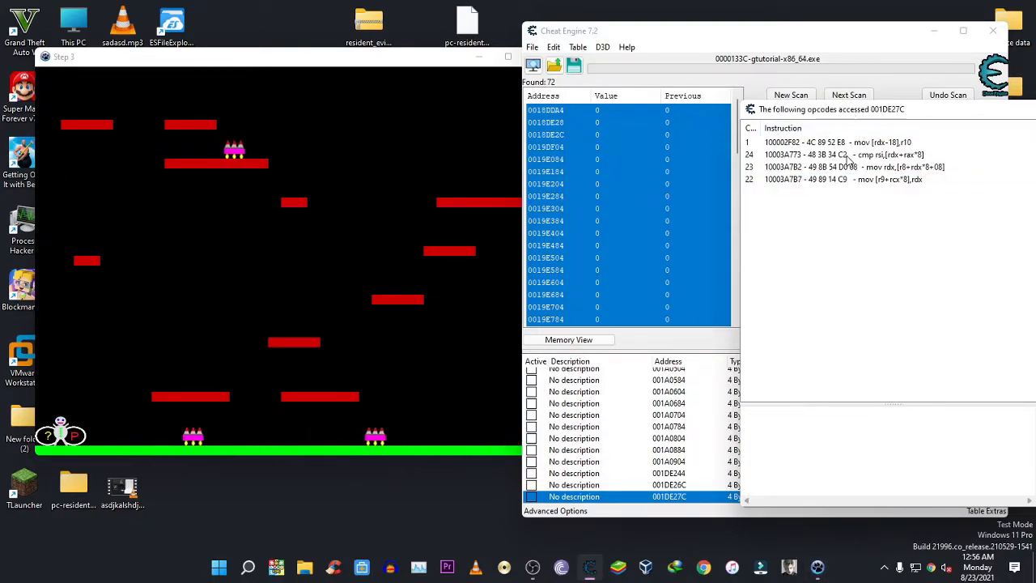
left_click_drag(901, 114, 484, 122)
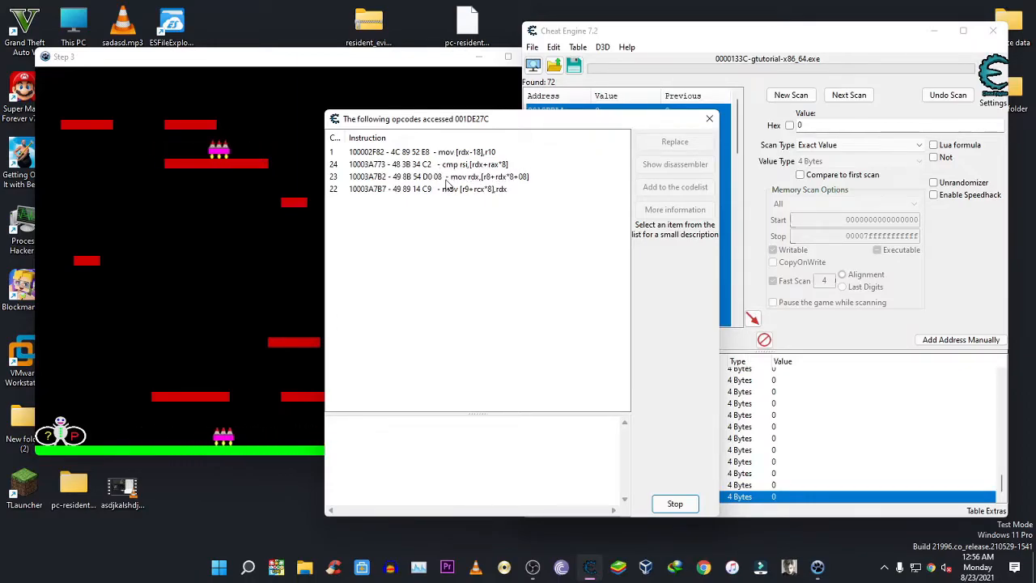
left_click(105, 340)
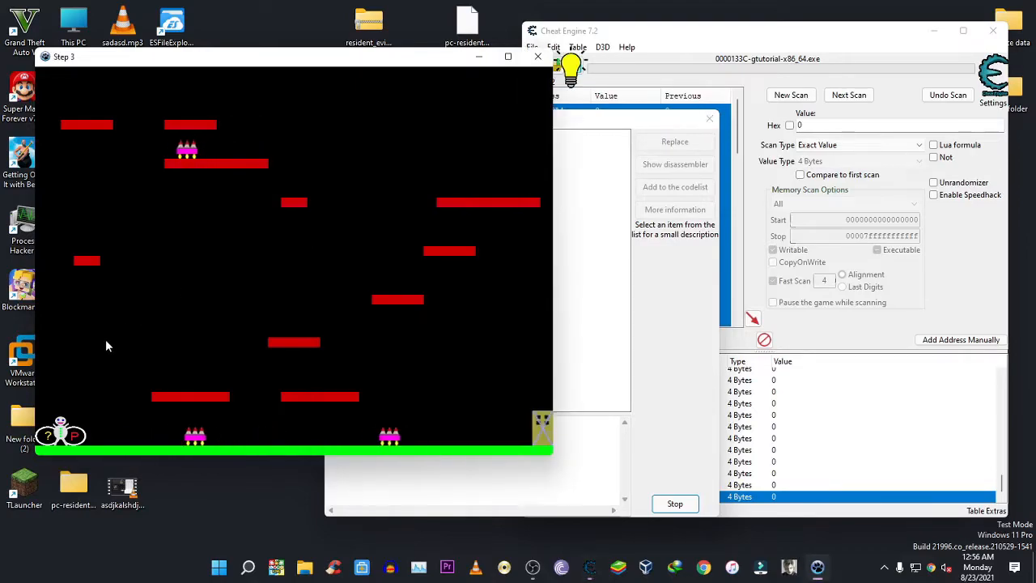
Step: Review the instructions logged for address 001DE27C, close their opcode window and move the player in the game again
left_click_drag(631, 123, 996, 74)
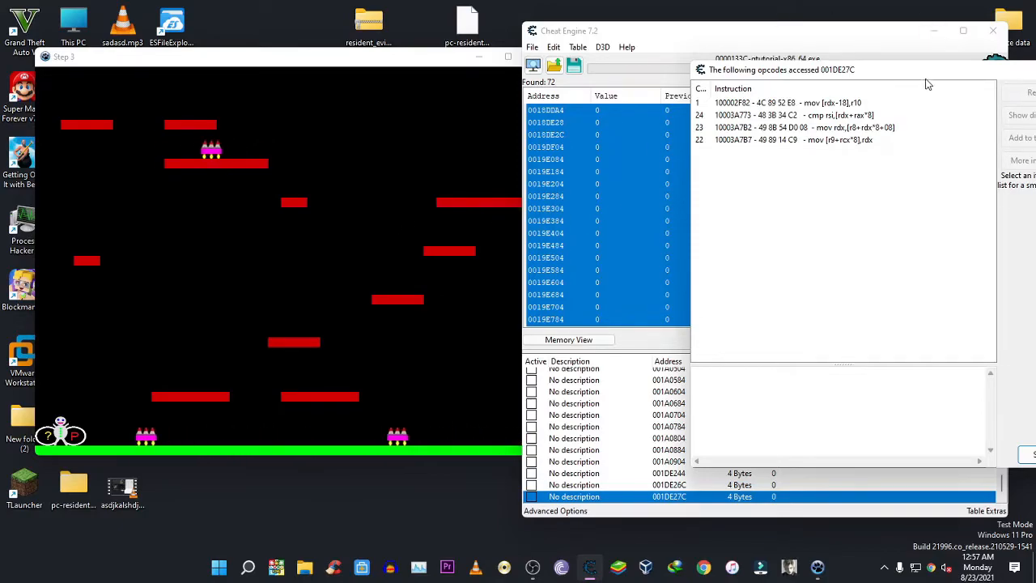
left_click_drag(928, 84, 660, 75)
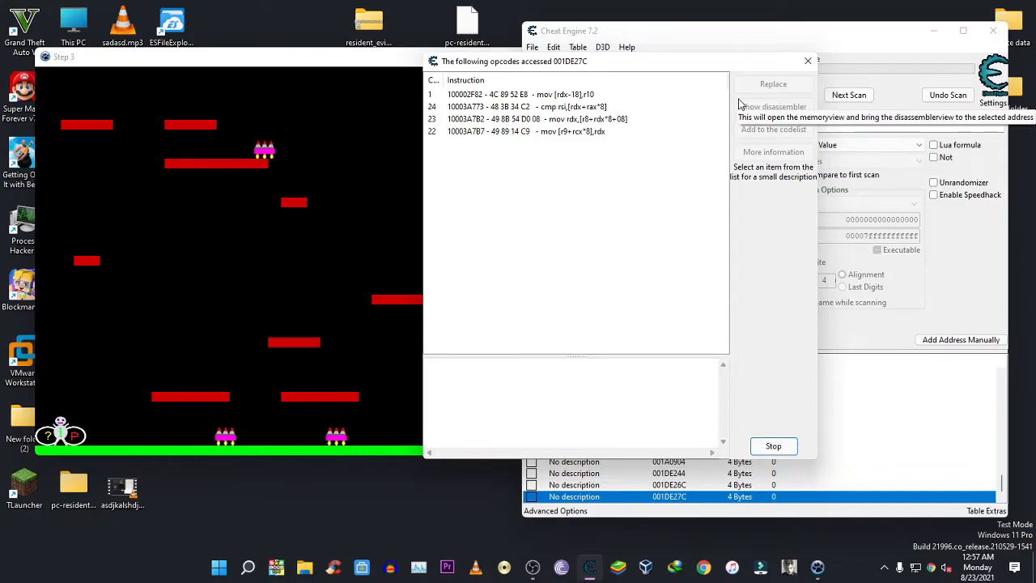
left_click(807, 62)
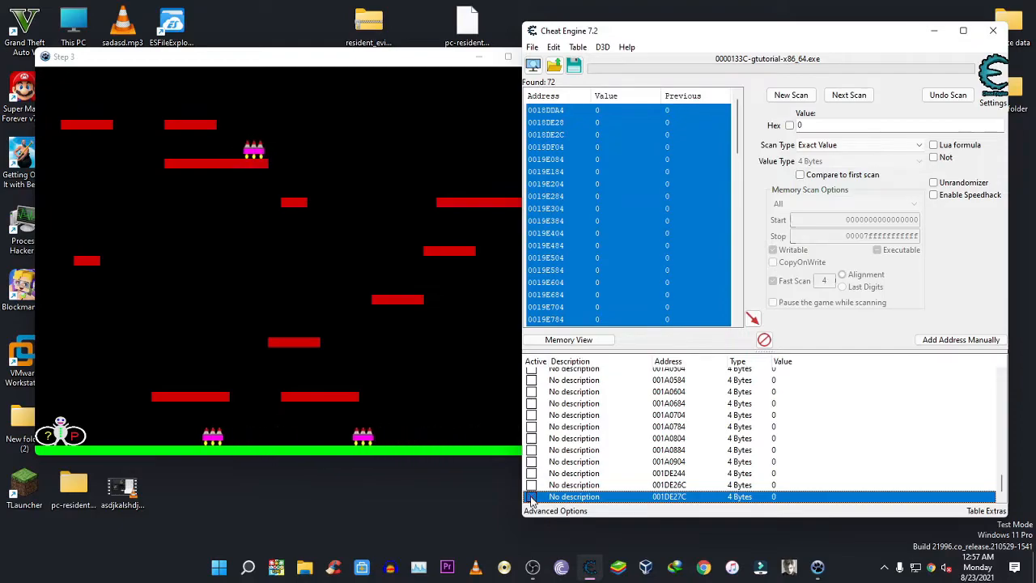
left_click(434, 397)
key("Right")
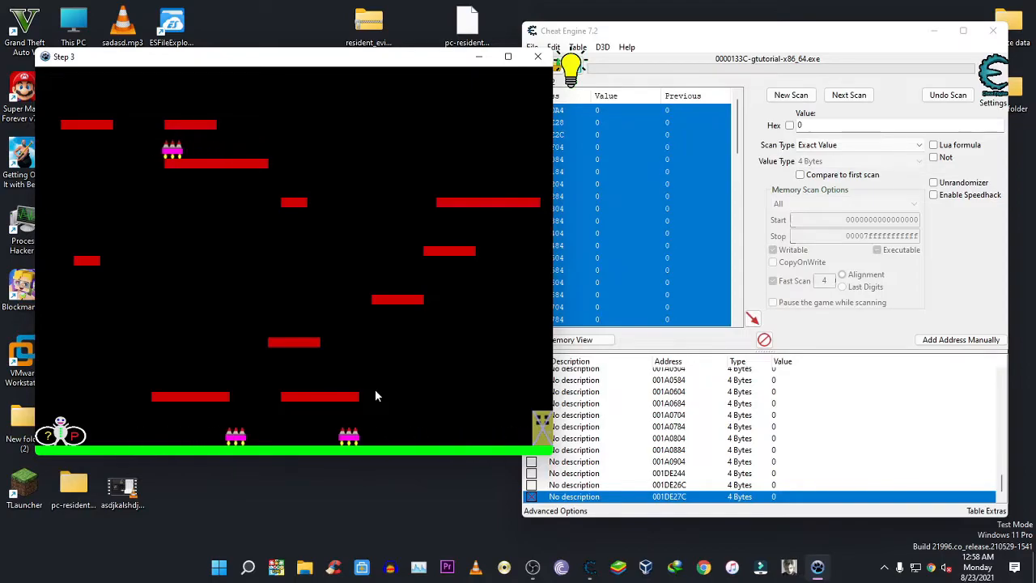
left_click(887, 34)
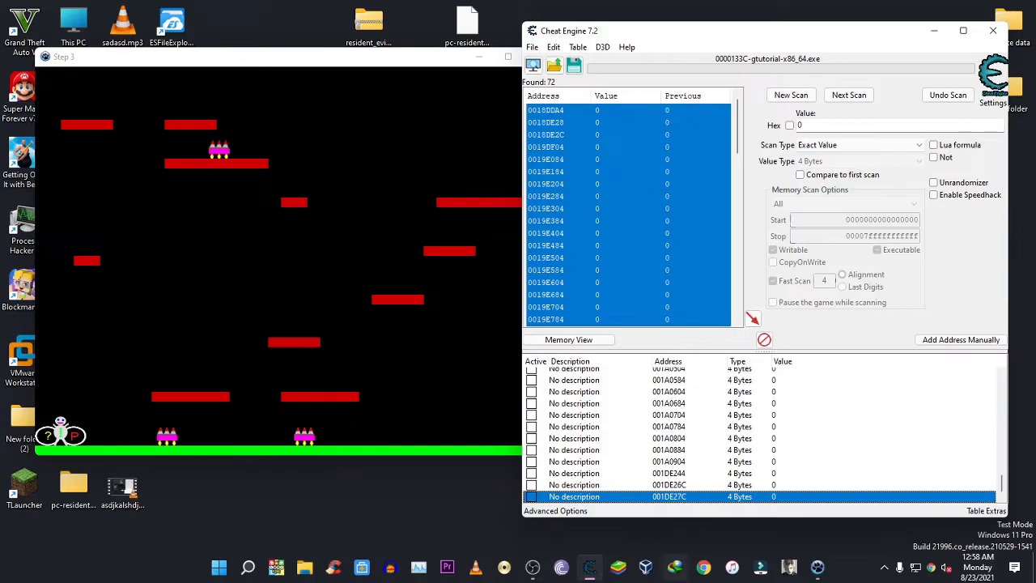
Step: Find out what accesses address 001DE26C, check its opcode window over the game and close it
right_click(680, 485)
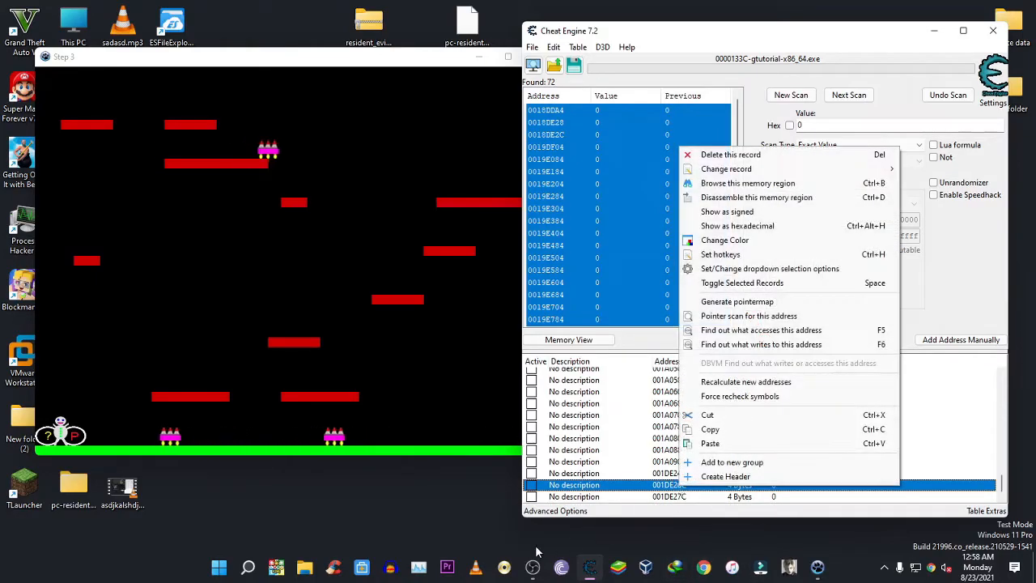
left_click(745, 331)
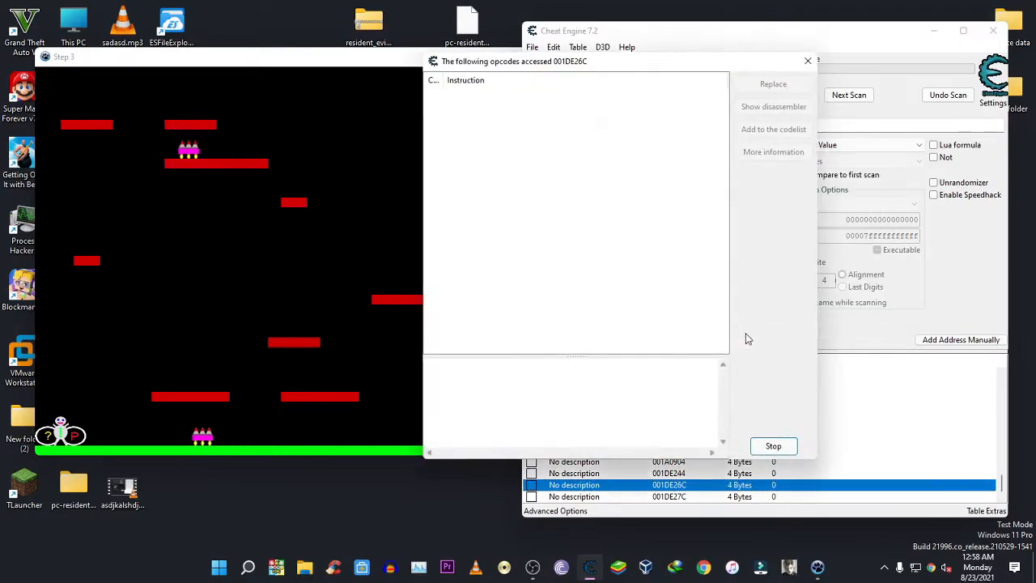
left_click_drag(607, 62, 284, 83)
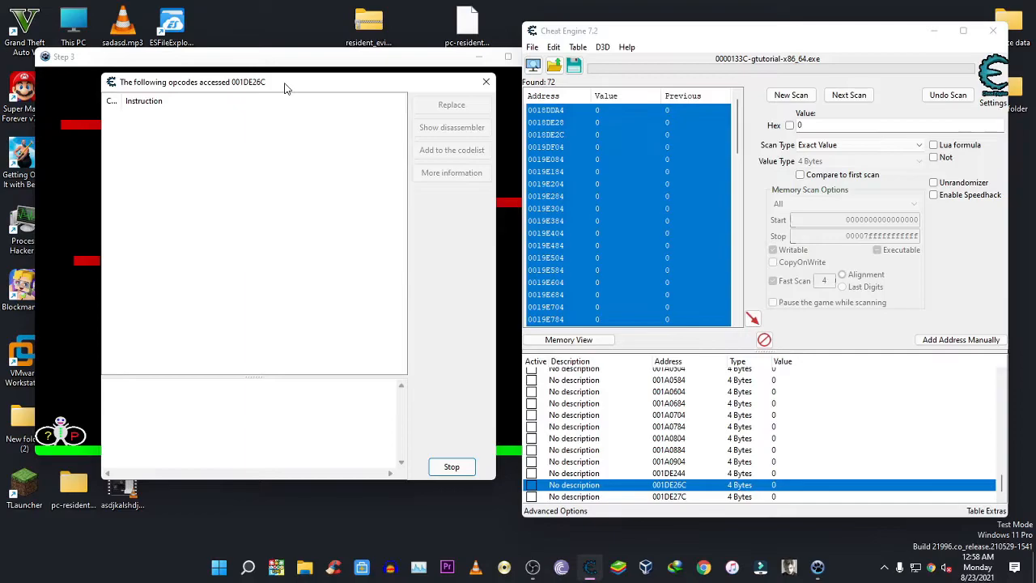
left_click(486, 83)
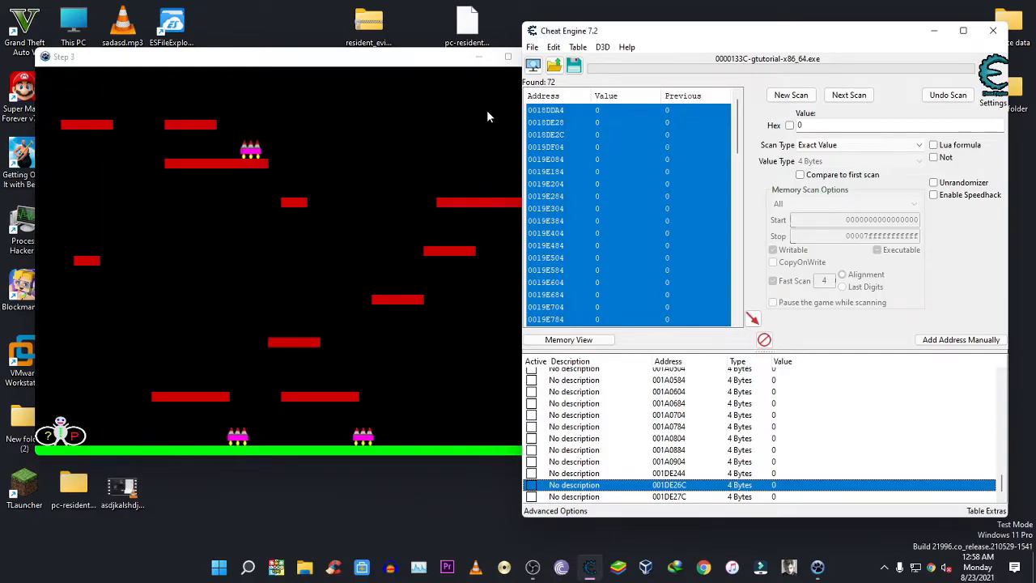
right_click(659, 487)
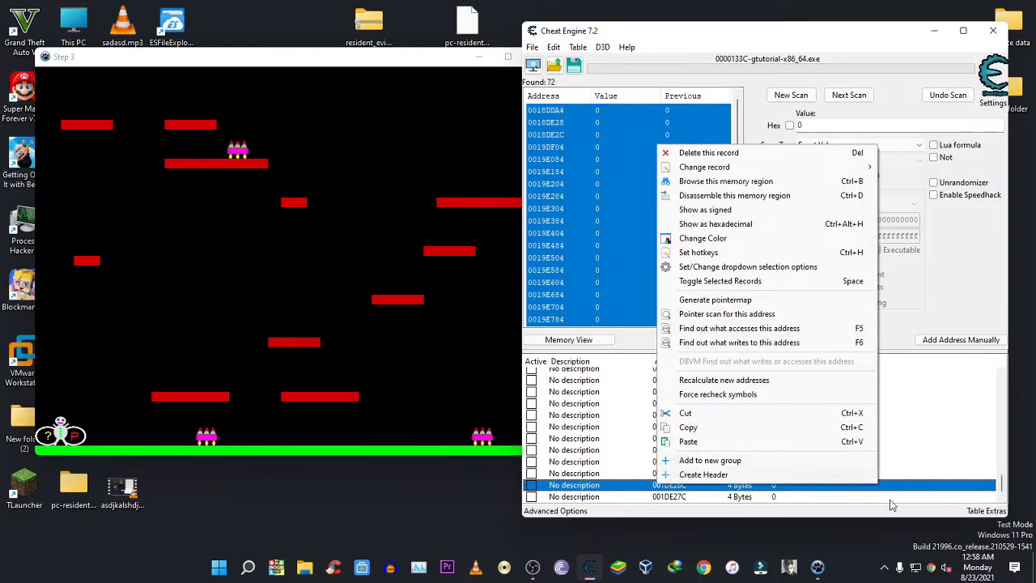
left_click(964, 514)
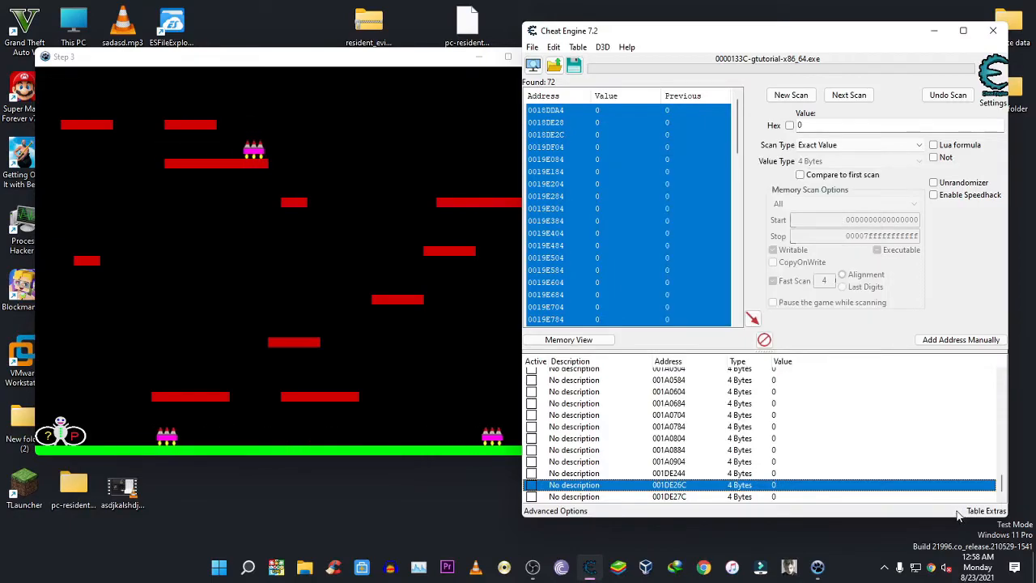
Step: Try to find out what accesses addresses 001DE244, 001A0904, 001A0884, 001A0804 and 001A0784 at the same time
left_click(653, 476)
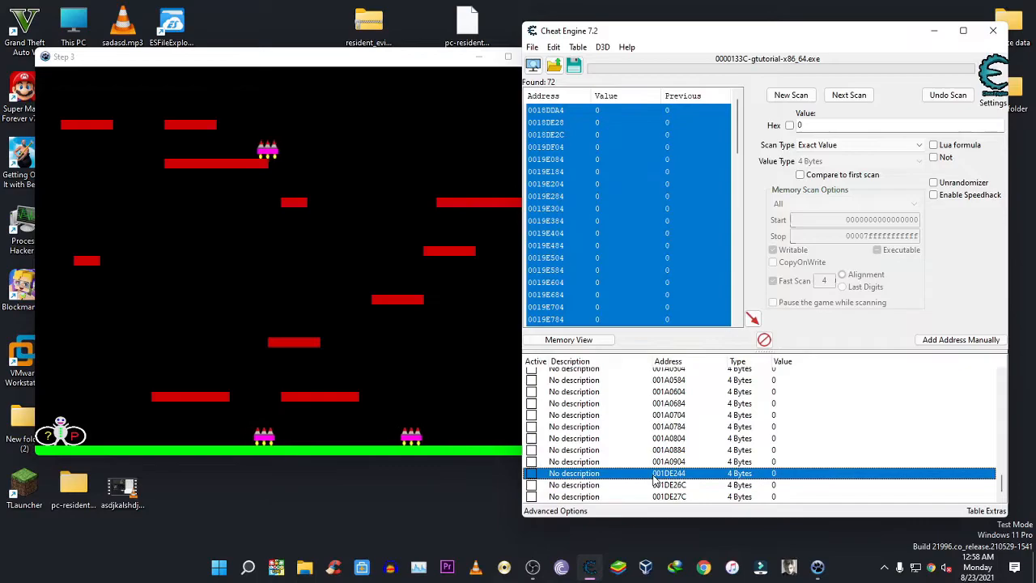
key("F5")
left_click(658, 461)
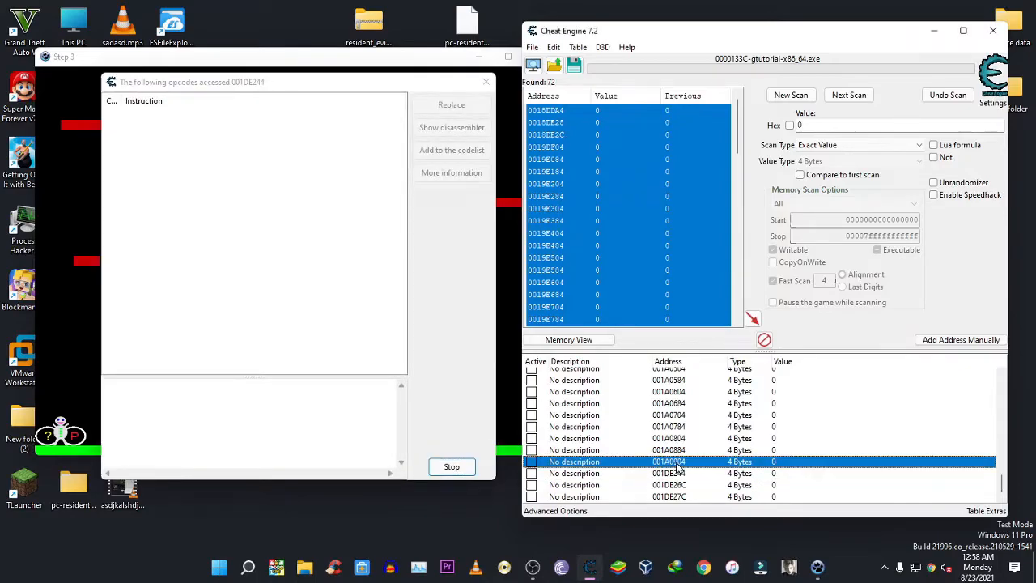
key("F5")
left_click(659, 451)
key("F5")
left_click(662, 438)
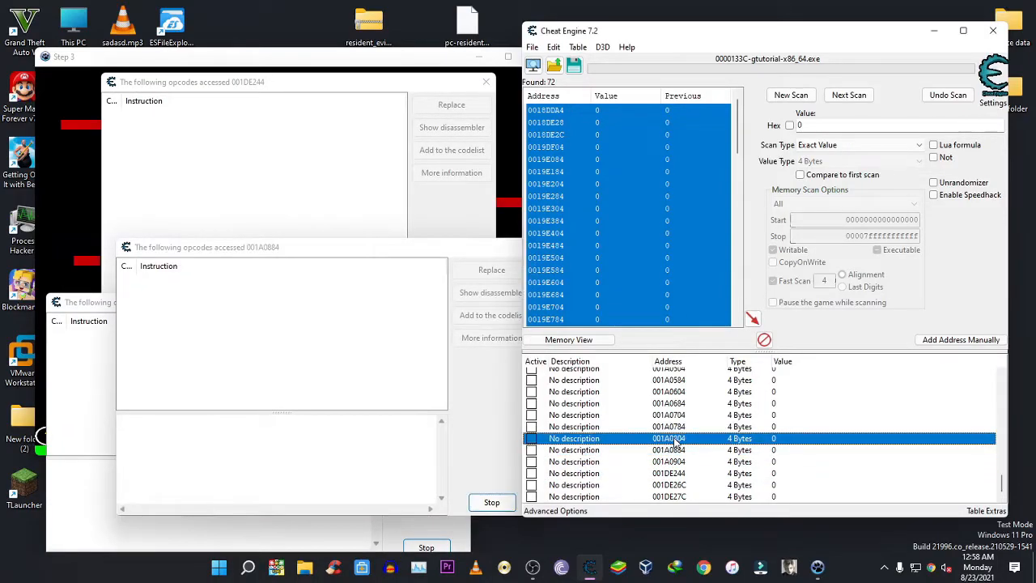
key("F5")
left_click(659, 429)
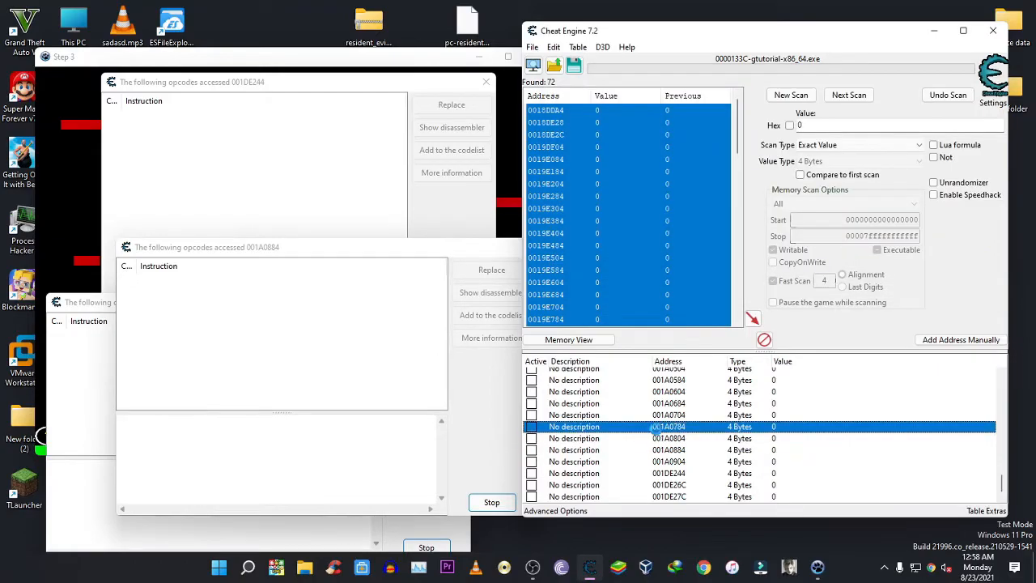
key("F5")
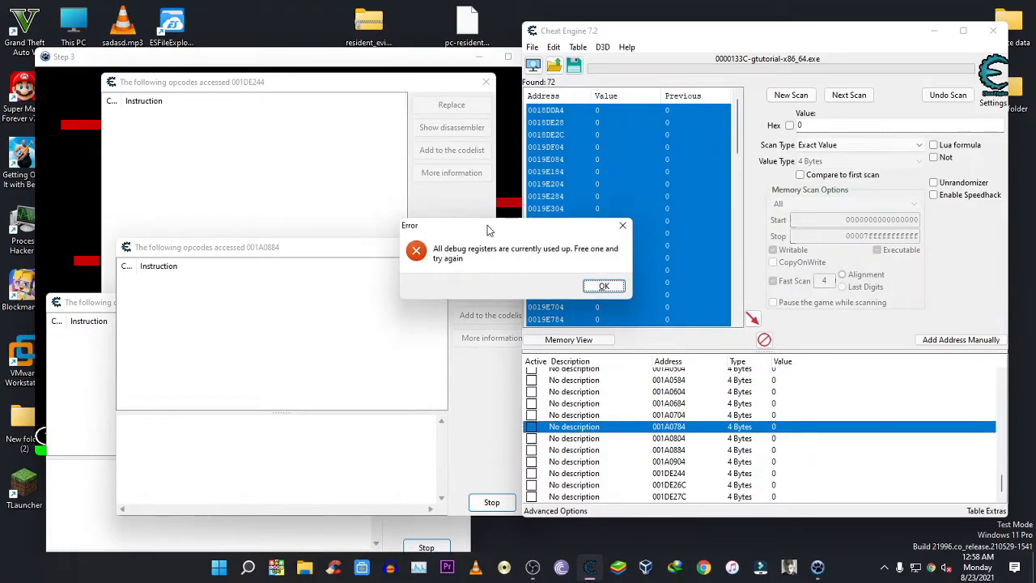
left_click(592, 282)
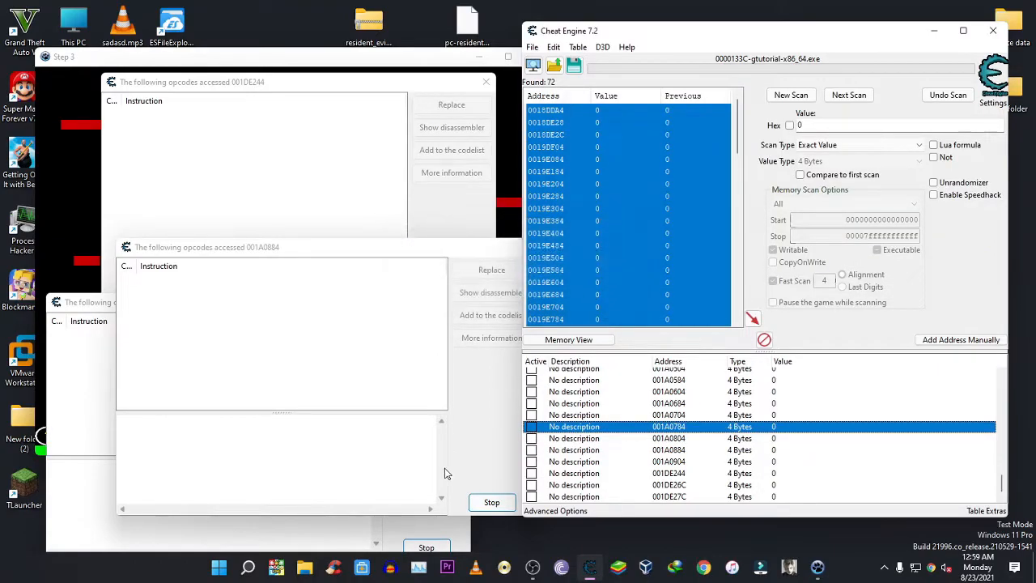
Step: Close the opcode windows for addresses 001A0884, 001A0904 and 001DE244
left_click_drag(451, 254, 397, 380)
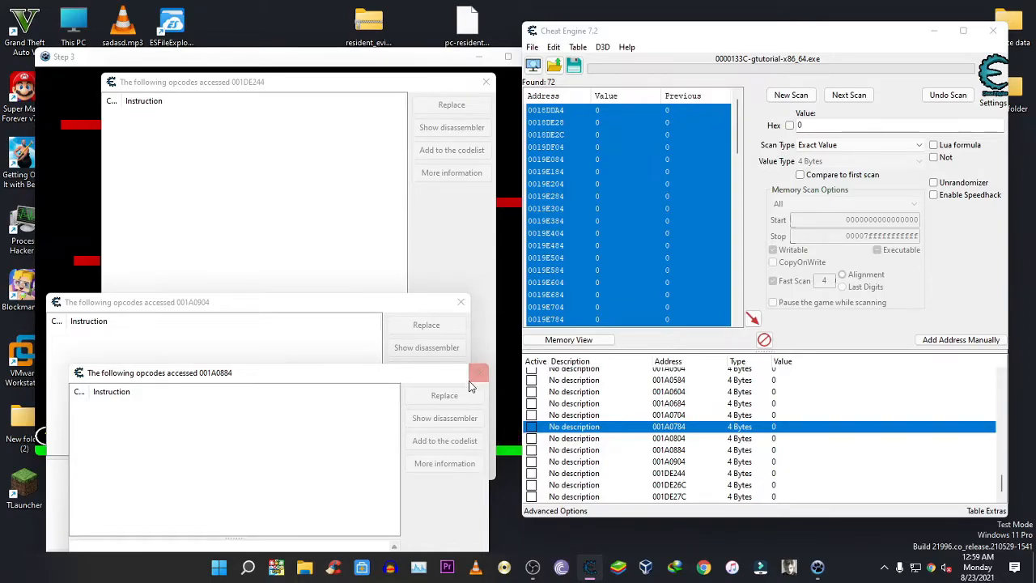
left_click(478, 373)
left_click(462, 302)
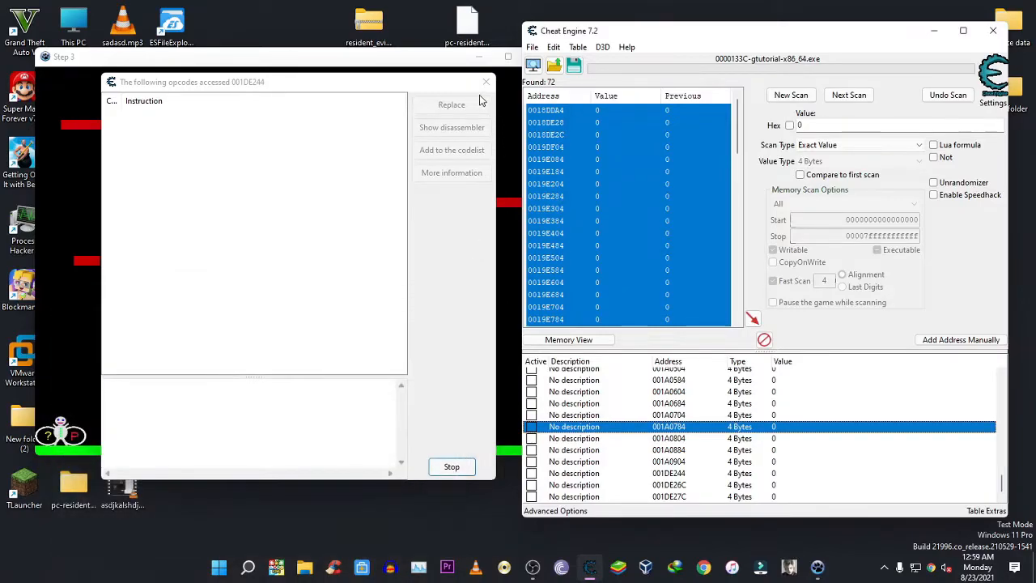
left_click(481, 84)
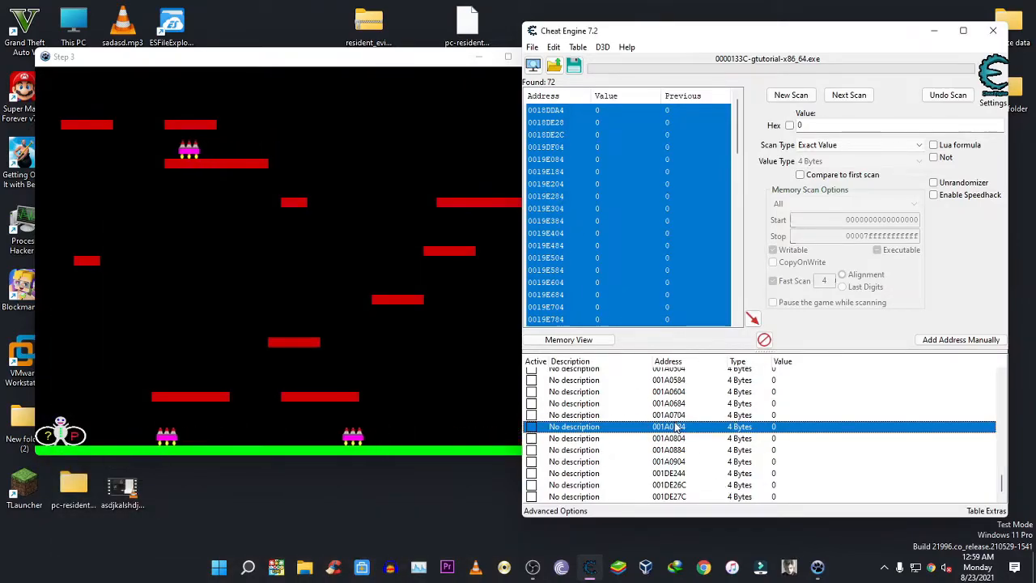
Step: Try to find out what accesses addresses 001A0784, 001A0704, 001A0684 and 001A0604 together
key("F5")
left_click(671, 414)
key("F5")
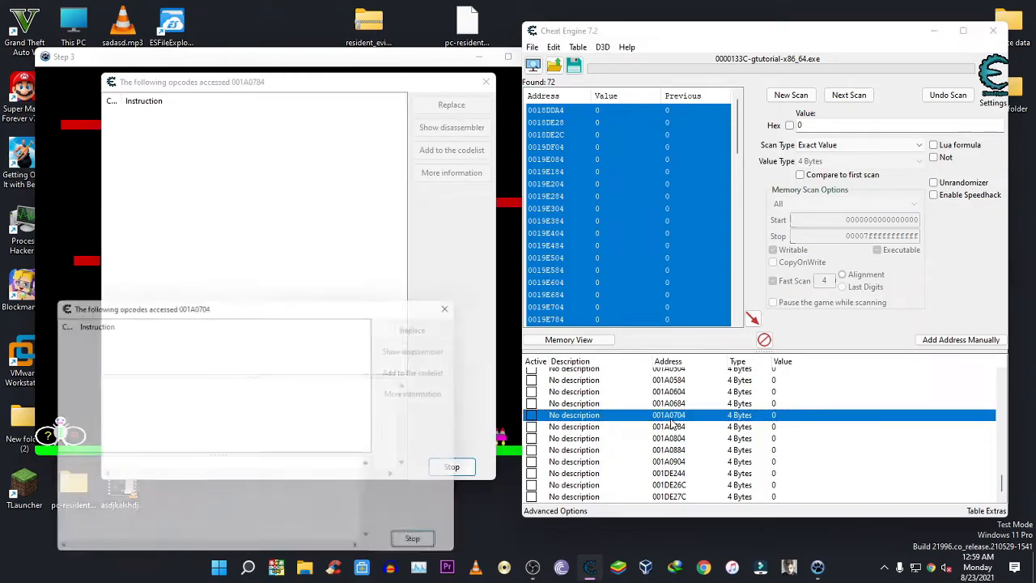
left_click(673, 403)
key("F5")
left_click(672, 392)
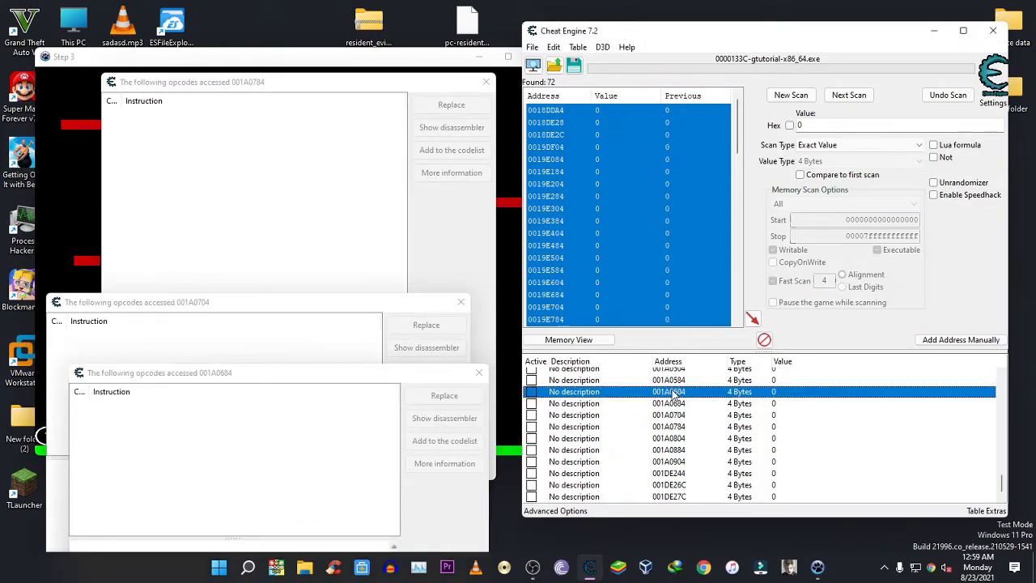
key("F5")
left_click(603, 287)
Step: Close the opcode windows for addresses 001A0704, 001A0684 and 001A0784
left_click(458, 313)
left_click(459, 304)
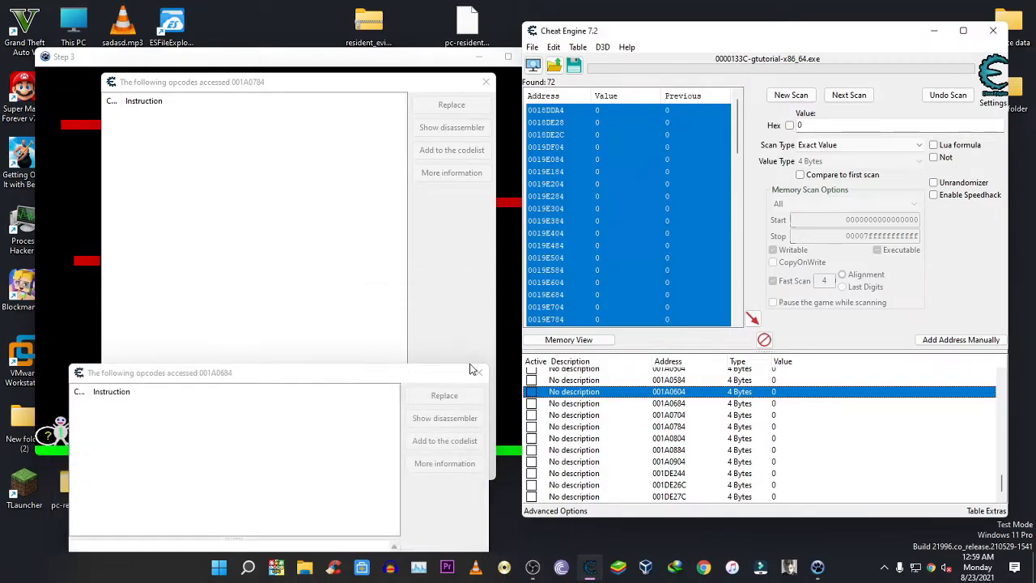
left_click(478, 371)
left_click(486, 82)
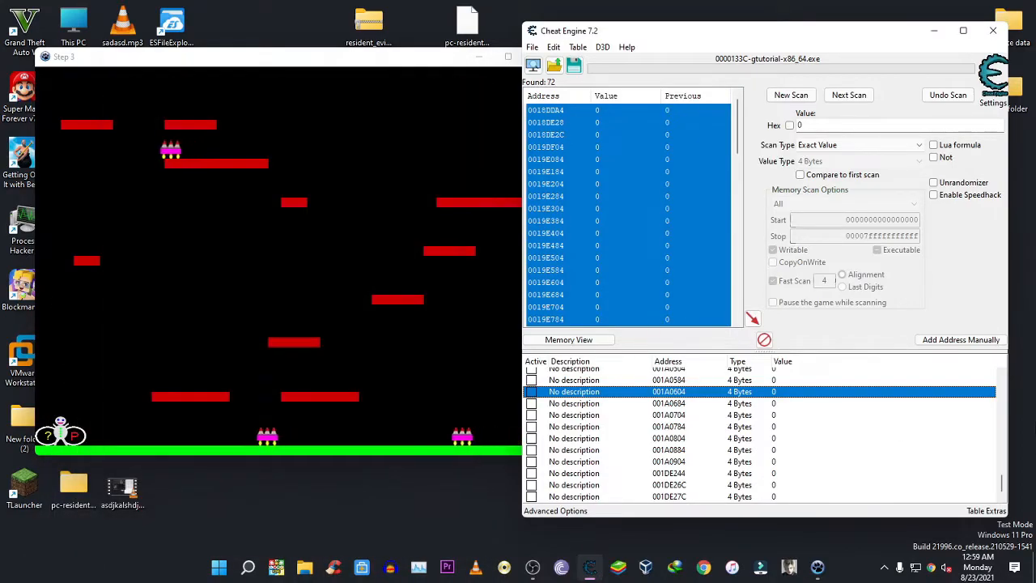
Step: Check what accesses addresses 001A0604 and 001A0584 one at a time, closing each opcode window after viewing it
scroll(1000, 381, "up", 6)
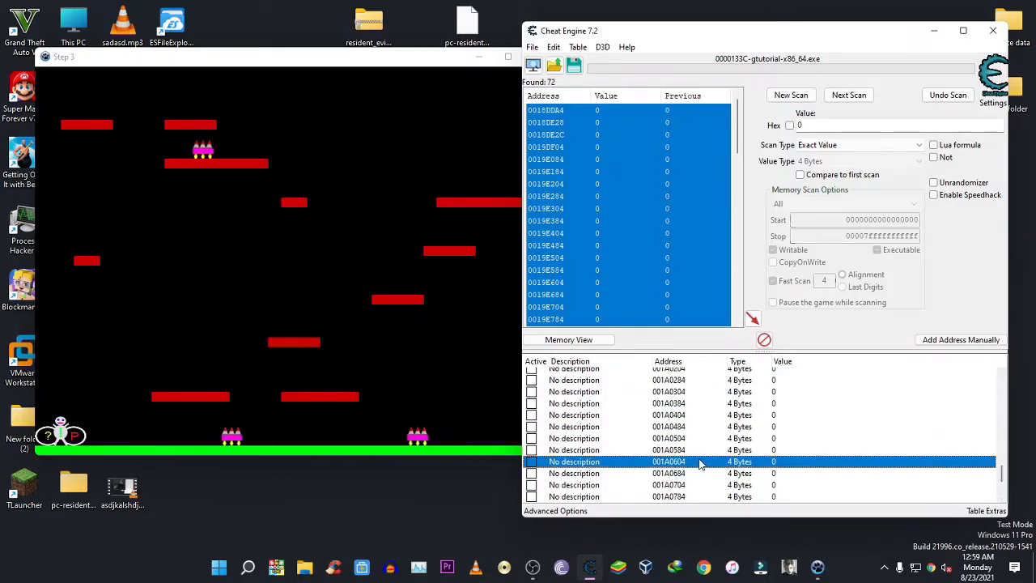
key("F5")
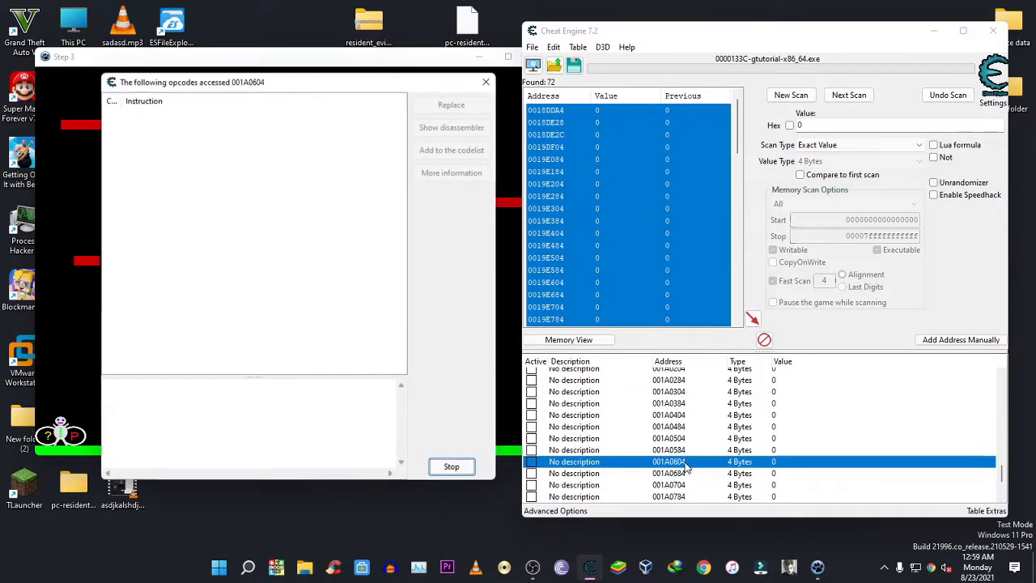
left_click(486, 82)
left_click(648, 450)
key("F5")
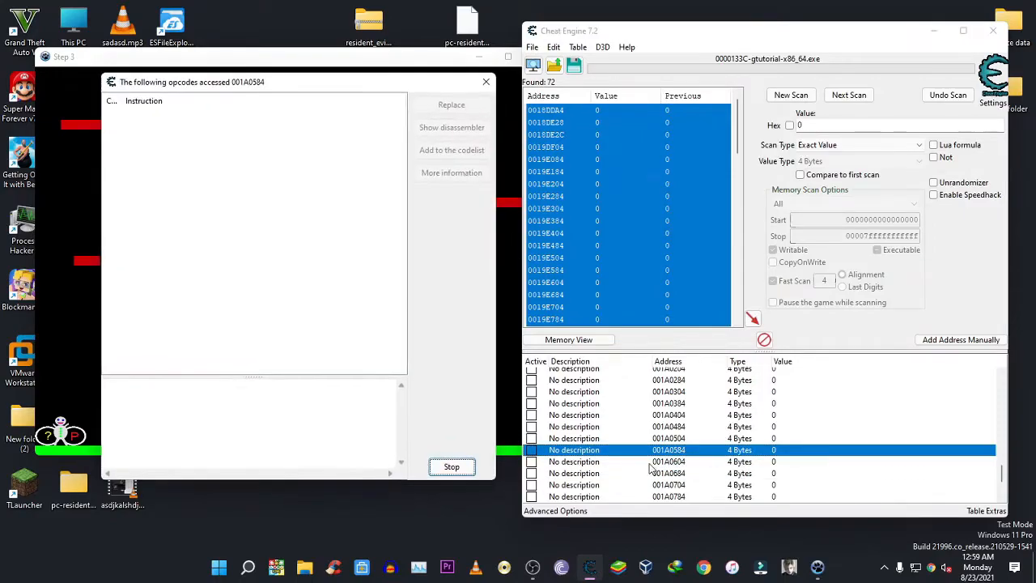
left_click(486, 81)
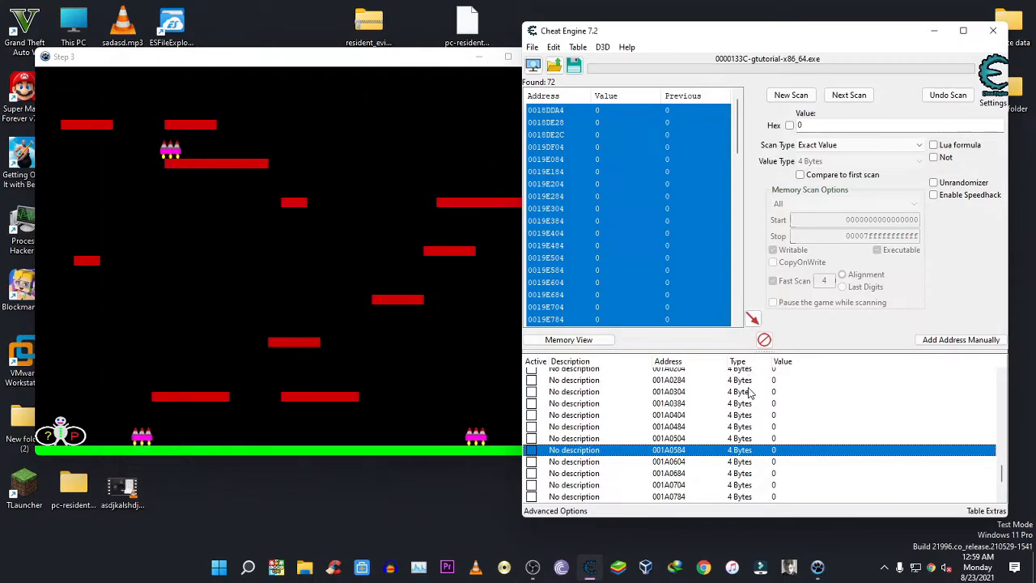
Step: Check what accesses addresses 001A0504, 001A0484 and 001A0404 in turn, closing each opcode window before the following one
left_click(685, 437)
key("F5")
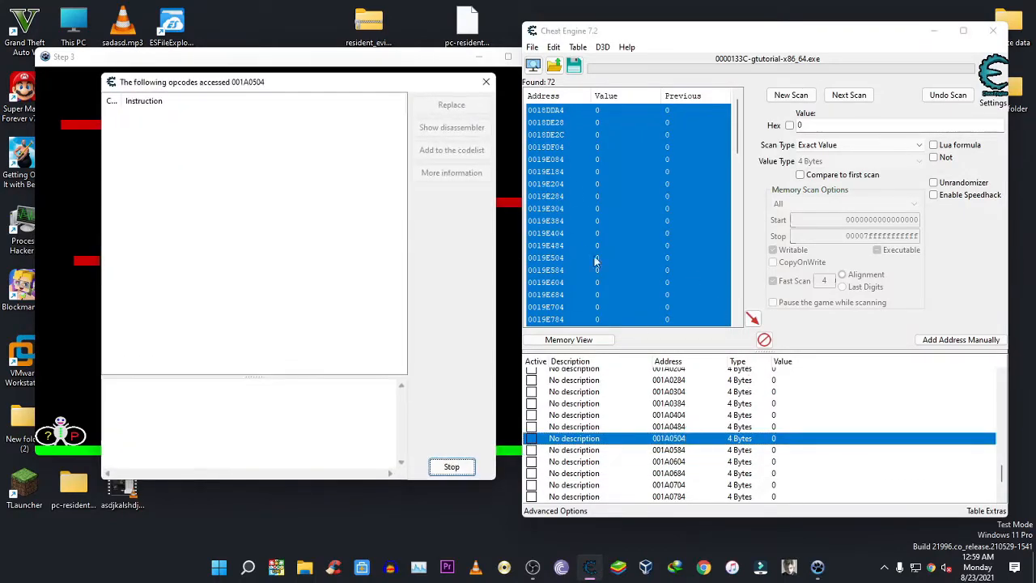
left_click(485, 82)
left_click(682, 426)
key("F5")
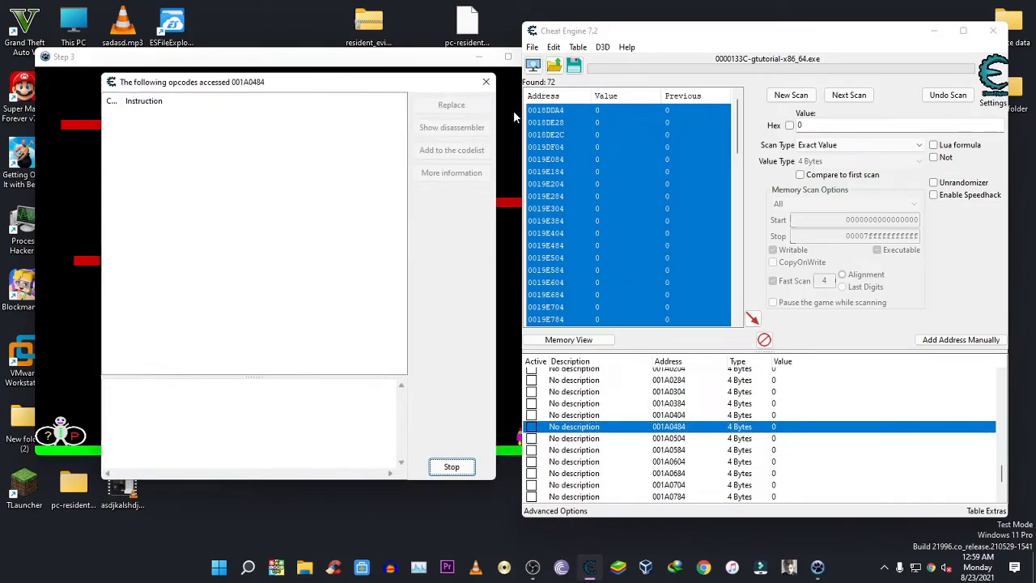
left_click(486, 82)
left_click(684, 415)
key("F5")
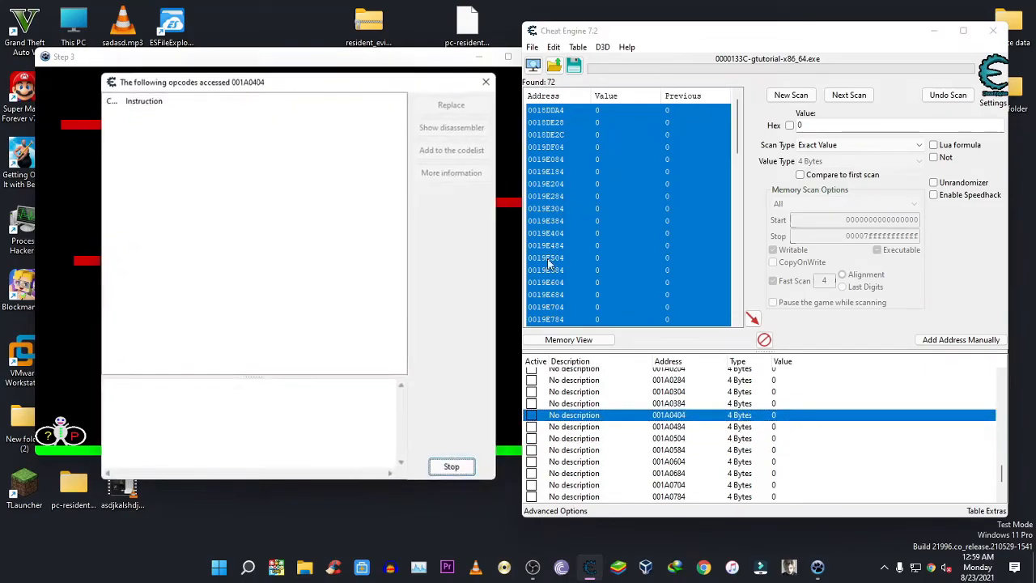
left_click(485, 82)
Step: Check what accesses addresses 001A0384 and 001A0304 one after the other, closing both opcode windows
left_click(685, 403)
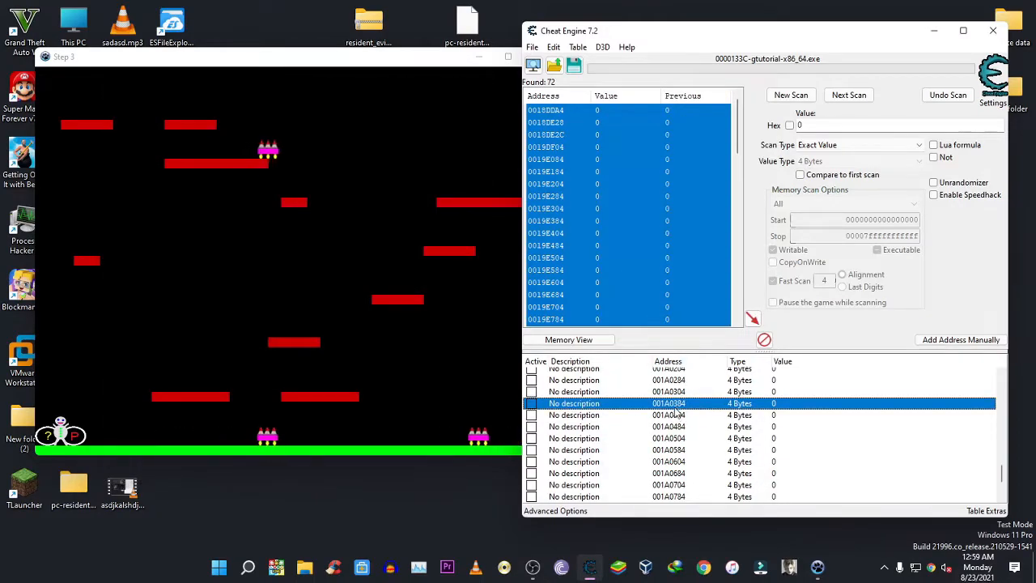
key("F5")
left_click(486, 82)
left_click(685, 391)
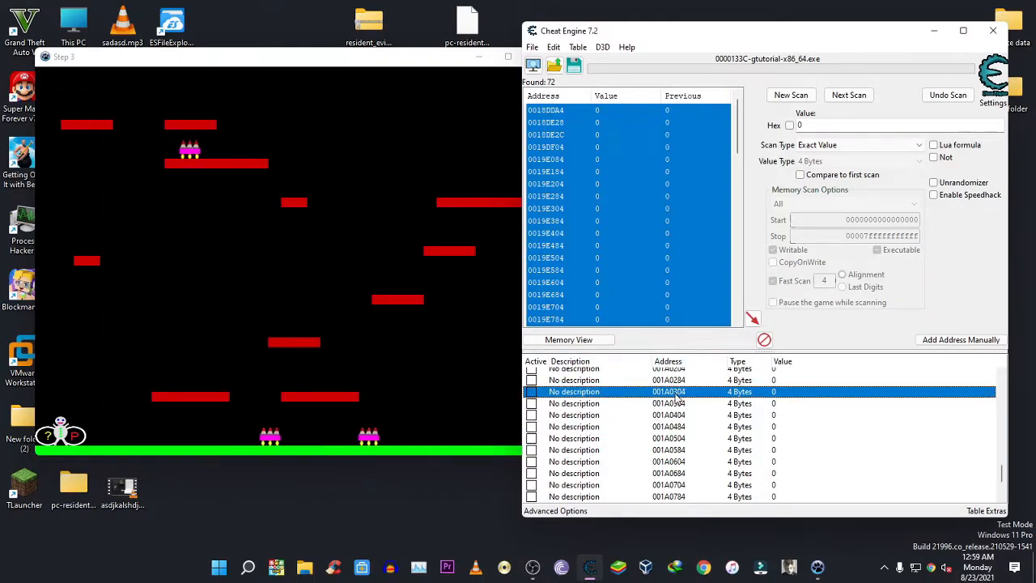
key("F5")
left_click(486, 82)
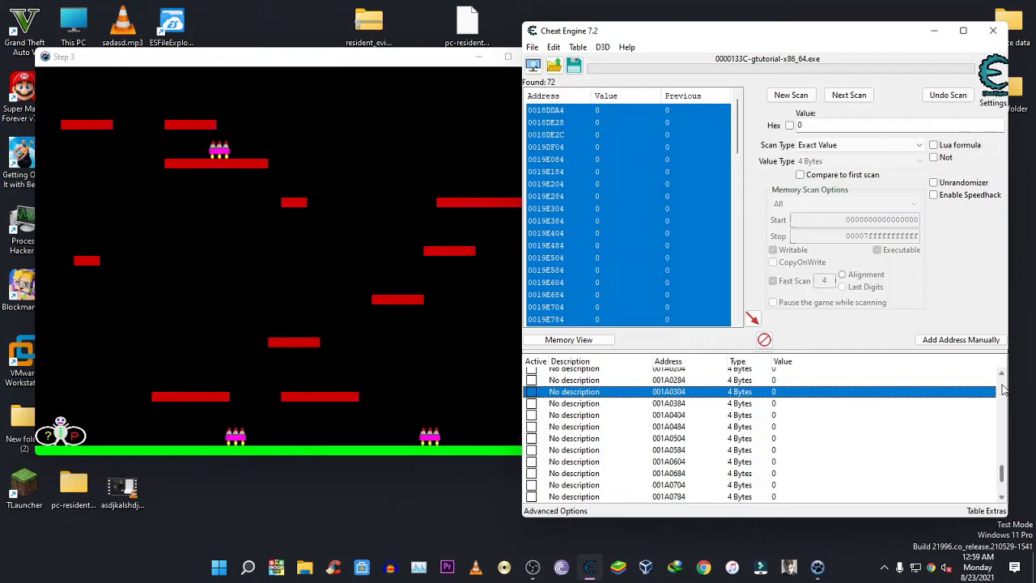
Step: Check what accesses addresses 001A0284, 001A0204 and 001A0184, leaving their opcode windows open
scroll(1004, 382, "up", 3)
scroll(1001, 462, "down", 2)
left_click(681, 441)
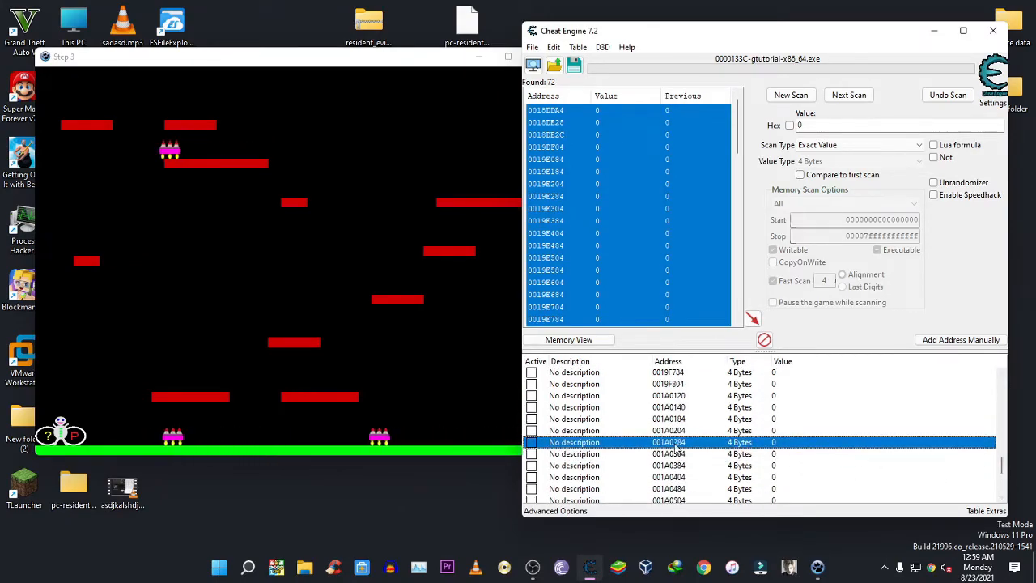
key("F5")
left_click(682, 430)
key("F5")
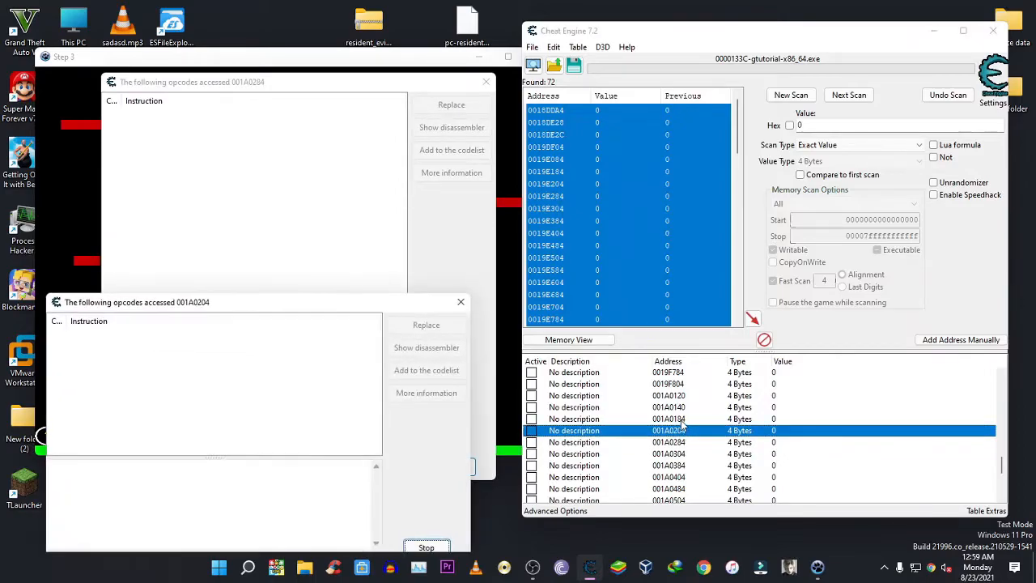
left_click(684, 418)
key("F5")
Step: Try to check what accesses address 001A0140, and close the opcode windows for 001A0184, 001A0204 and 001A0284
left_click(680, 407)
key("F5")
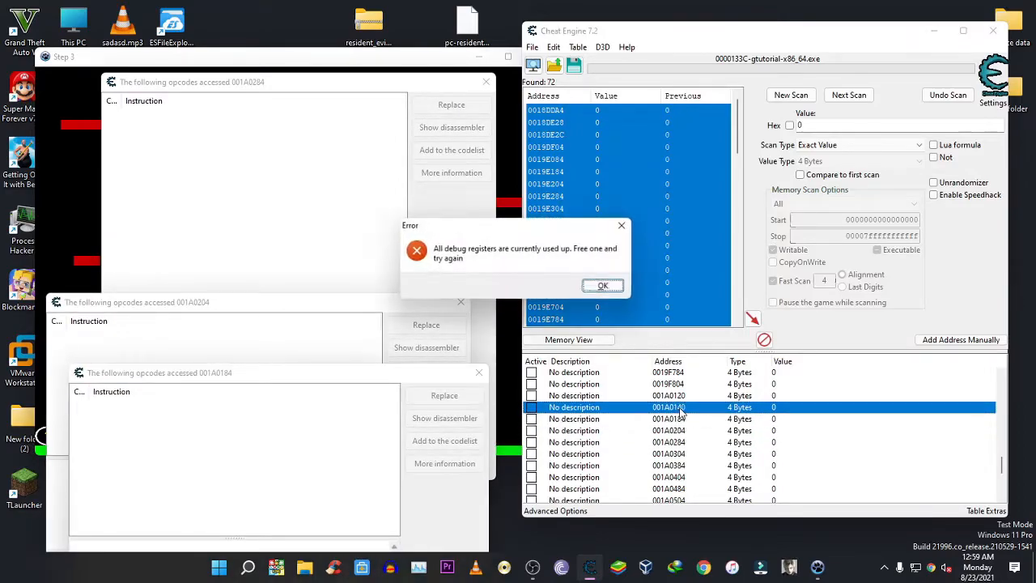
left_click(607, 290)
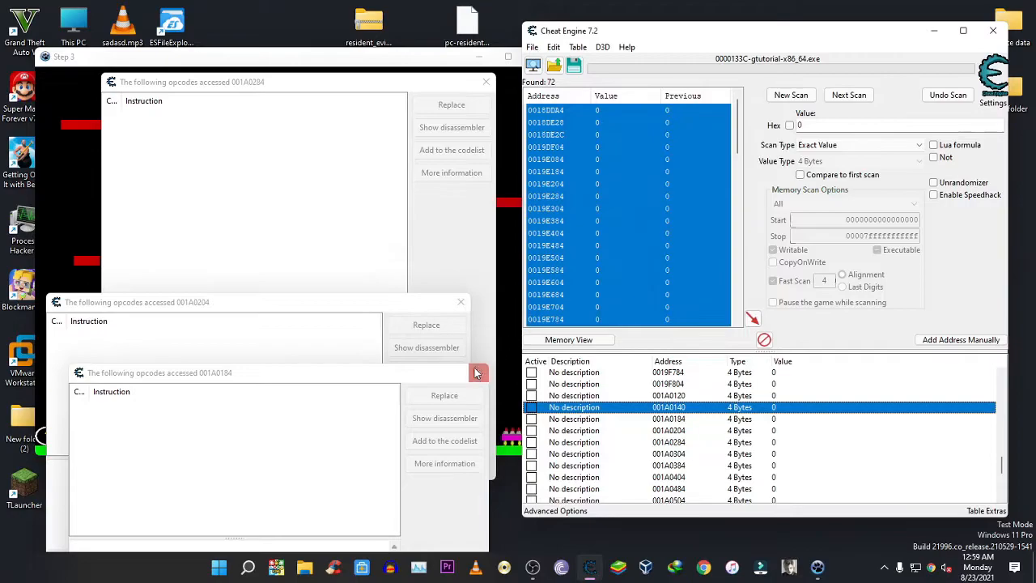
left_click(479, 372)
left_click(460, 302)
left_click(485, 82)
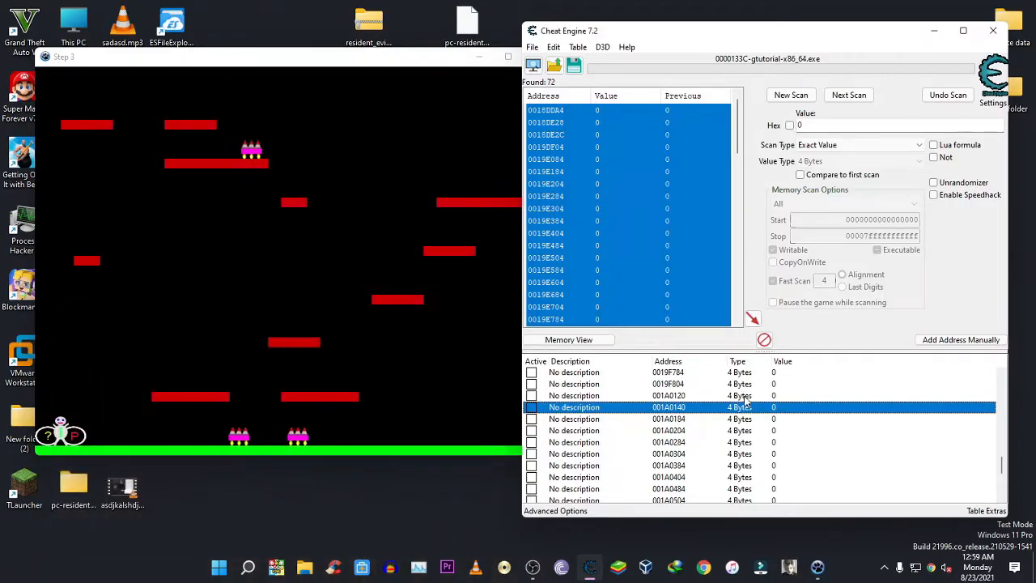
Step: Check what accesses addresses 001A0120, 0019F804 and 0019F784, keeping each opcode window open
left_click(679, 393)
key("F5")
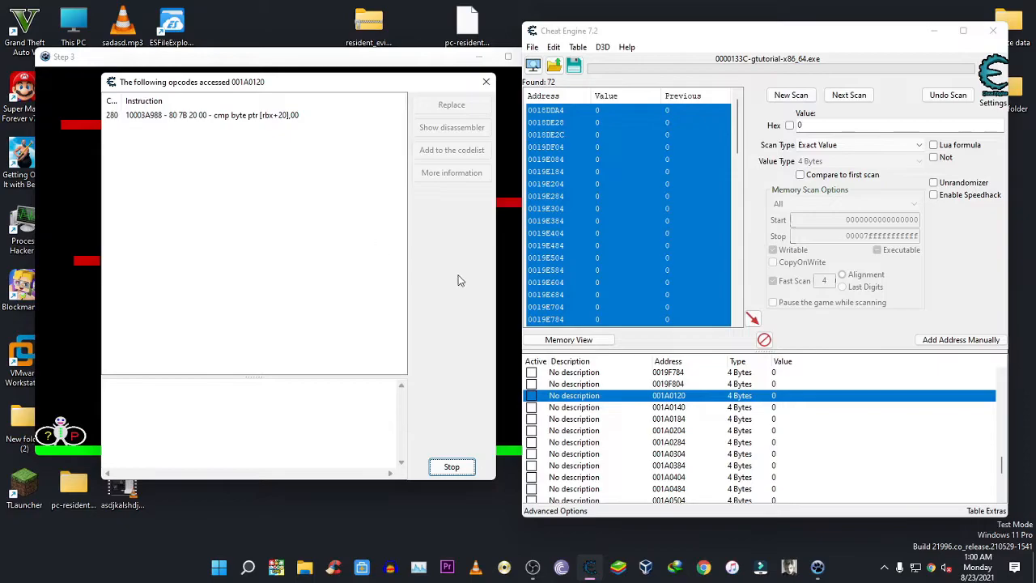
left_click(678, 386)
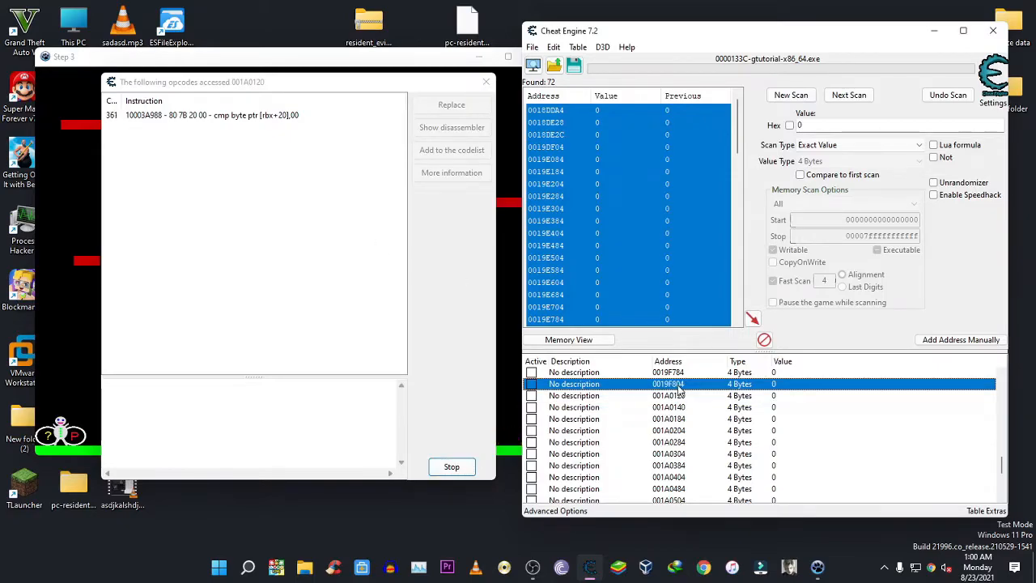
left_click(1001, 375)
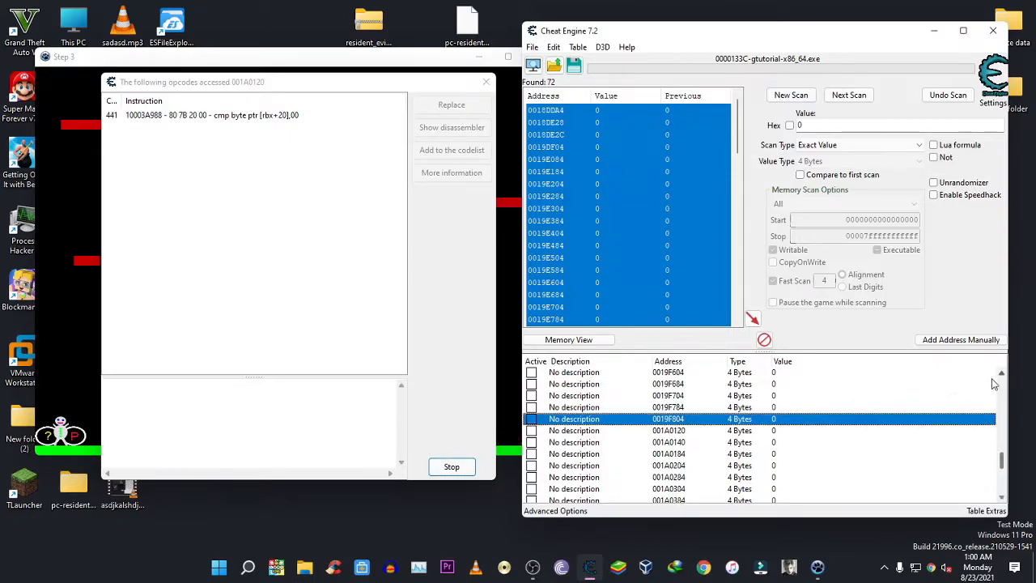
key("F5")
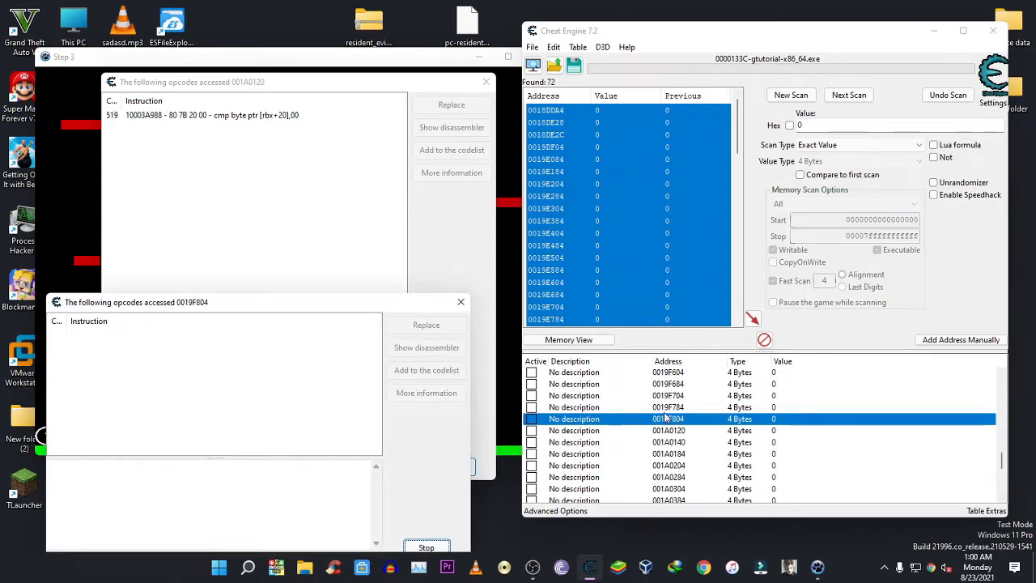
left_click(681, 409)
key("F5")
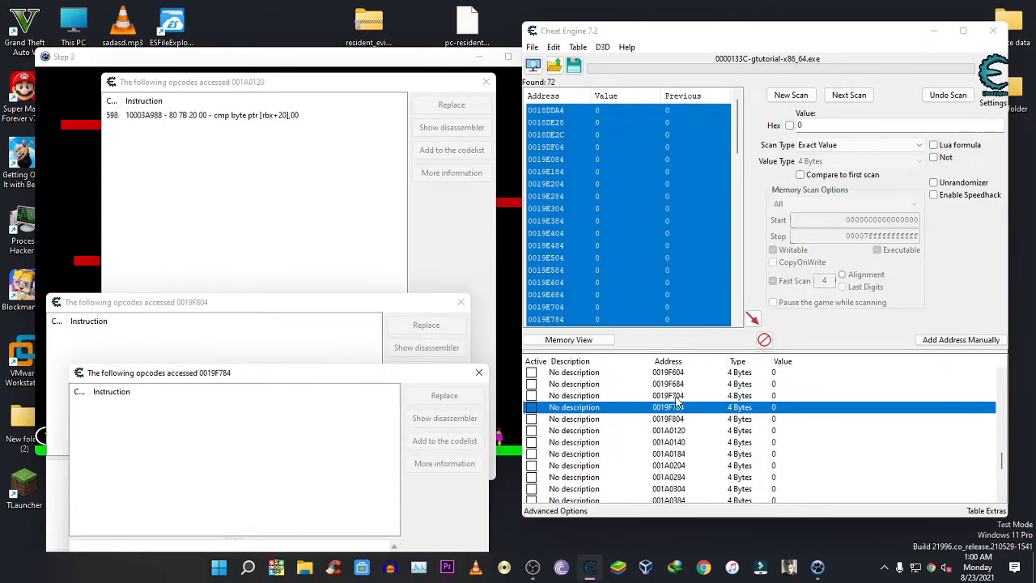
Step: Try to check what accesses address 0019F704, and close the opcode windows for 0019F784 and 0019F804
left_click(677, 396)
key("F5")
left_click(613, 285)
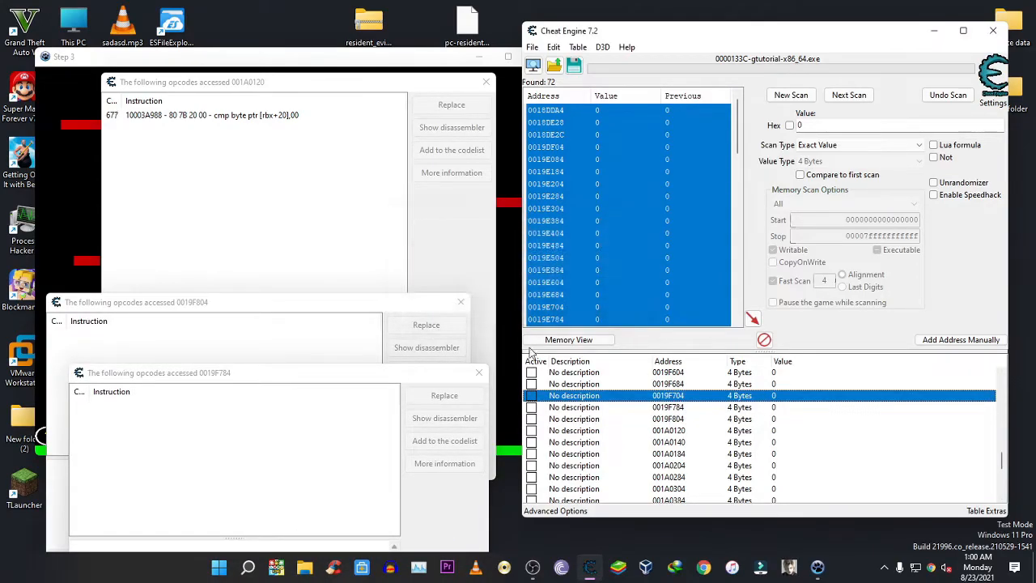
left_click(480, 373)
left_click(460, 302)
Step: Move the Cheat Engine window and the opcode window for 001A0120 so the game's playing field is uncovered
left_click_drag(807, 32, 866, 88)
left_click(995, 93)
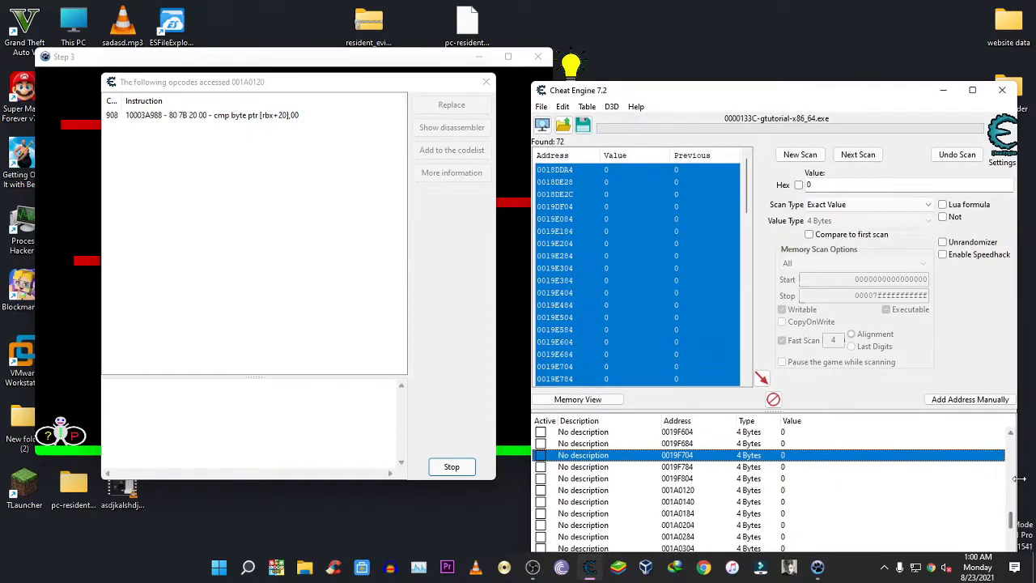
left_click(1010, 433)
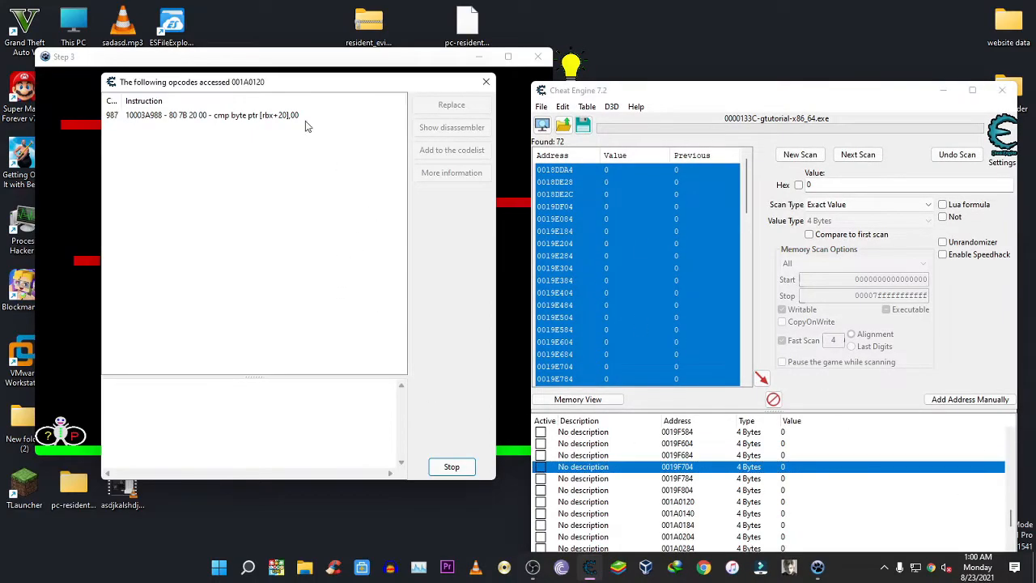
left_click_drag(243, 85, 639, 119)
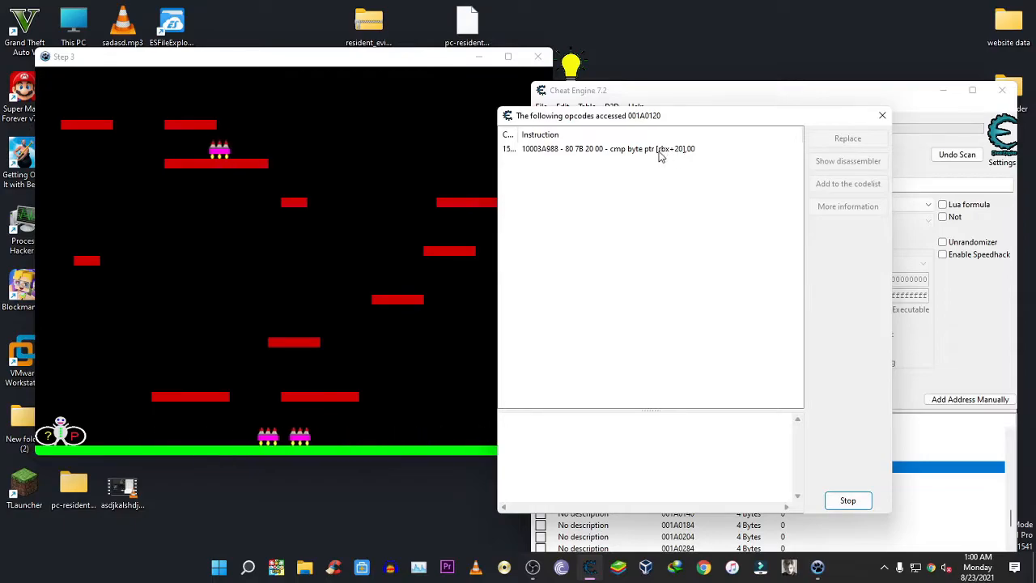
Step: Inspect the details of the cmp byte ptr [rbx+20],00 instruction for 001A0120, highlighting the RBX register value
left_click(679, 156)
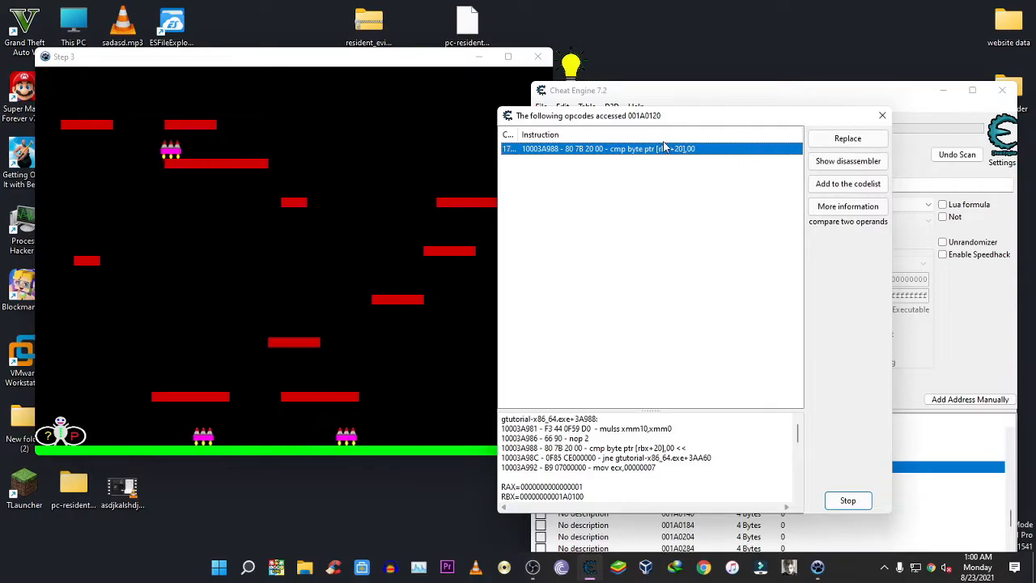
mouse_move(794, 437)
left_mouse_down()
mouse_move(799, 486)
mouse_move(798, 450)
left_mouse_up()
left_click_drag(583, 429, 535, 428)
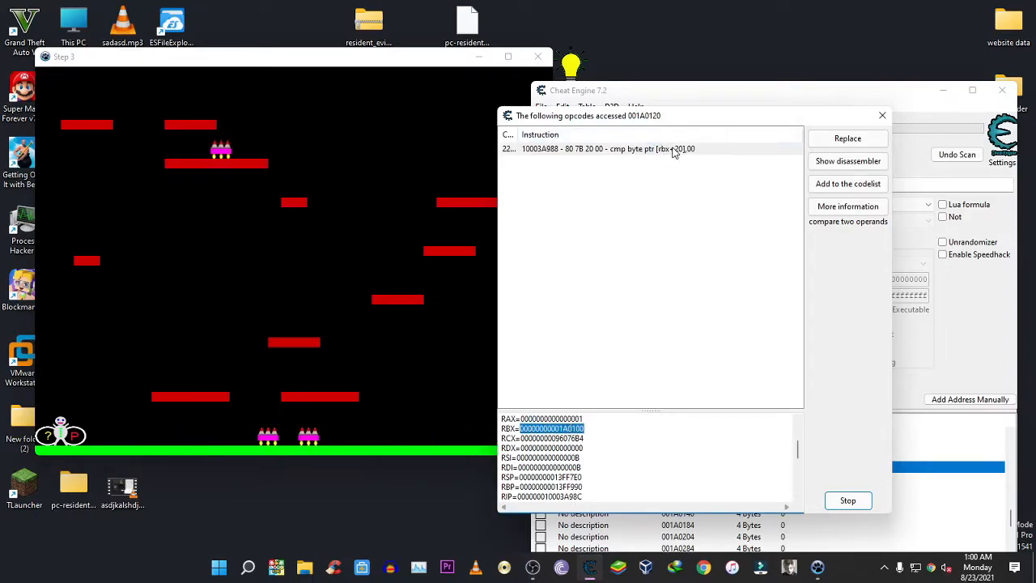
left_click(673, 207)
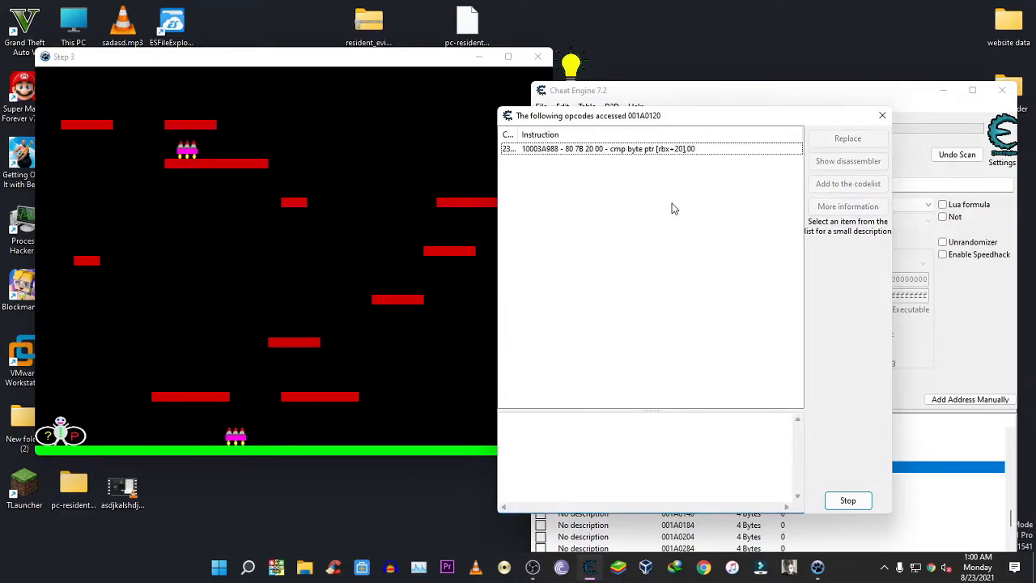
left_click(675, 149)
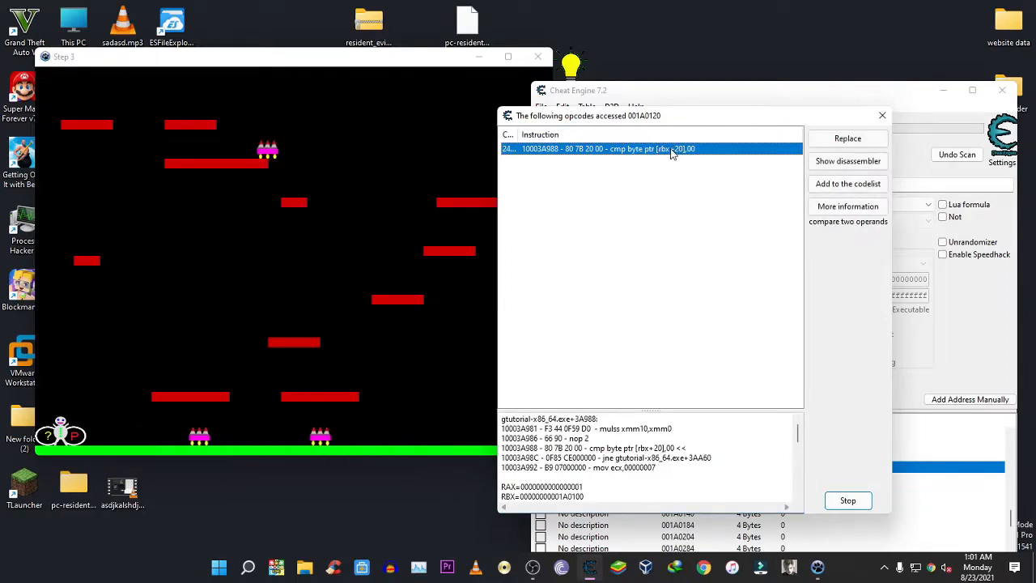
left_click(673, 216)
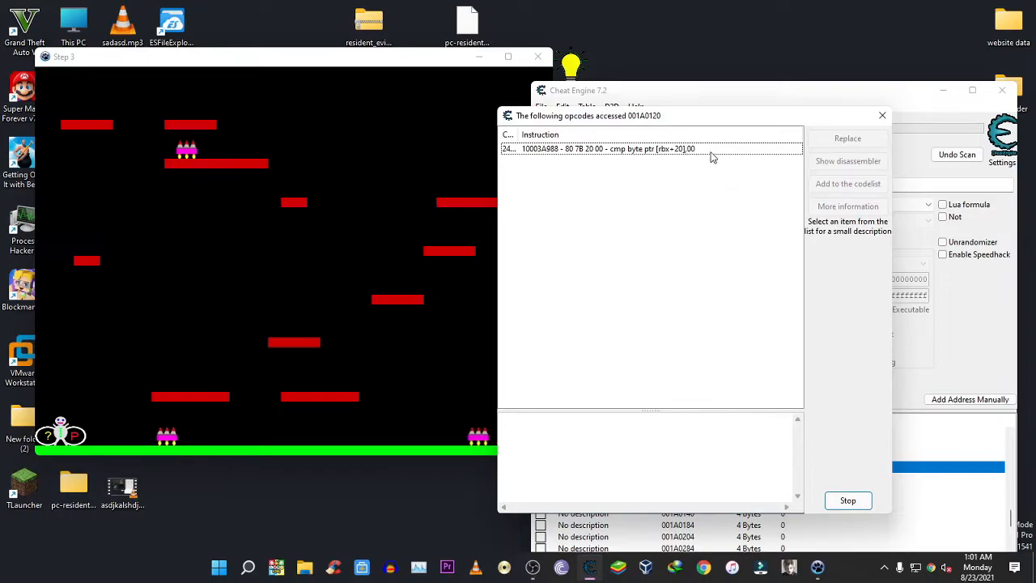
left_click(675, 150)
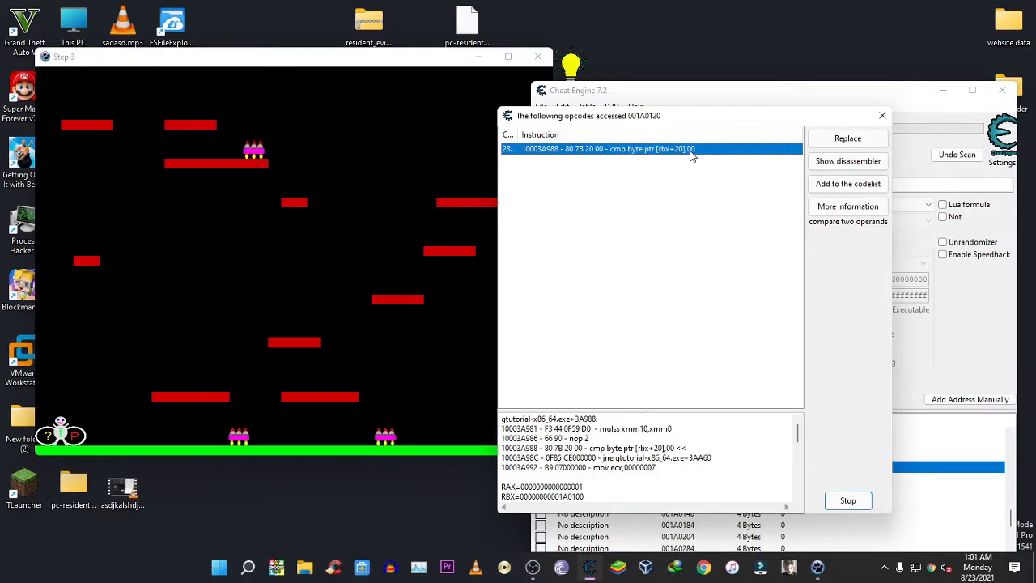
left_click(680, 189)
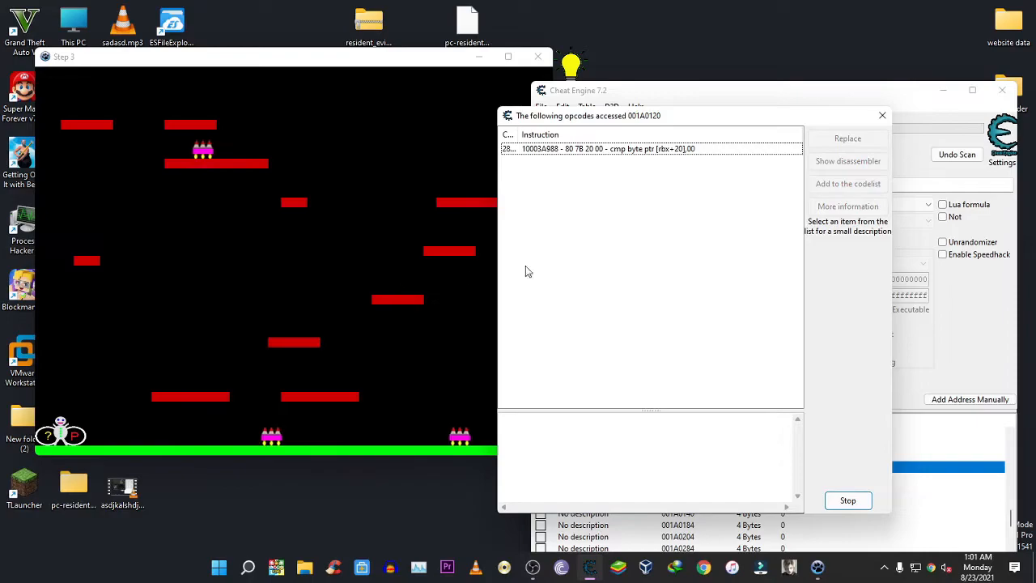
Step: Place the opcode window beside the game and run the player into the nearest ground enemy to record new accesses
left_click_drag(640, 120, 812, 108)
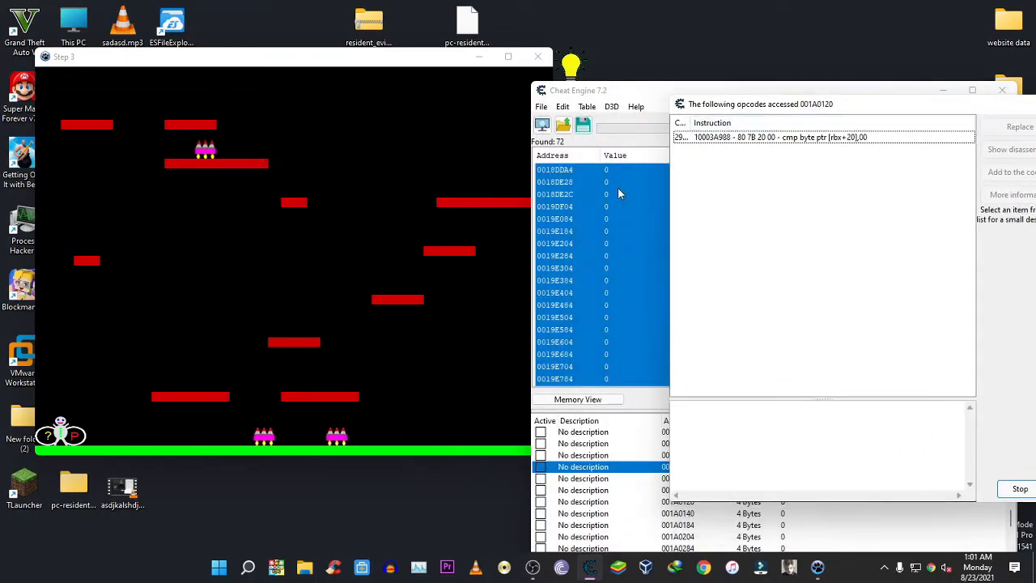
left_click(383, 258)
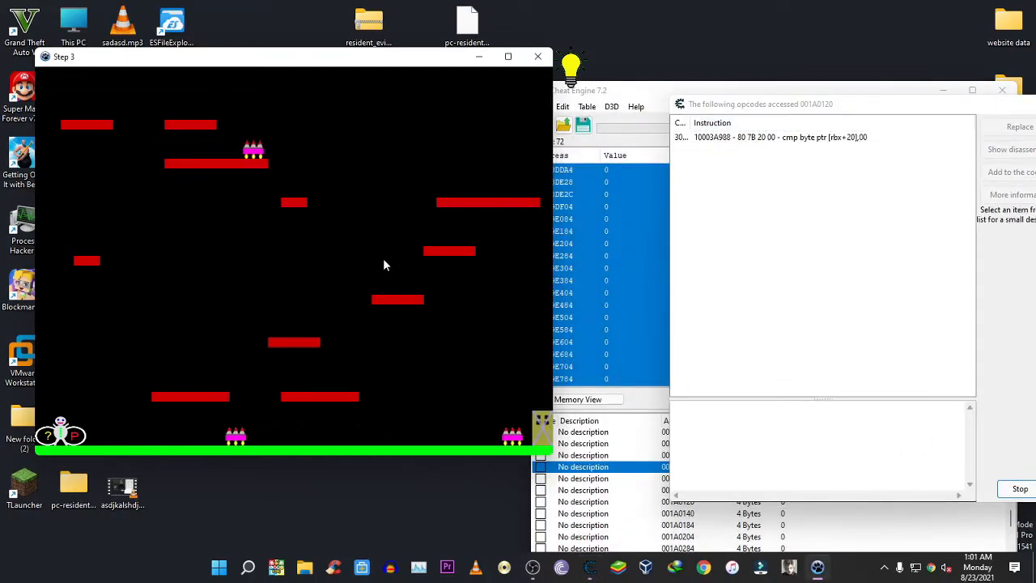
key("Right")
key("Right")
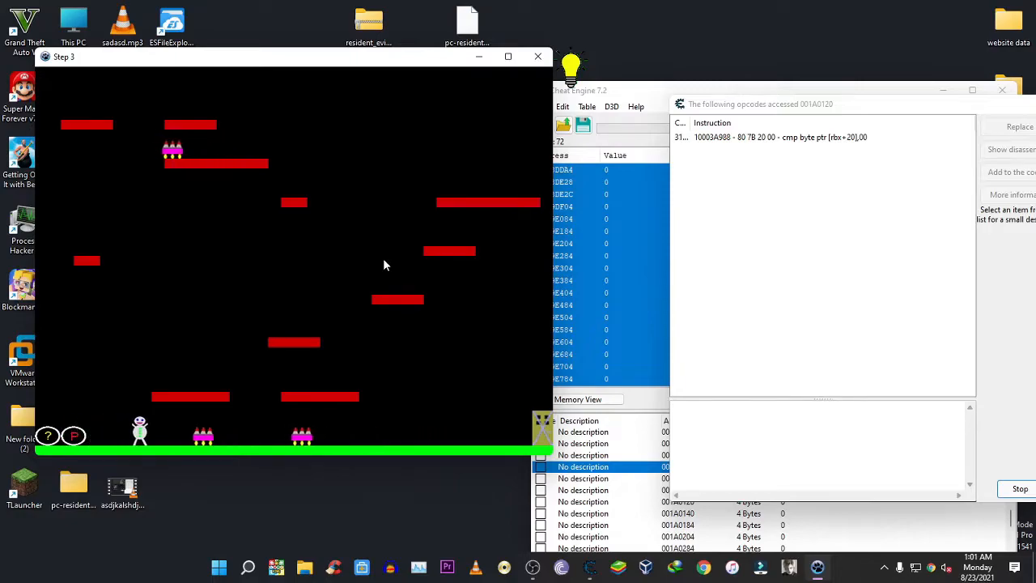
key("Right")
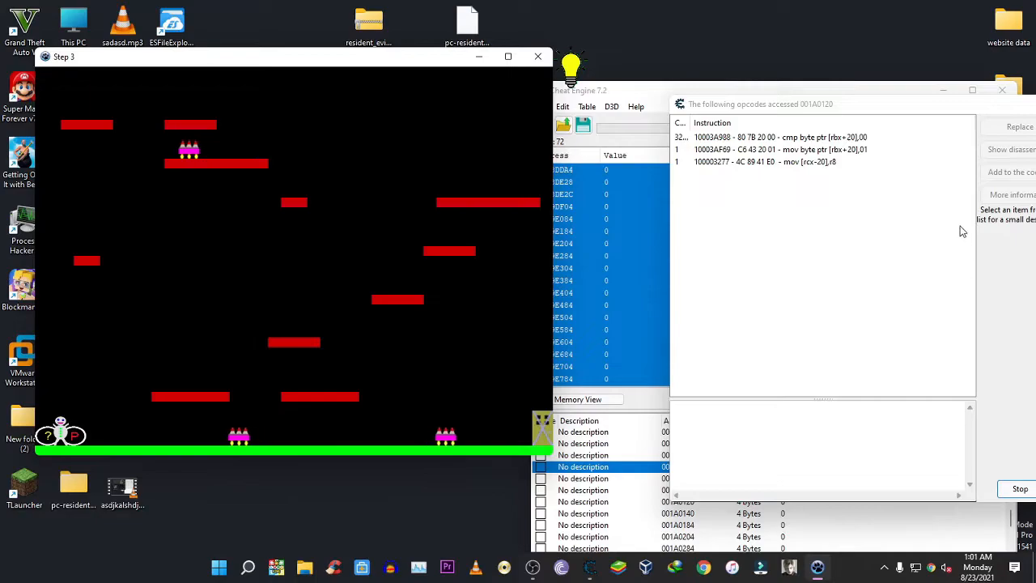
Step: Run the player into the enemy again and inspect the cmp byte ptr [rbx+20],00 entry in the 001A0120 opcode window
left_click_drag(910, 107, 611, 108)
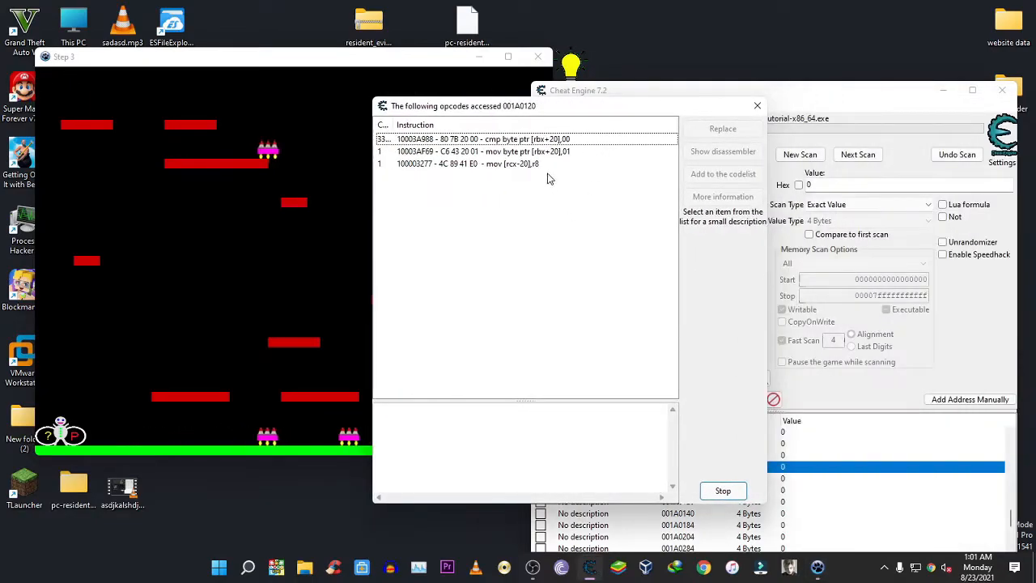
left_click(319, 258)
left_click_drag(650, 113, 932, 96)
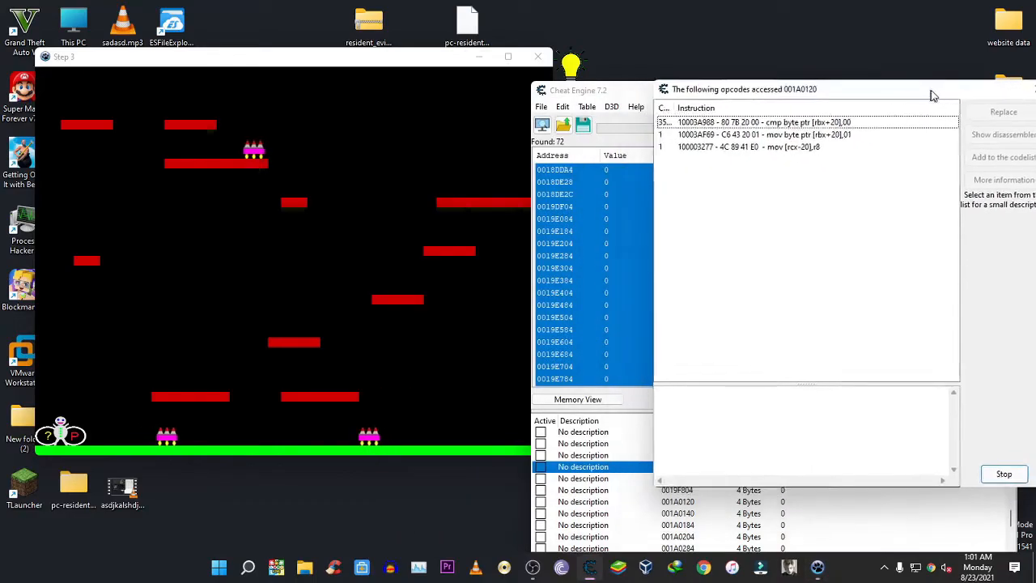
left_click(361, 266)
key("Right")
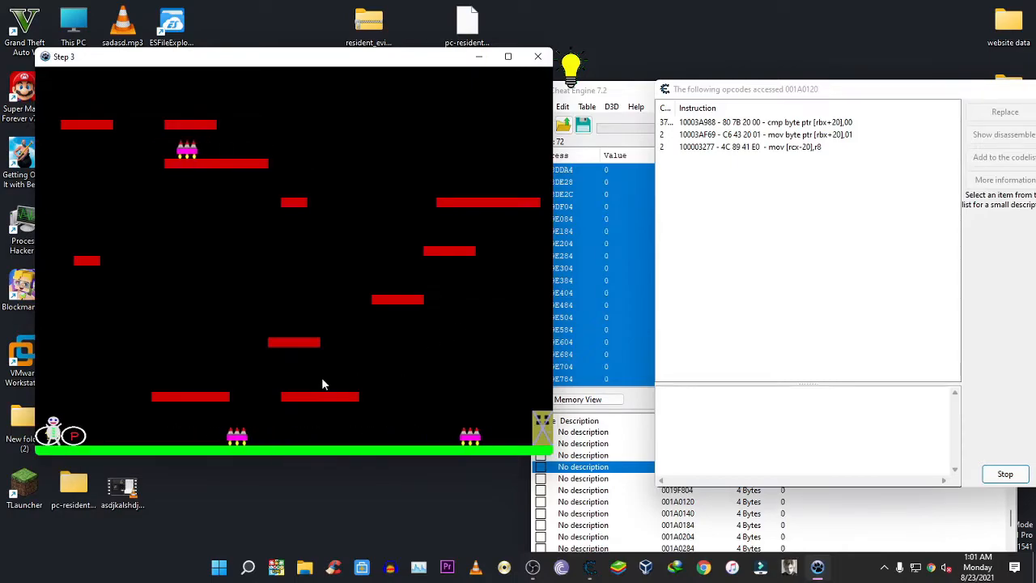
left_click_drag(875, 89, 504, 72)
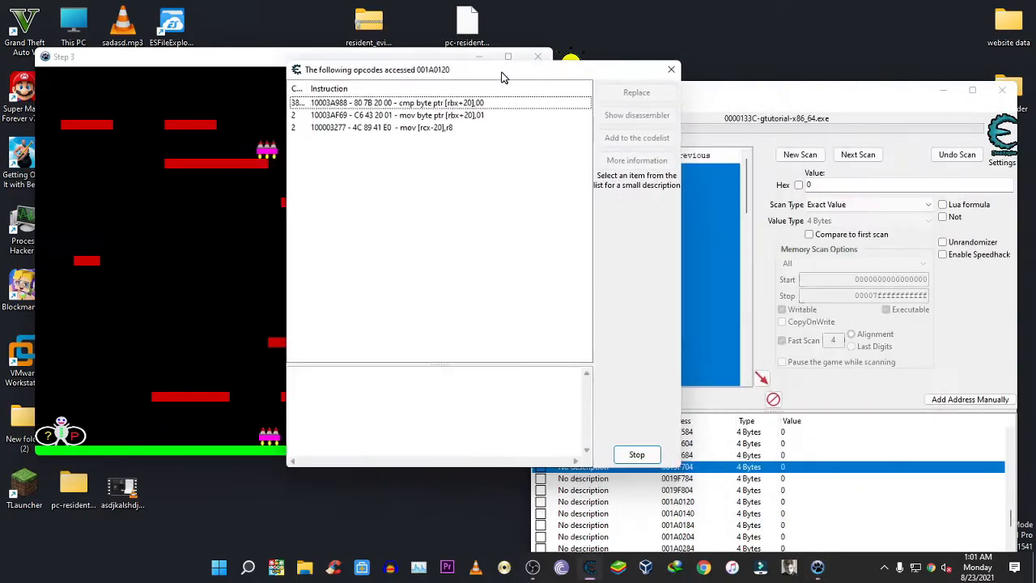
left_click(451, 106)
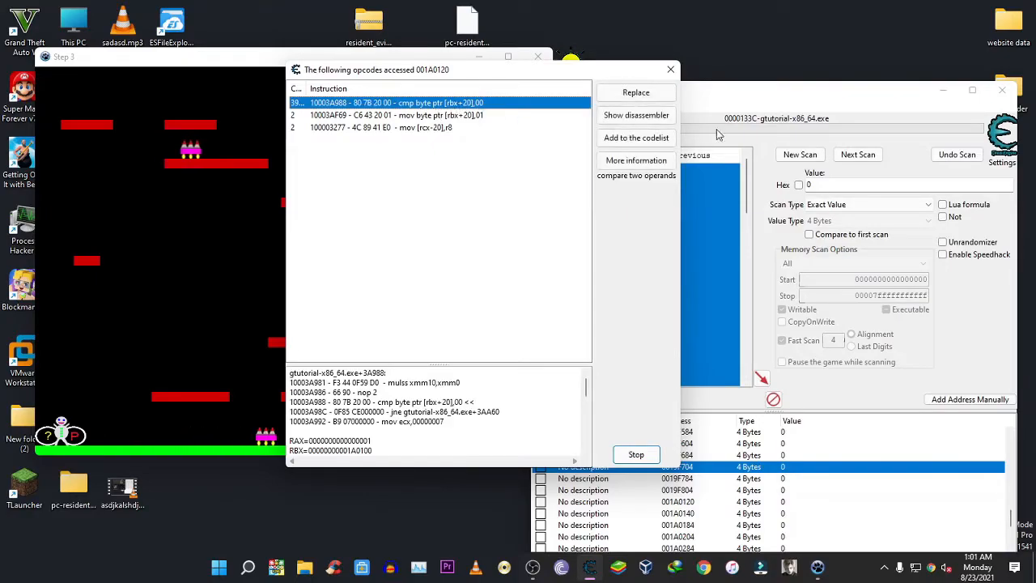
Step: Check what accesses addresses 0019F684 and 0019F604 in turn, closing each opcode window, and bring Cheat Engine fully back on screen
left_click_drag(793, 98, 860, 91)
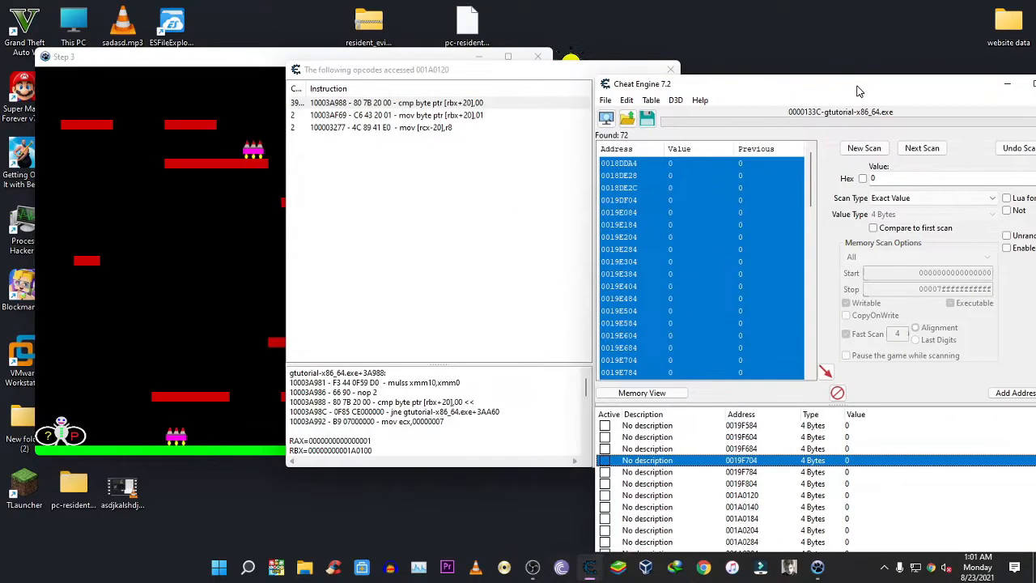
left_click(753, 448)
key("F5")
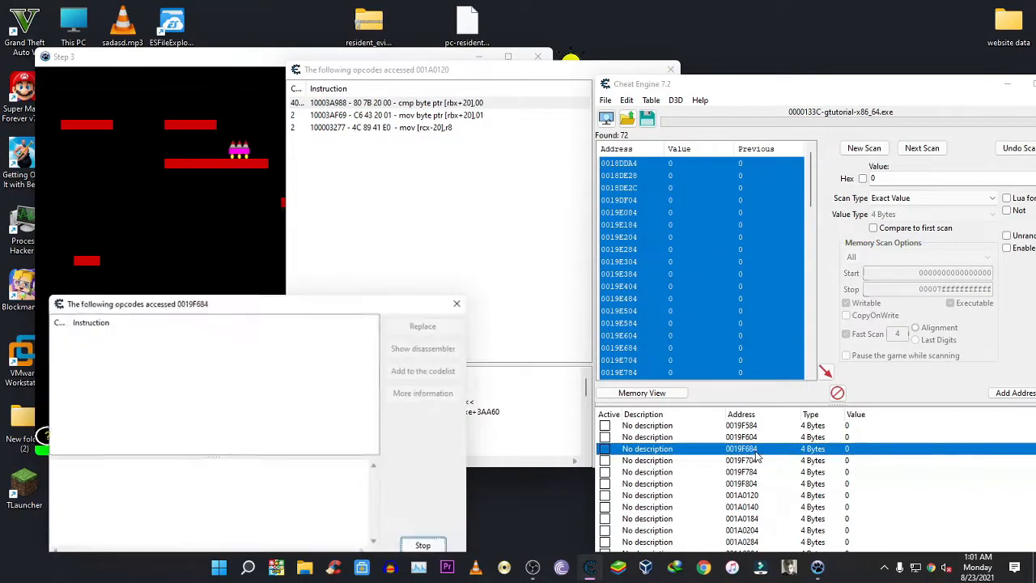
left_click(459, 303)
left_click(753, 438)
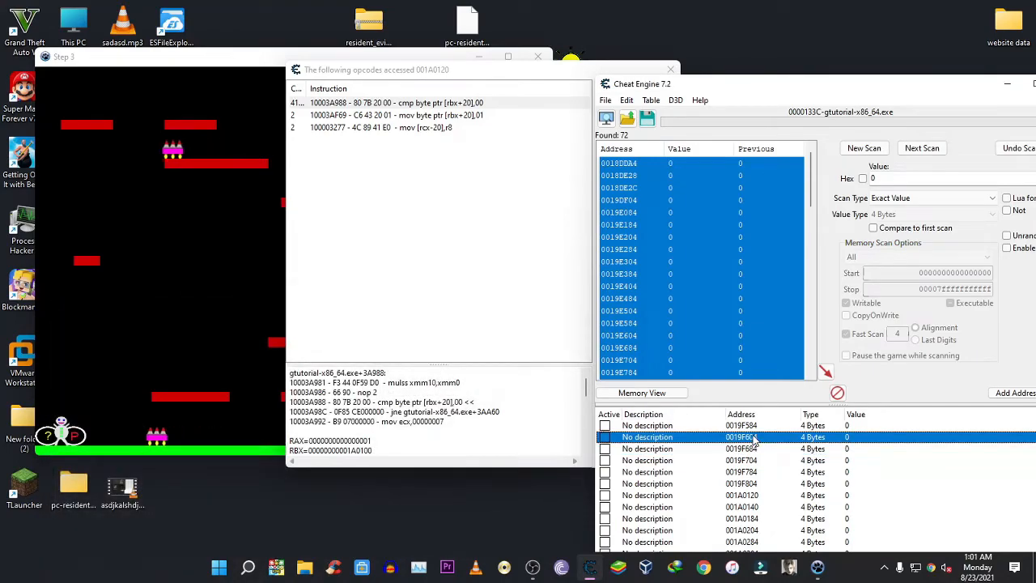
key("F5")
left_click(460, 303)
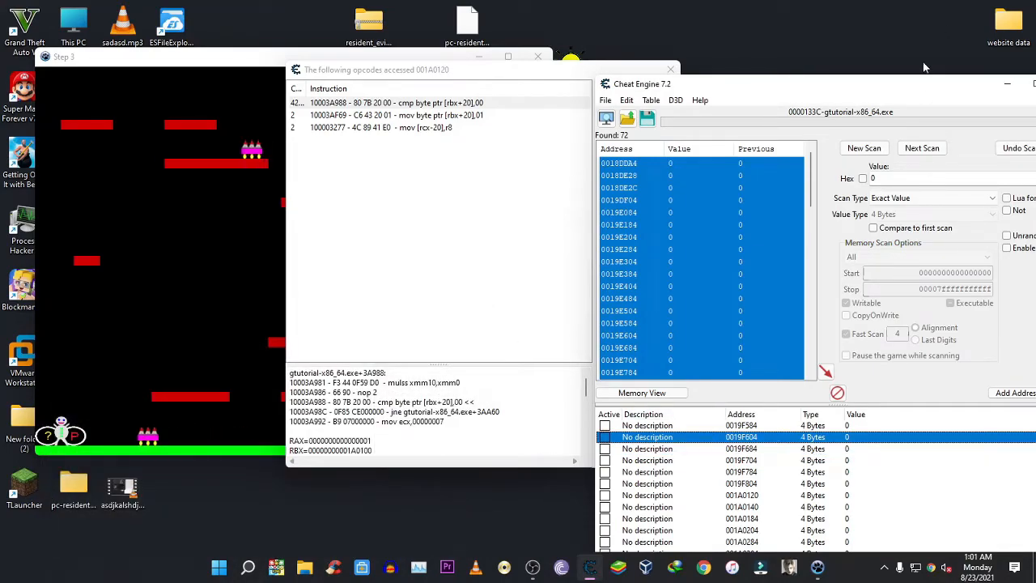
left_click_drag(905, 88, 786, 71)
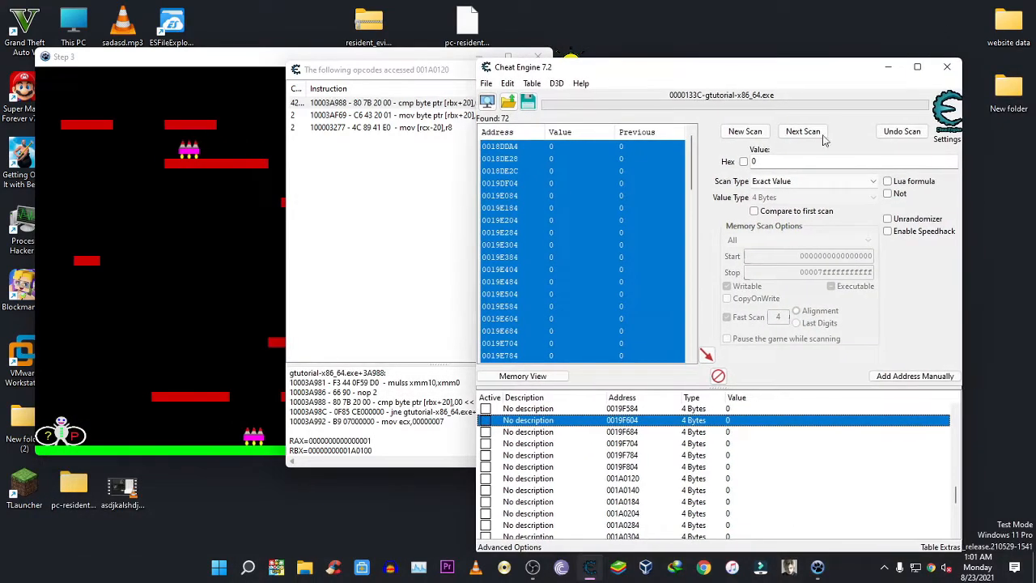
Step: Check what accesses addresses 0019F584 and 0019F504 in turn, closing each opcode window after viewing it
left_click(956, 411)
left_click(956, 411)
left_click(956, 411)
left_click(956, 411)
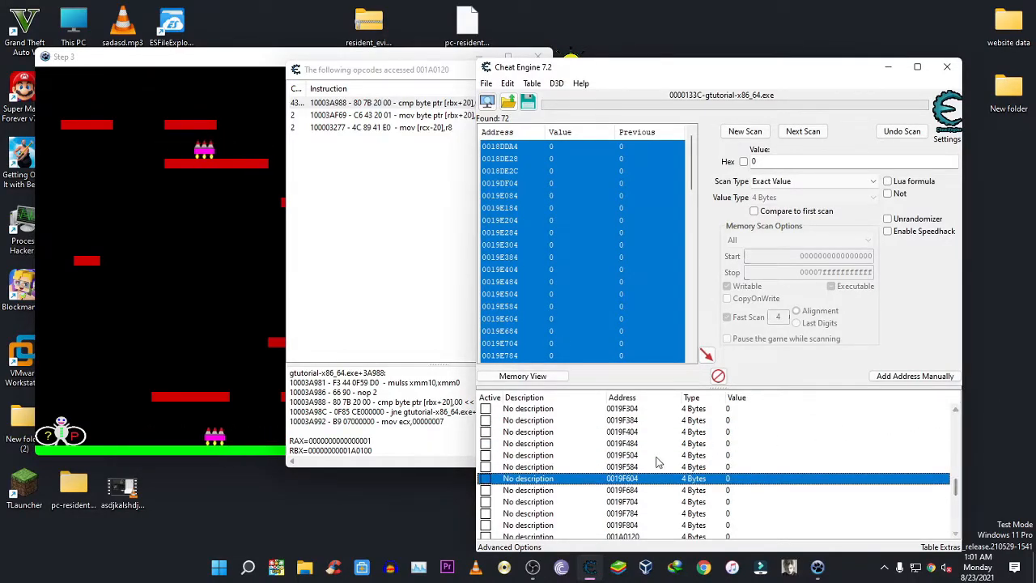
left_click(633, 466)
key("F5")
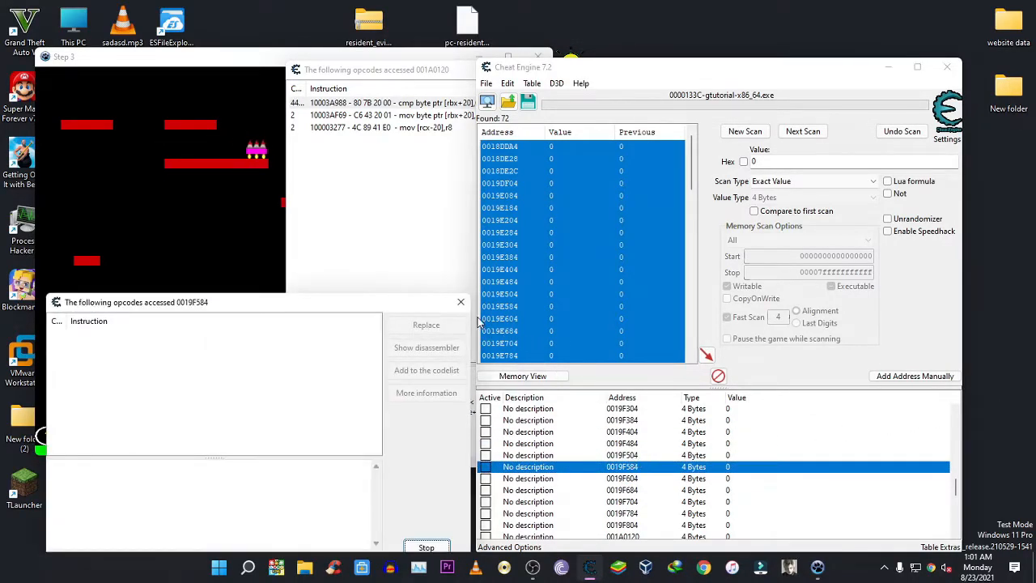
left_click(461, 302)
key("Up")
key("F5")
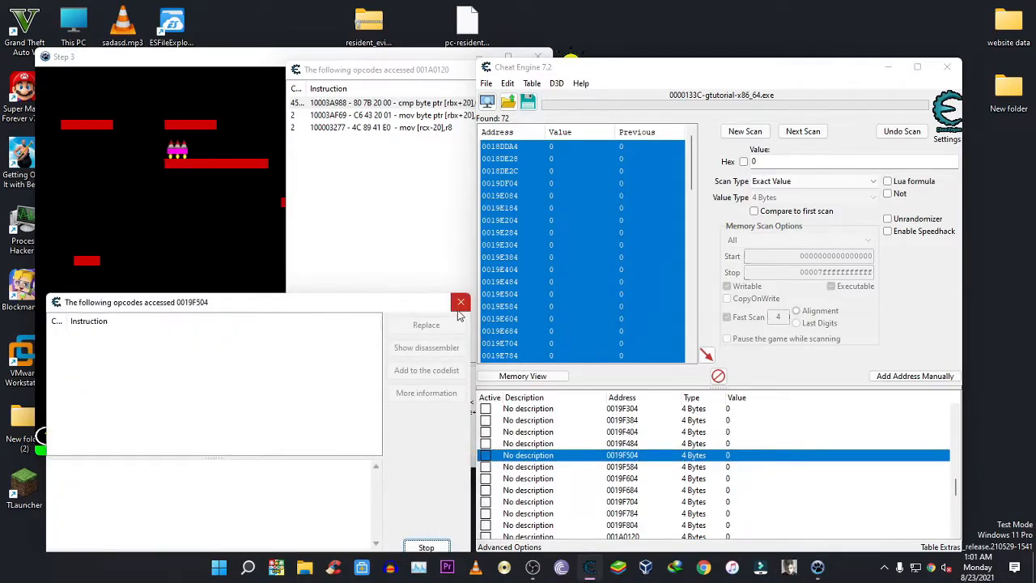
left_click(460, 304)
Step: Check what accesses addresses 0019F484 and 0019F404 in turn, closing each opcode window after viewing it
key("Up")
key("F5")
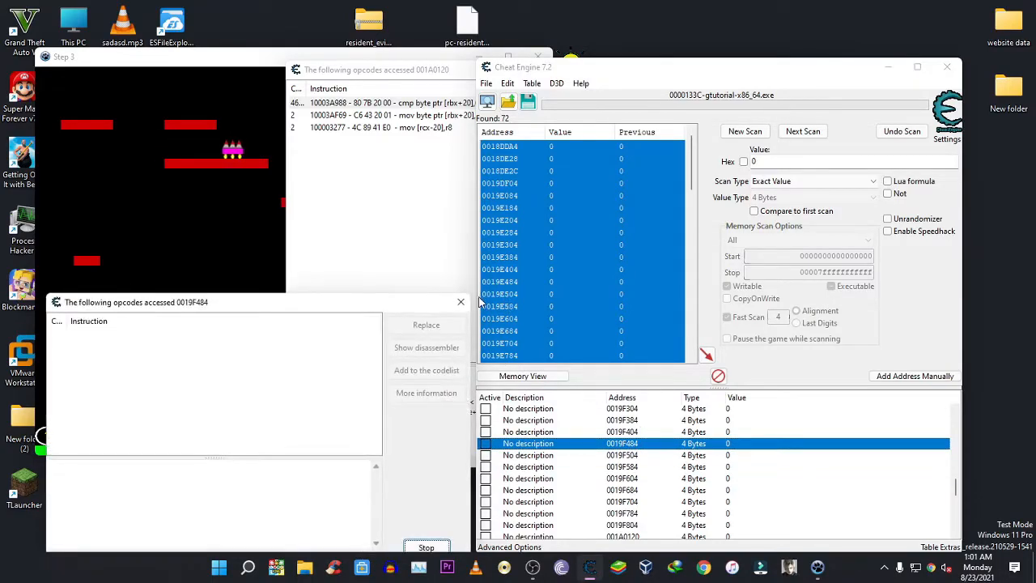
left_click(461, 301)
key("Up")
key("F5")
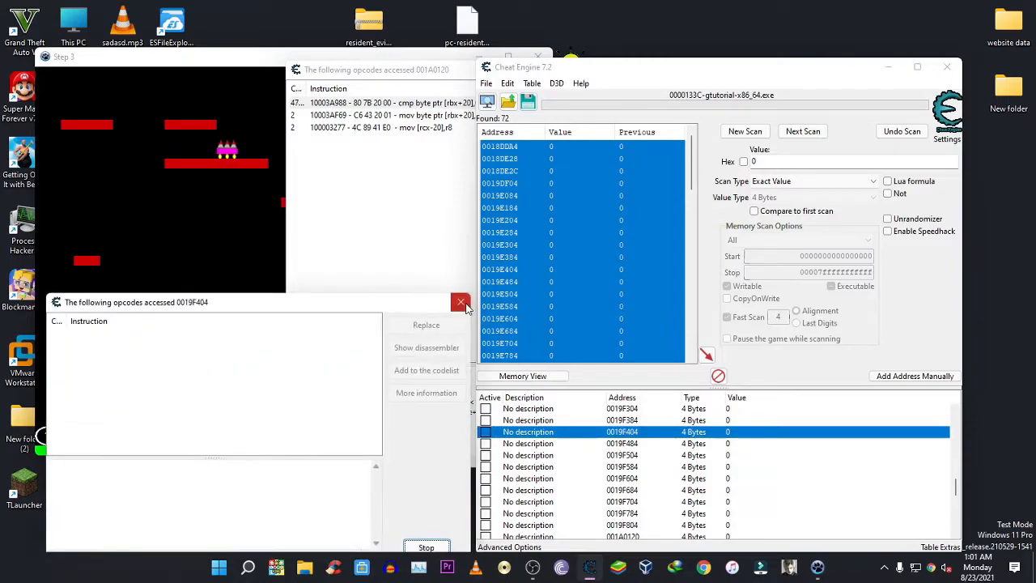
left_click(463, 303)
Step: Check what accesses addresses 0019F384 and 0019F304 in turn, closing each opcode window after viewing it
key("Up")
key("F5")
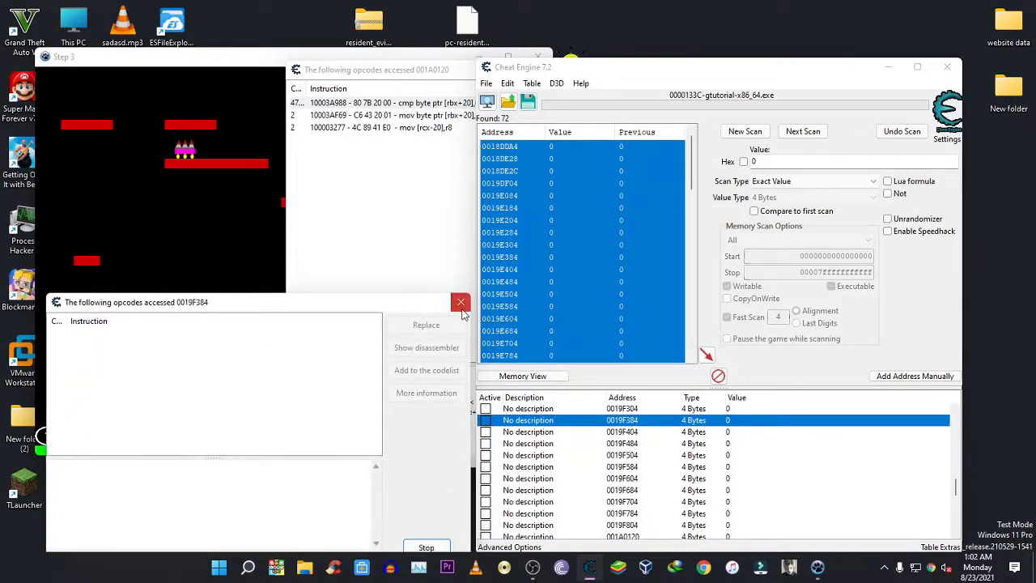
left_click(423, 546)
key("Up")
key("F5")
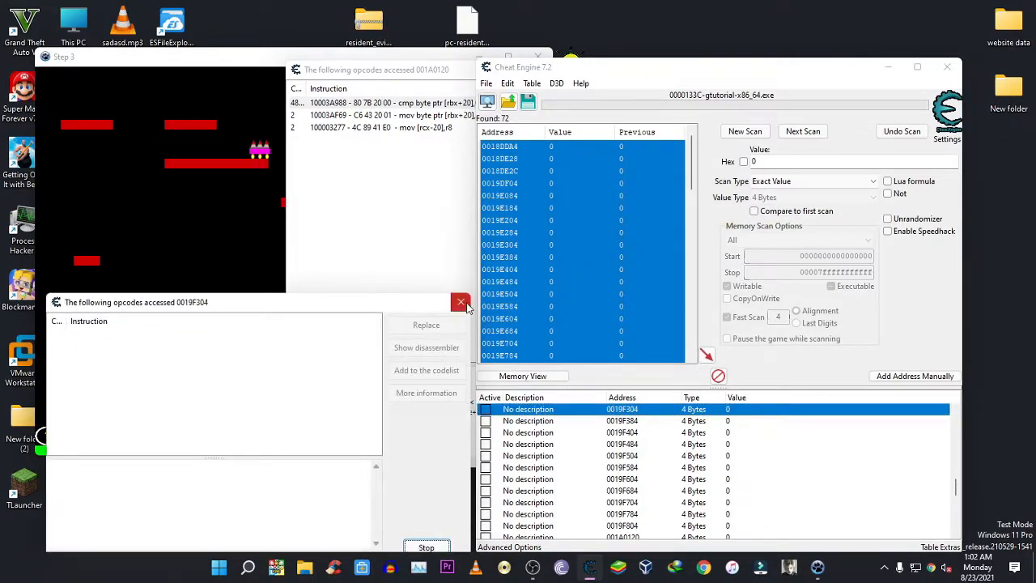
left_click(460, 303)
Step: Try to watch accesses to 0019F284, 0019F204, 0019F184 and 0019F104 at the same time, leaving their opcode windows open
left_click(958, 411)
left_click(957, 410)
left_click(958, 411)
left_click(958, 411)
left_click(957, 410)
left_click(958, 410)
key("Up")
key("F5")
left_click(621, 456)
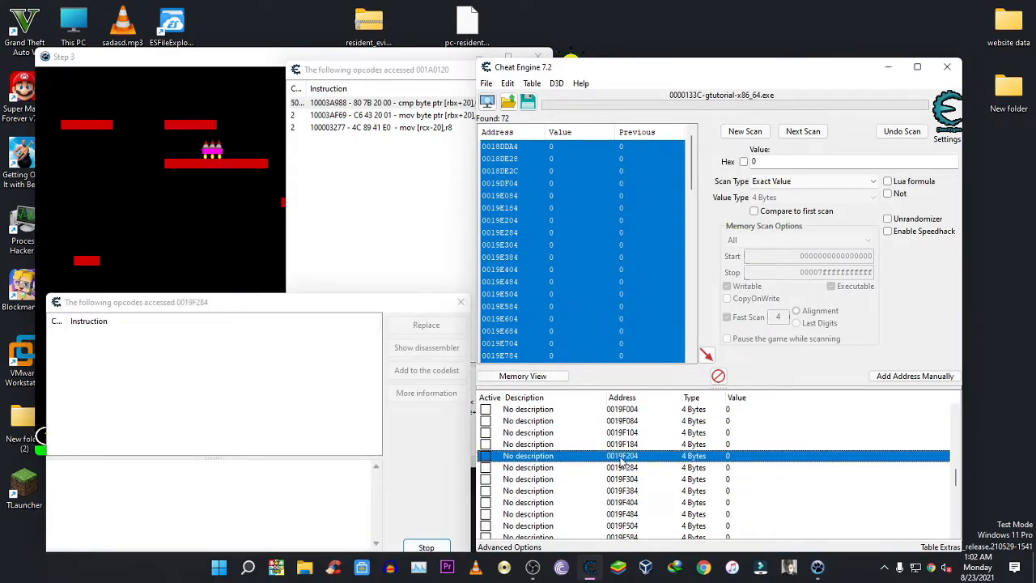
key("F5")
left_click(624, 444)
key("F5")
left_click(623, 433)
key("F5")
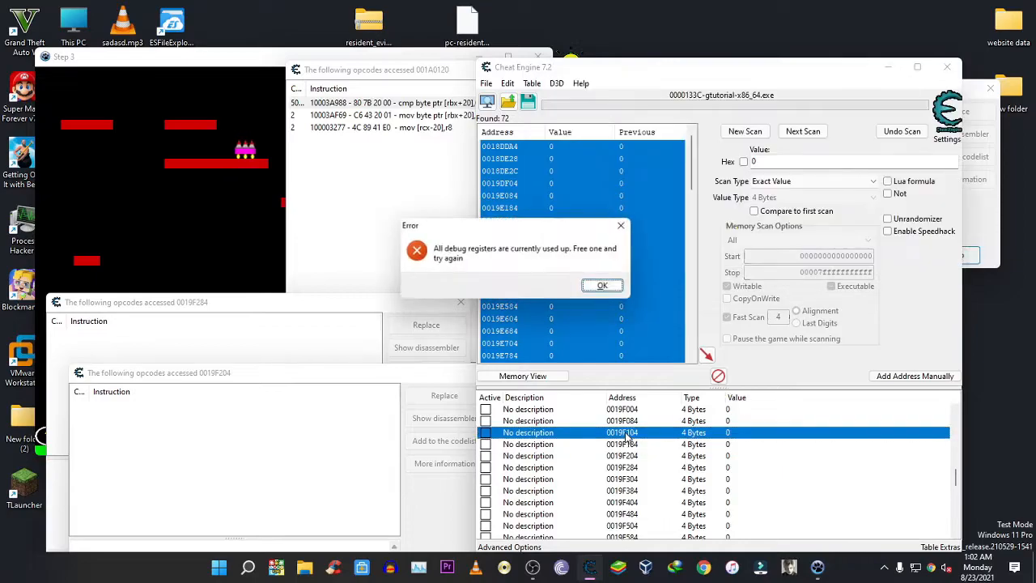
Step: Dismiss the debug register error and close the opcode windows for 0019F204, 0019F284 and 0019F184
left_click(603, 286)
left_click(406, 366)
left_click(478, 373)
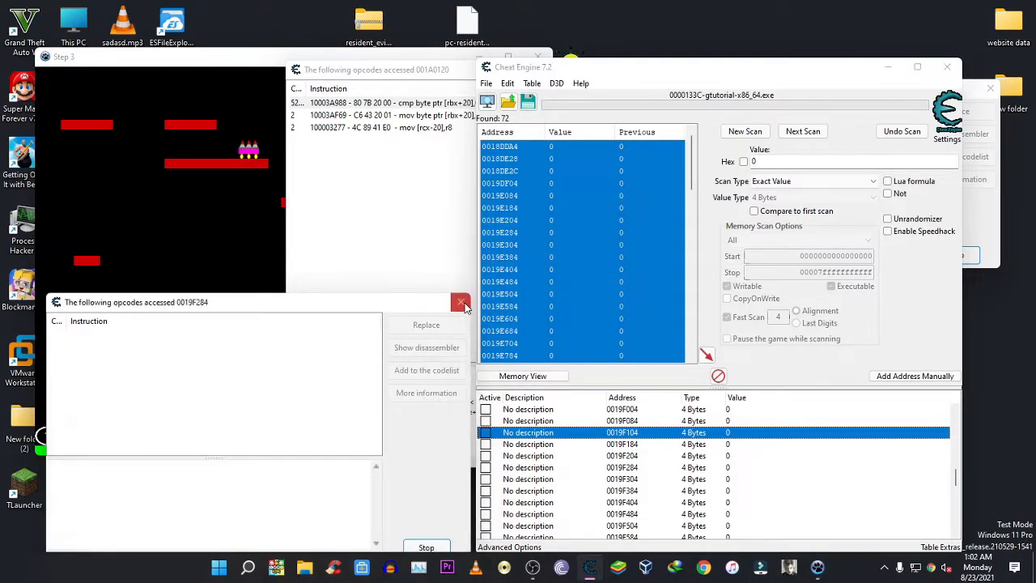
left_click(461, 302)
left_click(981, 91)
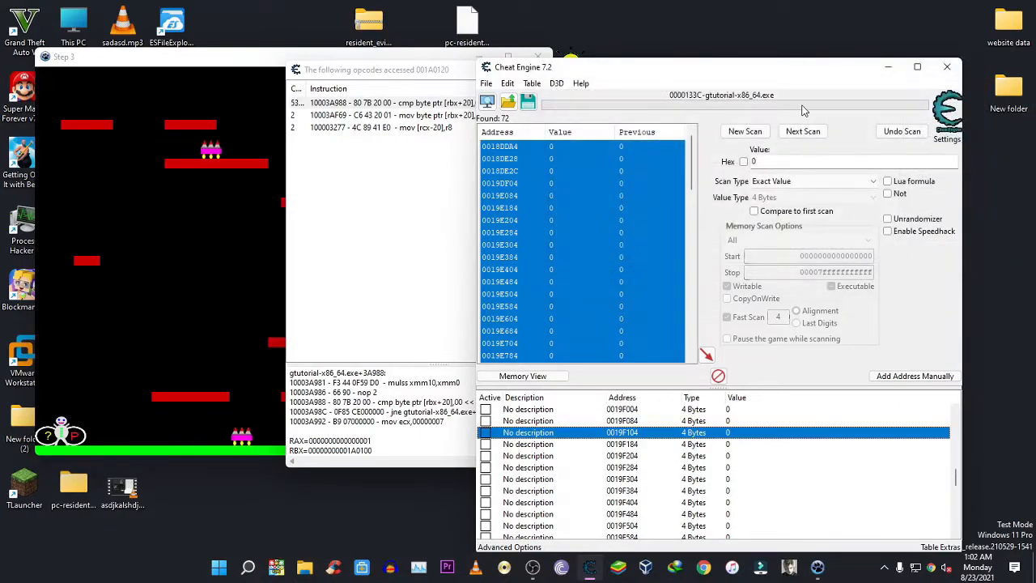
Step: Move Cheat Engine aside and bring the 001A0120 opcode window forward to view its cmp byte ptr [rbx+20],00 entry
left_click_drag(761, 76, 848, 75)
left_click(412, 208)
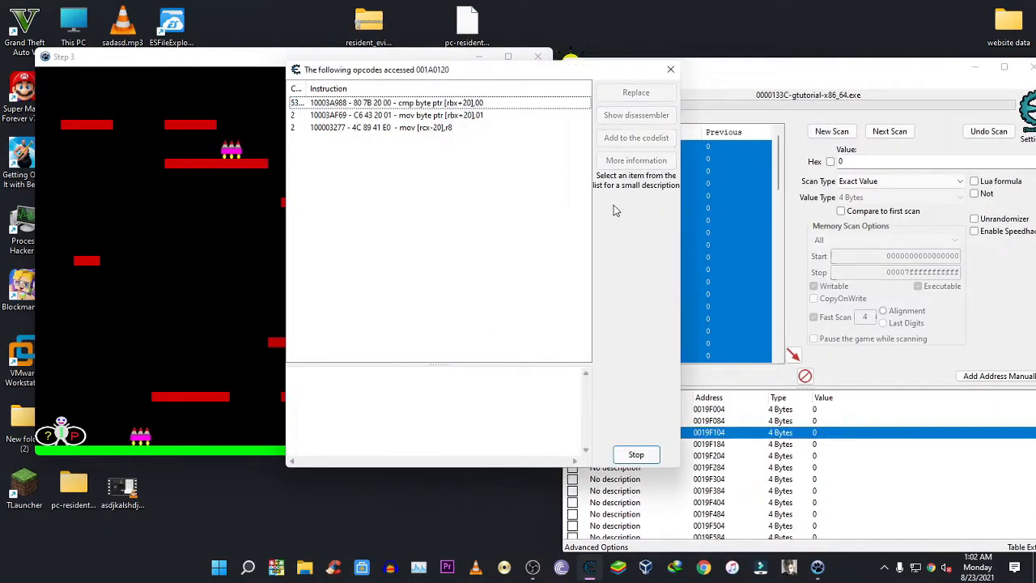
left_click(414, 104)
left_click_drag(441, 76, 483, 66)
left_click(472, 175)
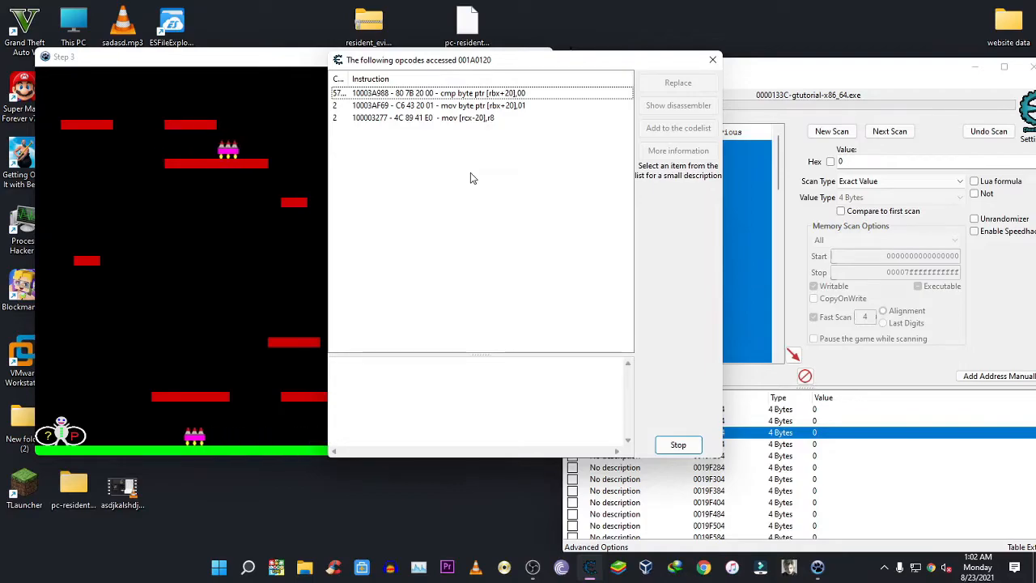
Step: Minimize the Step 3 game and reposition the 001A0120 opcode window and Cheat Engine to uncover the desktop icons
left_click(304, 61)
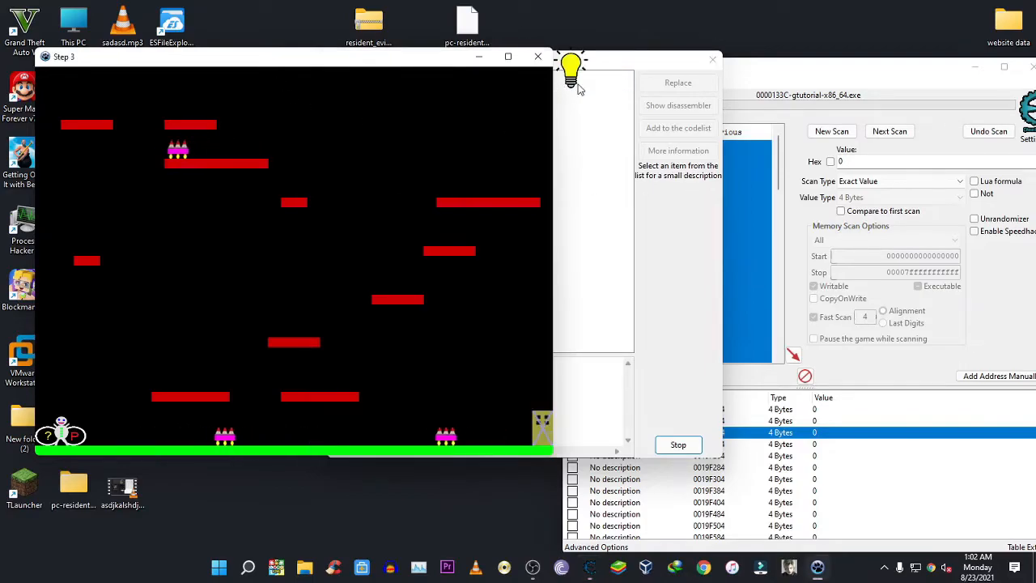
left_click(477, 59)
left_click_drag(497, 59, 574, 46)
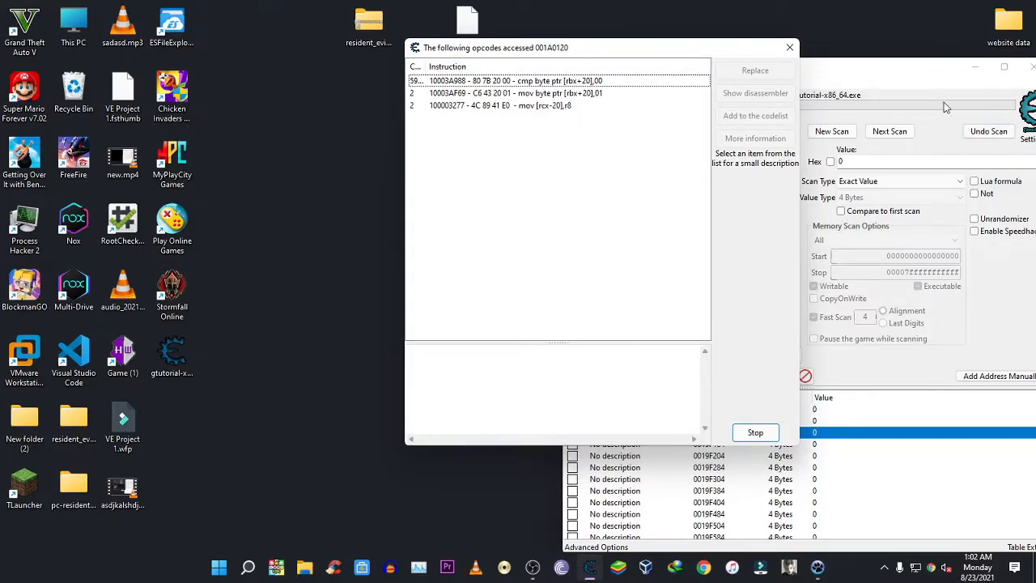
left_click_drag(915, 75, 811, 47)
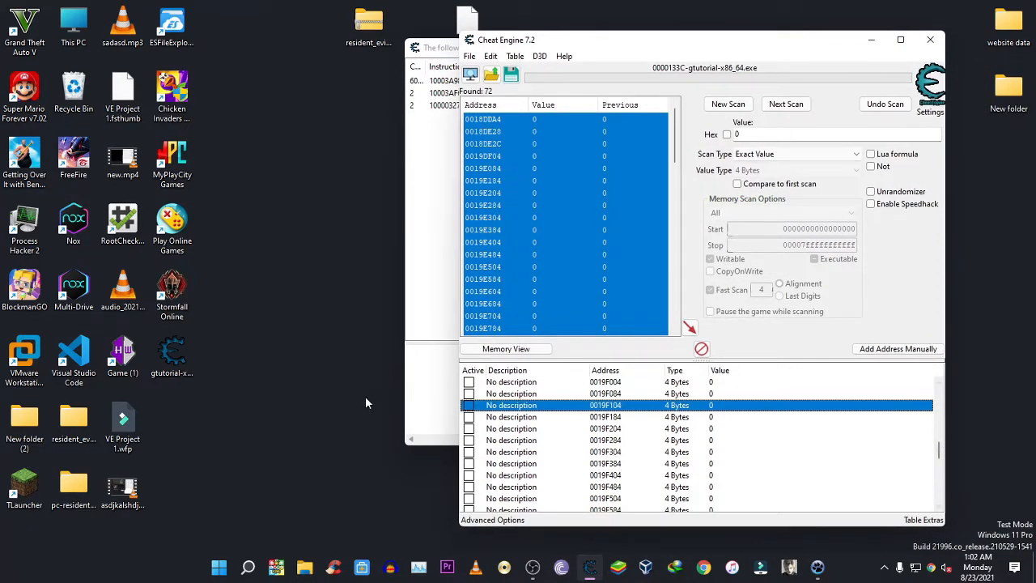
Step: Open the saved gtutorial cheat table from the desktop and examine the cmp instruction at its Auto Assemble script's injection point
left_click(177, 353)
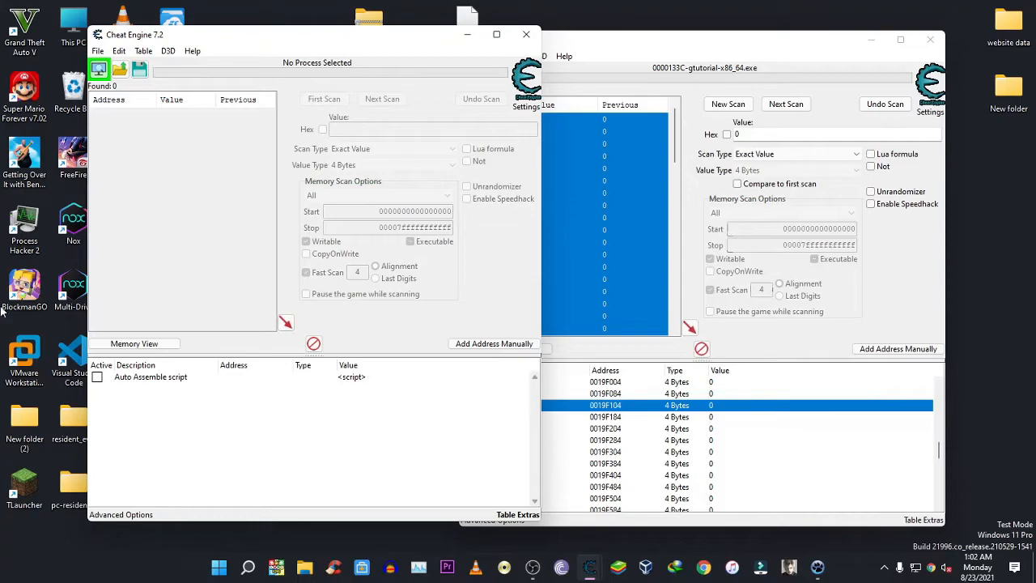
double_click(355, 379)
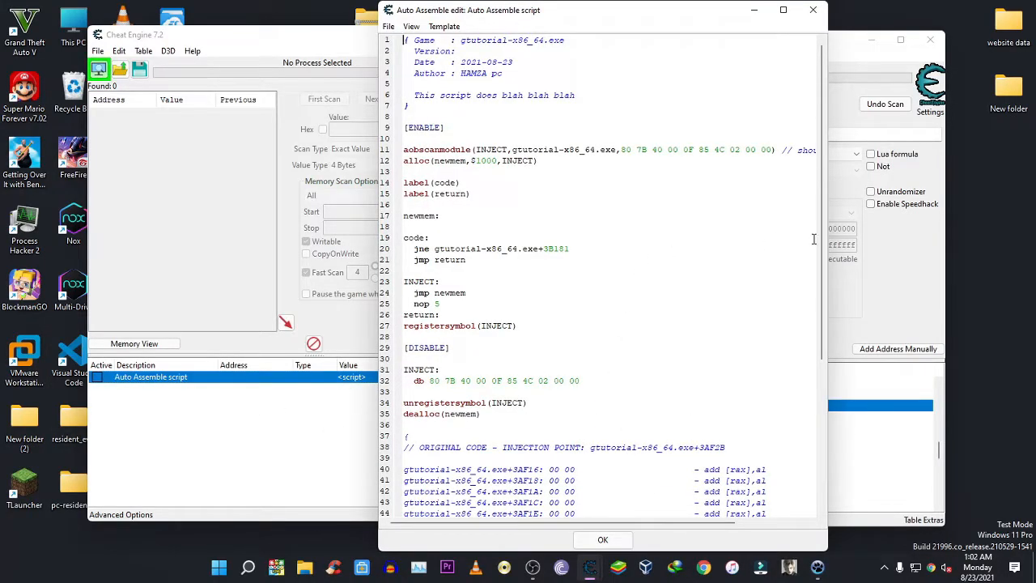
left_click_drag(822, 243, 822, 392)
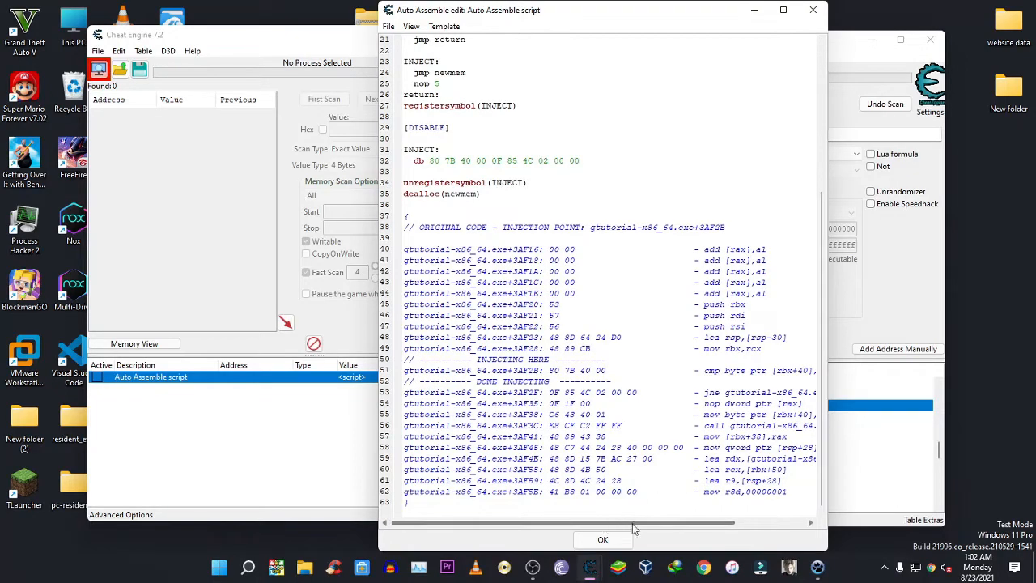
left_click_drag(615, 524, 686, 524)
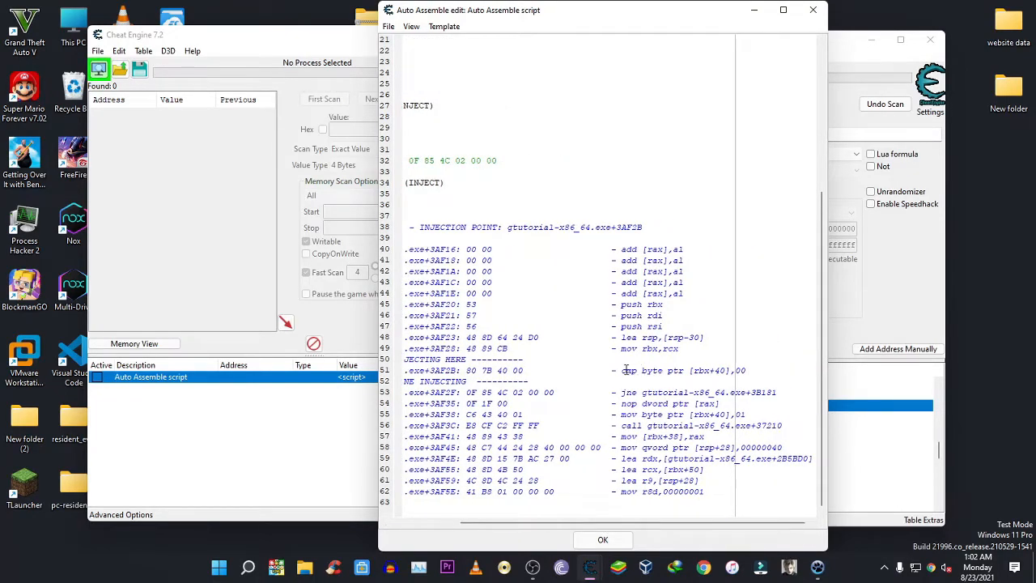
left_click(744, 375)
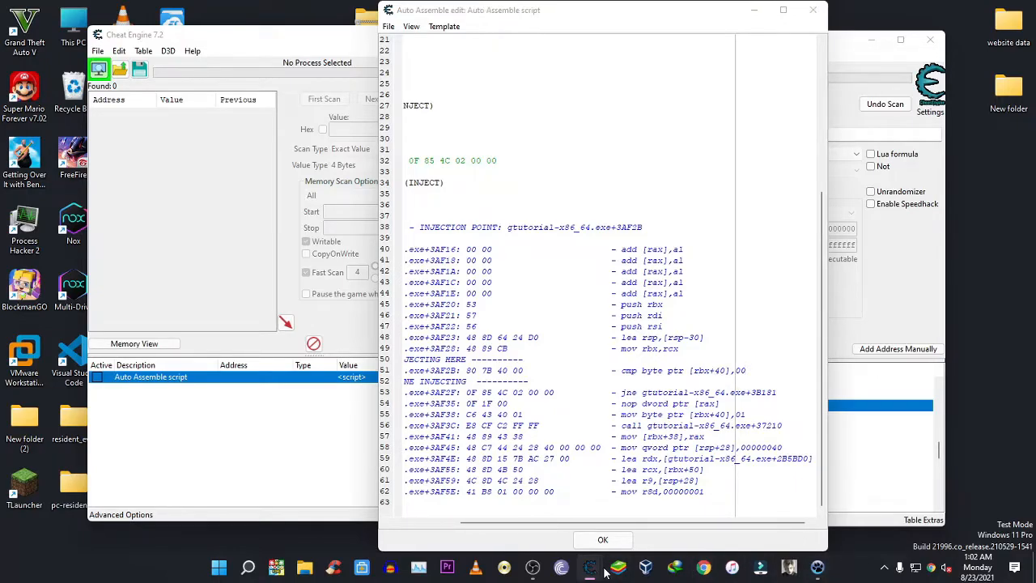
Step: Arrange the scanning Cheat Engine and 001A0120 opcode windows side by side, and compare the recorded instructions with the saved script
left_click(569, 520)
left_click_drag(652, 33, 183, 34)
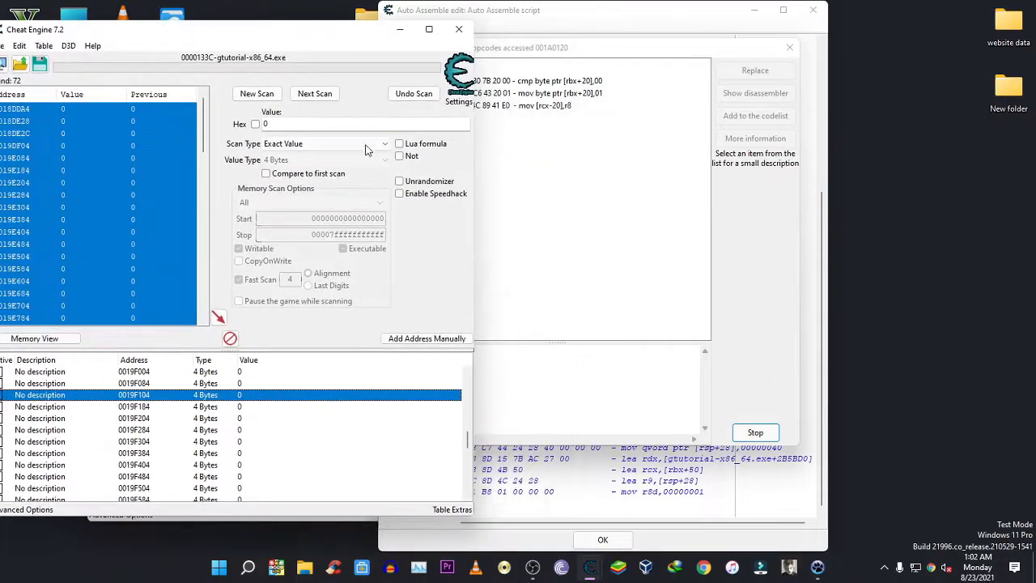
left_click(568, 184)
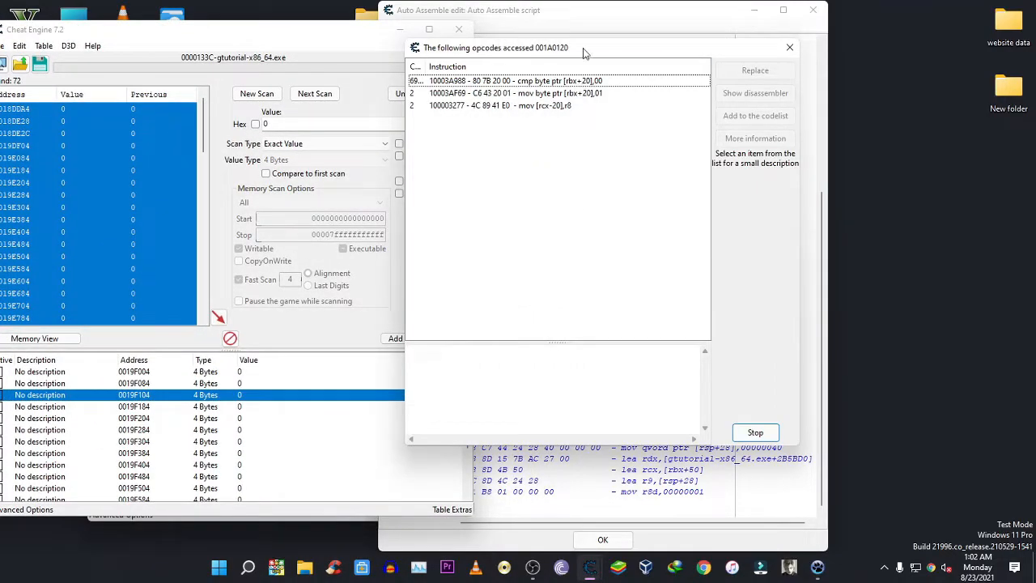
left_click_drag(585, 53, 687, 60)
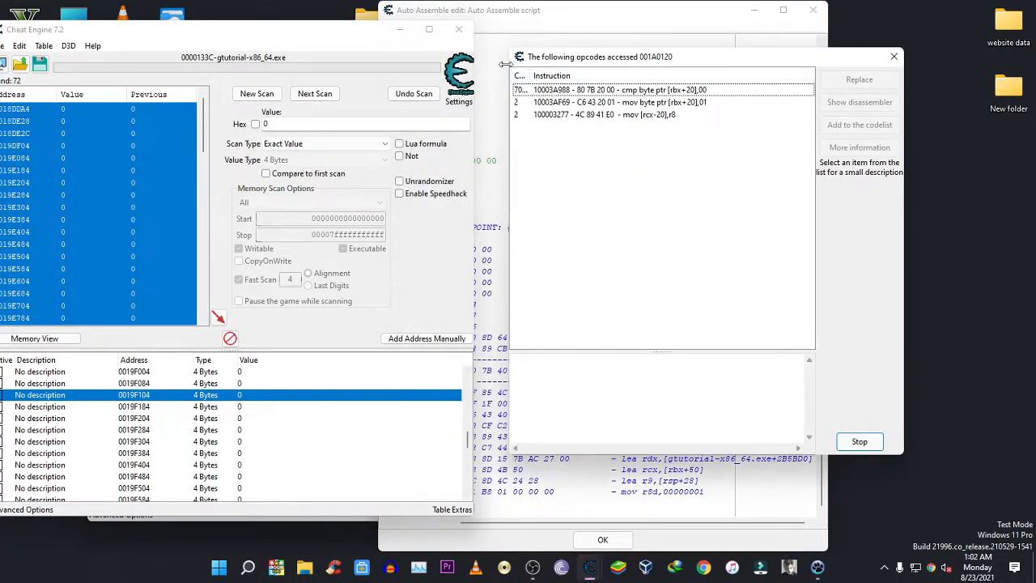
mouse_move(593, 569)
left_click(546, 502)
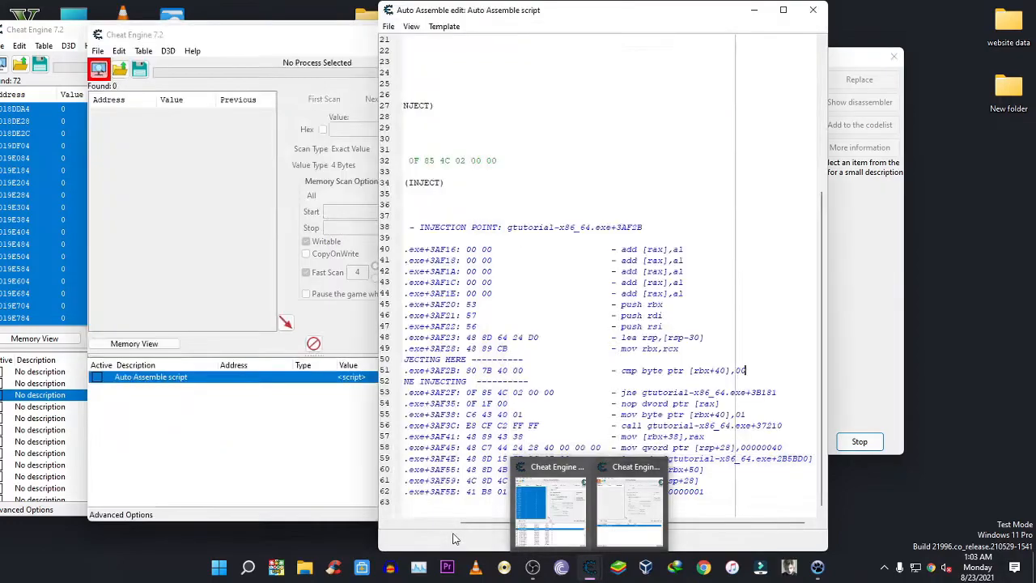
Step: Close the Auto Assemble script editor and the second Cheat Engine window that has no process attached
left_click(815, 9)
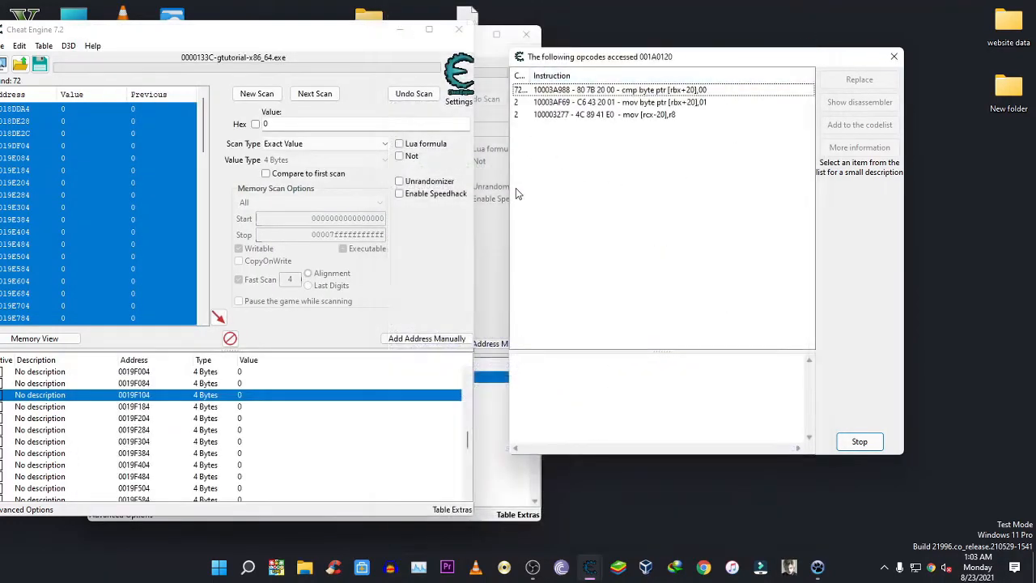
left_click(500, 237)
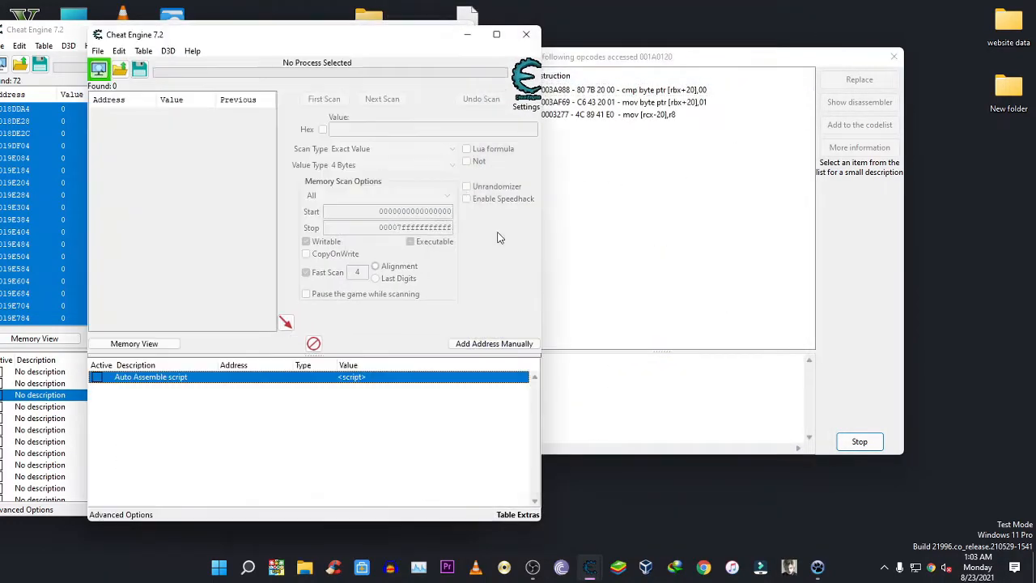
left_click(533, 38)
Step: Place the 001A0120 opcode window beside Cheat Engine and inspect the cmp byte ptr [rbx+20],00 entry and its available actions
left_click_drag(359, 34, 962, 115)
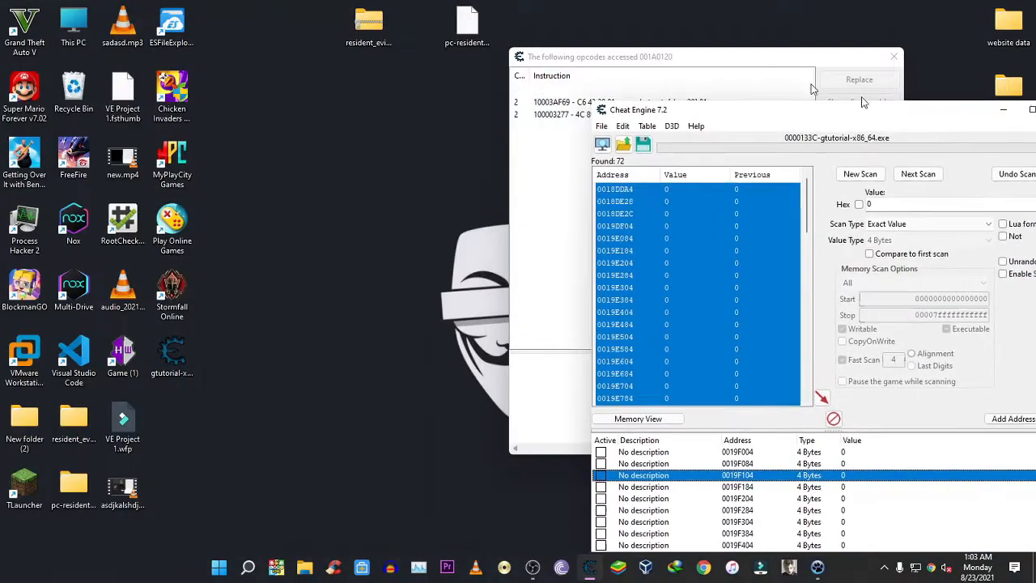
left_click_drag(719, 65, 387, 65)
left_click_drag(827, 116, 740, 55)
left_click(451, 170)
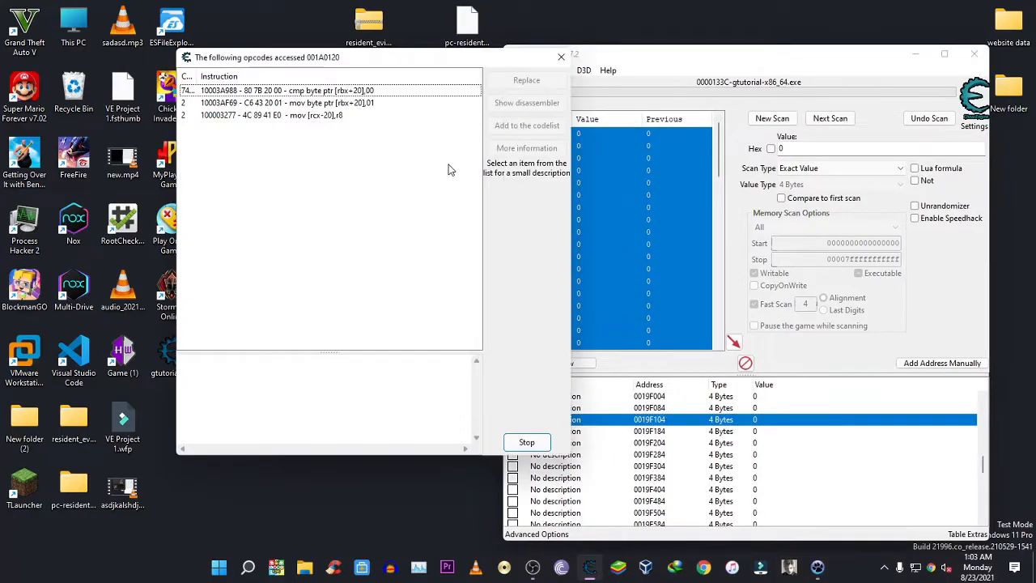
left_click(321, 91)
right_click(321, 94)
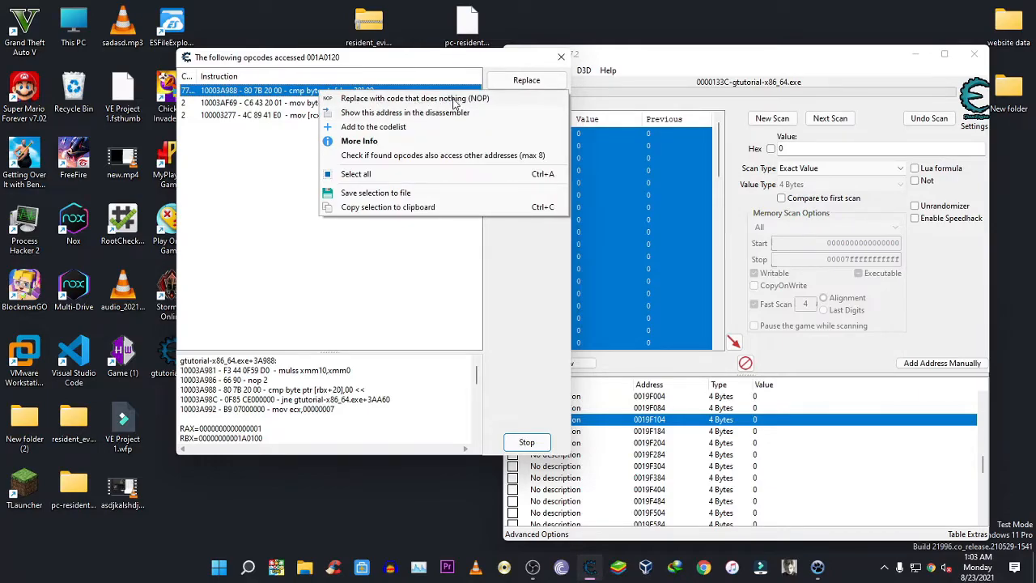
left_click(326, 133)
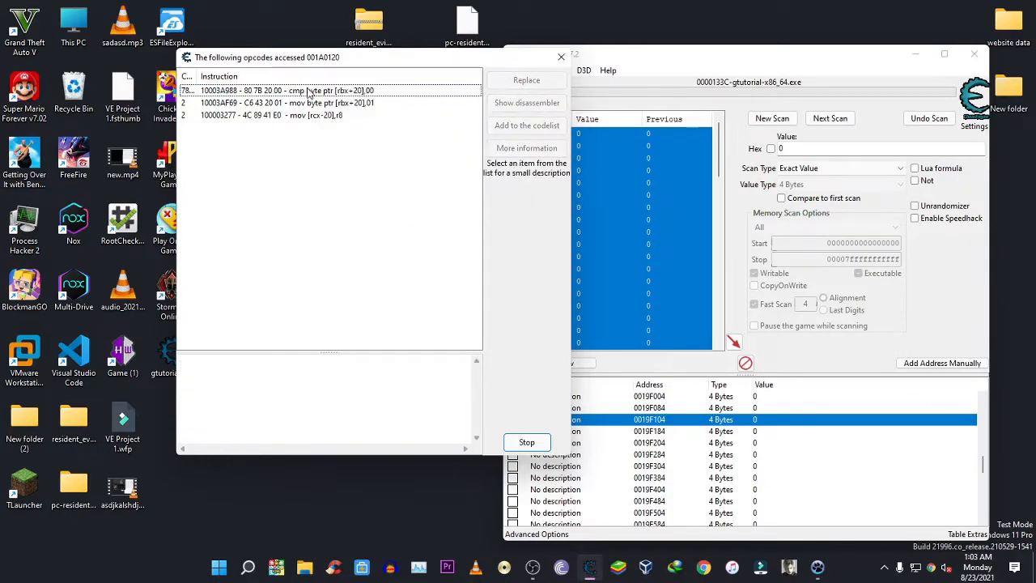
left_click(350, 93)
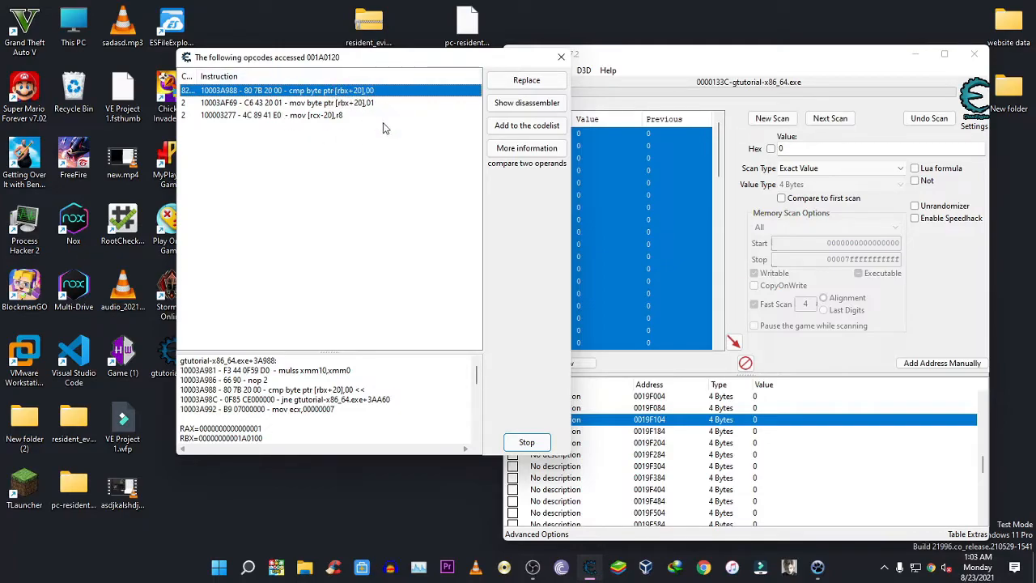
Step: Restore the Step 3 game and arrange it beside the 001A0120 opcode window, moving Cheat Engine out of the way
left_click(790, 568)
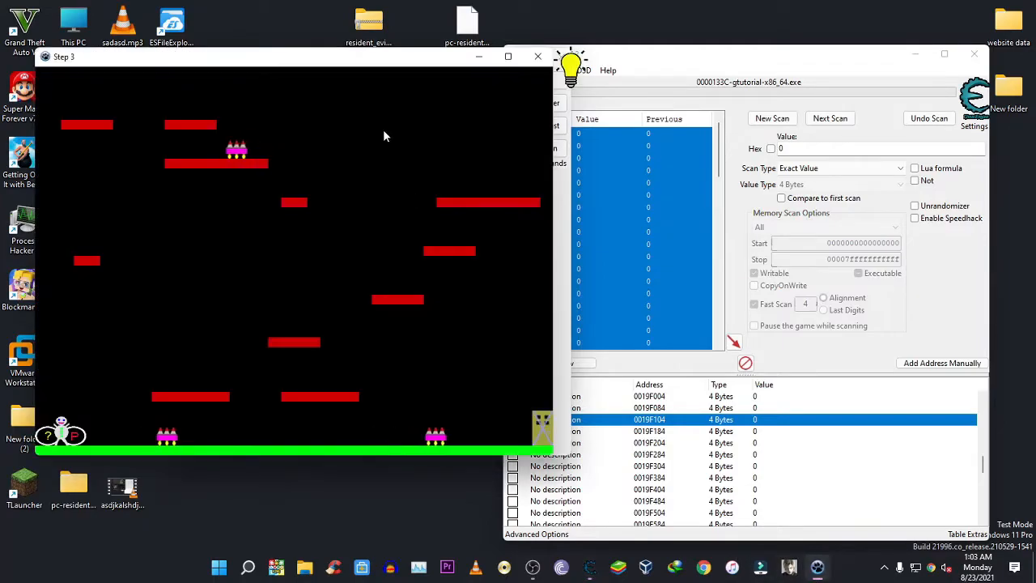
left_click_drag(312, 63, 769, 71)
left_click_drag(389, 58, 251, 57)
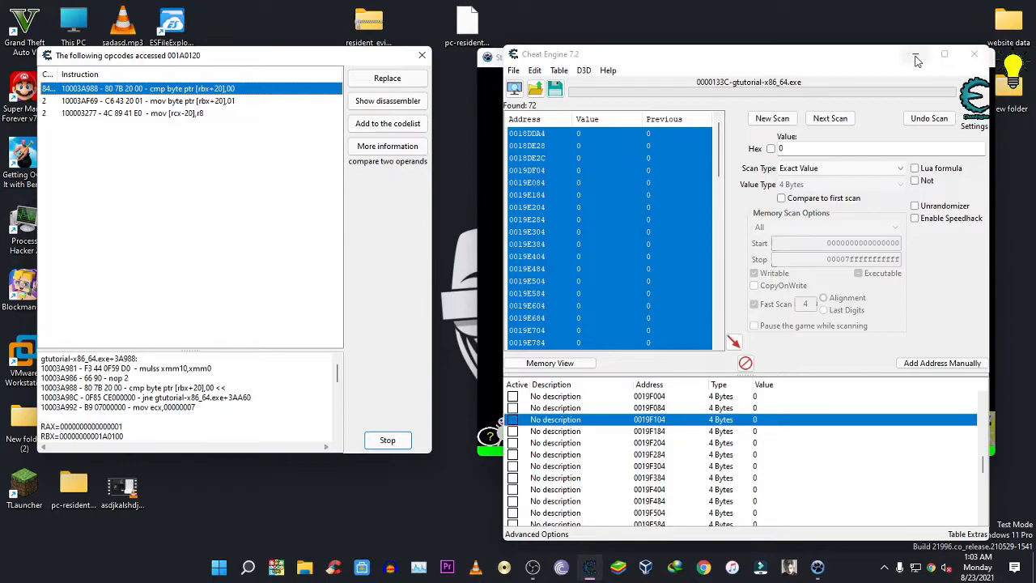
left_click_drag(769, 57, 905, 268)
left_click(632, 72)
Step: Replace the cmp byte ptr [rbx+20],00 instruction with code that does nothing, accepting the suggested code name
left_click(203, 90)
right_click(203, 92)
left_click(282, 98)
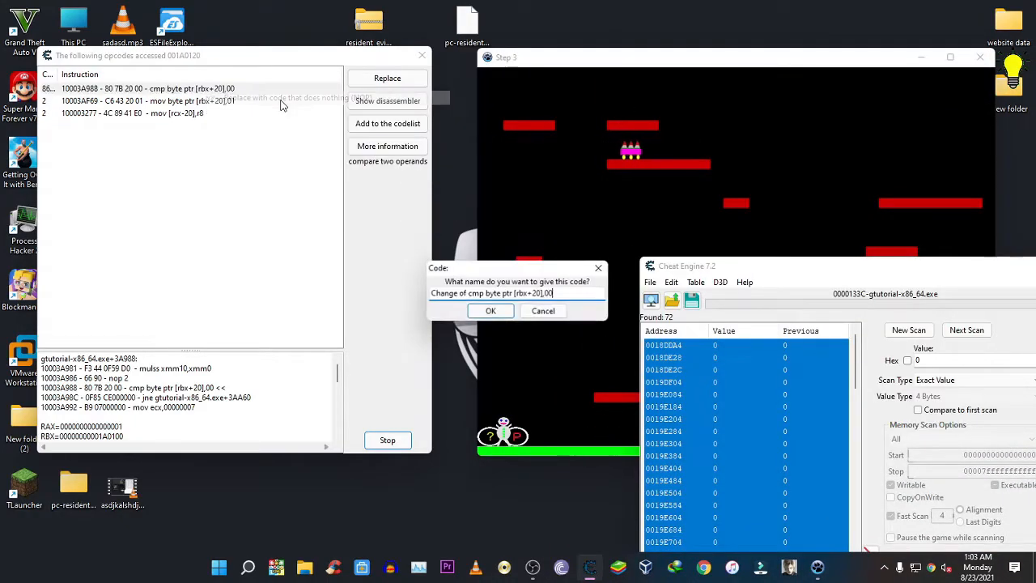
left_click(486, 312)
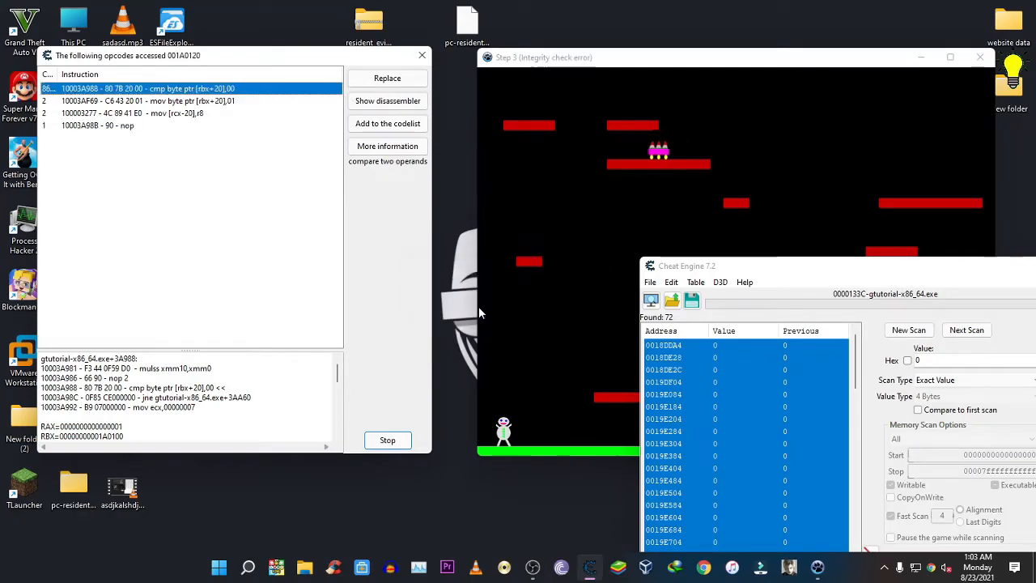
left_click(216, 255)
Step: Move the Step 3 game window closer to the opcode list and run the player toward the enemies to test collisions
left_click_drag(586, 59, 496, 40)
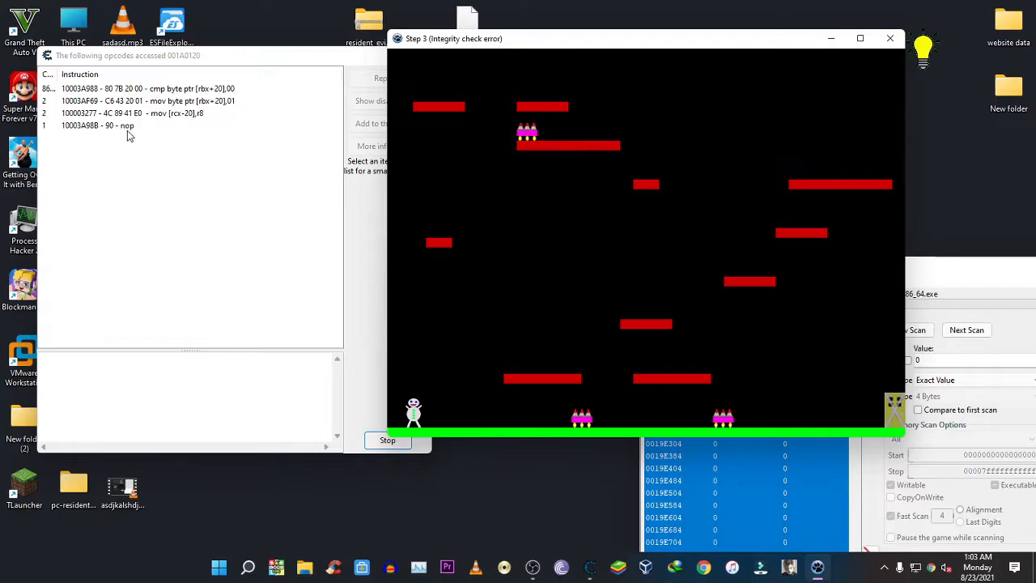
key("Right")
key("Right")
key("Left")
key("Right")
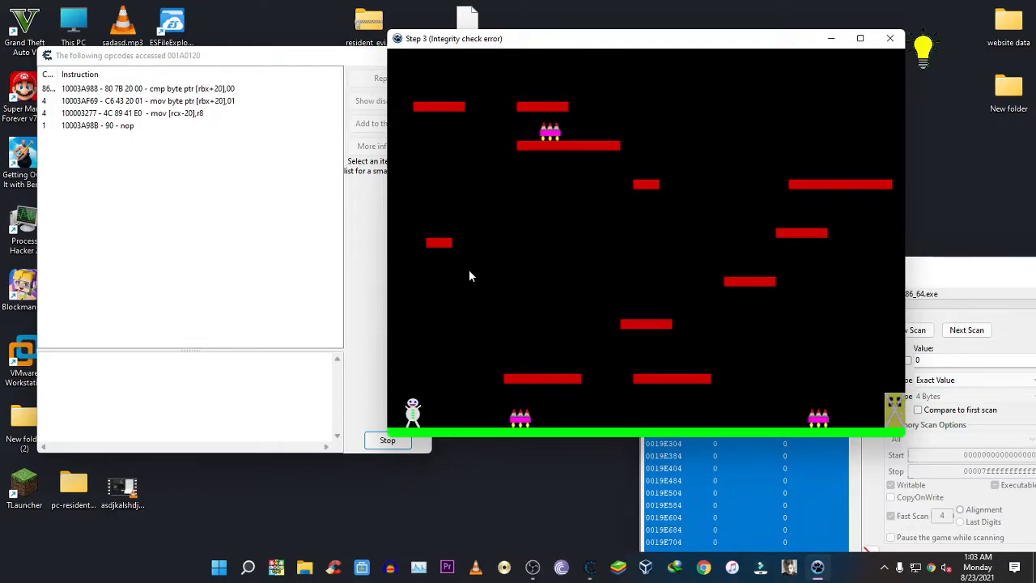
key("Right")
key("Right")
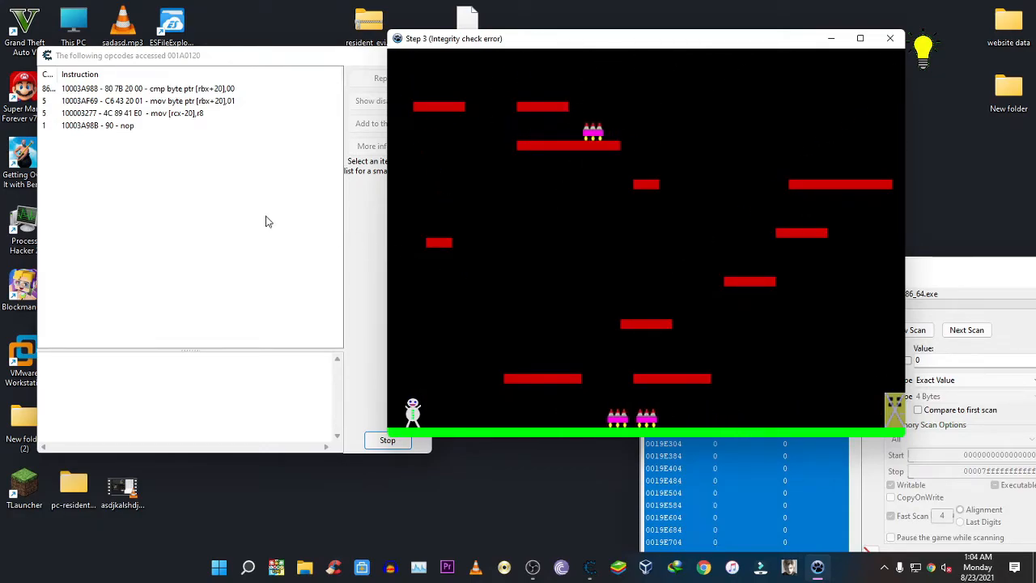
Step: Inspect the cmp byte ptr [rbx+20],00 and nop entries in the 001A0120 opcode window and their available actions
left_click(312, 262)
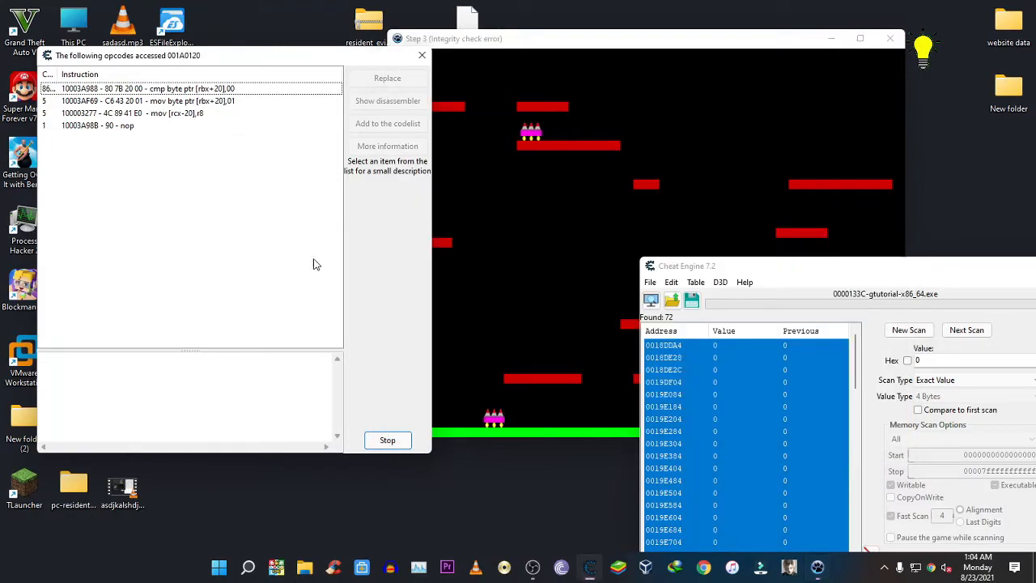
right_click(196, 89)
left_click(204, 262)
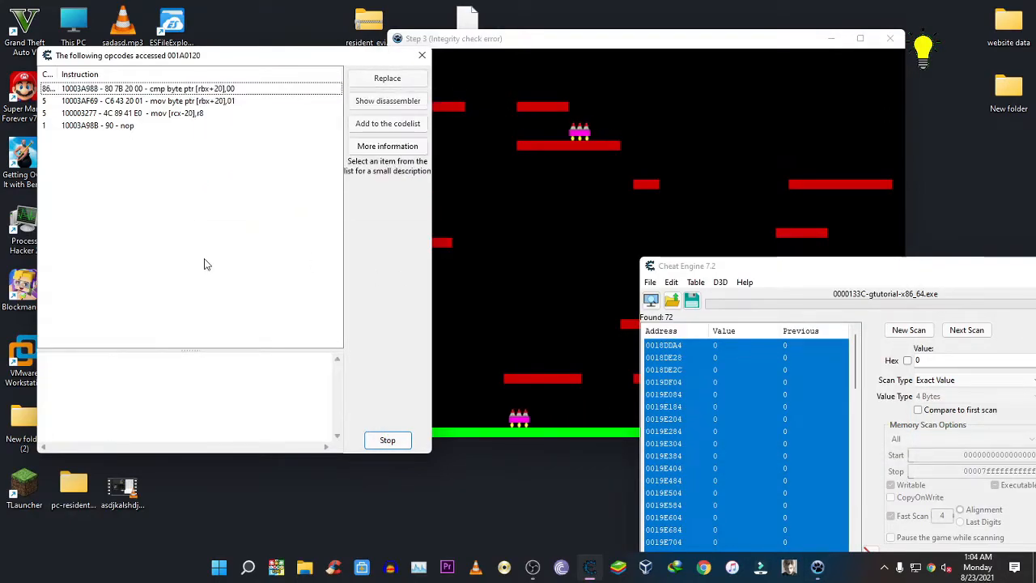
left_click(208, 91)
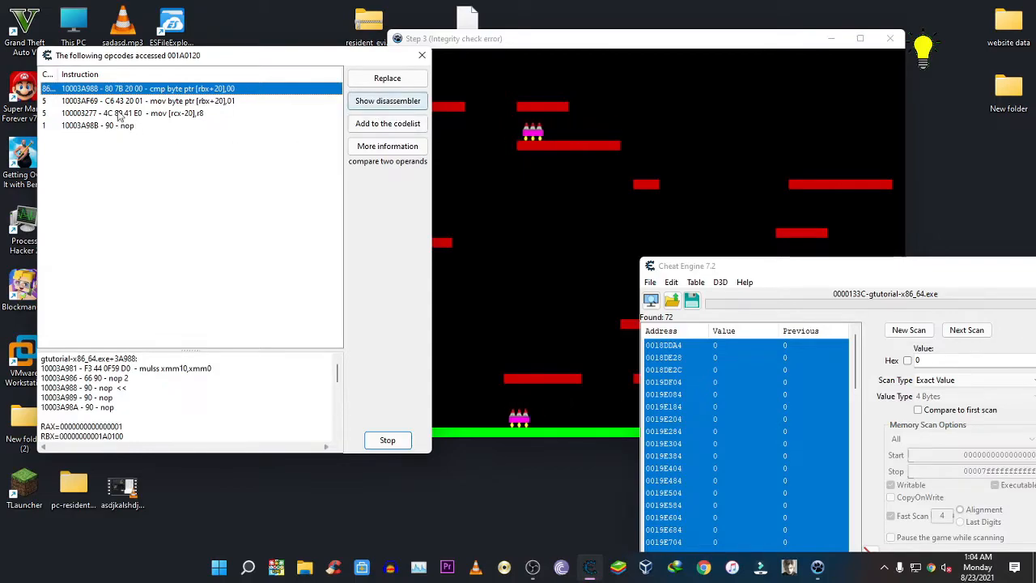
right_click(135, 126)
left_click(216, 88)
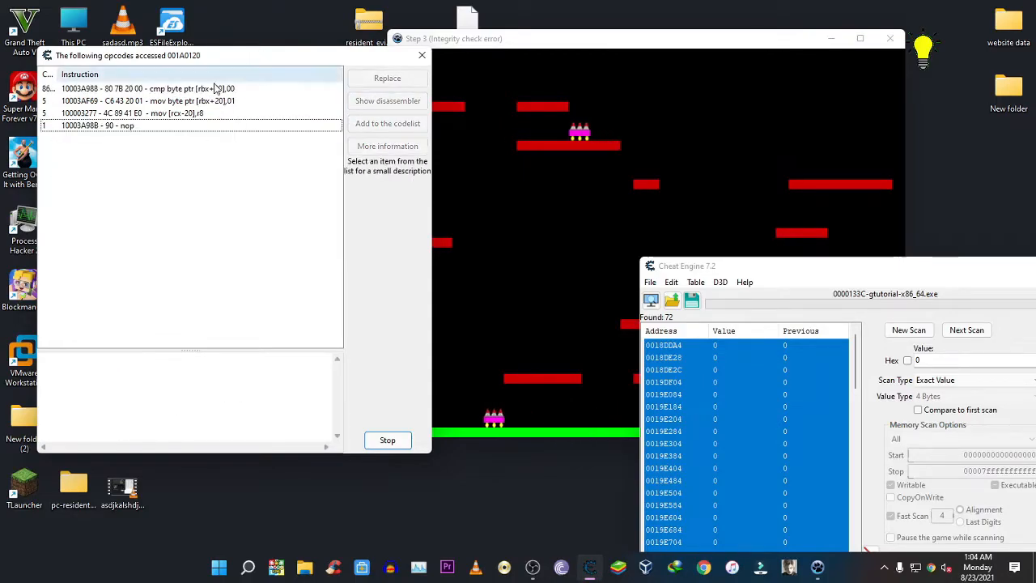
left_click(214, 89)
left_click(208, 158)
Step: Restore the original code of the replaced cmp instruction through the disassembler, close the Memory Viewer, and test the player in Step 3
left_click(223, 88)
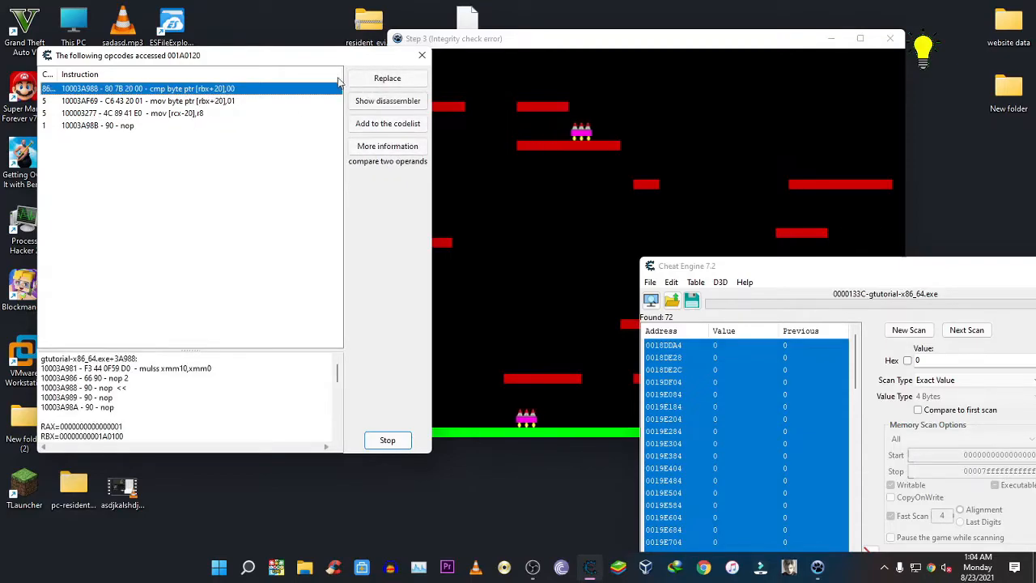
left_click(372, 101)
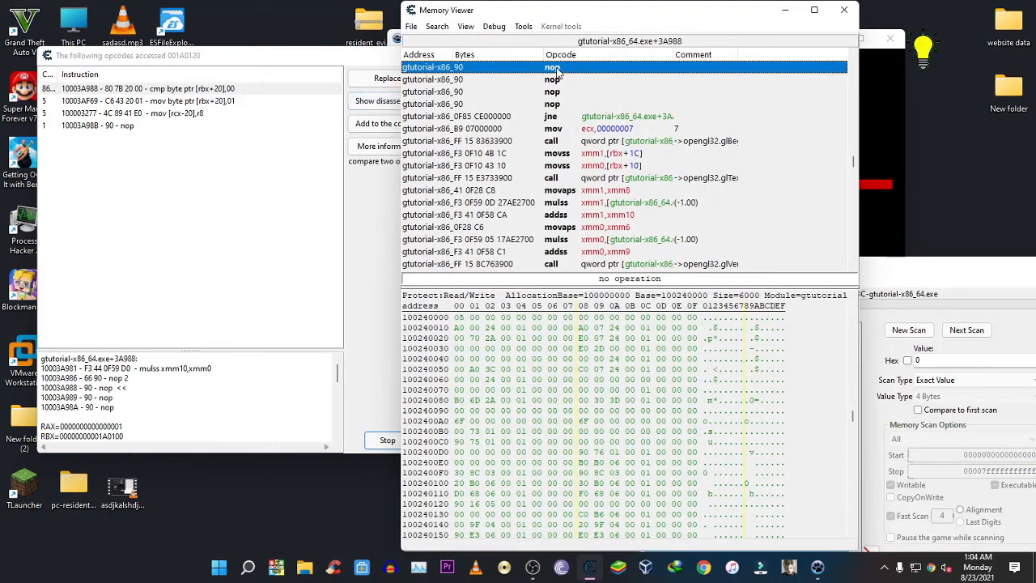
right_click(557, 72)
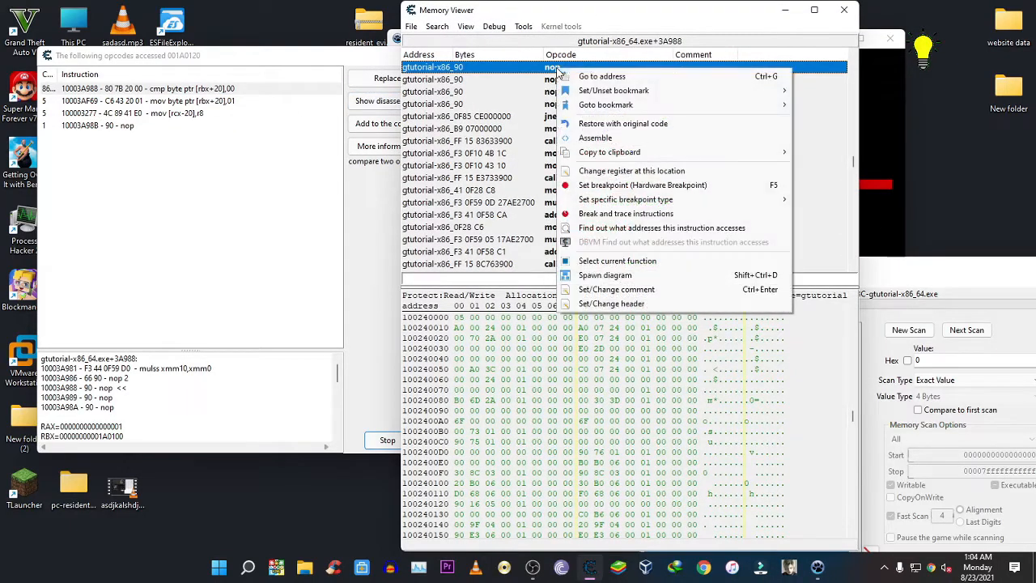
left_click(623, 123)
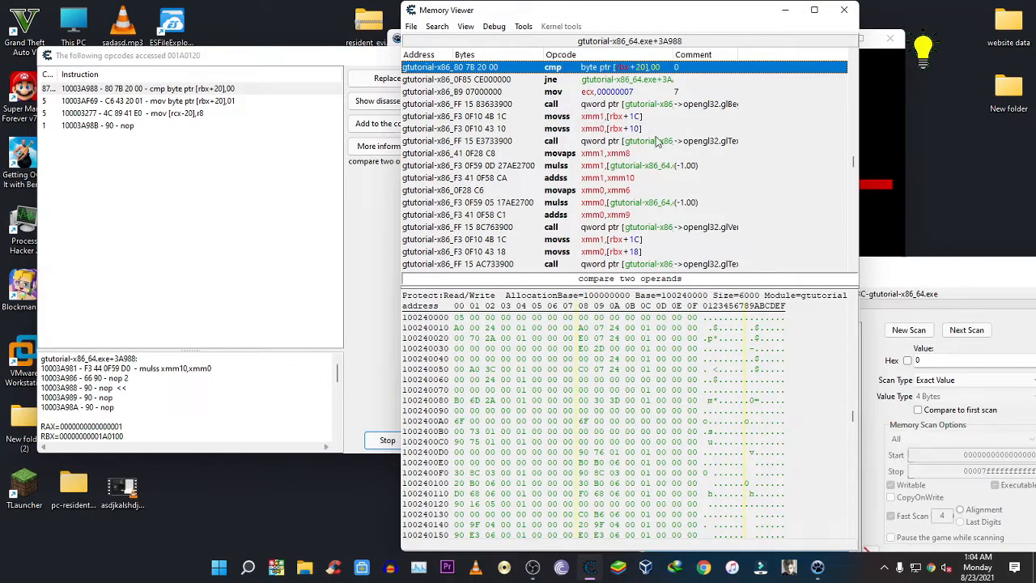
left_click(846, 10)
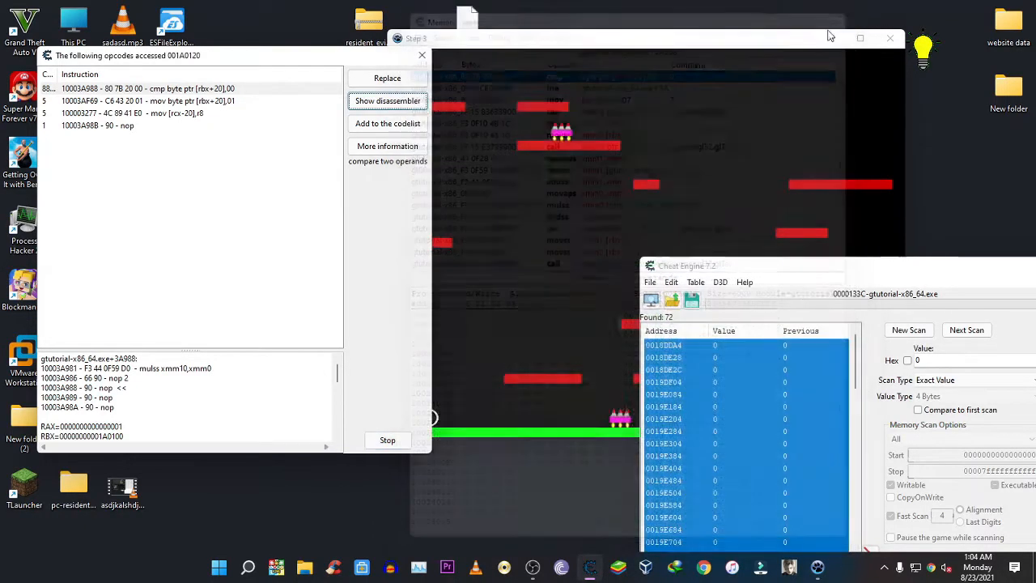
key("Right")
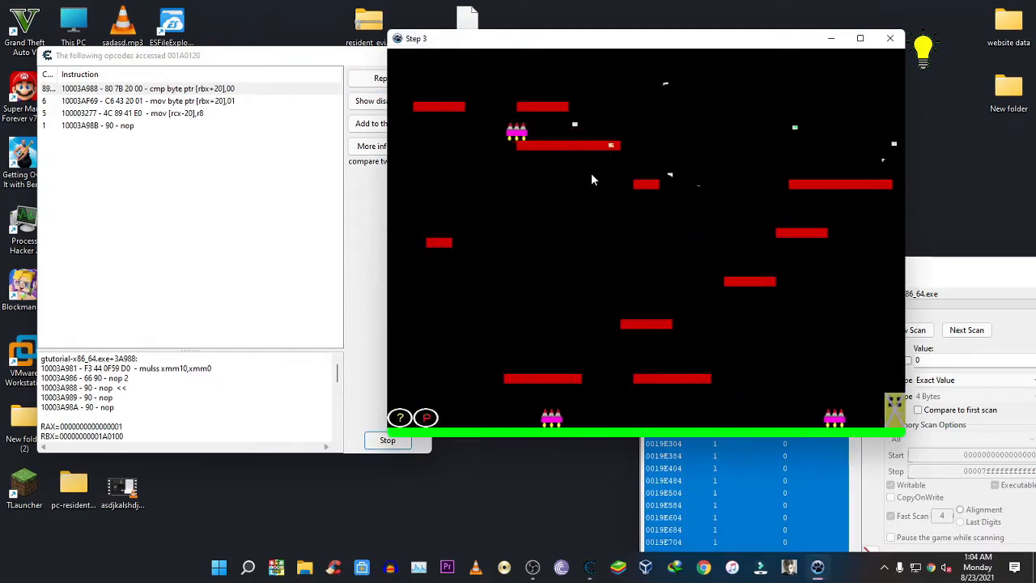
Step: Maximize Cheat Engine and check what accesses 001DE27C at the end of the address list, closing its opcode window
left_click(261, 192)
double_click(851, 257)
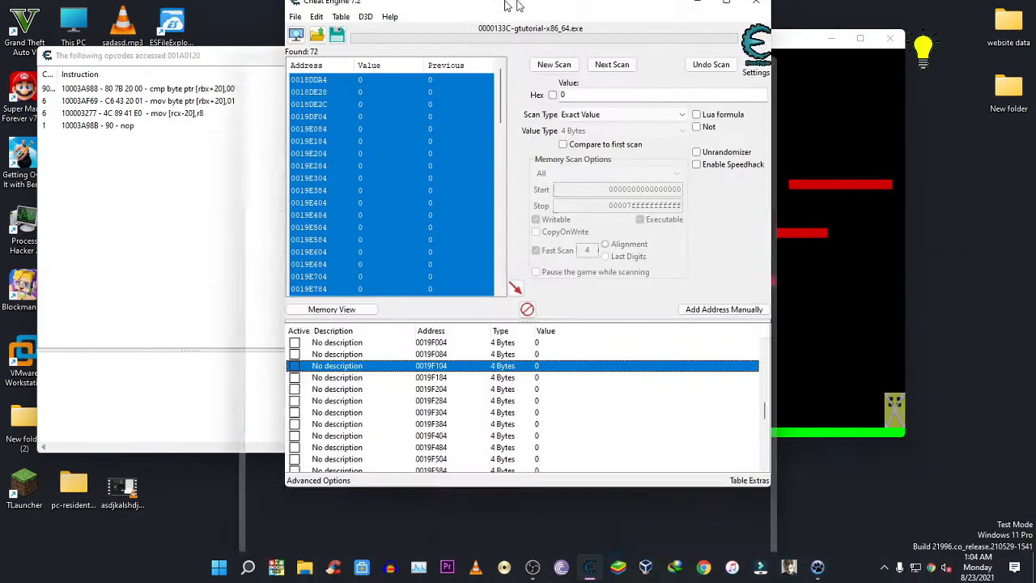
left_click(1033, 429)
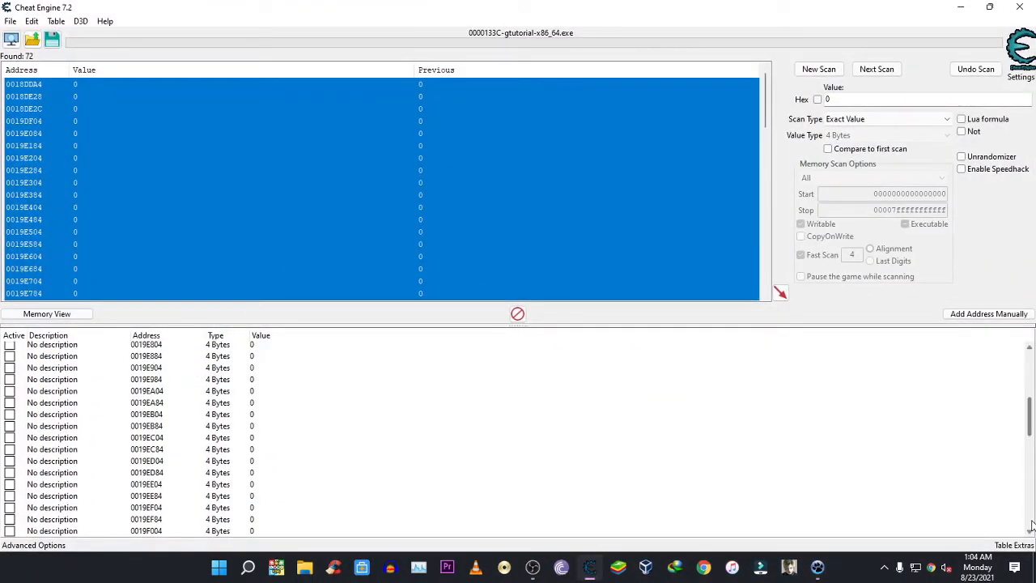
scroll(1031, 429, "down", 15)
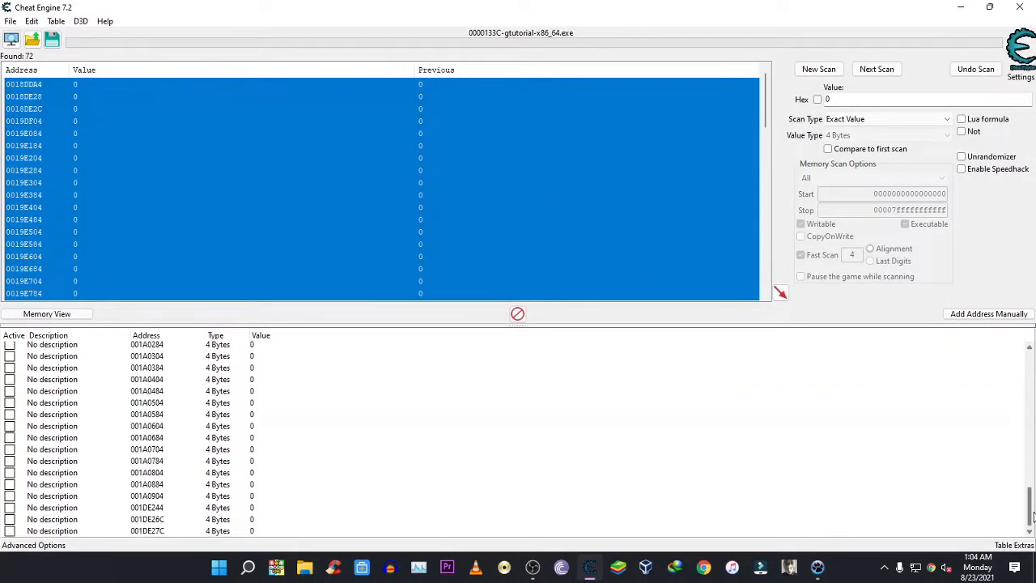
left_click(207, 533)
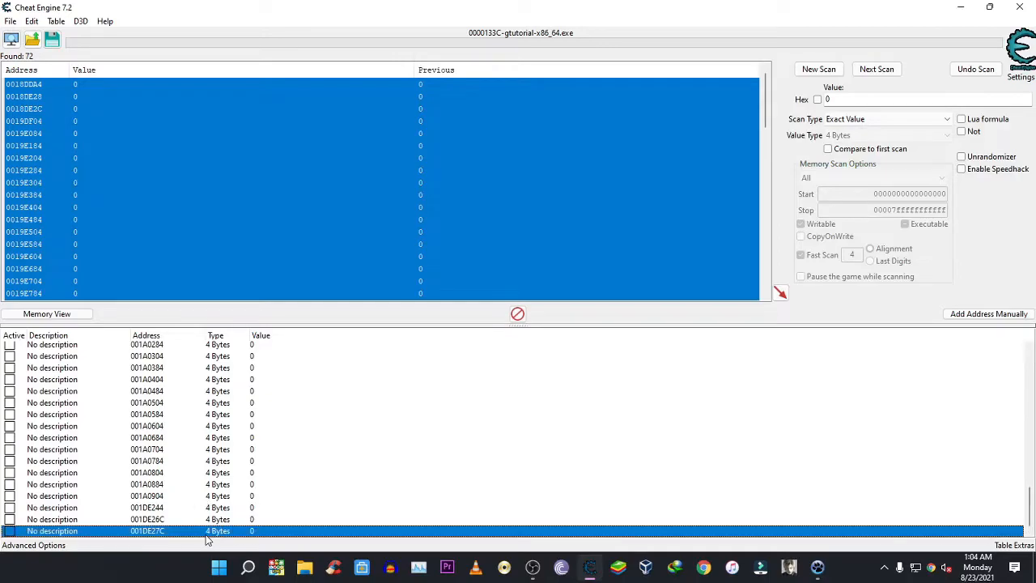
key("F5")
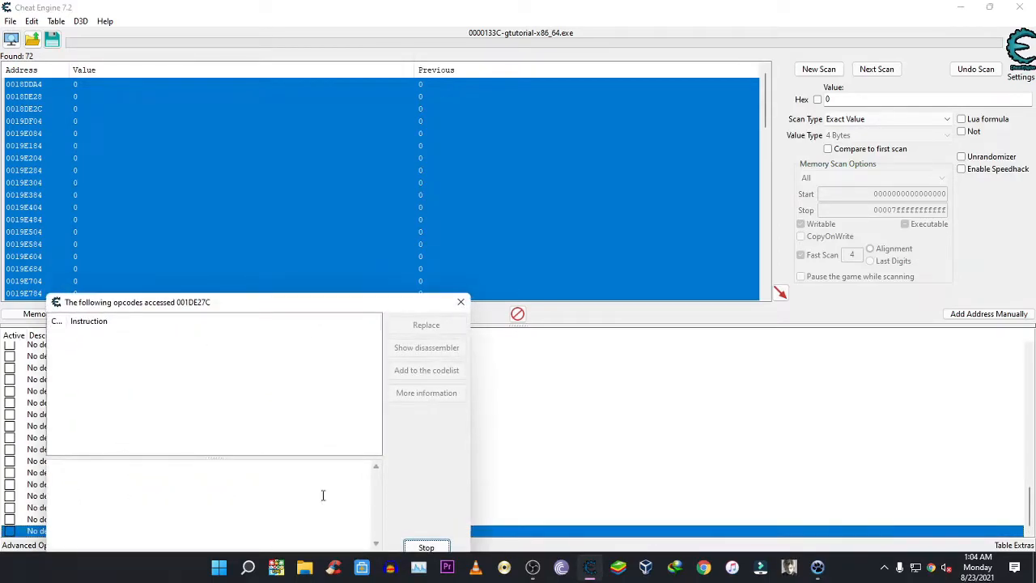
left_click(458, 303)
Step: Check which opcodes access 001DE26C and 001DE244, closing each opcode window
left_click(178, 523)
key("F5")
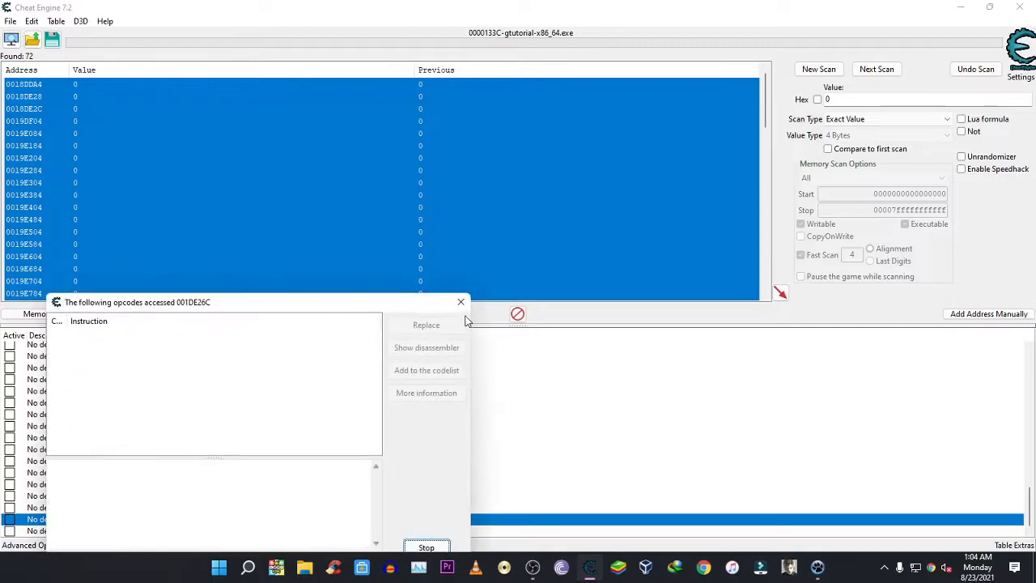
left_click(461, 301)
left_click(181, 507)
key("F5")
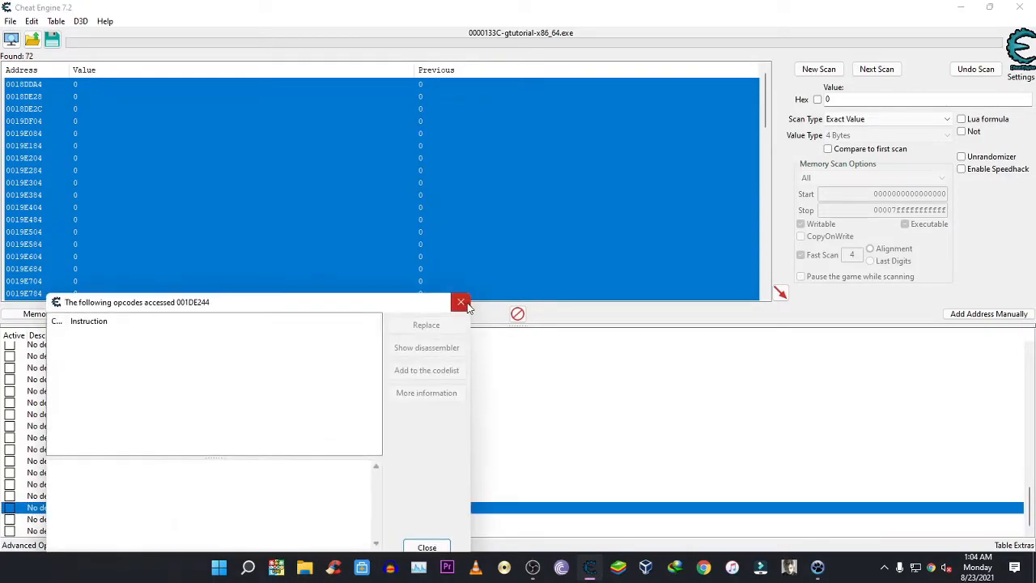
left_click(462, 301)
Step: Check which opcodes access 001A0904 and 001A0884, closing each opcode window
left_click(163, 496)
key("F5")
left_click(461, 301)
left_click(164, 484)
key("F5")
left_click(460, 303)
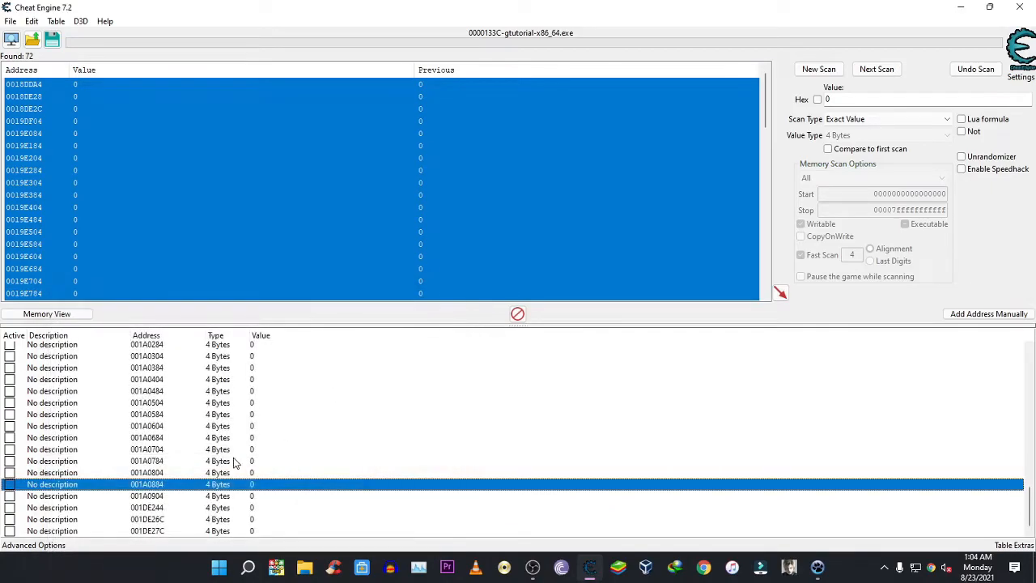
Step: Check which opcodes access 001A0804, close its window, and start the same access check for 001A0784
left_click(146, 472)
key("F5")
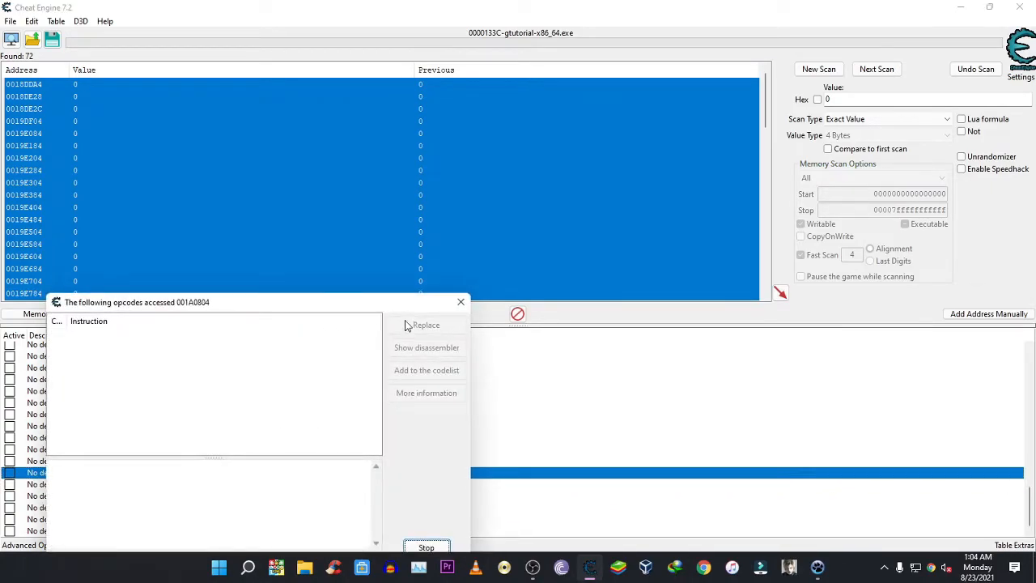
left_click(461, 303)
left_click(150, 462)
key("F5")
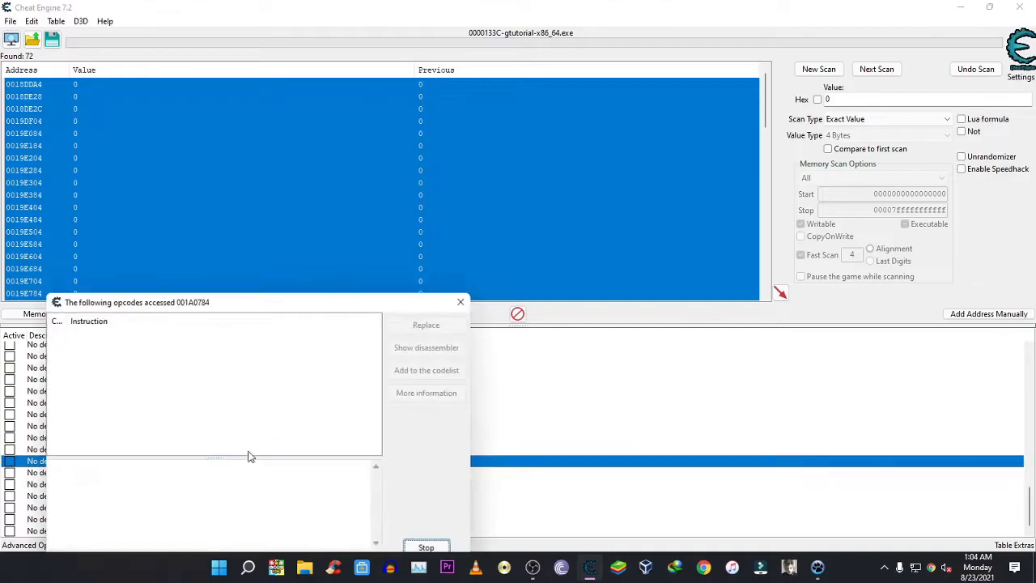
Step: Find out what accesses the addresses 001A0704 and 001A0684, closing each opcode window after checking it
left_click(462, 302)
left_click(148, 450)
key("F5")
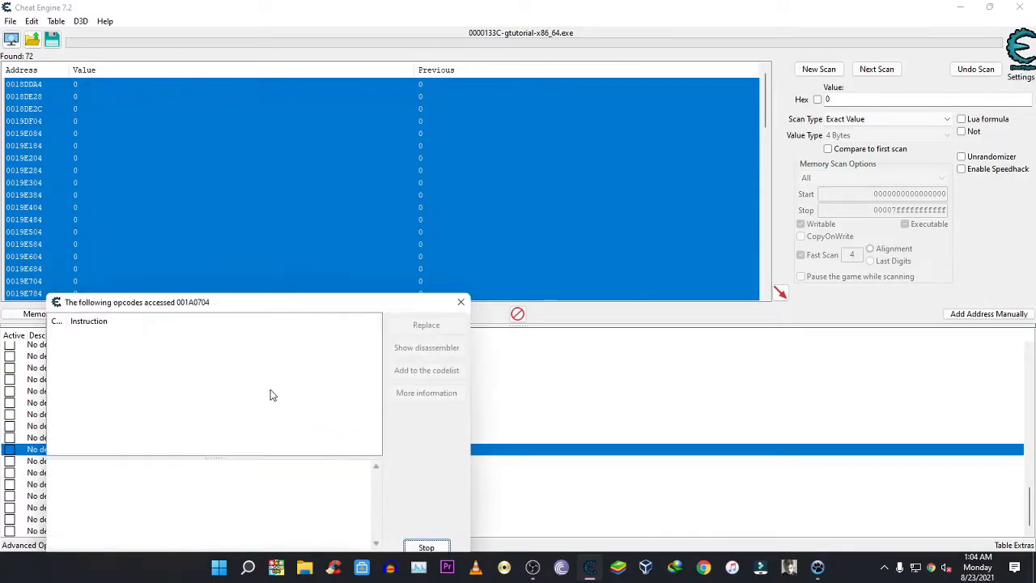
left_click(460, 303)
left_click(150, 438)
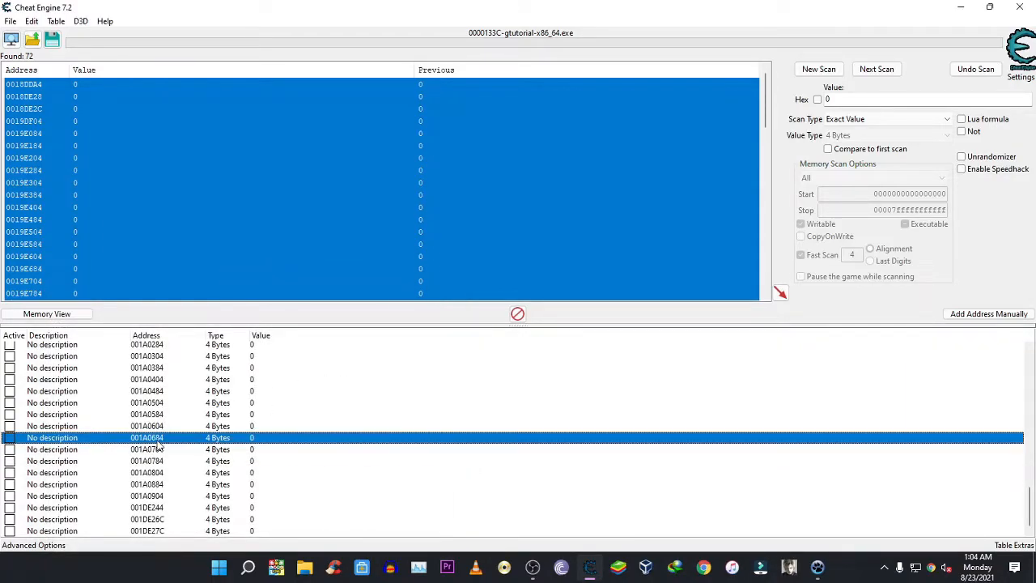
key("F5")
left_click(466, 306)
Step: Find out what accesses the addresses 001A0604 and 001A0584, closing each opcode window after checking it
left_click(154, 427)
key("F5")
left_click(462, 301)
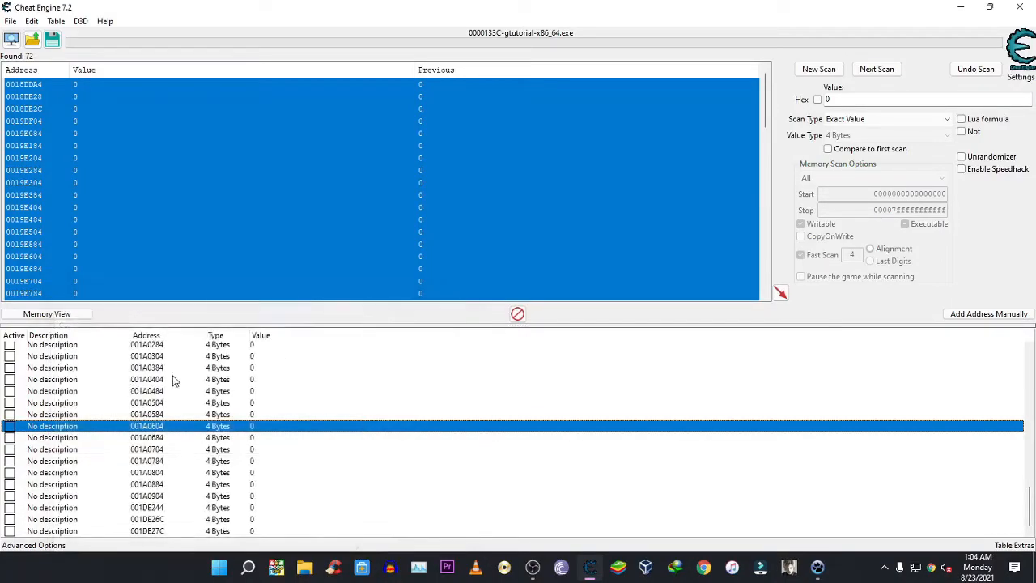
left_click(136, 413)
key("F5")
left_click(461, 303)
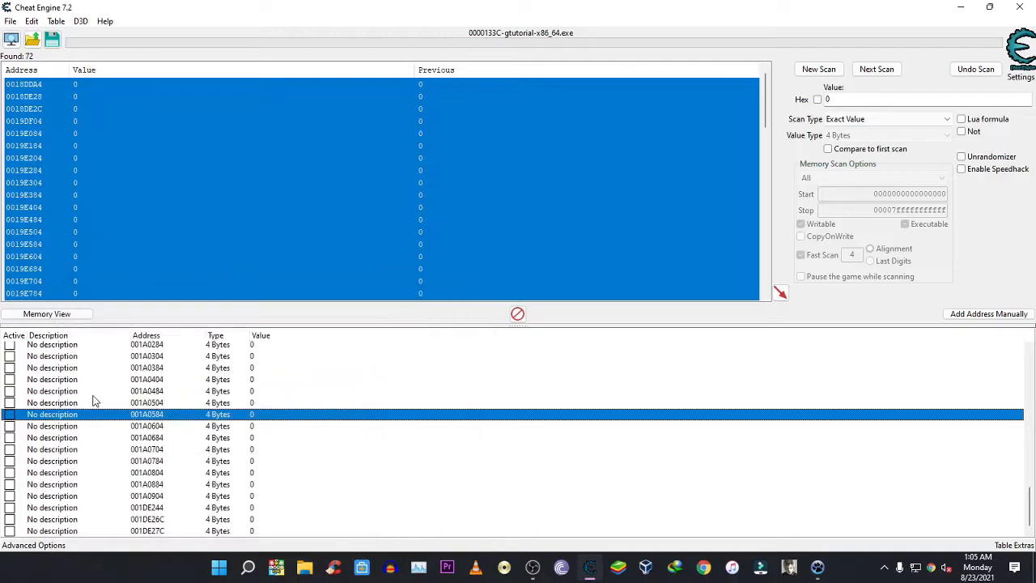
Step: Find out what accesses the addresses 001A0504, 001A0484 and 001A0404, closing each opcode window after checking it
left_click(146, 404)
key("F5")
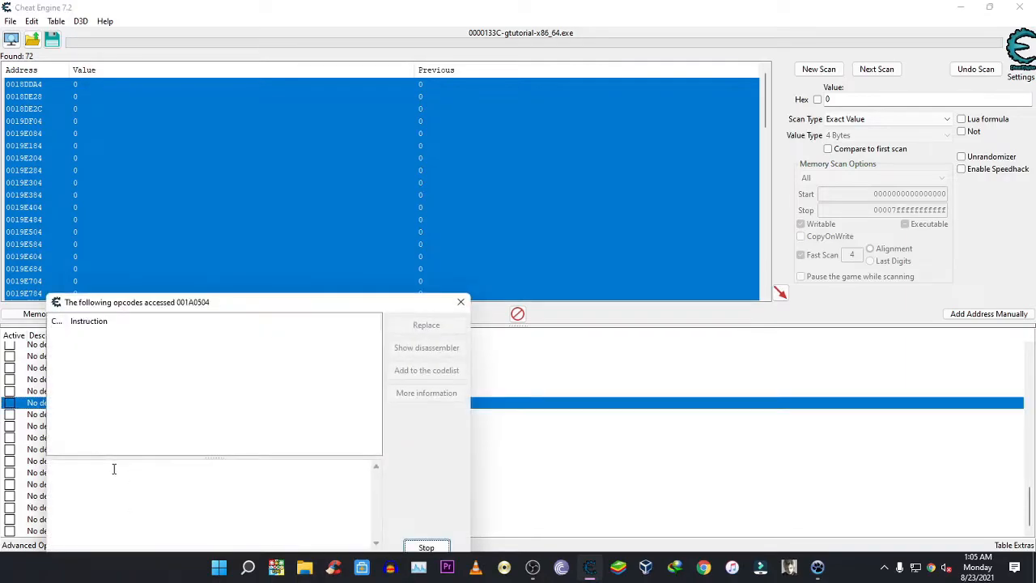
left_click(462, 304)
left_click(161, 392)
key("F5")
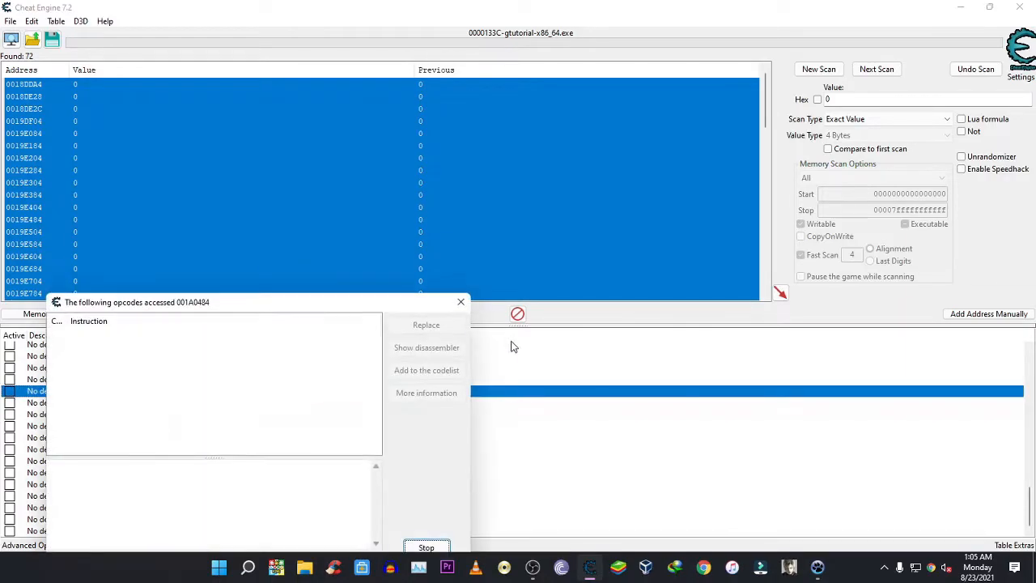
left_click(462, 302)
left_click(169, 379)
key("F5")
left_click(461, 302)
Step: Find out what accesses the addresses 001A0804 and 001A0784, closing each opcode window after checking it
left_click(1030, 348)
left_click(1029, 348)
left_click(1029, 348)
left_click(1030, 348)
left_click(1015, 350)
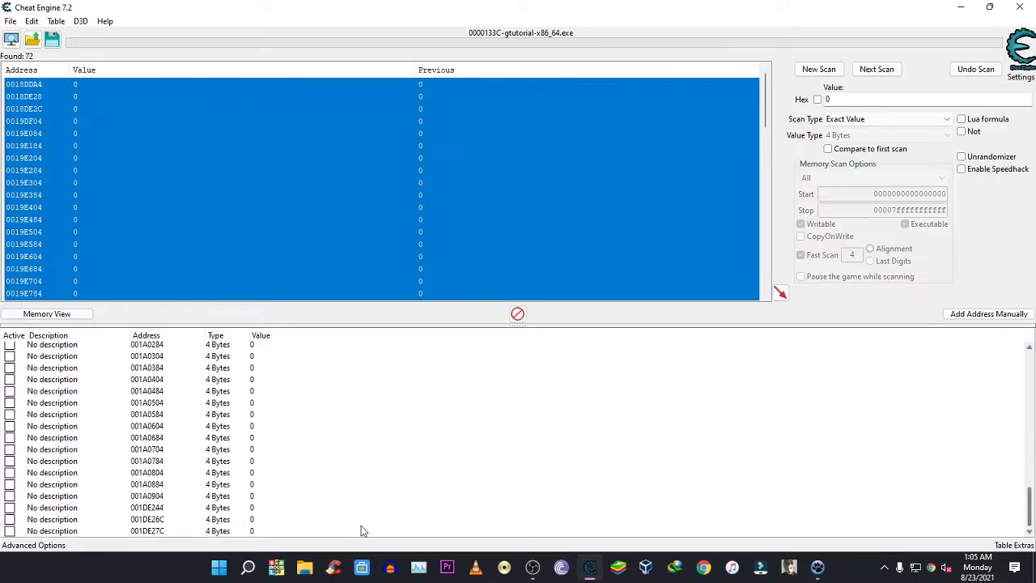
left_click(144, 473)
key("F5")
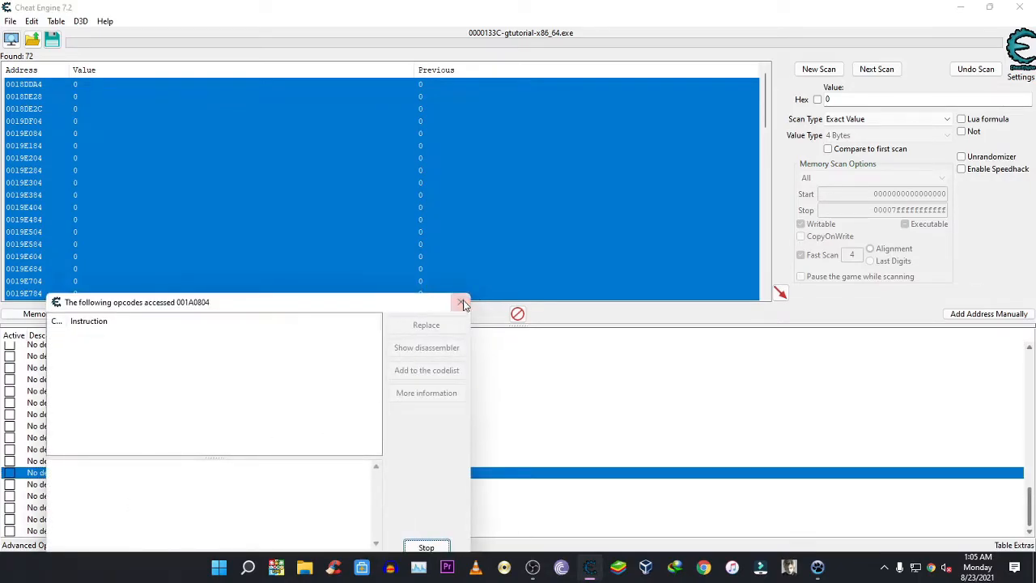
left_click(461, 303)
left_click(159, 460)
key("F5")
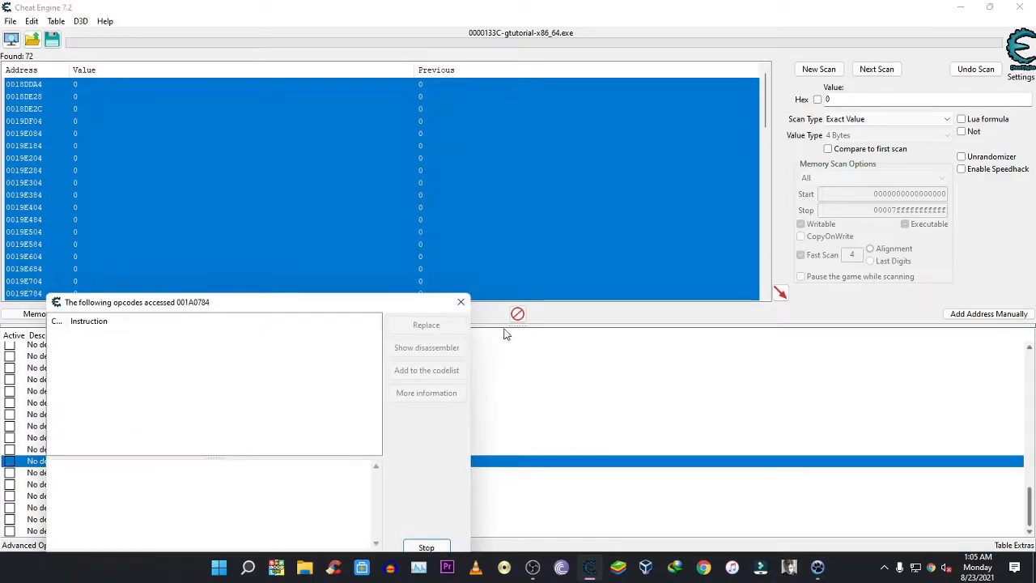
left_click(461, 303)
Step: Recheck which opcodes access the addresses 001A0704 and 001A0684, closing each opcode window after viewing it
left_click(159, 449)
key("F5")
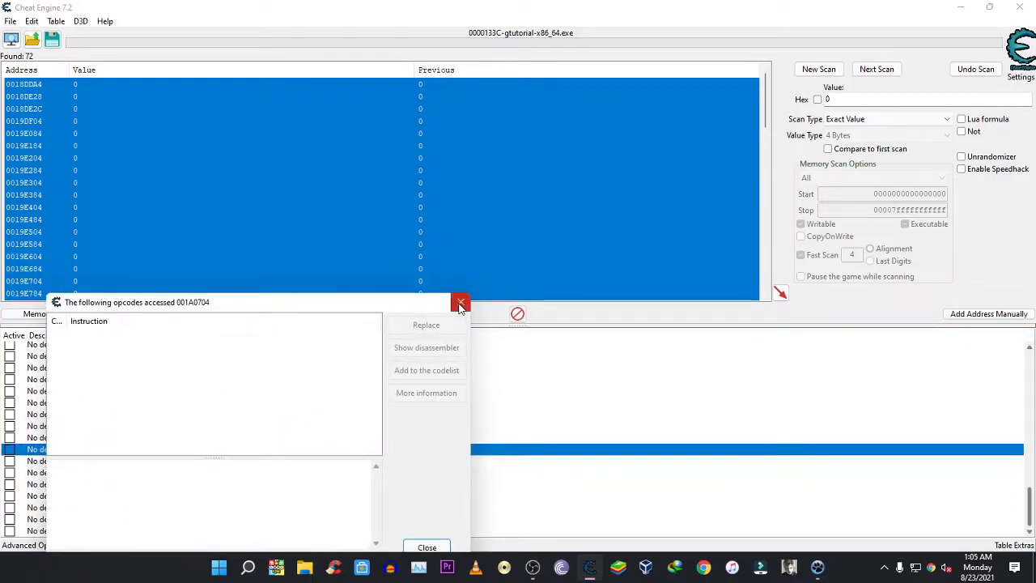
left_click(460, 304)
key("F5")
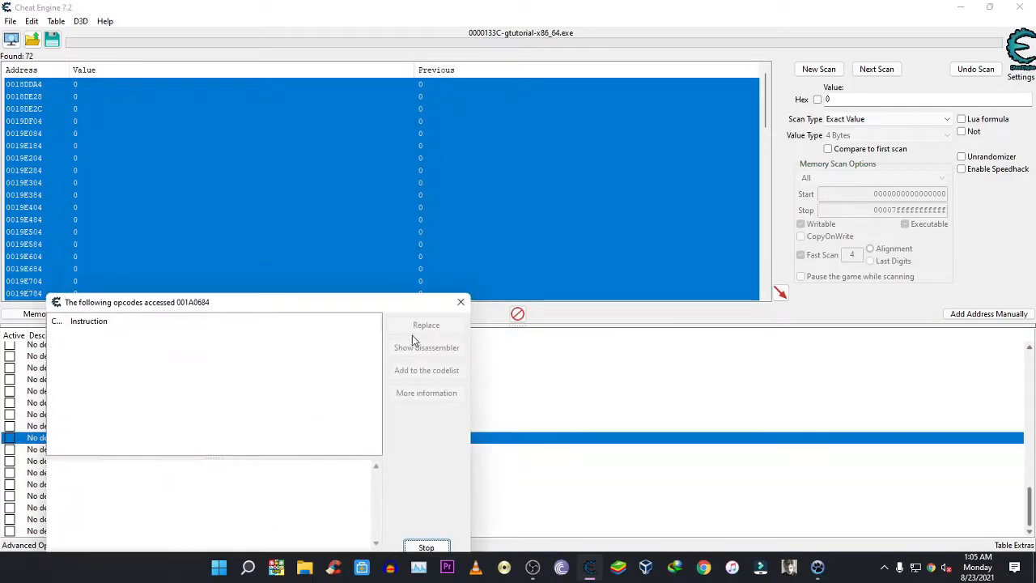
left_click(461, 302)
Step: Recheck which opcodes access the addresses 001A0604 and 001A0584, closing each opcode window after viewing it
left_click(158, 426)
key("F5")
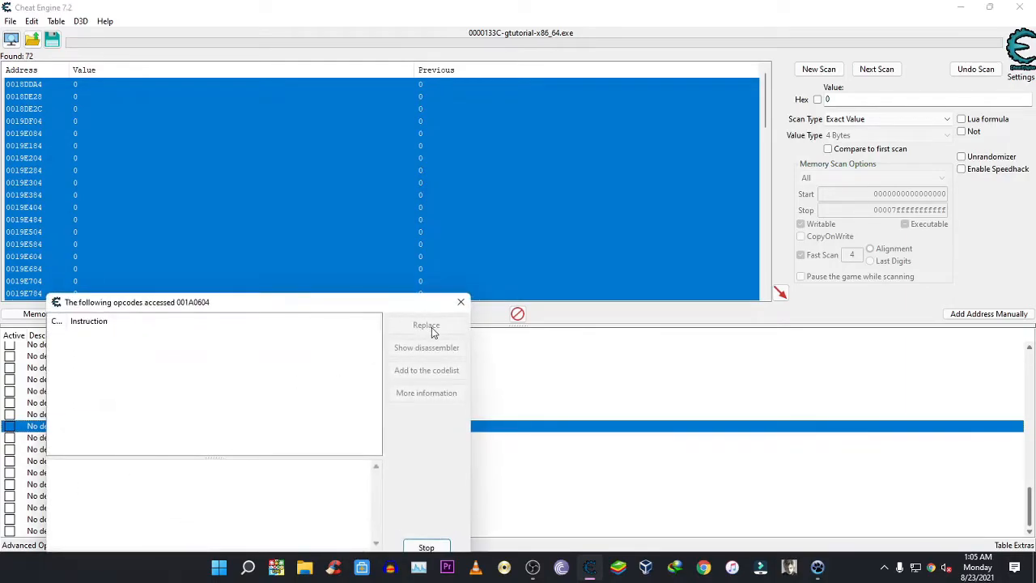
left_click(460, 302)
left_click(156, 415)
key("F5")
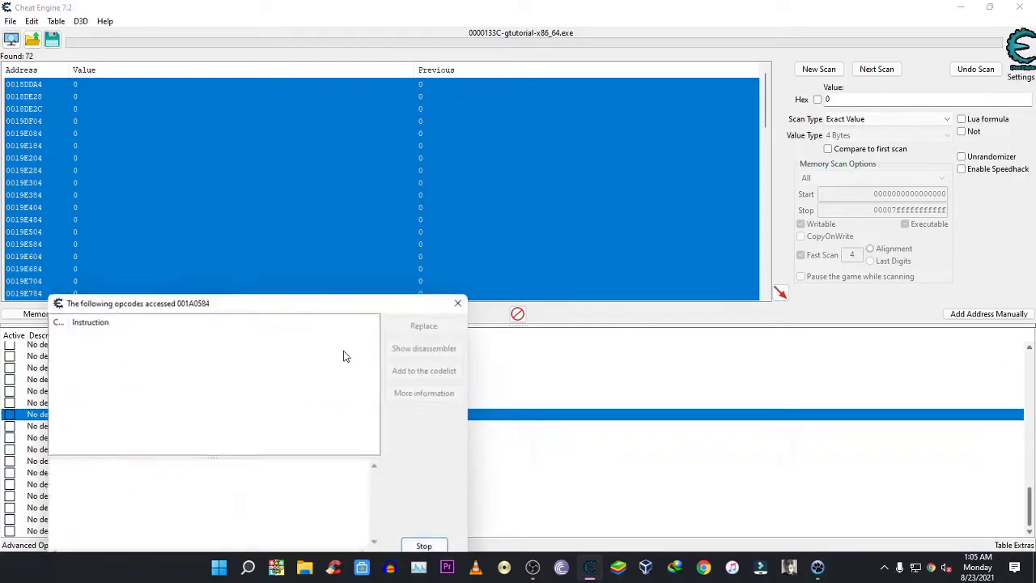
left_click(461, 301)
Step: Recheck which opcodes access the addresses 001A0504 and 001A0484, closing each opcode window after viewing it
left_click(155, 405)
key("F5")
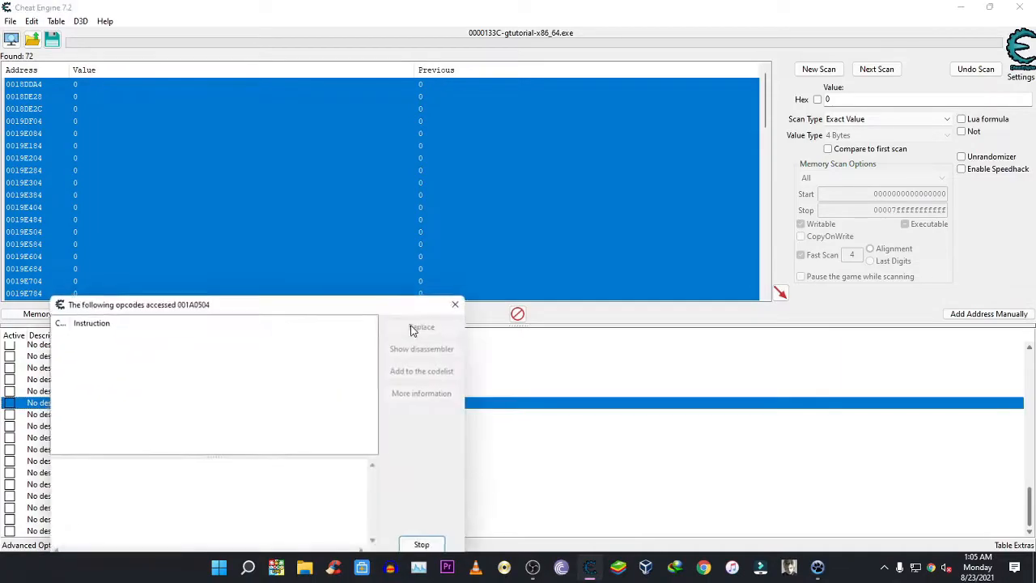
left_click(460, 301)
left_click(152, 392)
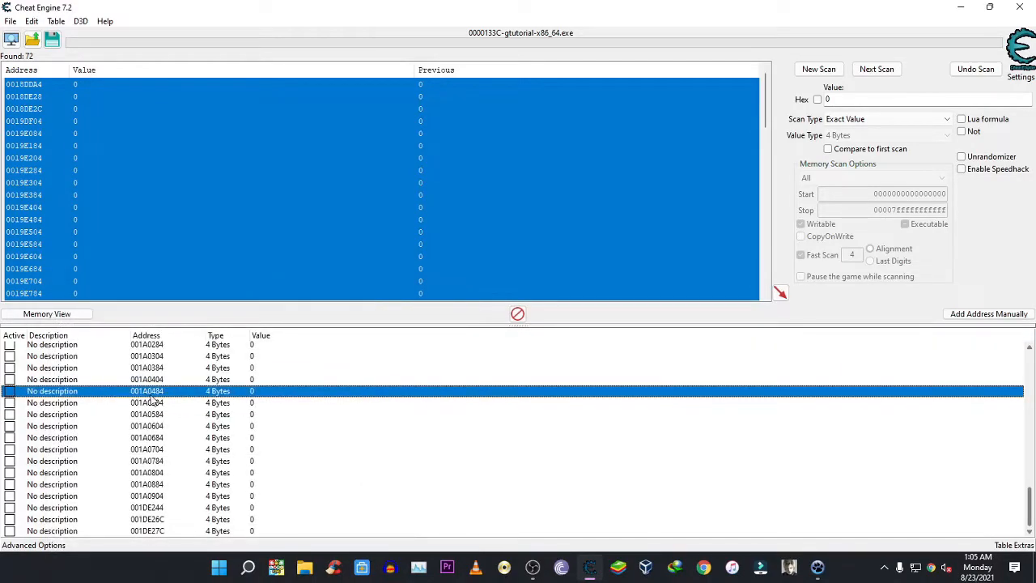
key("F5")
left_click(461, 302)
Step: Find out what accesses the addresses 001A0404 and 001A0384, closing each opcode window after checking it
left_click(154, 379)
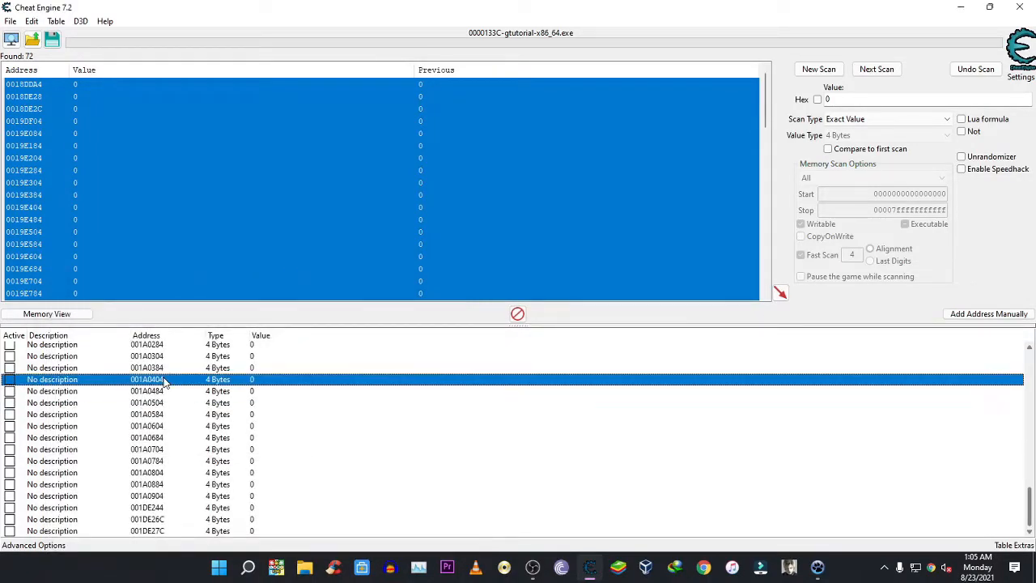
key("F5")
left_click(461, 302)
left_click(145, 369)
key("F5")
left_click(460, 302)
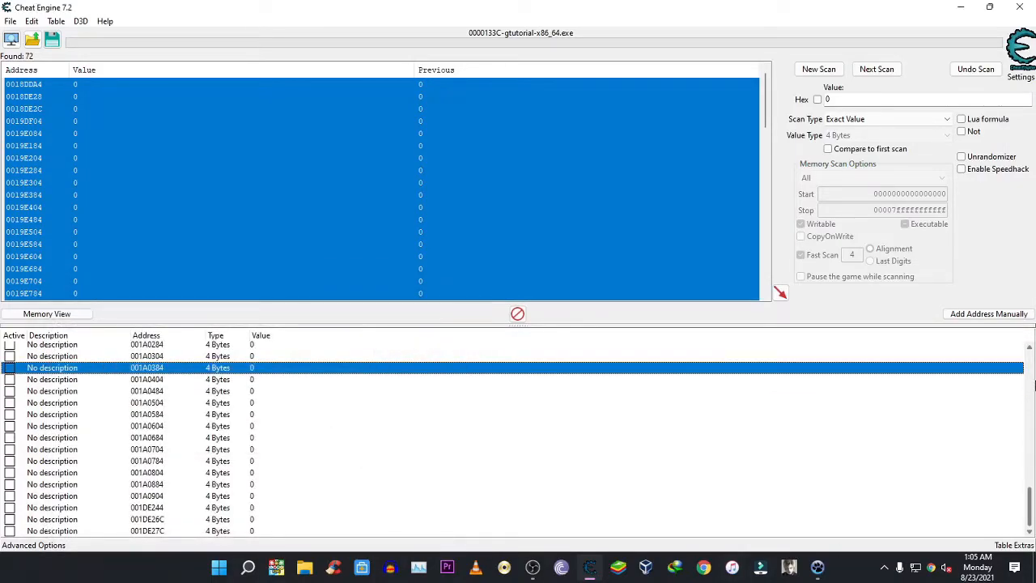
Step: Find out what accesses the addresses 001A0304 and 001A0284, closing each opcode window after checking it
scroll(433, 425, "up", 3)
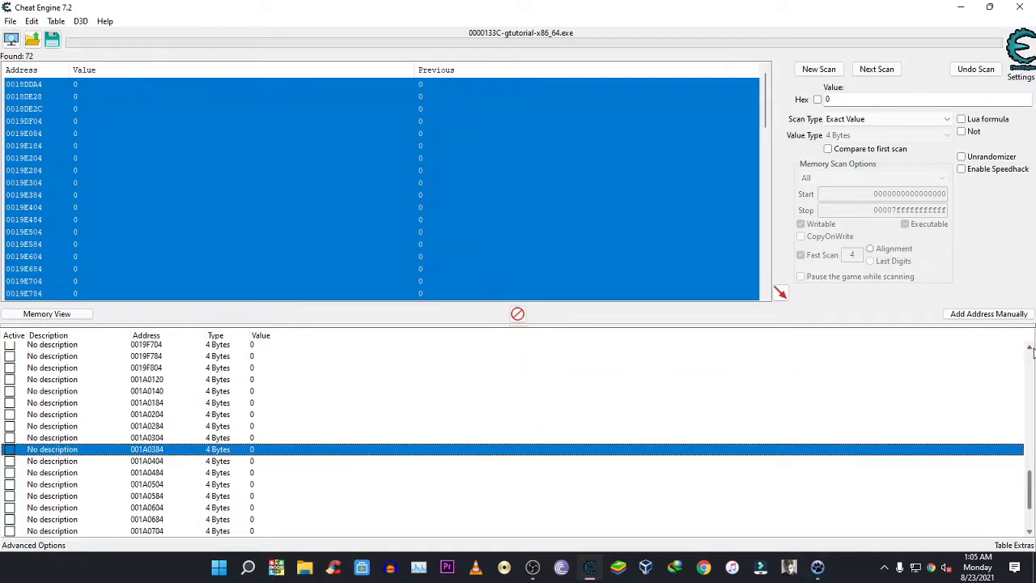
left_click(181, 461)
key("F5")
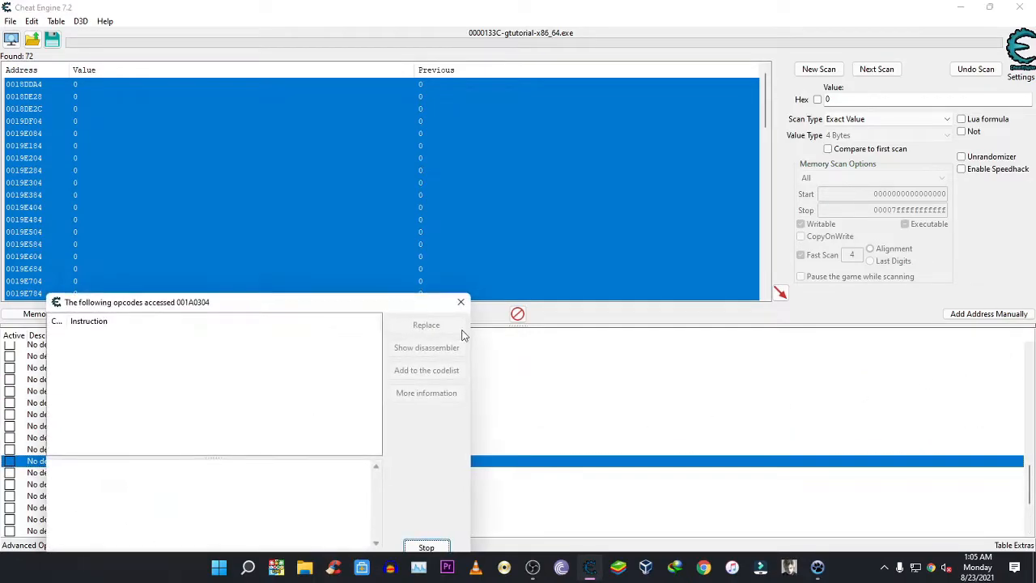
left_click(461, 302)
left_click(150, 449)
key("F5")
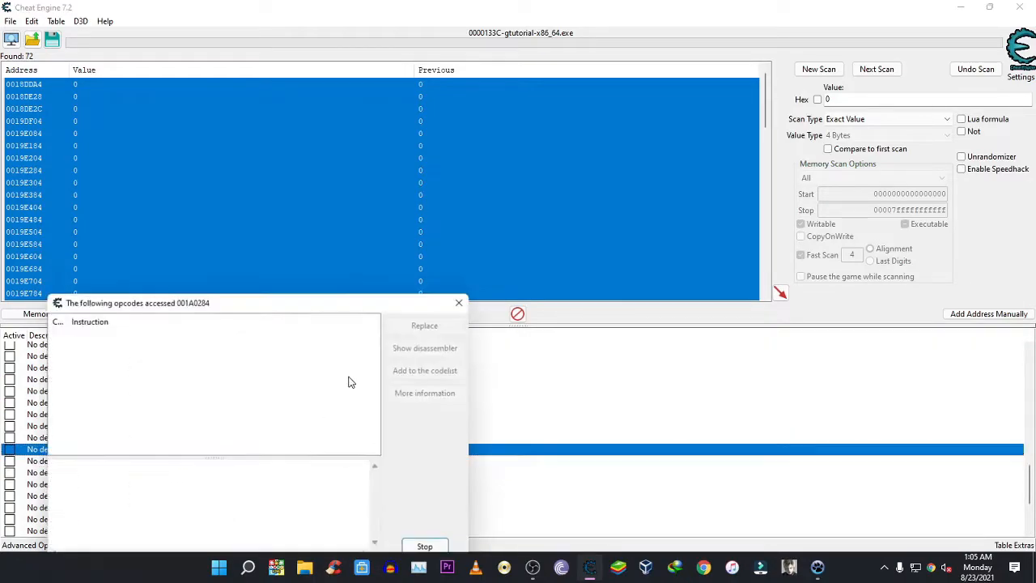
left_click(460, 302)
Step: Find out what accesses the addresses 001A0204 and 001A0184, closing each opcode window after checking it
left_click(151, 438)
key("F5")
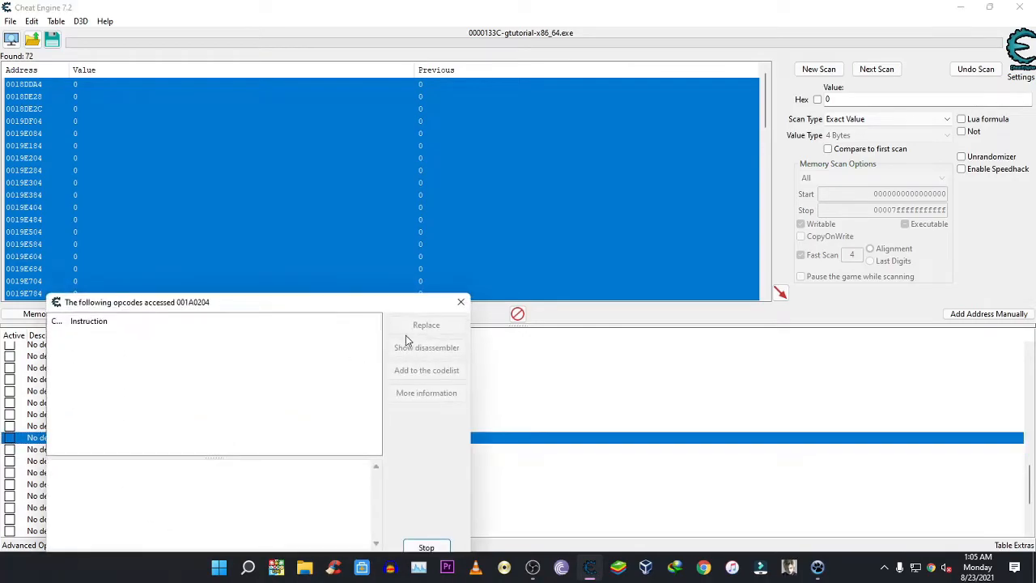
left_click(461, 302)
left_click(147, 426)
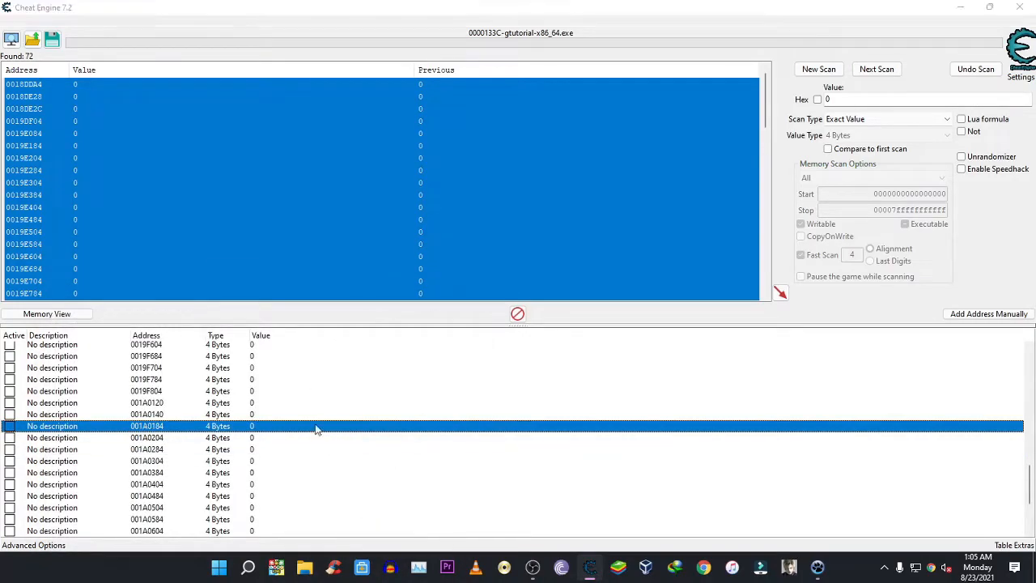
key("F5")
left_click(460, 302)
Step: Find out what accesses the address 001A0140, and close the opcode window for 001A0120
left_click(158, 415)
key("F5")
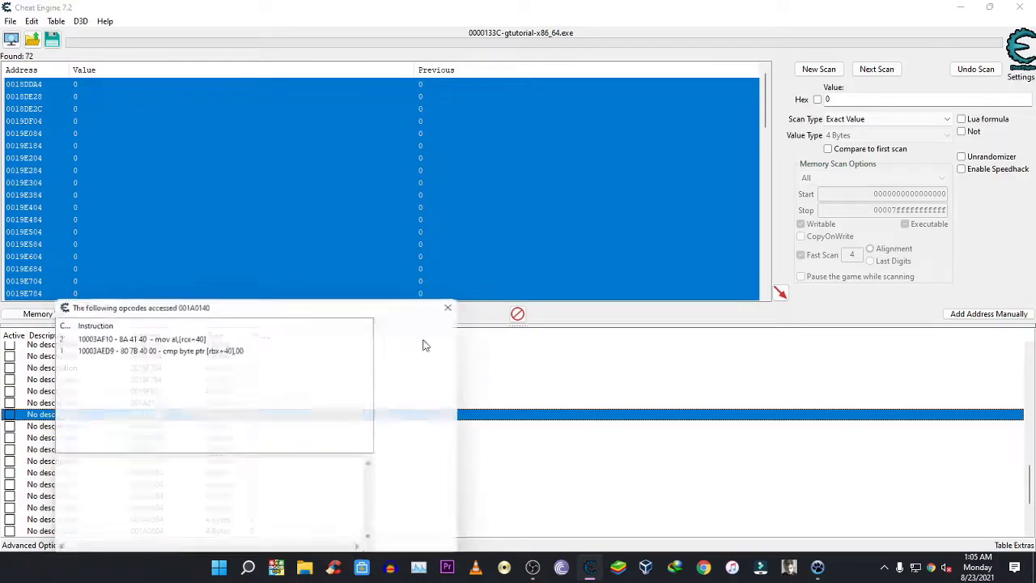
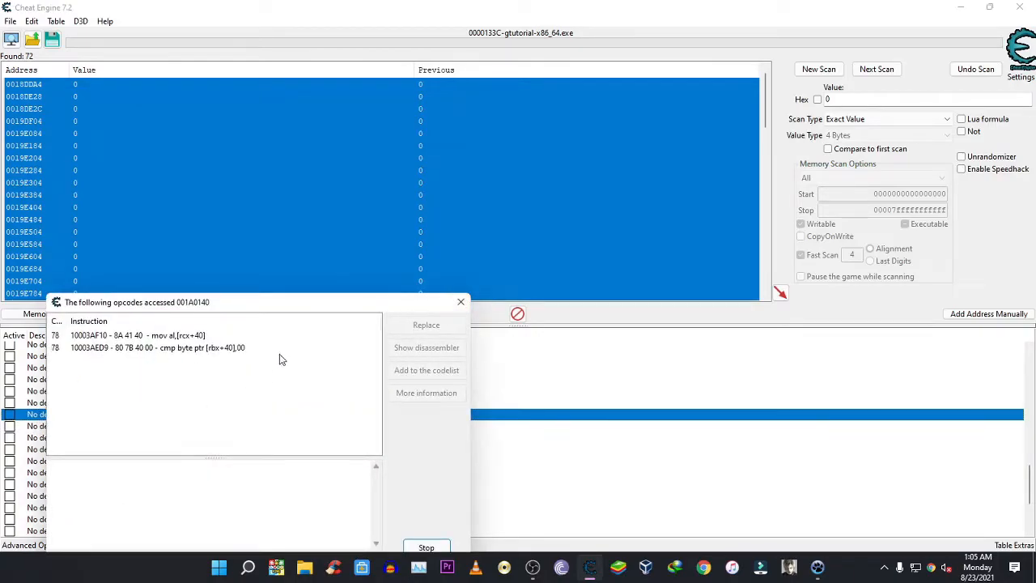
left_click(956, 14)
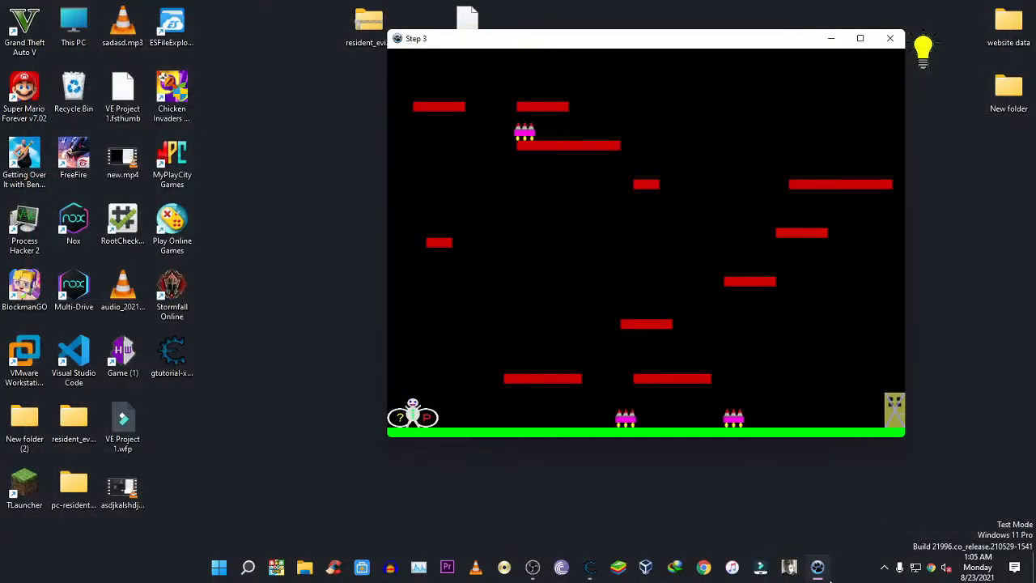
left_click(590, 567)
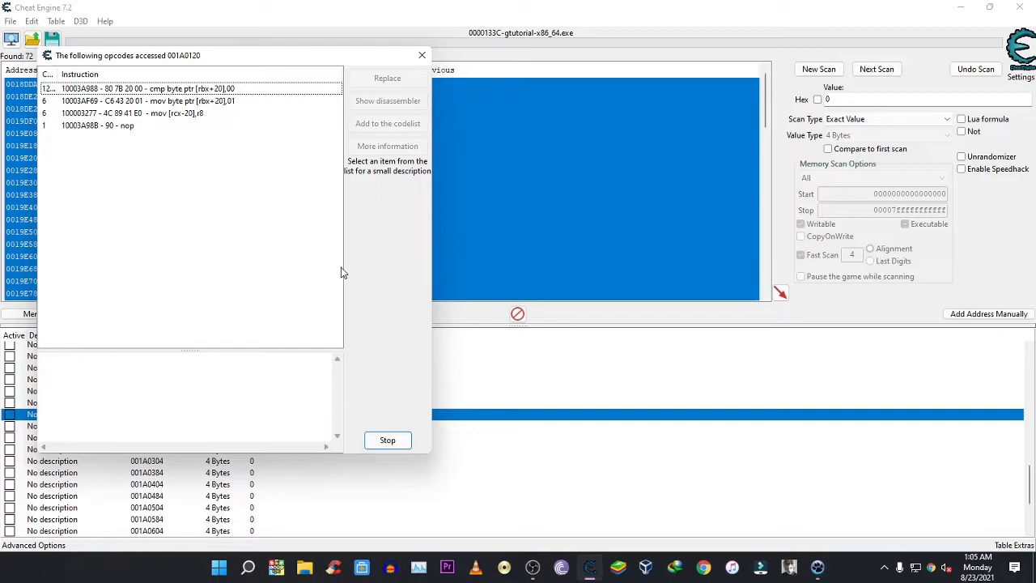
left_click_drag(252, 60, 653, 119)
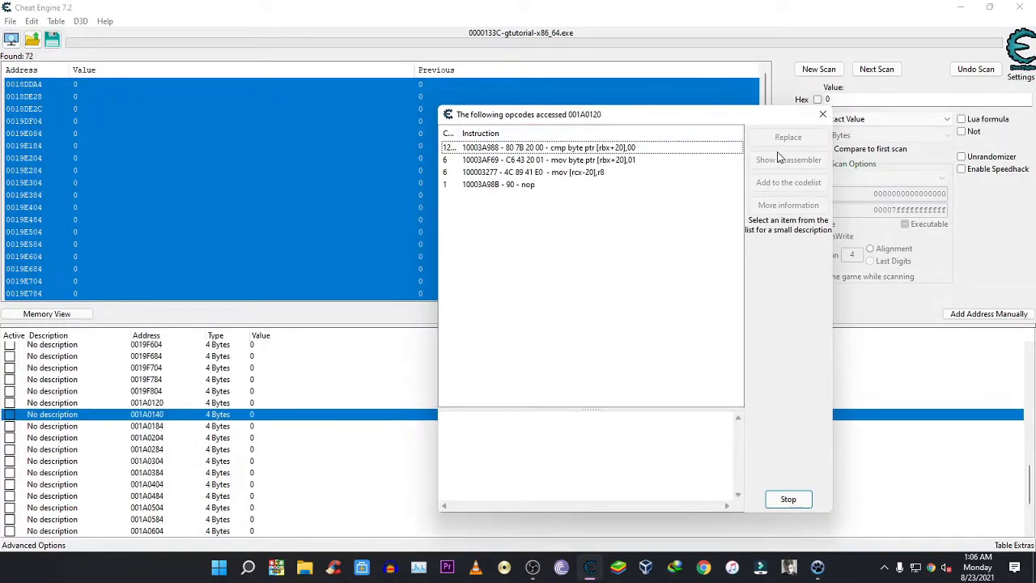
left_click(823, 118)
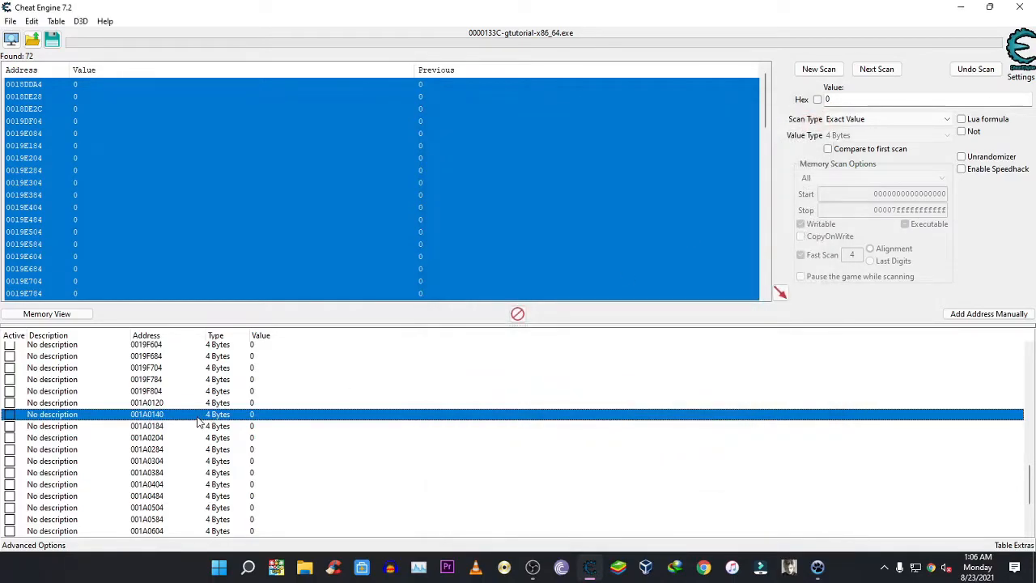
Step: Start monitoring accesses to the address 001A0140 again and reposition its opcode window so it is fully visible
key("F5")
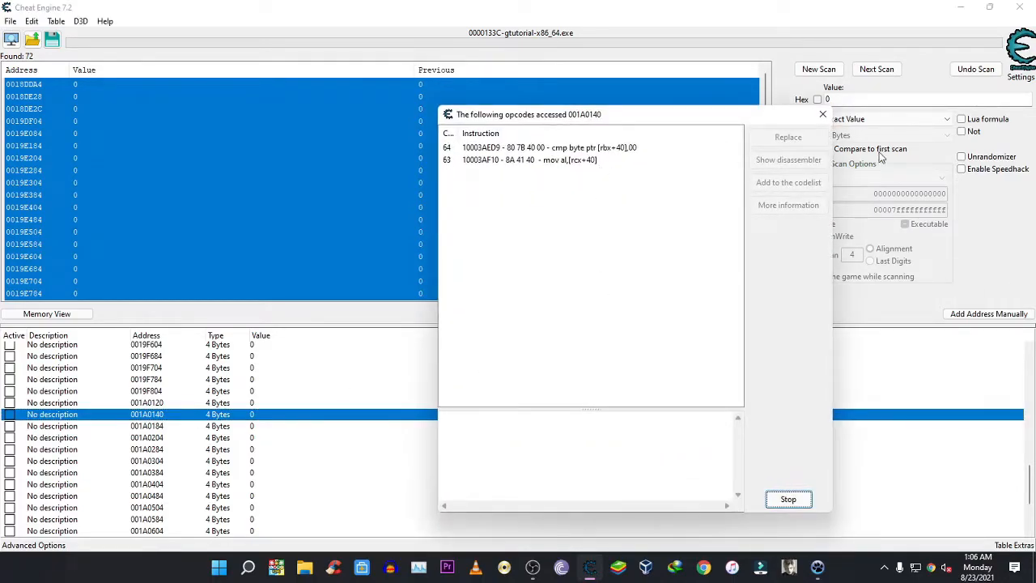
left_click(962, 8)
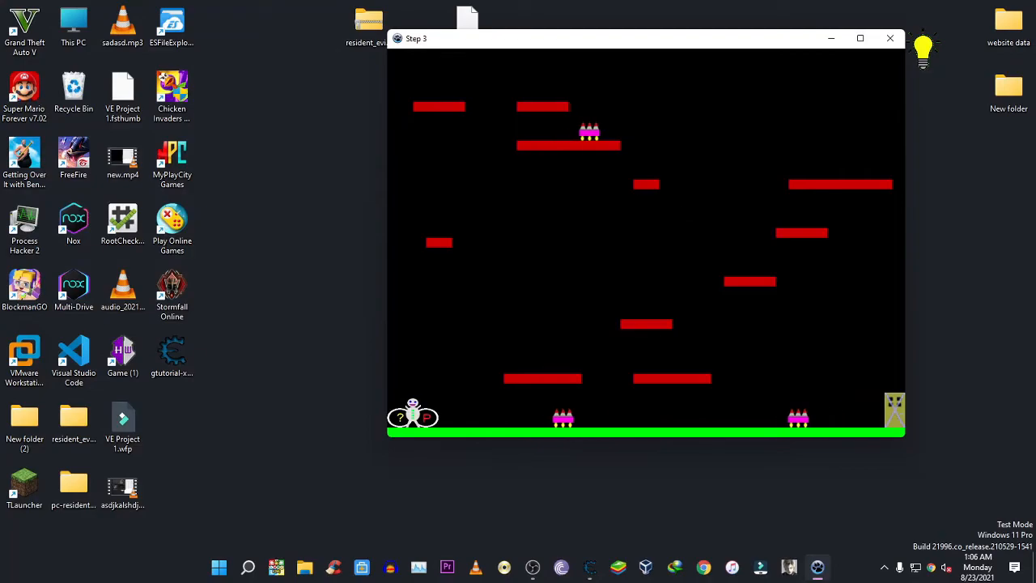
left_click(591, 568)
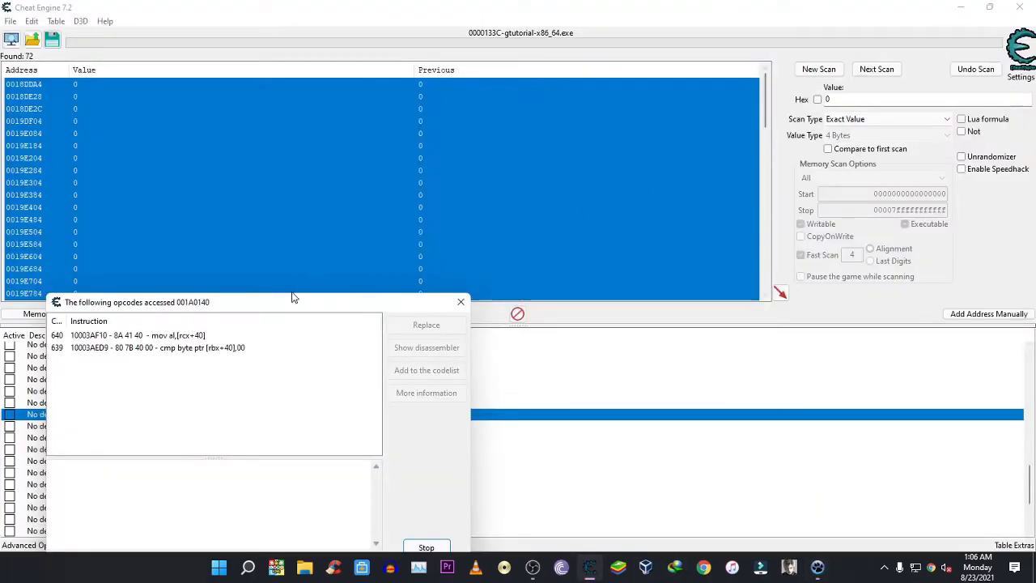
left_click_drag(280, 303, 380, 160)
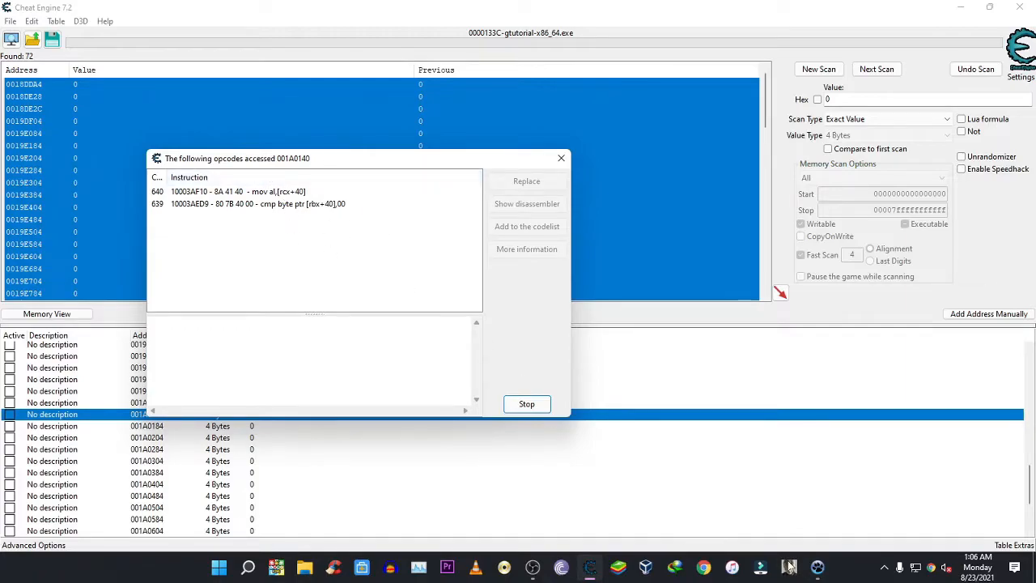
Step: Place the Step 3 game beside the 001A0140 opcode list and move the character right to test for new accesses
left_click(817, 567)
left_click_drag(637, 55, 778, 51)
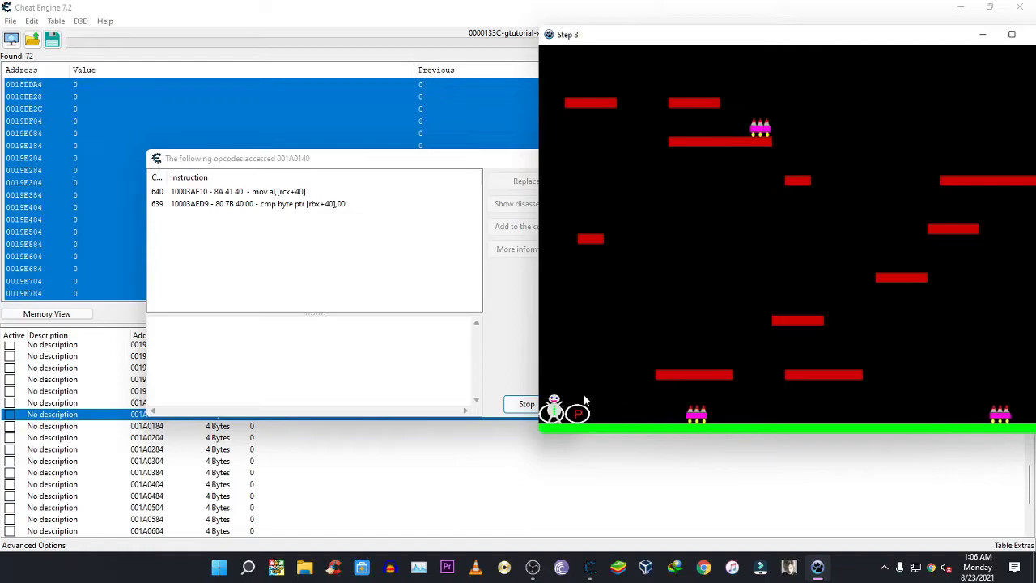
key("Right")
key("Right")
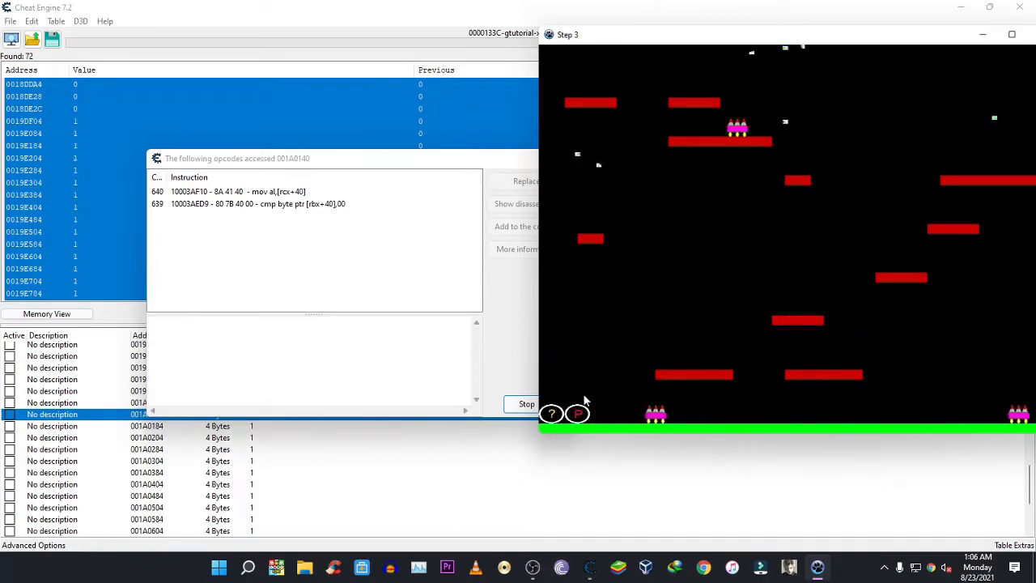
left_click(358, 273)
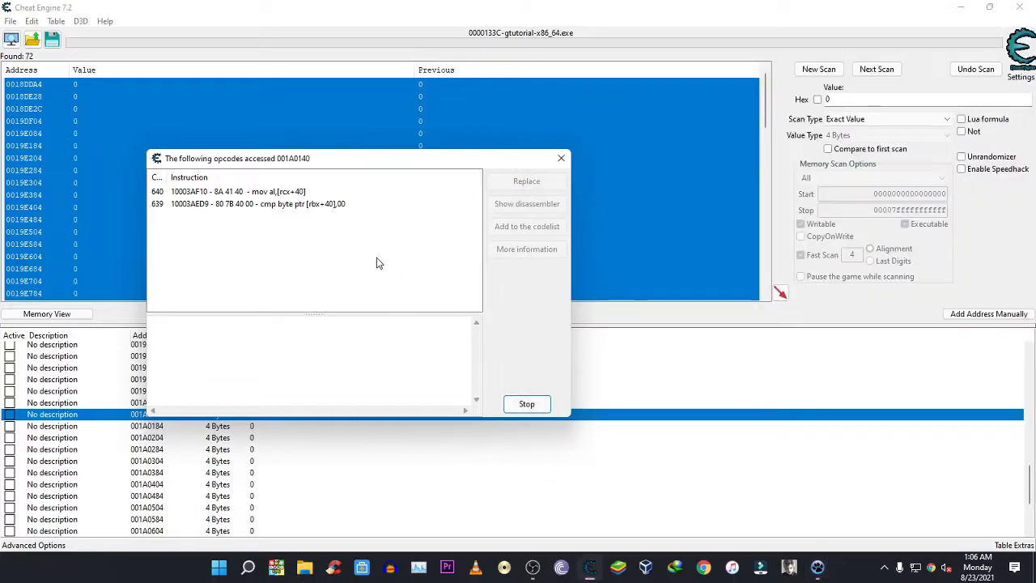
Step: Replace the cmp byte ptr [rbx+40],00 instruction with code that does nothing, keeping the suggested name, and check the Step 3 game
left_click_drag(338, 160, 419, 149)
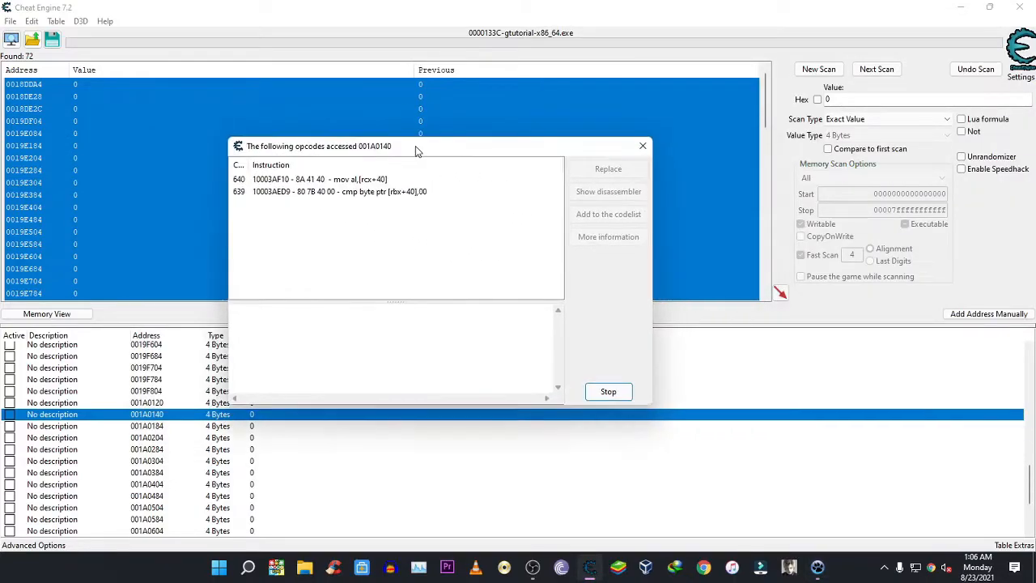
right_click(399, 198)
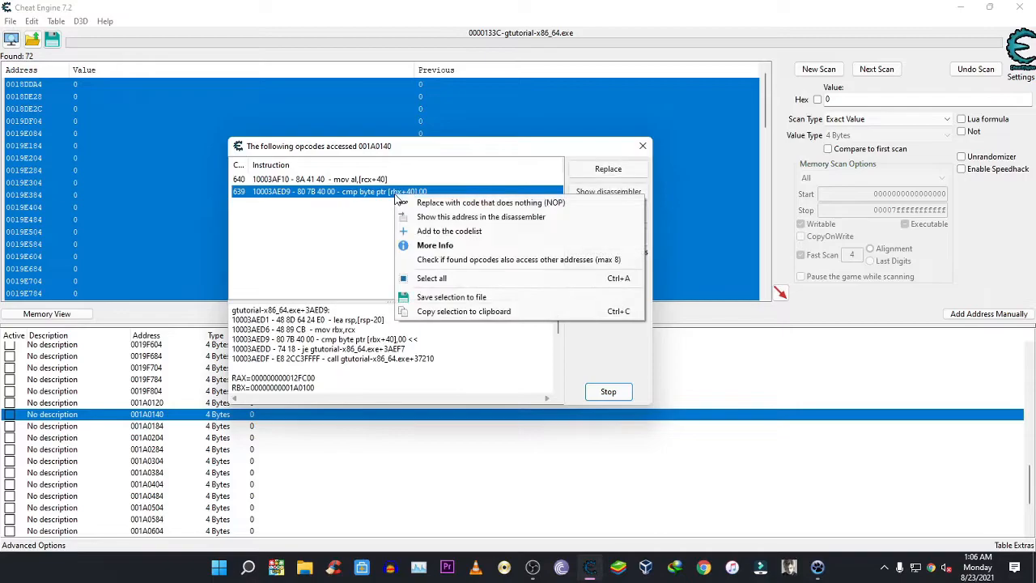
left_click(427, 204)
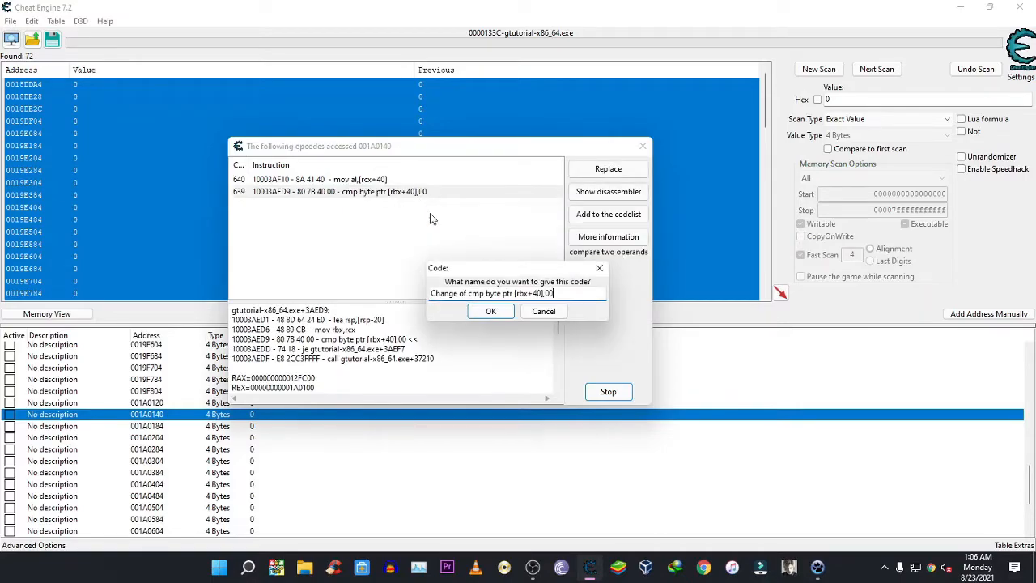
left_click(490, 312)
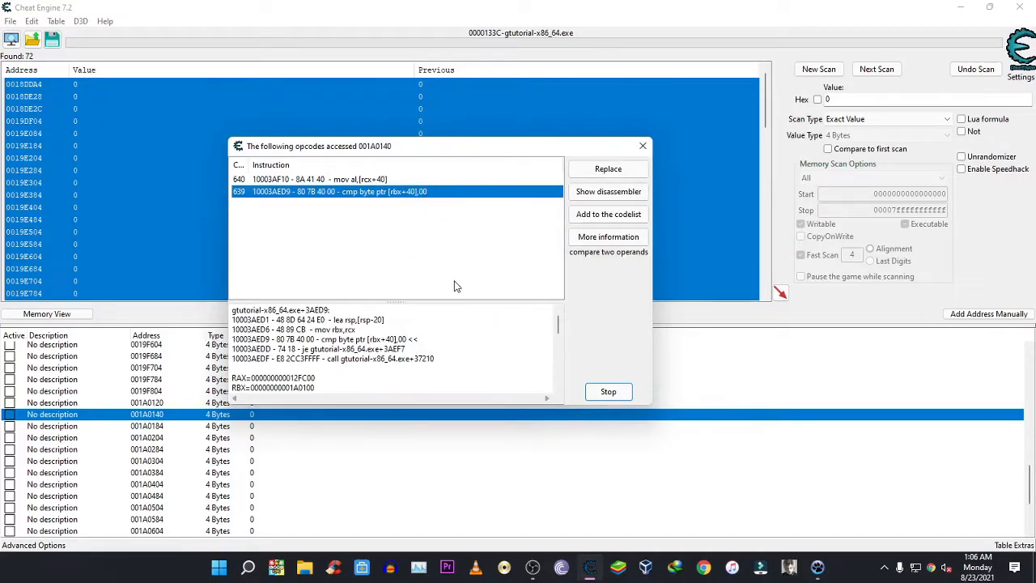
left_click(814, 569)
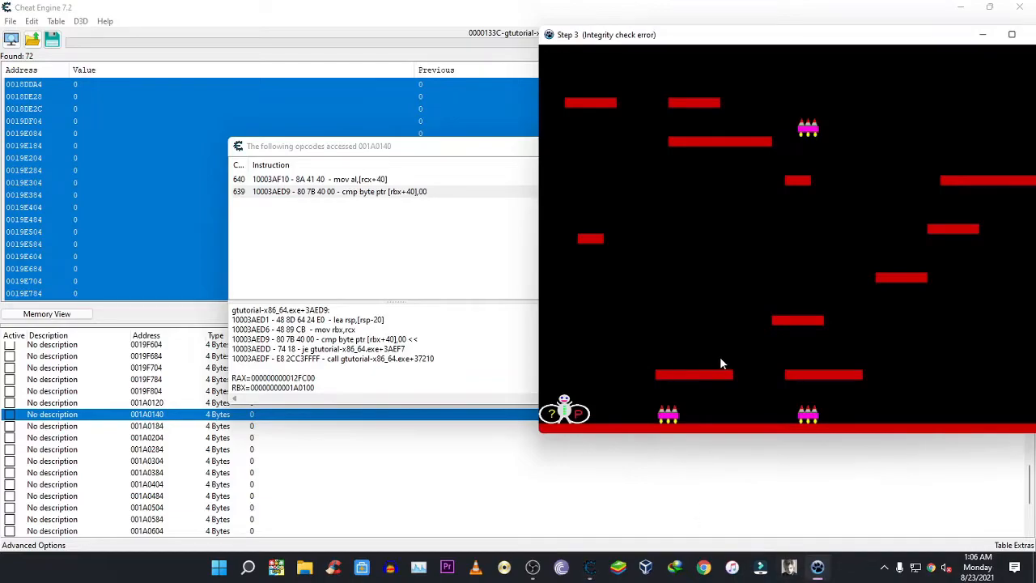
Step: Restore the original code of the cmp byte ptr [rbx+40],00 instruction in the disassembler and check the Step 3 game
right_click(348, 195)
left_click(379, 203)
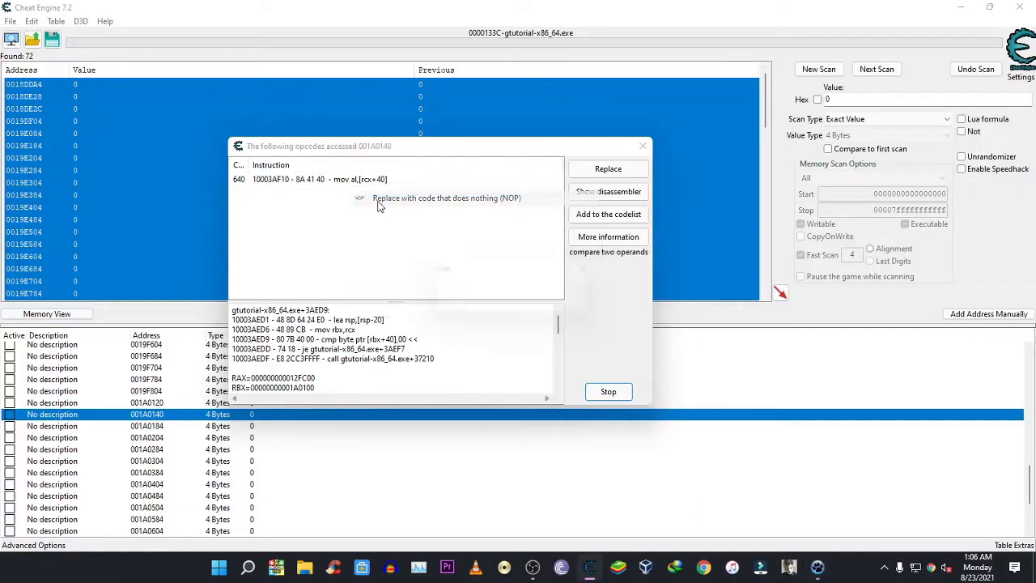
left_click(543, 311)
left_click(612, 192)
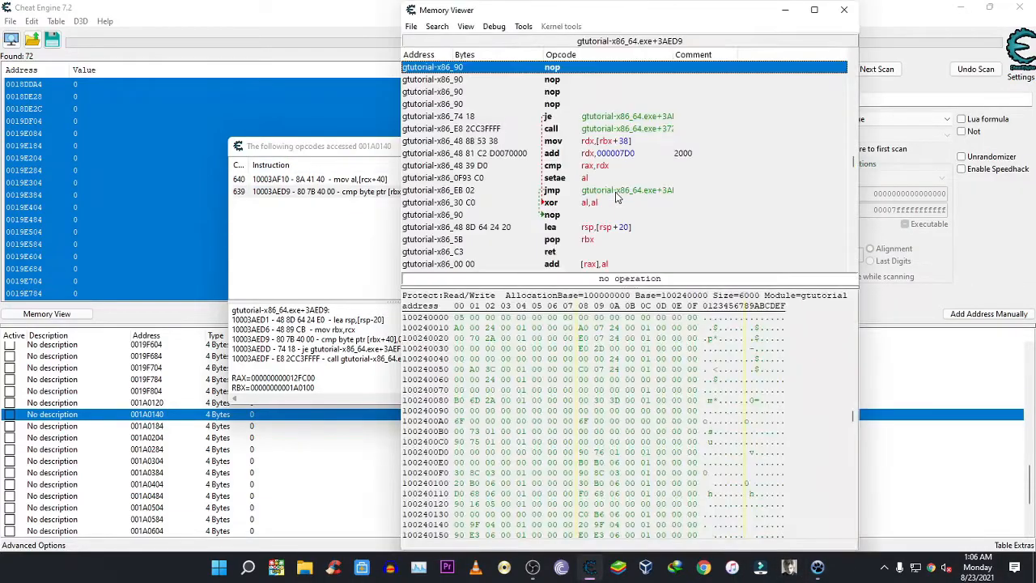
right_click(557, 73)
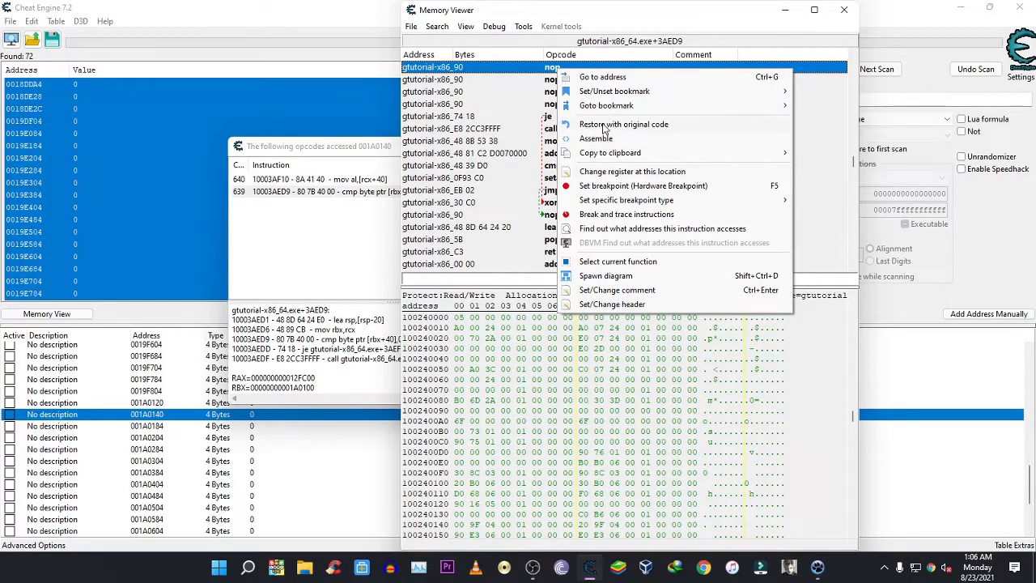
left_click(604, 125)
left_click(818, 567)
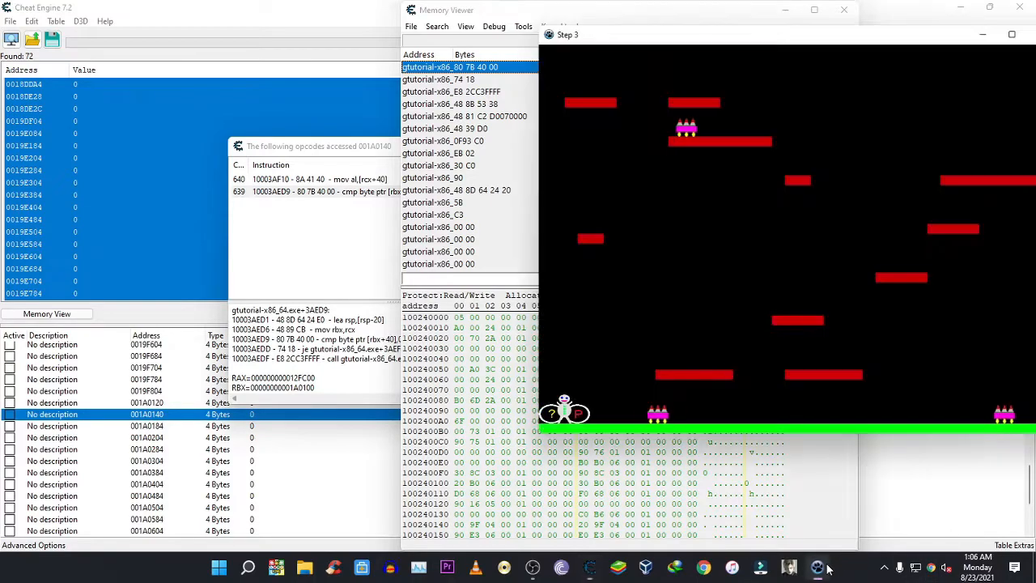
Step: Close the 001A0140 opcode window, find out what accesses the address 001A0184, and close its opcode window
left_click(356, 230)
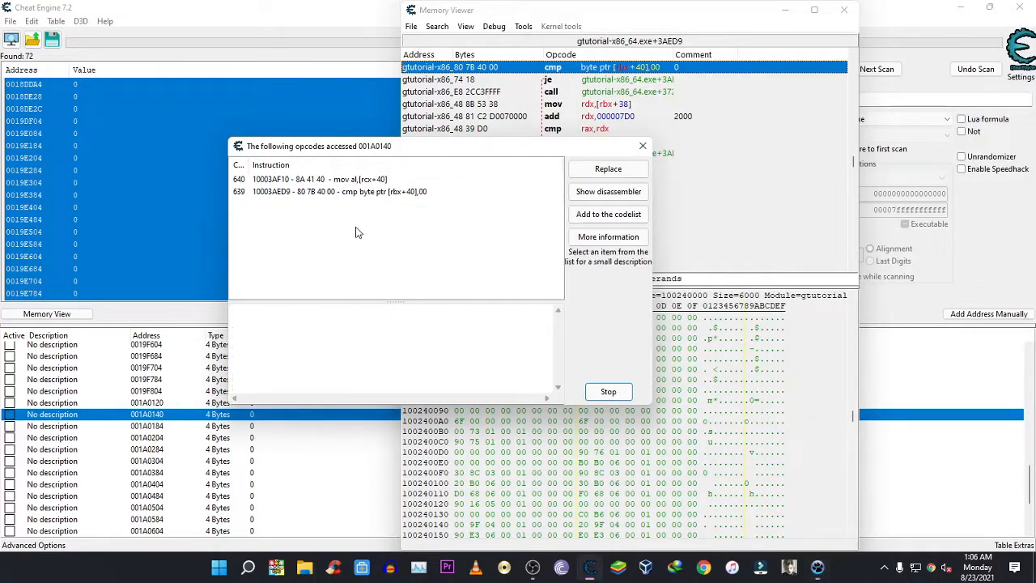
left_click(644, 147)
left_click(220, 431)
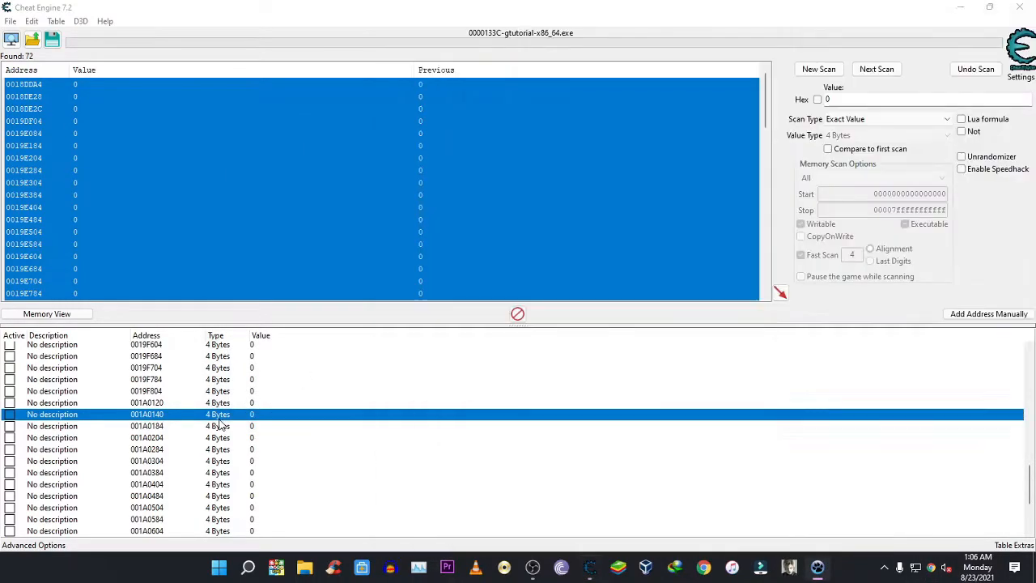
left_click(219, 430)
key("F5")
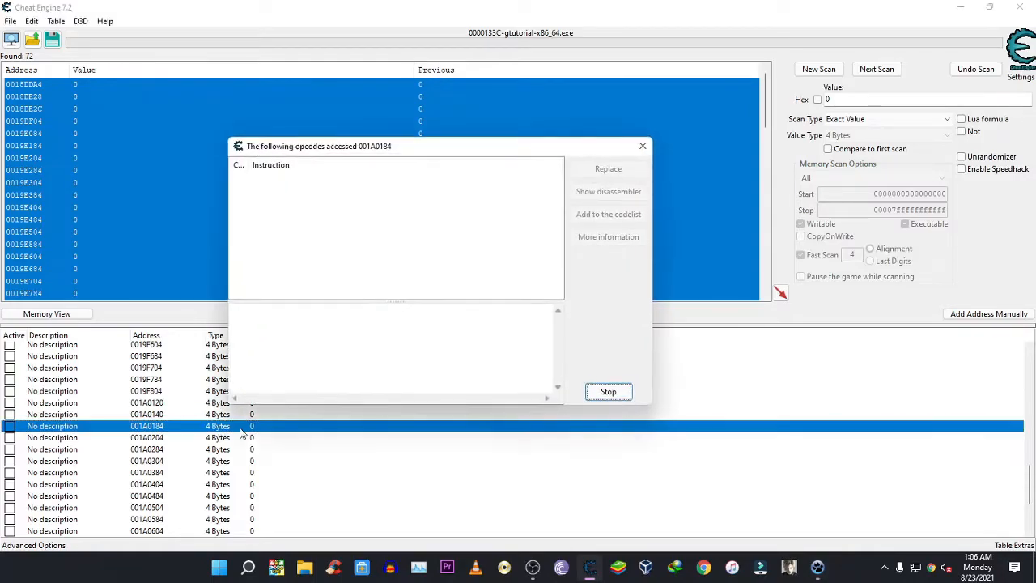
left_click(642, 146)
Step: Find out what accesses the addresses 001A0140 and 001A0120, closing each opcode window after checking it
left_click(263, 413)
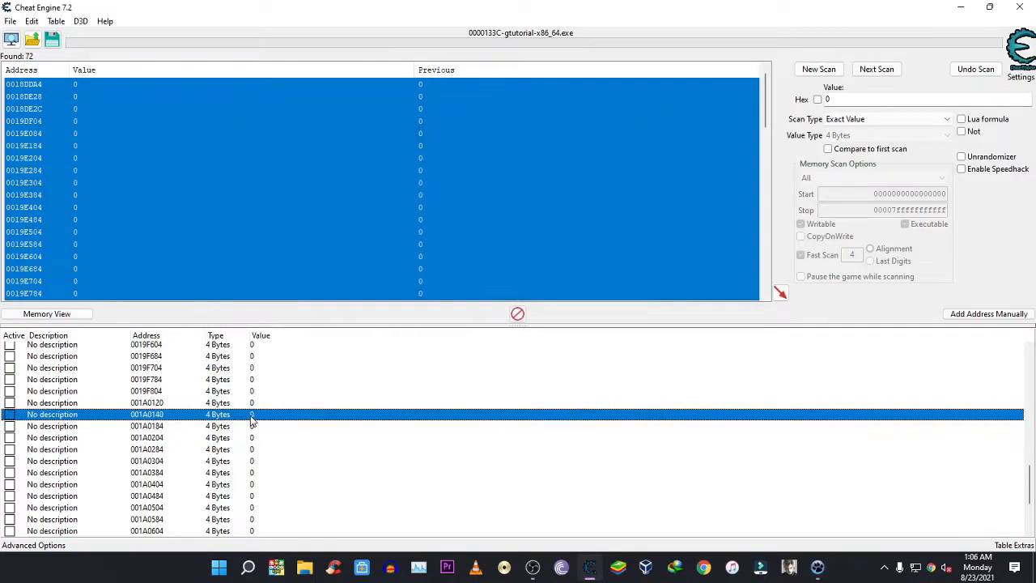
key("F5")
left_click(643, 145)
left_click(204, 404)
key("F5")
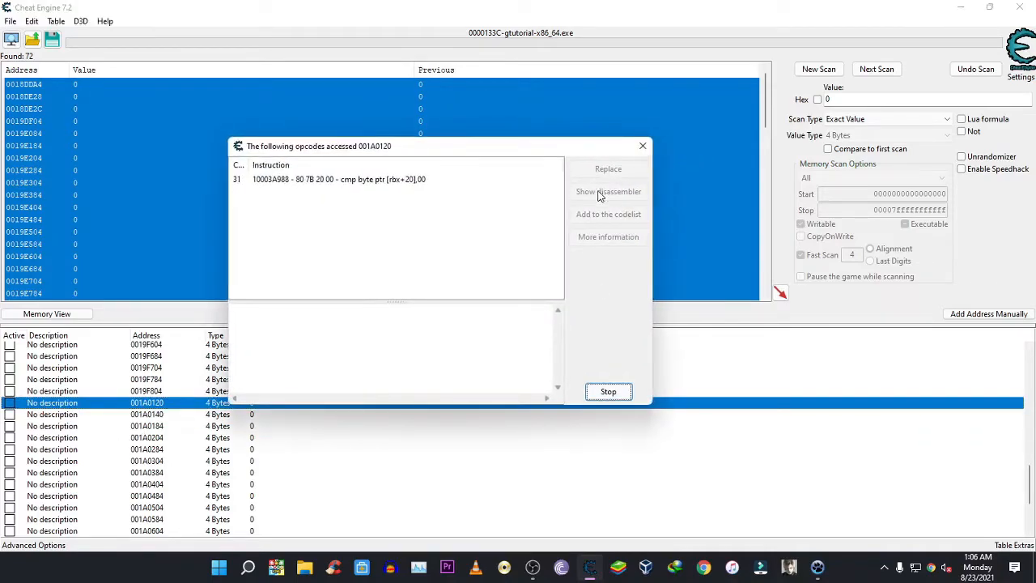
left_click(643, 146)
Step: Find out what accesses the addresses 001A0284 and 001A0304, closing each opcode window after checking it
left_click(213, 452)
key("F5")
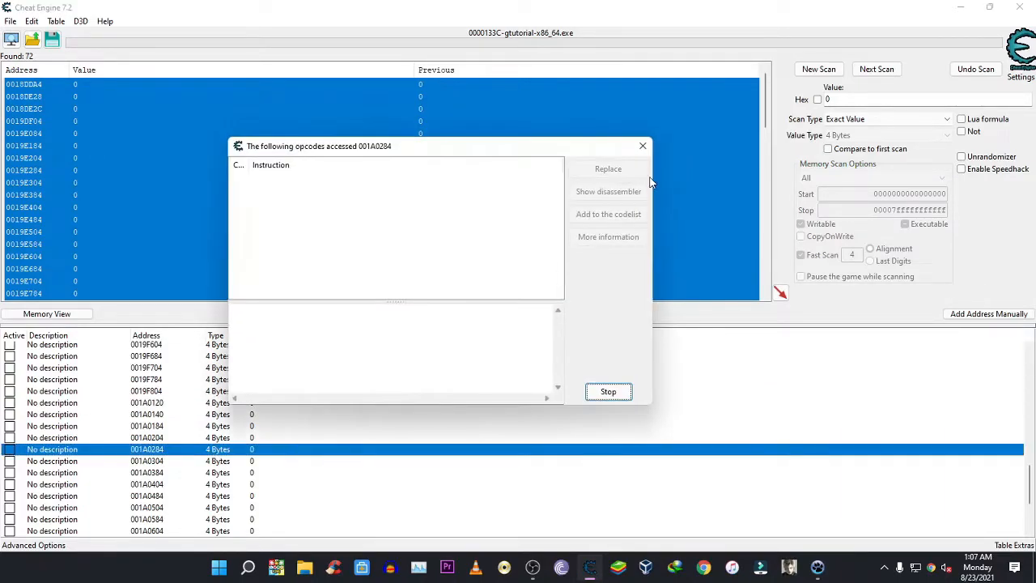
left_click(643, 145)
left_click(223, 461)
key("F5")
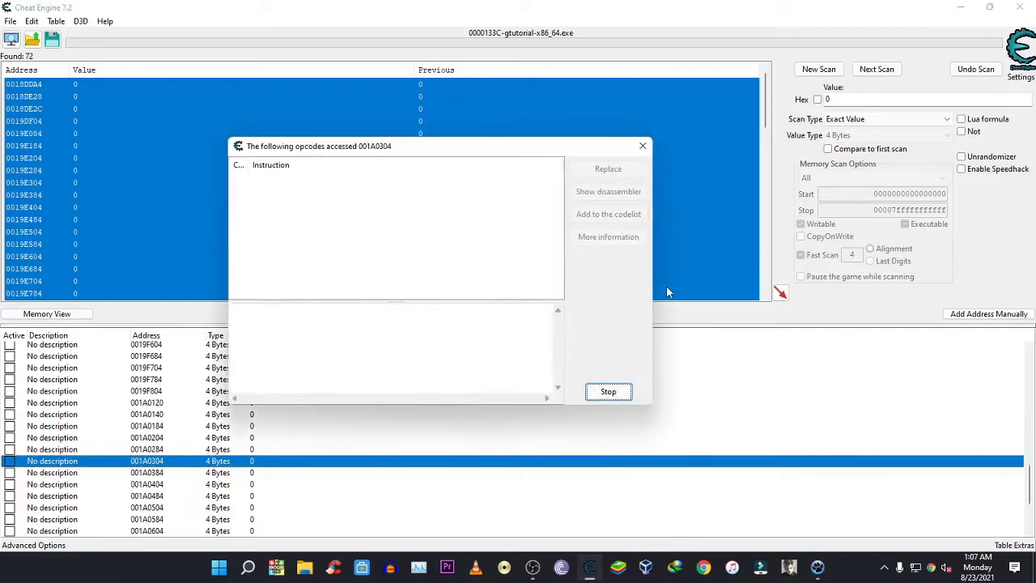
left_click(643, 146)
Step: Recheck what accesses the addresses 001A0284 and 001A0204, closing each opcode window after checking it
left_click(241, 450)
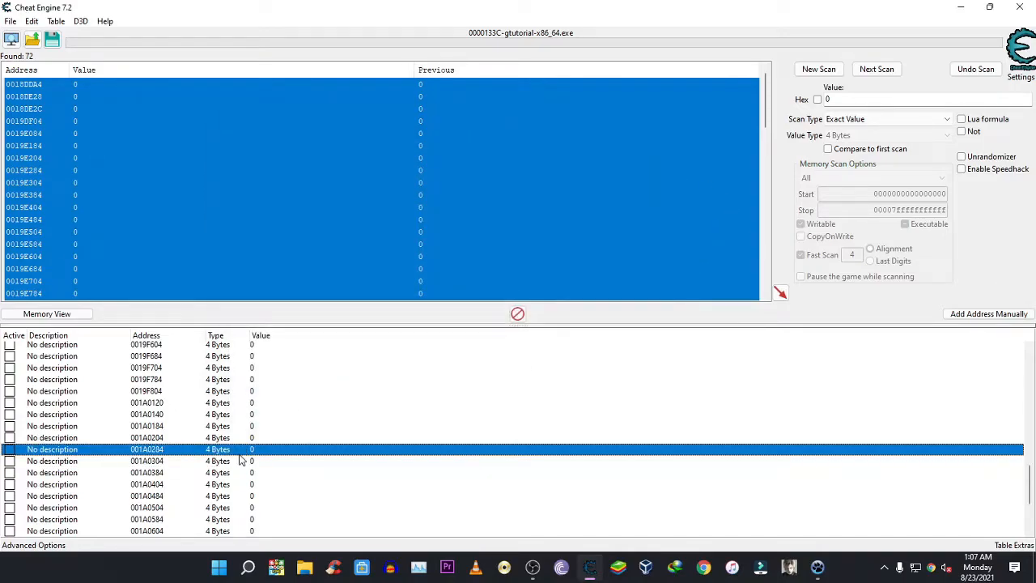
key("F5")
left_click(643, 146)
left_click(229, 437)
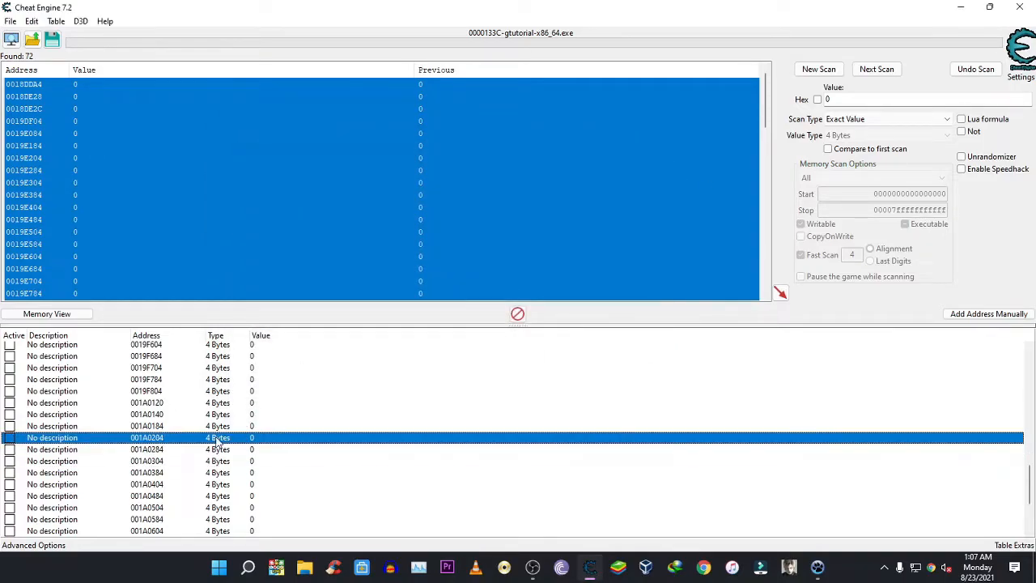
key("F5")
left_click(643, 145)
Step: Recheck what accesses the addresses 001A0184 and 001A0140, closing each opcode window after checking it
left_click(228, 426)
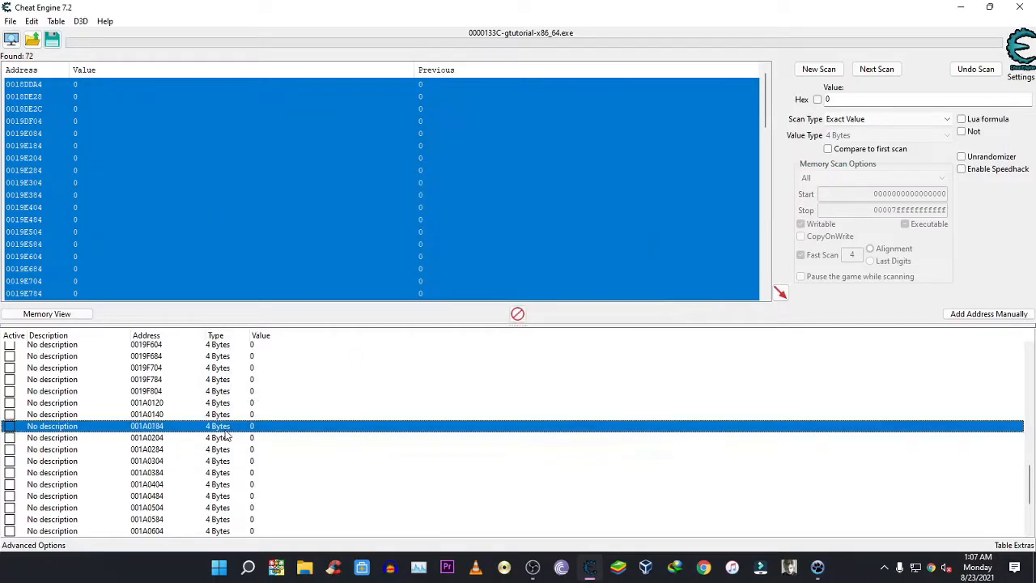
key("F5")
left_click(643, 145)
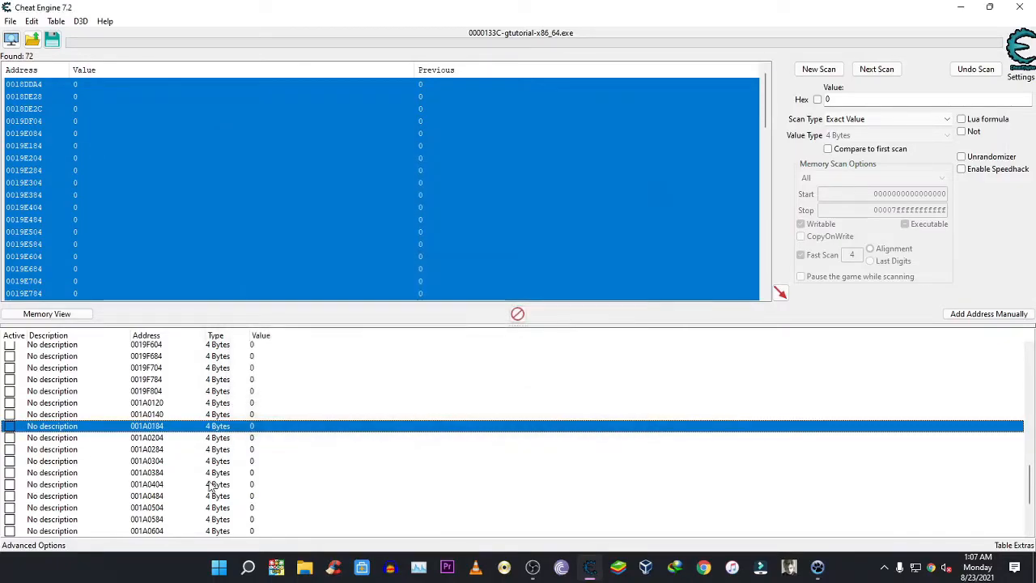
left_click(216, 415)
key("F5")
left_click(643, 146)
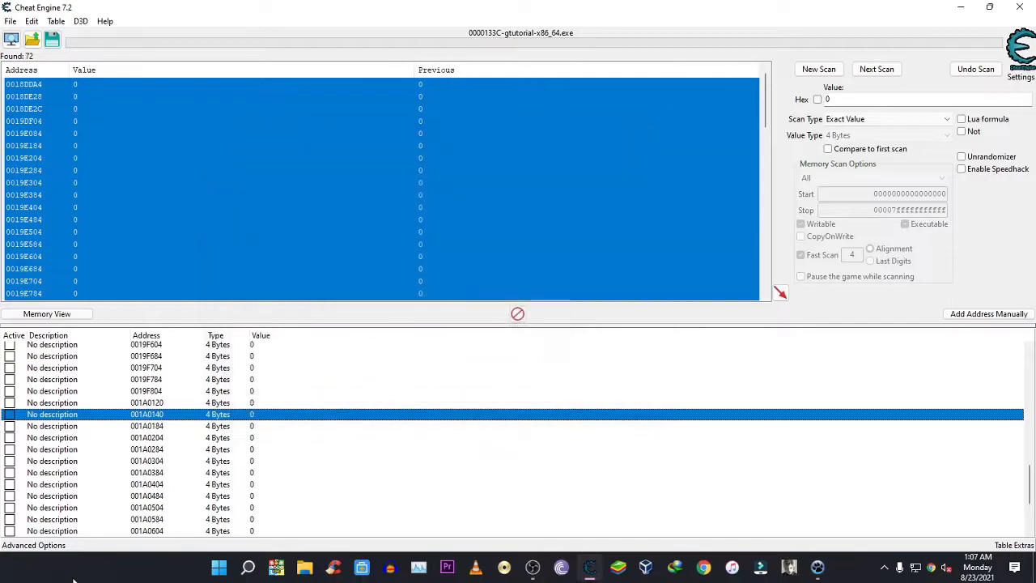
Step: Find out what accesses the addresses 001A0120 and 0019F804, closing each opcode window after checking it
left_click(217, 403)
key("F5")
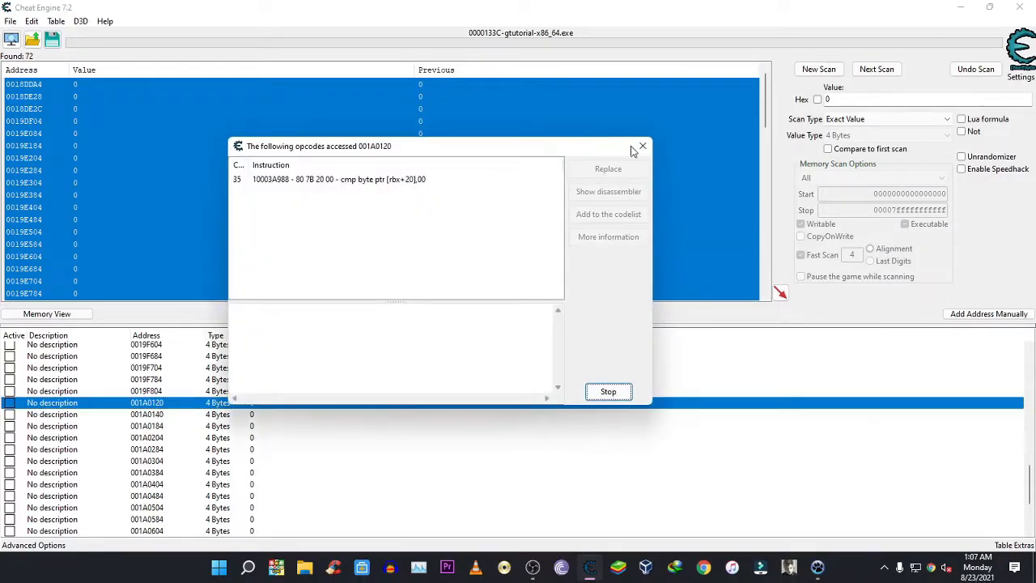
left_click(643, 146)
left_click(217, 391)
key("F5")
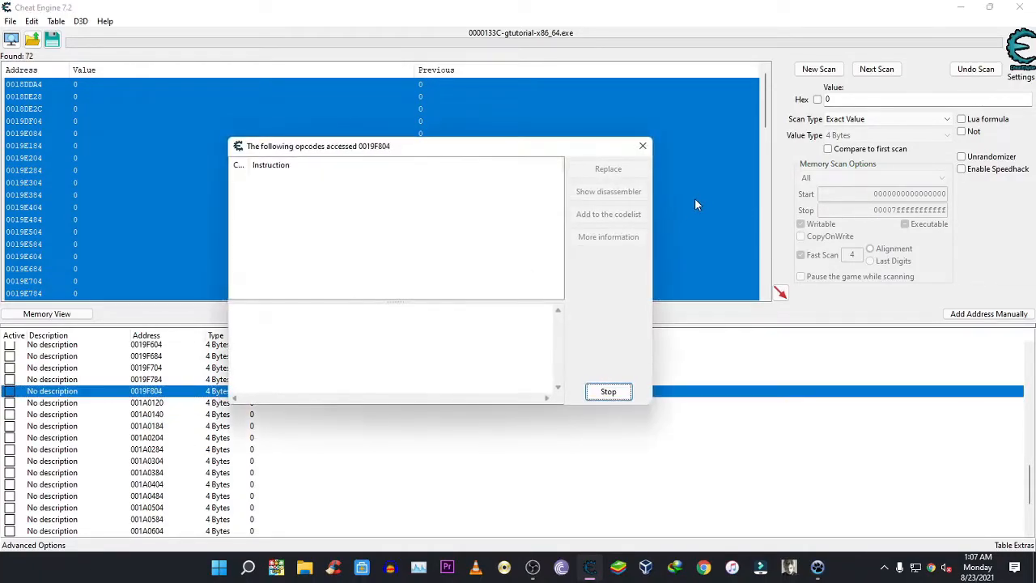
left_click(643, 146)
Step: Start monitoring accesses to the address 001A0120 and arrange its opcode window and the Step 3 game side by side
left_click(218, 404)
key("F5")
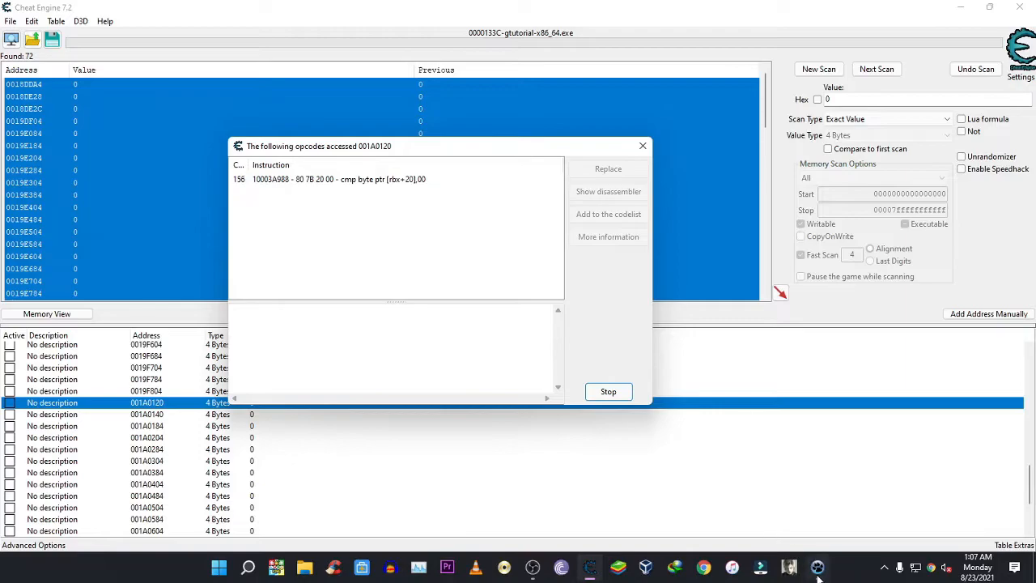
left_click(818, 568)
left_click_drag(815, 45, 701, 49)
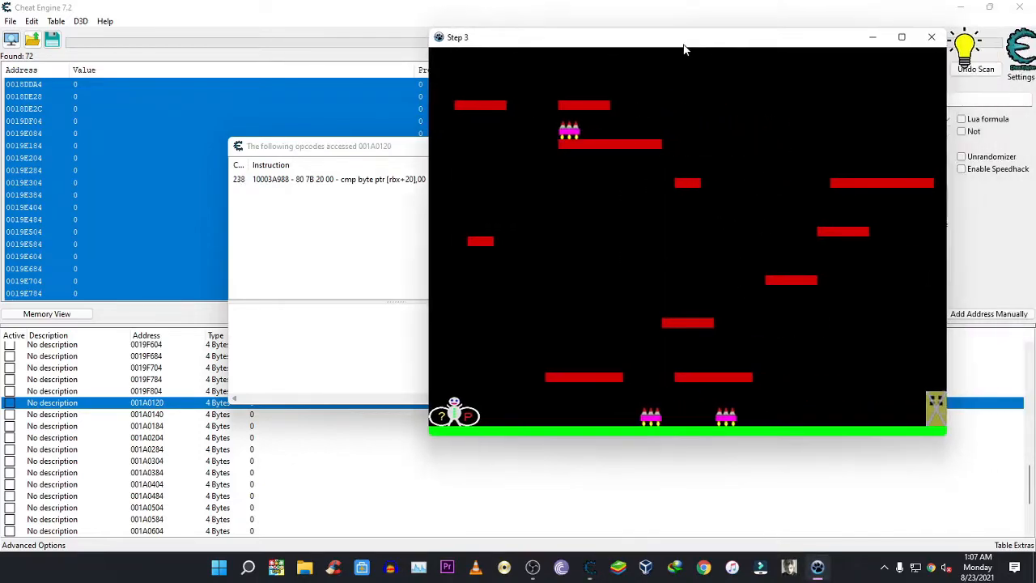
left_click_drag(395, 150, 276, 143)
Step: Move the Step 3 character right into the enemies repeatedly to capture new opcodes accessing 001A0120
left_click(818, 568)
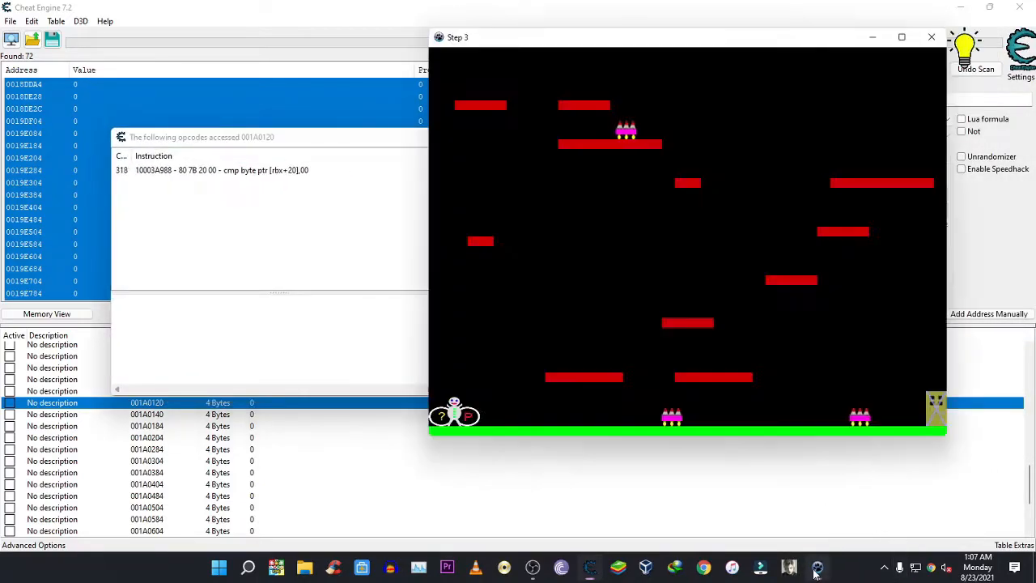
key("Right")
key("Right")
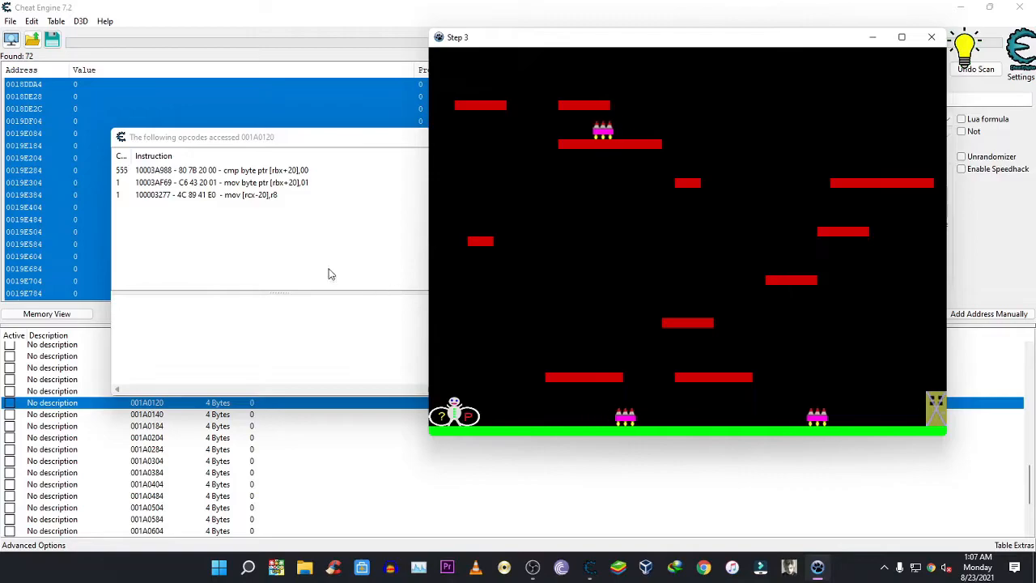
key("Right")
key("Right")
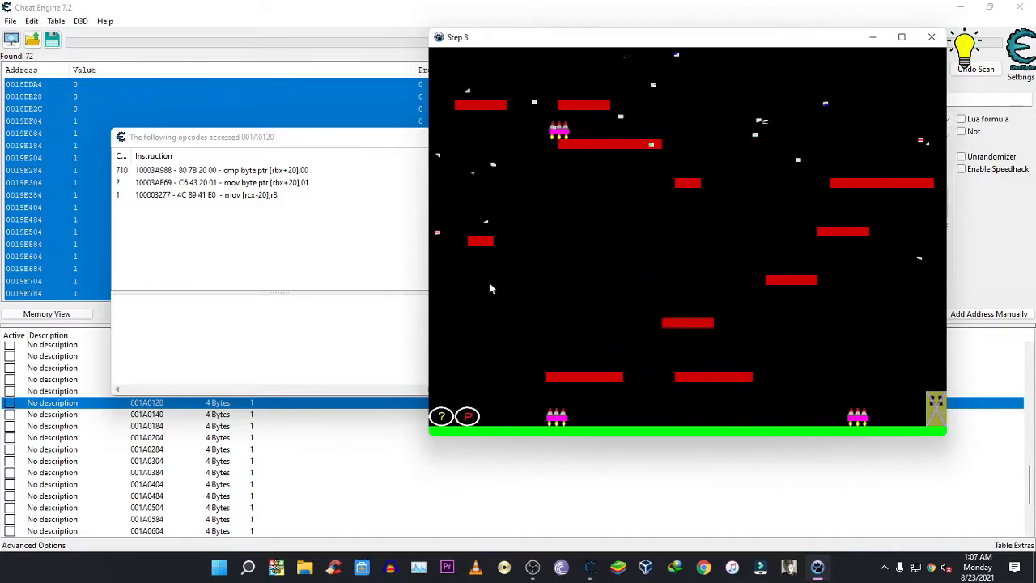
Step: Replace the cmp byte ptr [rbx+20],00 instruction with code that does nothing, keeping the suggested code name
left_click(289, 173)
right_click(289, 173)
left_click(322, 179)
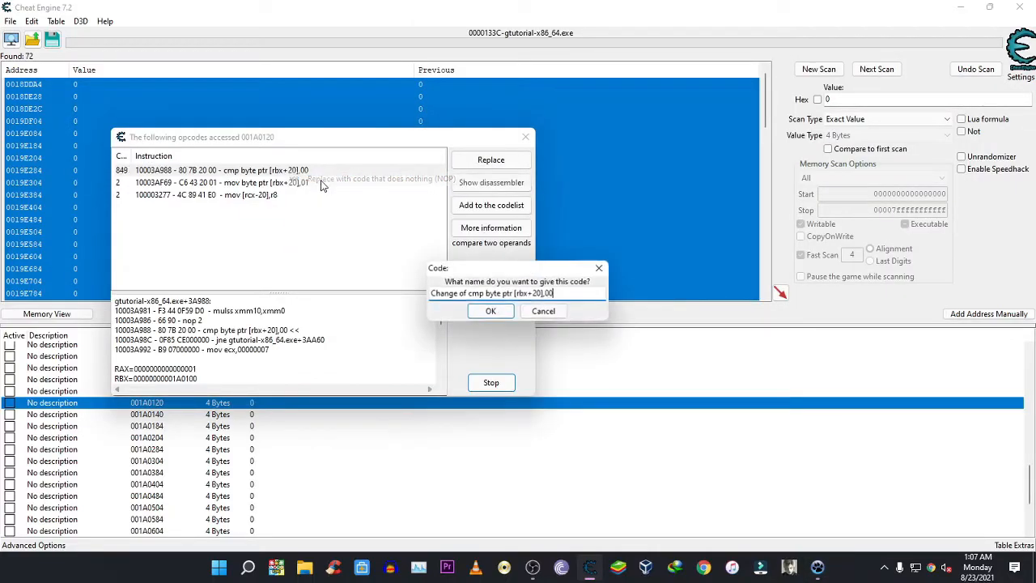
left_click(491, 312)
Step: Move the Step 3 character right and jump near the enemies to test the effect of the replaced instruction
left_click(818, 567)
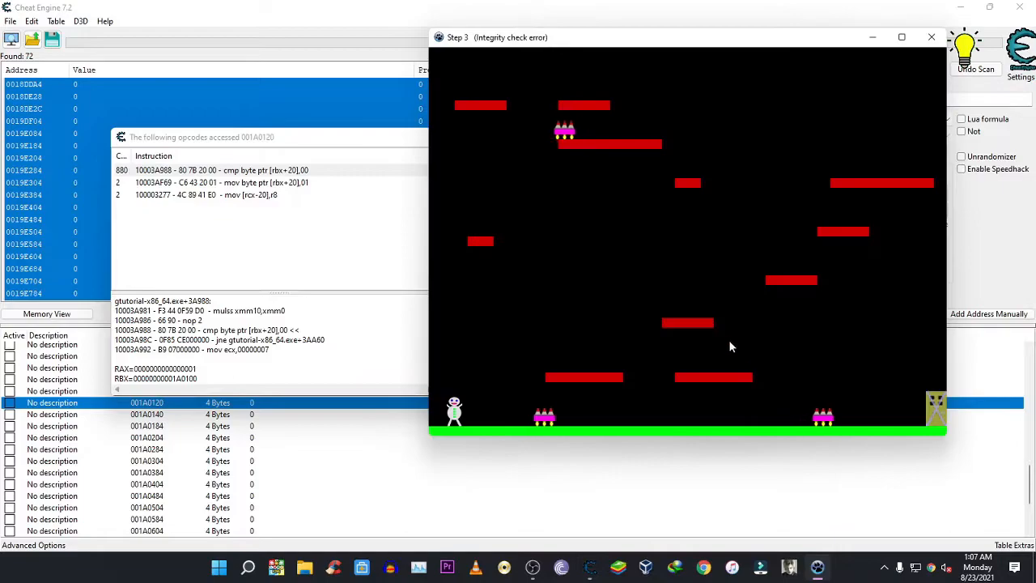
key("Right")
key("Up")
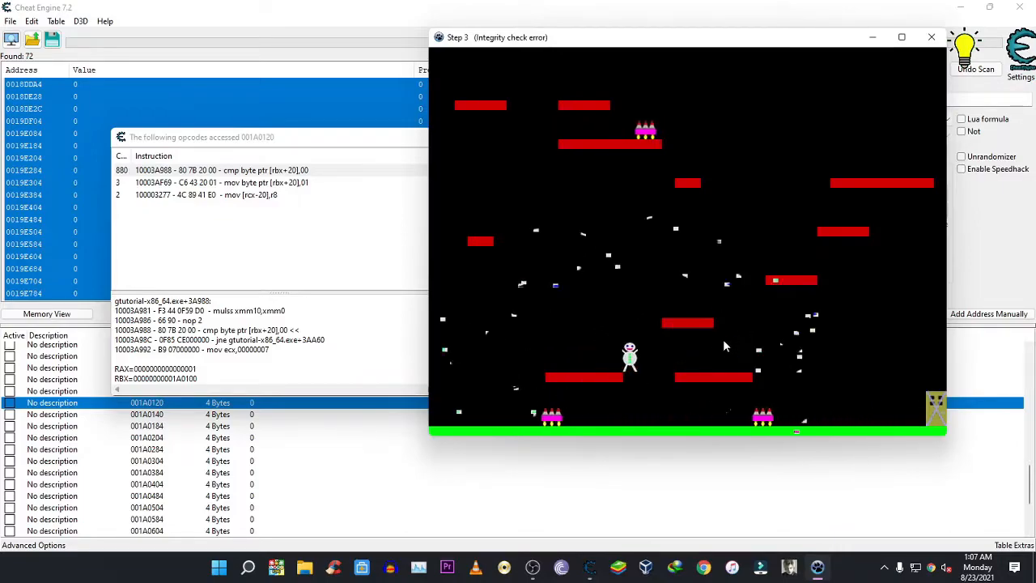
key("Up")
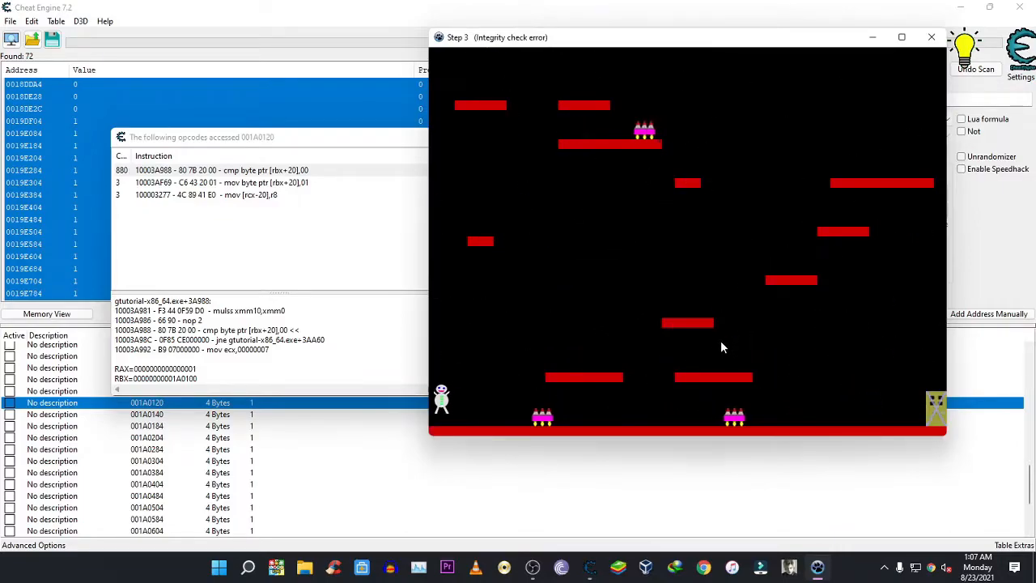
Step: Show the cmp byte ptr [rbx+20],00 entry in the disassembler and restore its original code in place of the nops
left_click(338, 272)
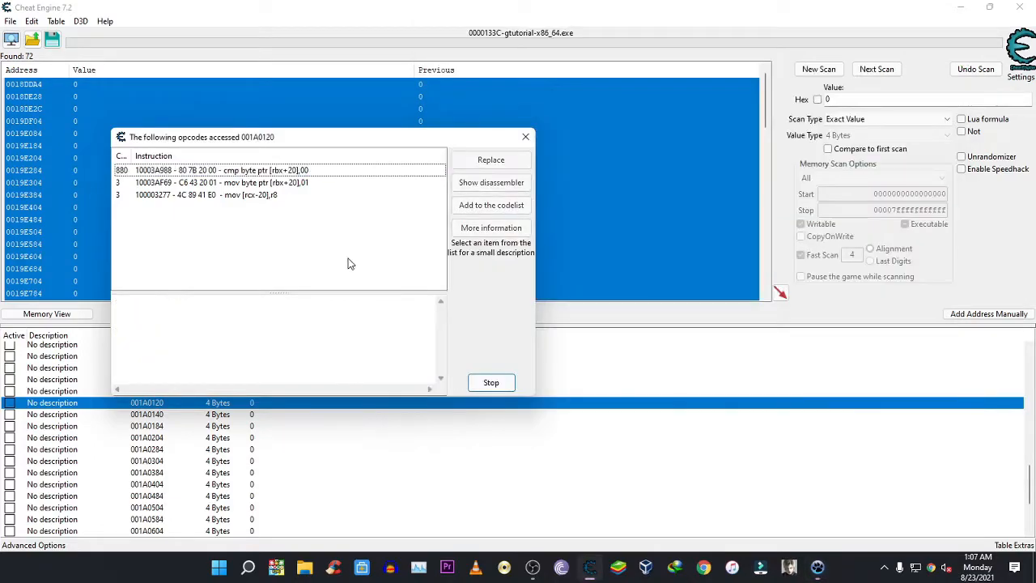
left_click(291, 172)
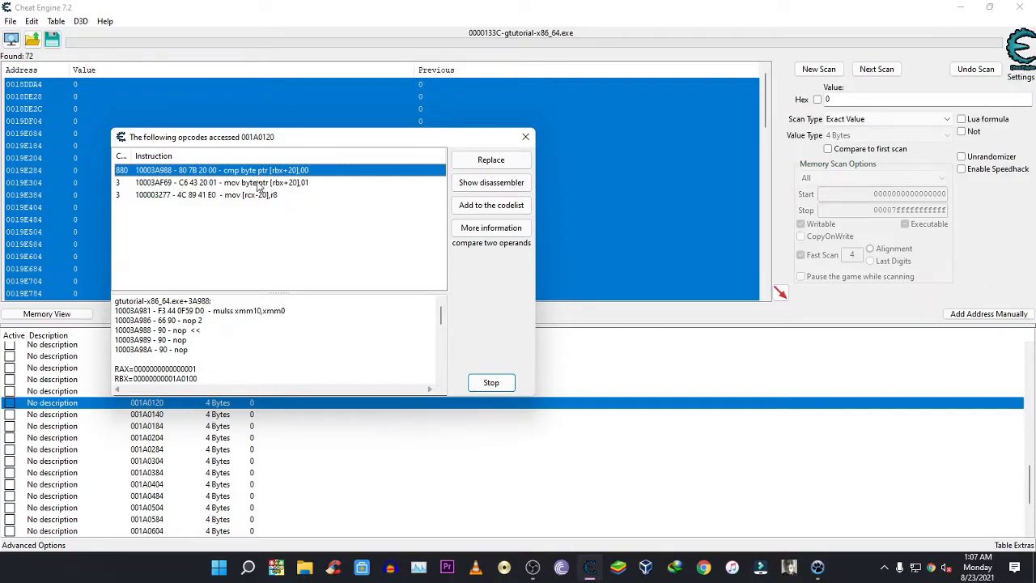
left_click(491, 182)
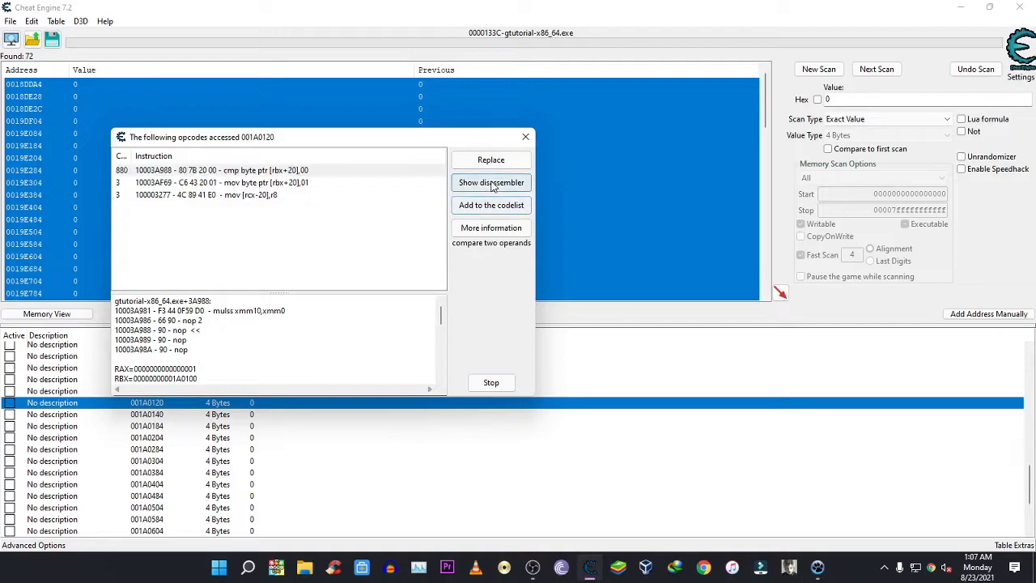
right_click(553, 72)
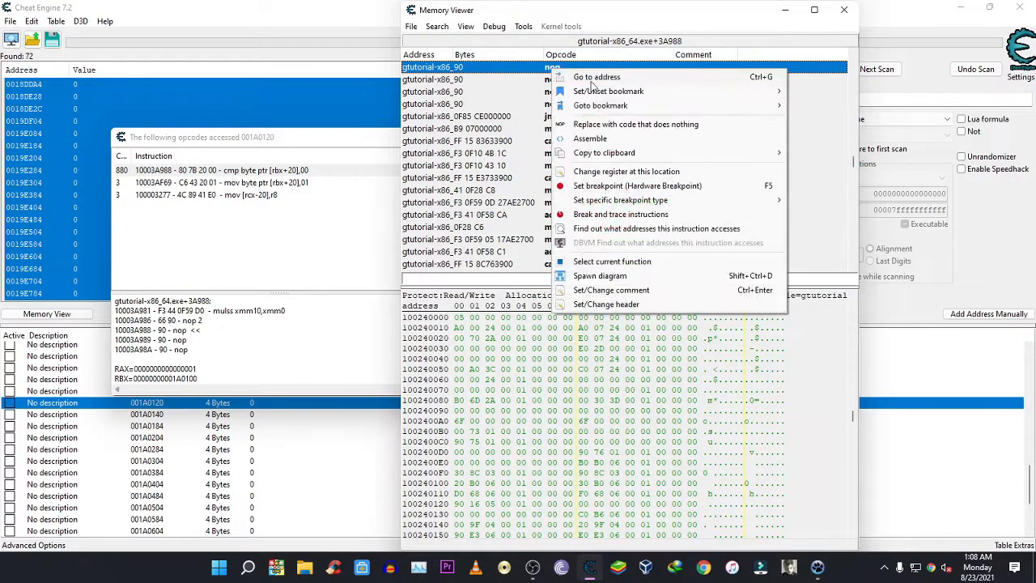
left_click(610, 124)
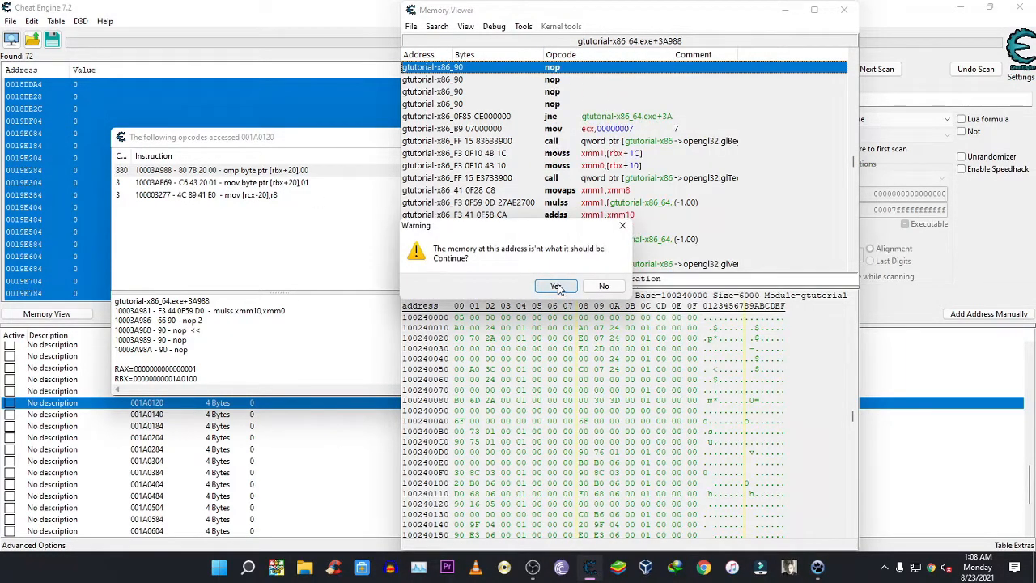
left_click(557, 287)
right_click(556, 67)
left_click(609, 123)
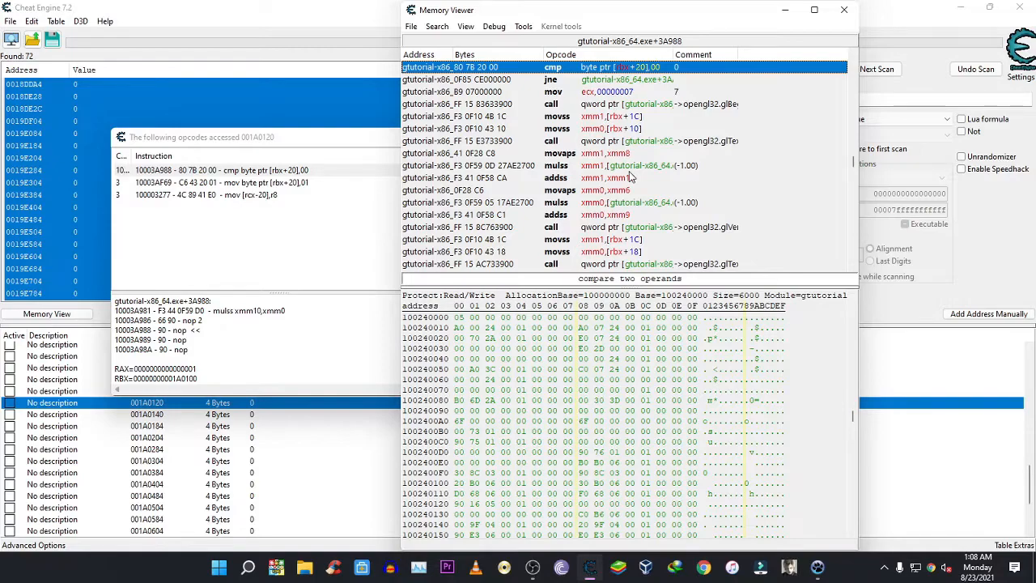
Step: Examine the instructions that follow the cmp byte ptr [rbx+20],00 line in the disassembler
scroll(629, 170, "up", 1)
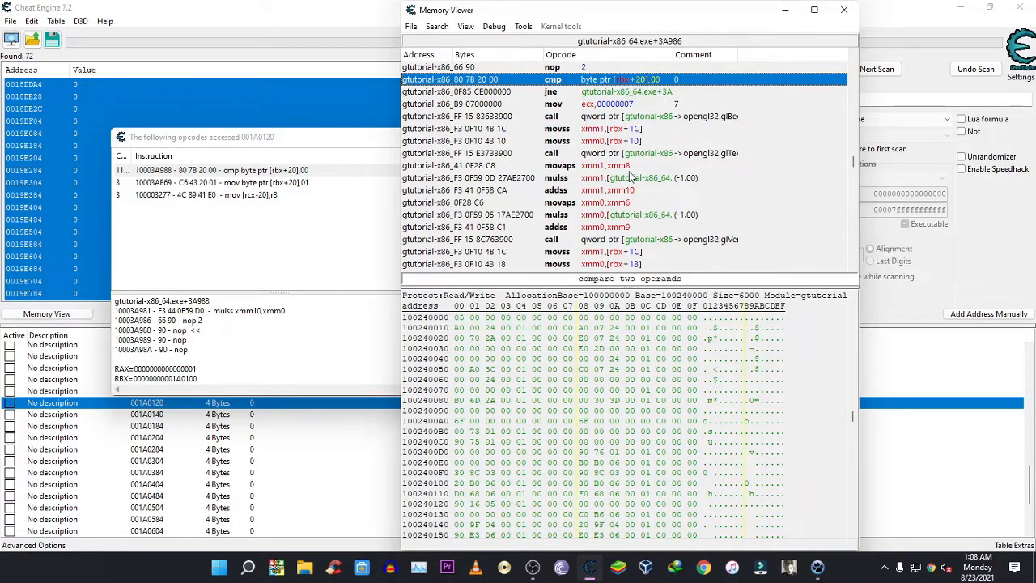
key("Down")
key("Down")
key("Down")
key("Down")
key("Down")
key("Down")
key("Down")
key("Down")
key("Down")
key("Down")
key("Down")
key("Down")
key("Down")
key("Down")
key("Down")
key("Down")
key("Down")
key("Down")
key("Down")
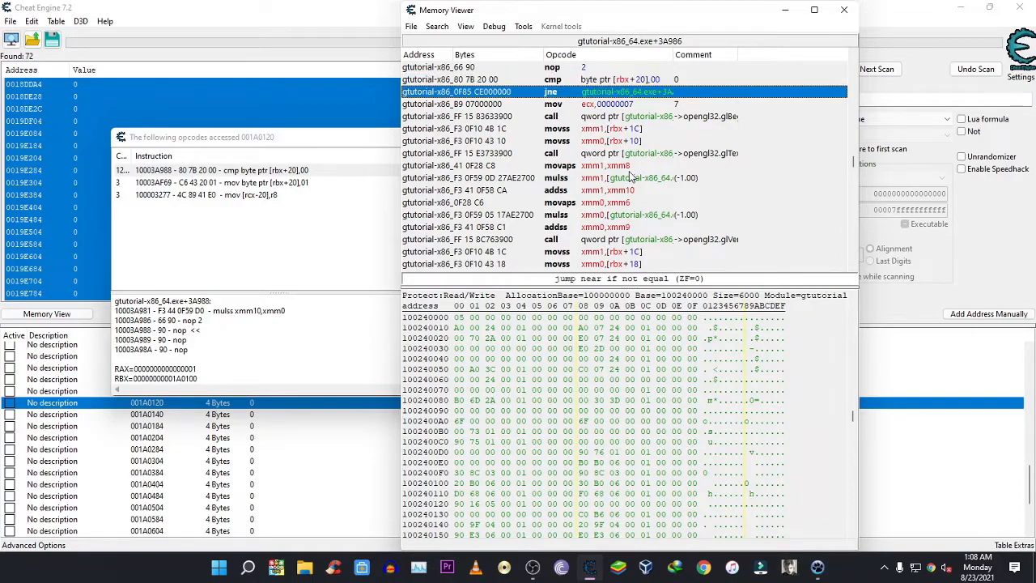
key("Down")
key("Down")
key("Down")
key("Down")
key("Down")
key("Down")
key("Down")
key("Down")
key("Down")
key("Down")
key("Down")
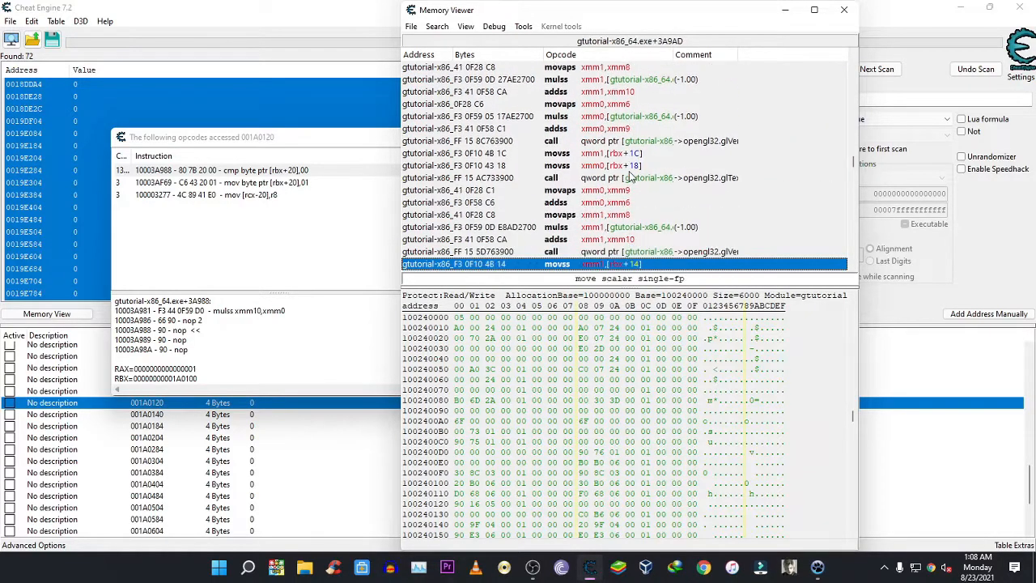
key("Down")
key("Down")
key("Down")
key("Down")
key("Down")
key("Down")
key("Down")
key("Down")
key("Down")
key("Down")
key("Down")
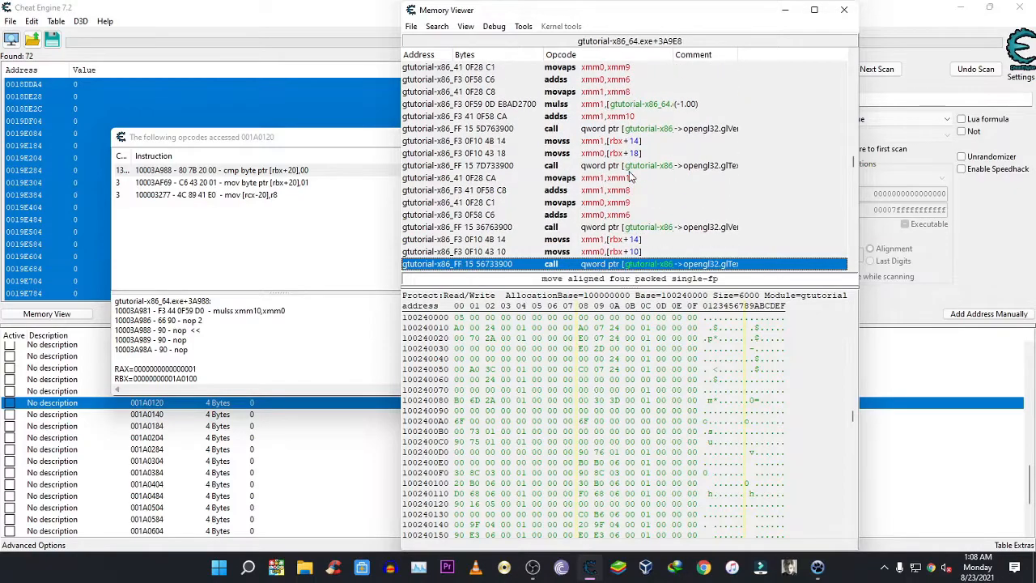
Step: Look through the code preceding the cmp byte ptr [rbx+20],00 instruction, and close the Memory Viewer
key("Up")
key("Up")
key("Up")
key("Up")
key("Up")
key("Up")
key("Up")
key("Up")
key("Up")
key("Up")
key("Up")
key("Up")
key("Up")
key("Up")
key("Up")
key("Up")
key("Up")
key("Up")
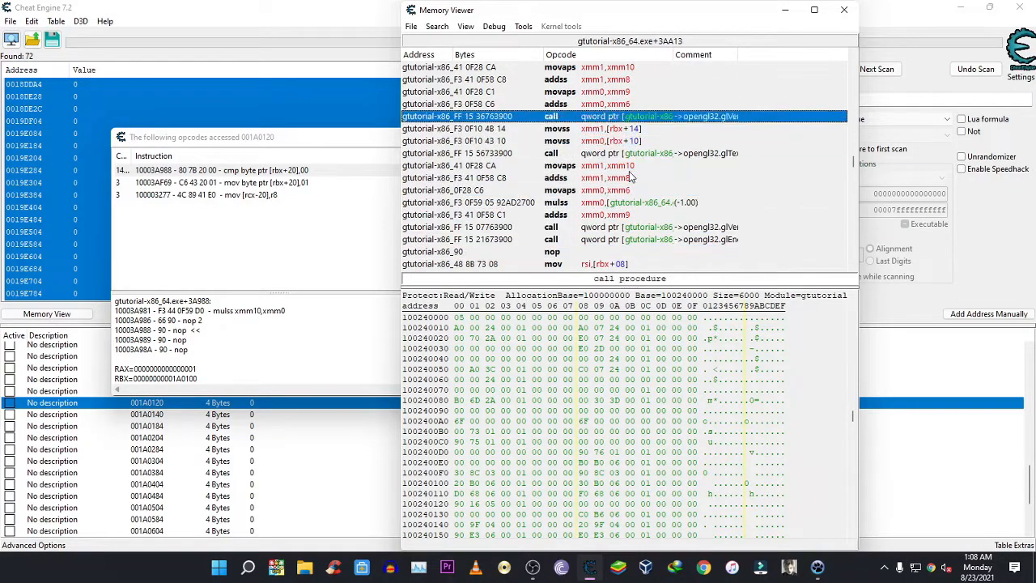
key("Up")
key("Up")
key("Up")
key("Up")
key("Up")
key("Up")
key("Up")
key("Up")
key("Up")
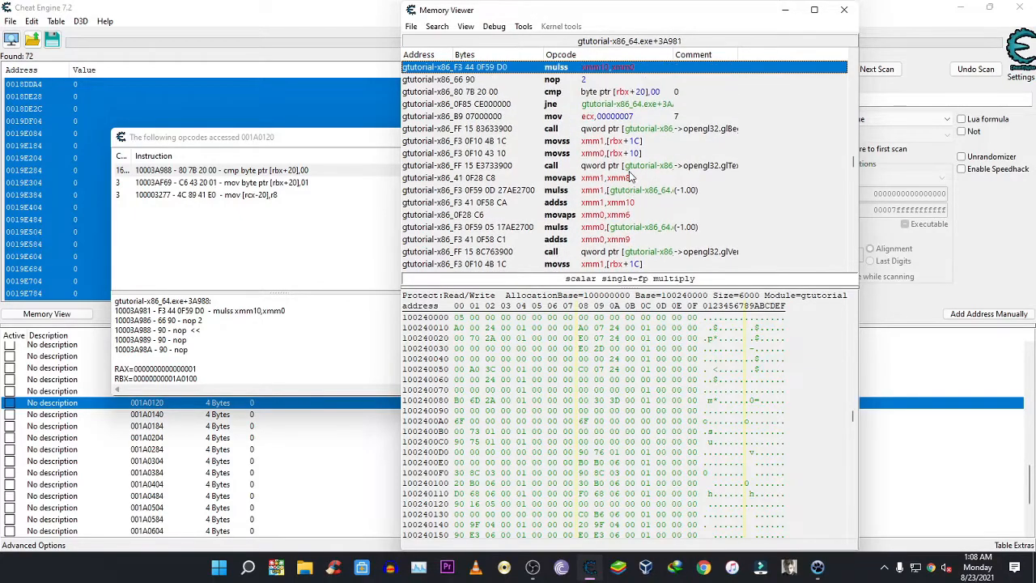
key("Up")
key("Up")
key("Up")
key("Up")
key("Up")
key("Up")
key("Up")
key("Up")
key("Up")
key("Up")
key("Up")
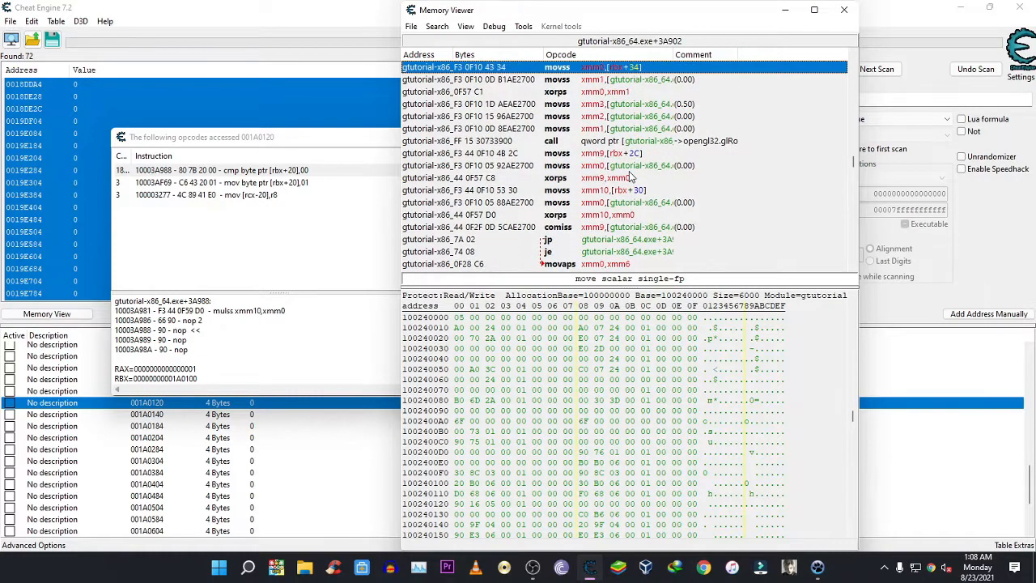
scroll(632, 173, "up", 5)
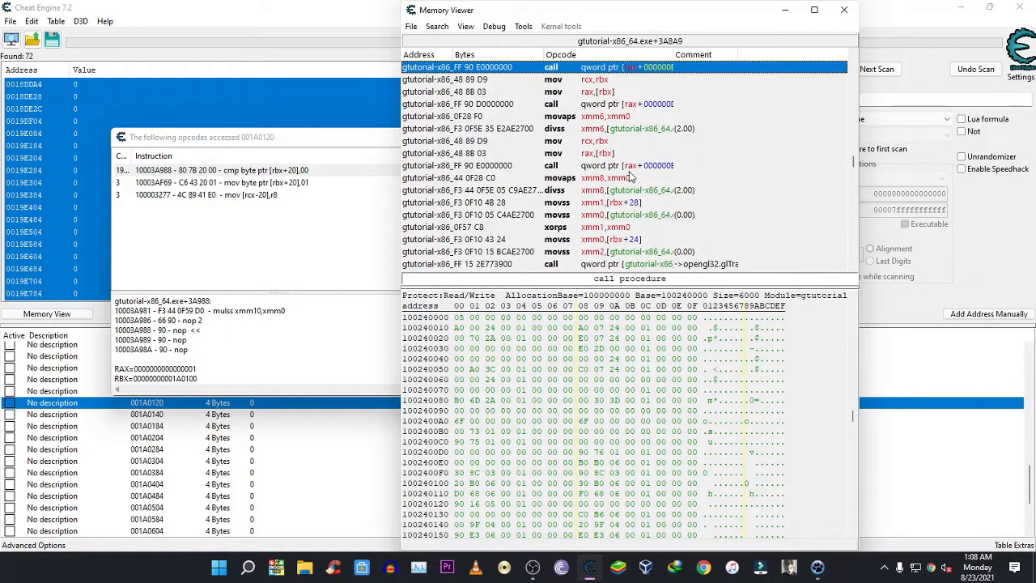
scroll(632, 176, "up", 12)
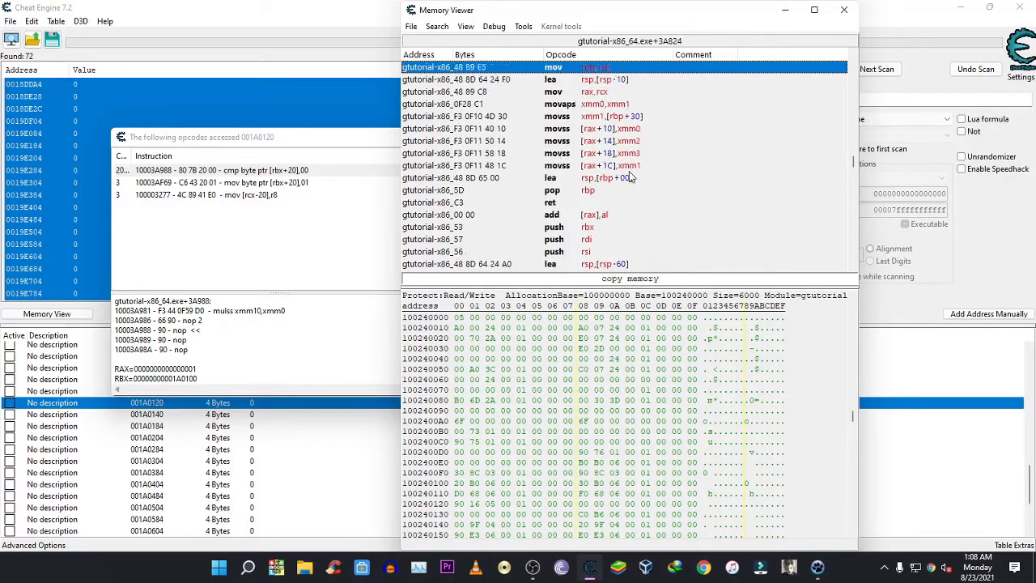
scroll(632, 176, "up", 8)
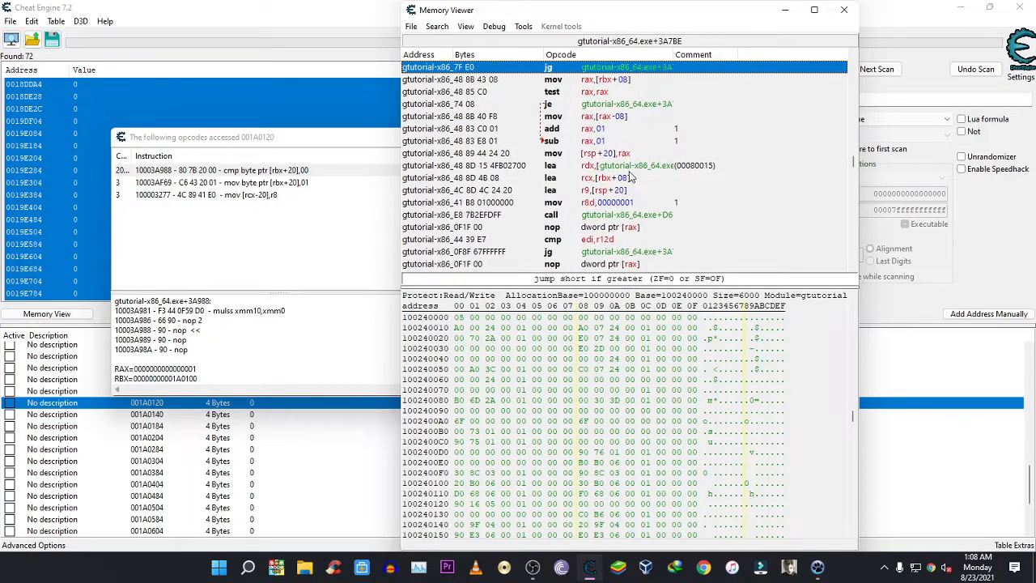
scroll(632, 177, "up", 5)
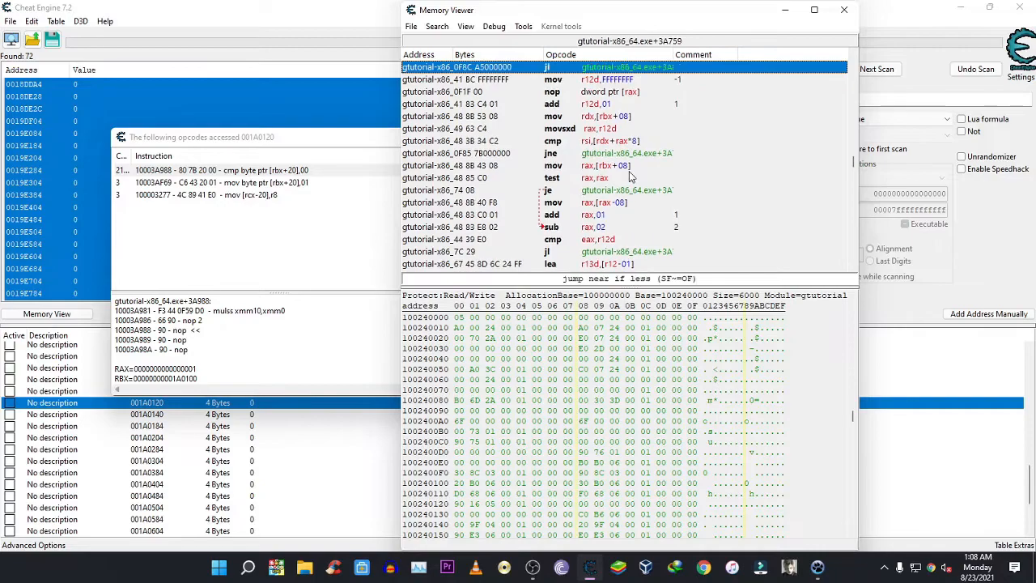
scroll(632, 176, "up", 6)
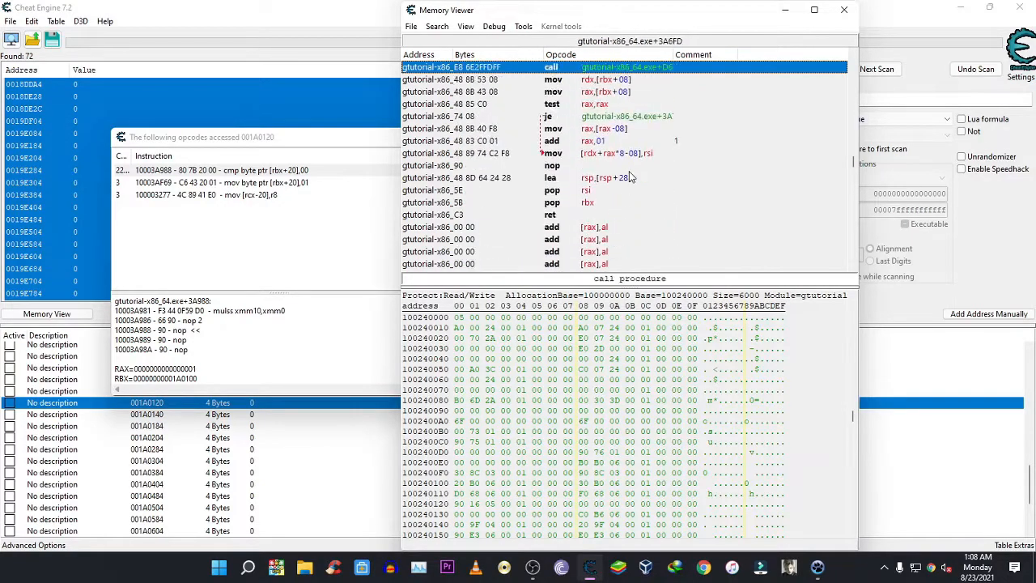
scroll(632, 176, "up", 6)
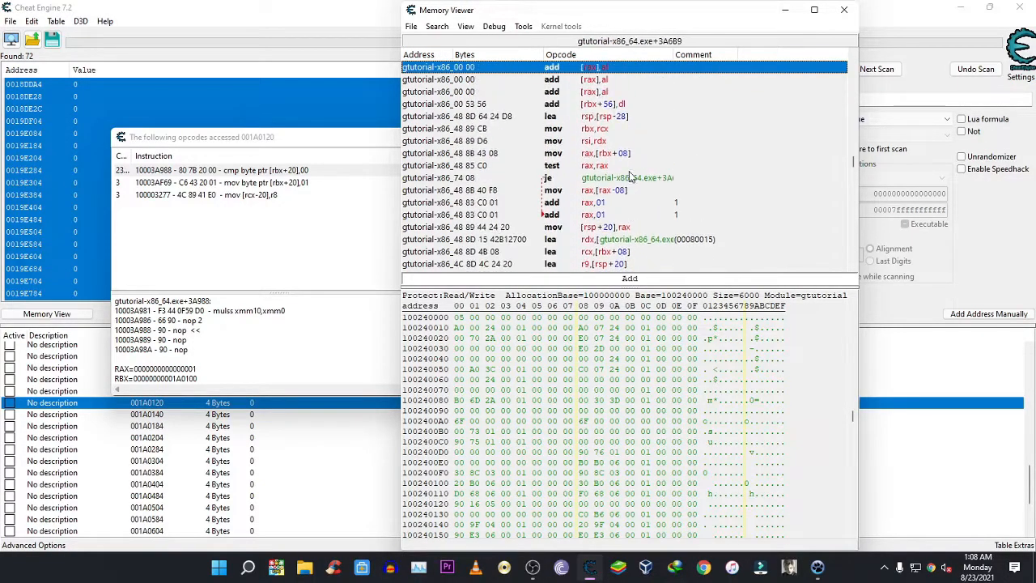
scroll(632, 176, "down", 8)
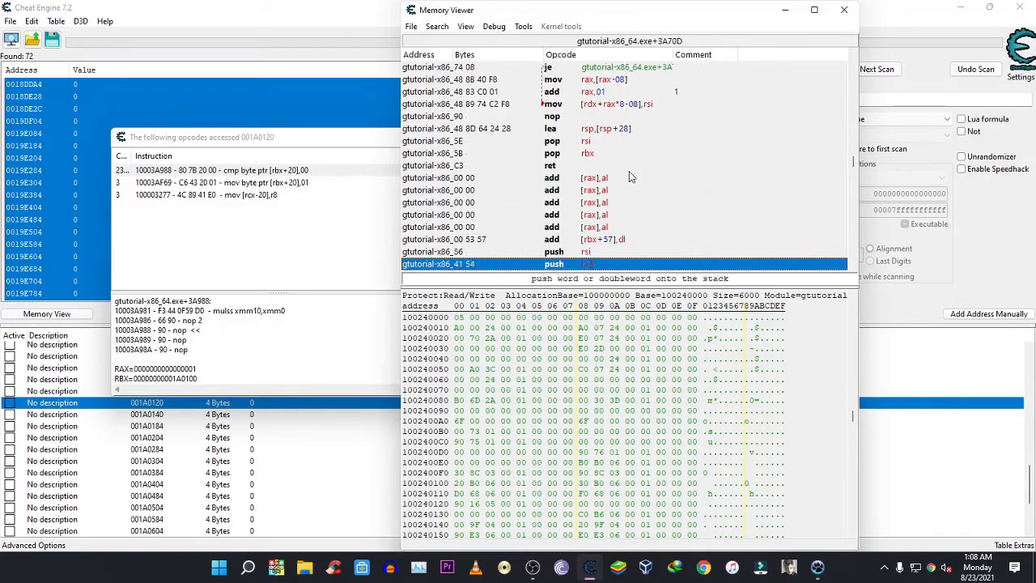
left_click(845, 9)
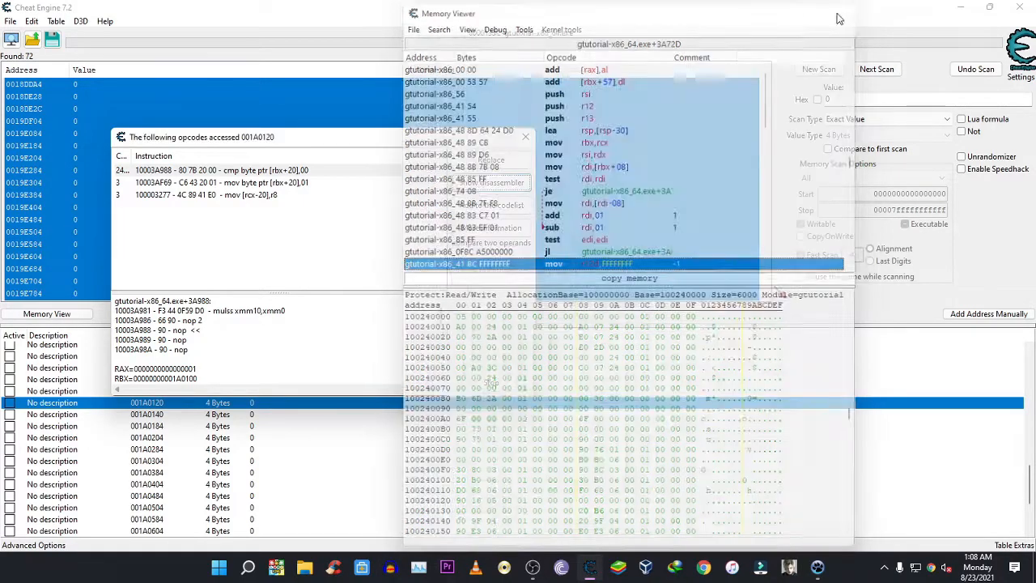
Step: Reopen the cmp byte ptr [rbx+20],00 instruction in the disassembler and copy its assembly text without altering the code
left_click(276, 366)
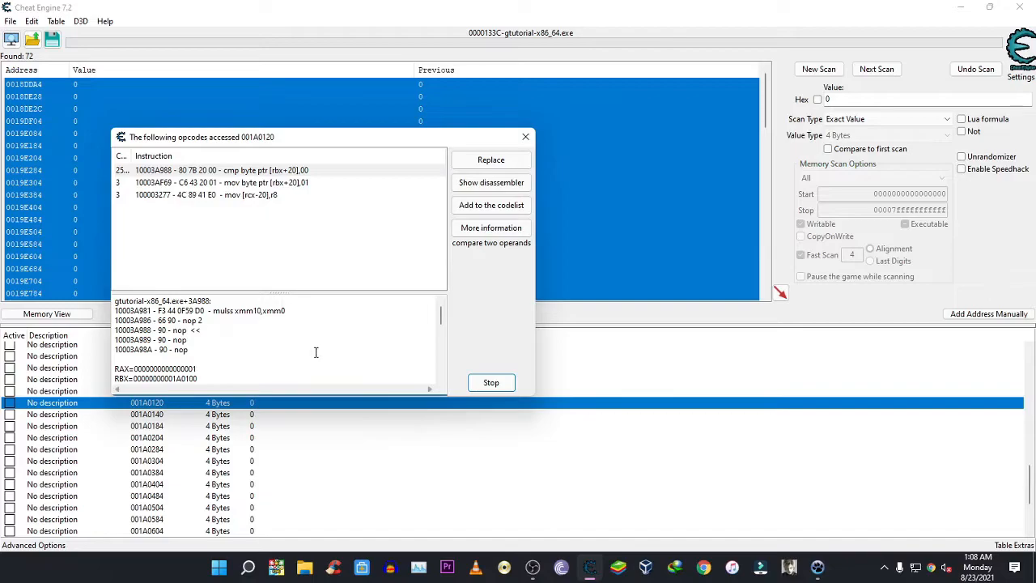
left_click(300, 172)
left_click(493, 182)
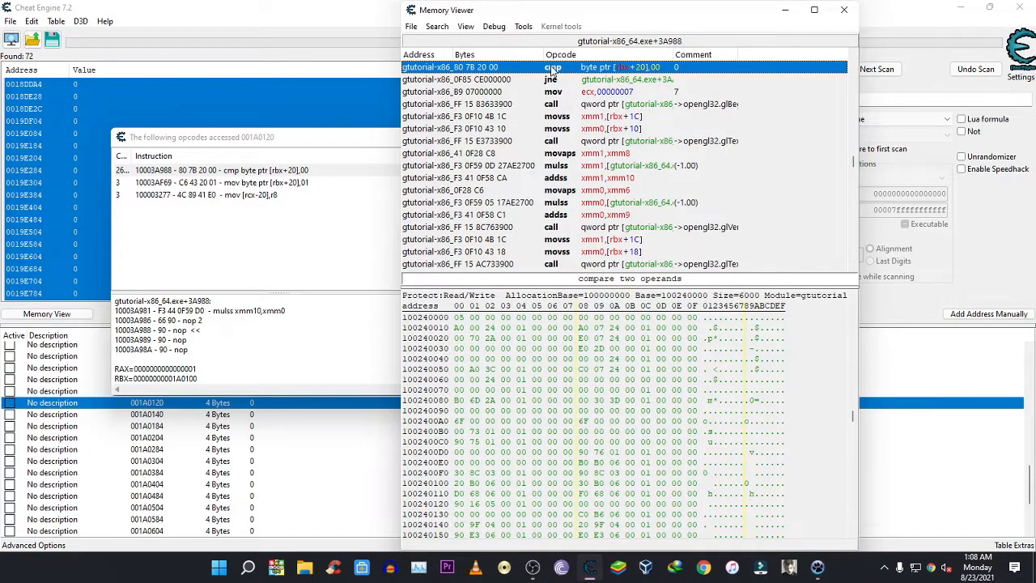
double_click(552, 70)
right_click(488, 294)
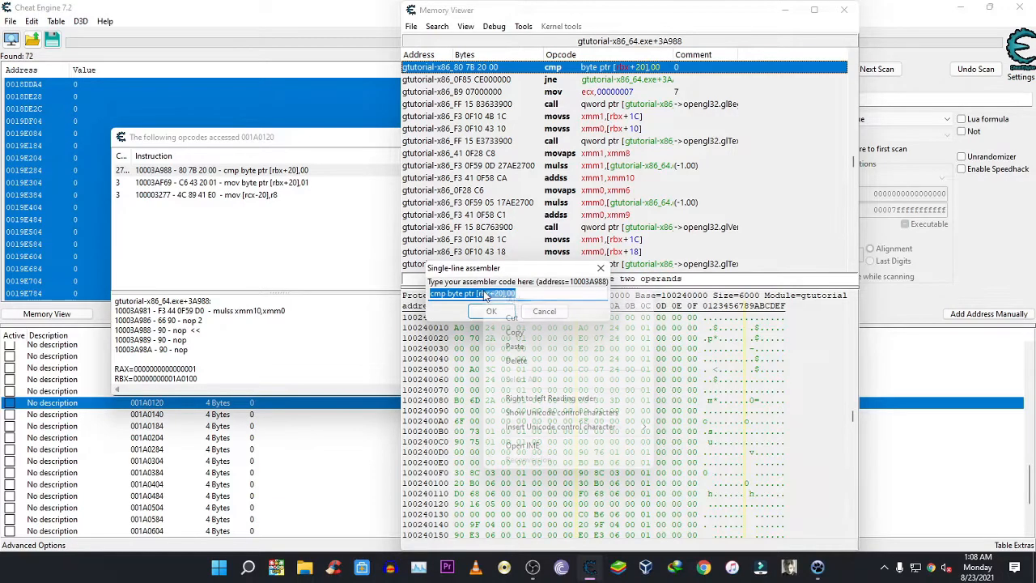
left_click(517, 334)
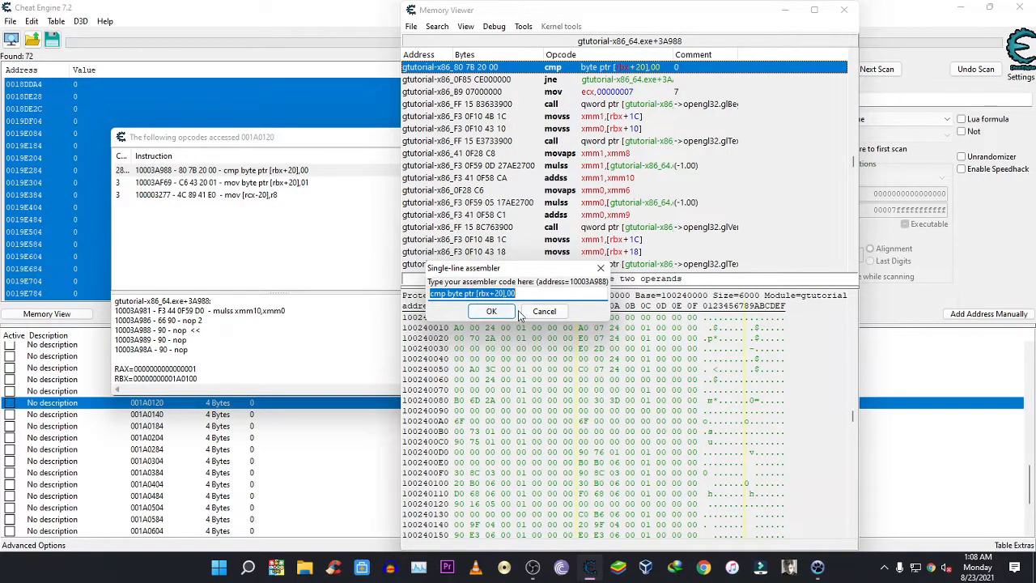
left_click(526, 313)
left_click(466, 25)
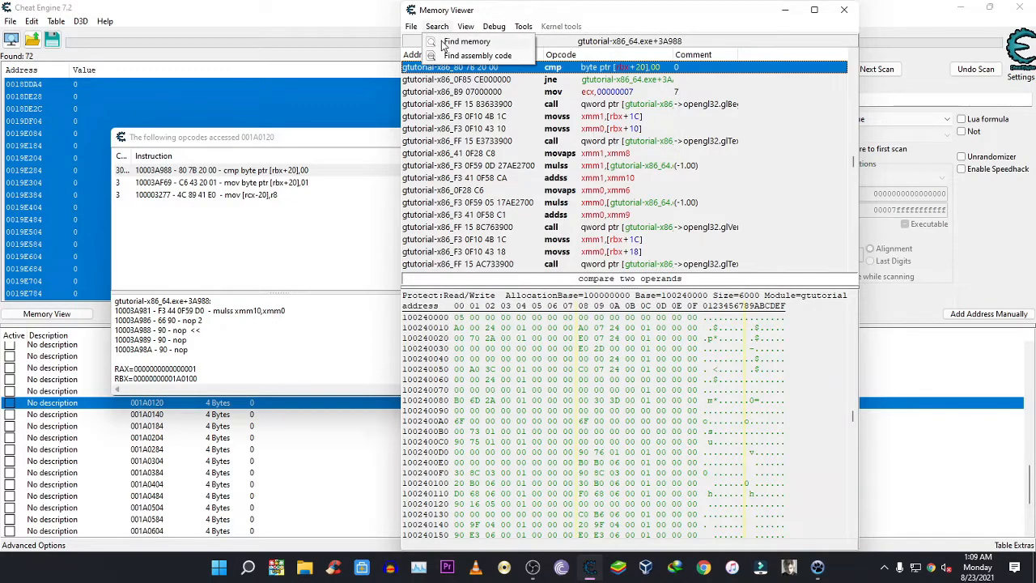
left_click(442, 45)
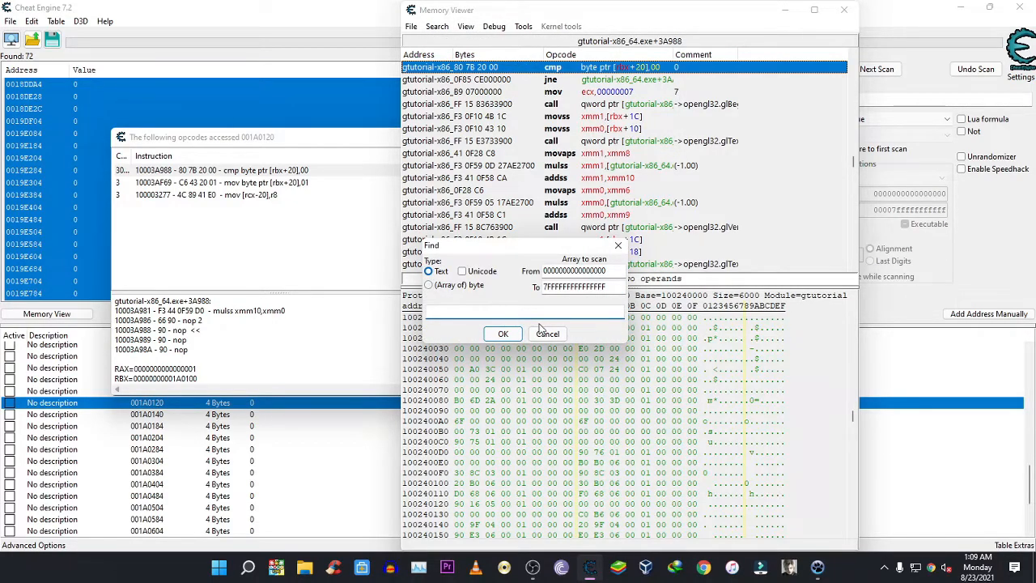
left_click(545, 332)
left_click(451, 29)
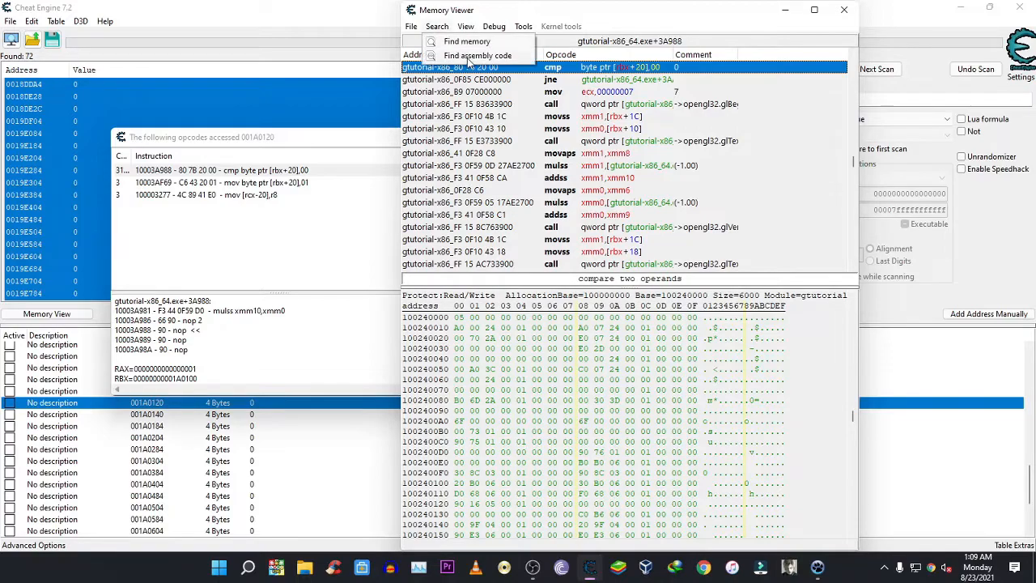
left_click(470, 59)
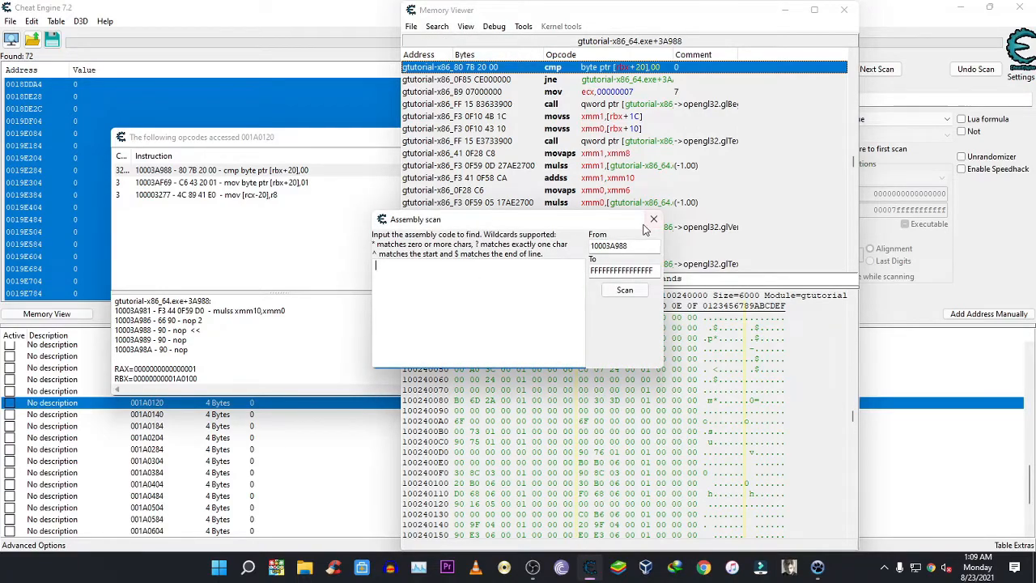
key("Escape")
Step: Search the memory from 00000000 to 7FFFFFFFFFFFFFFF for the text cmp byte ptr [rbx+40],00, and close the search
left_click(443, 31)
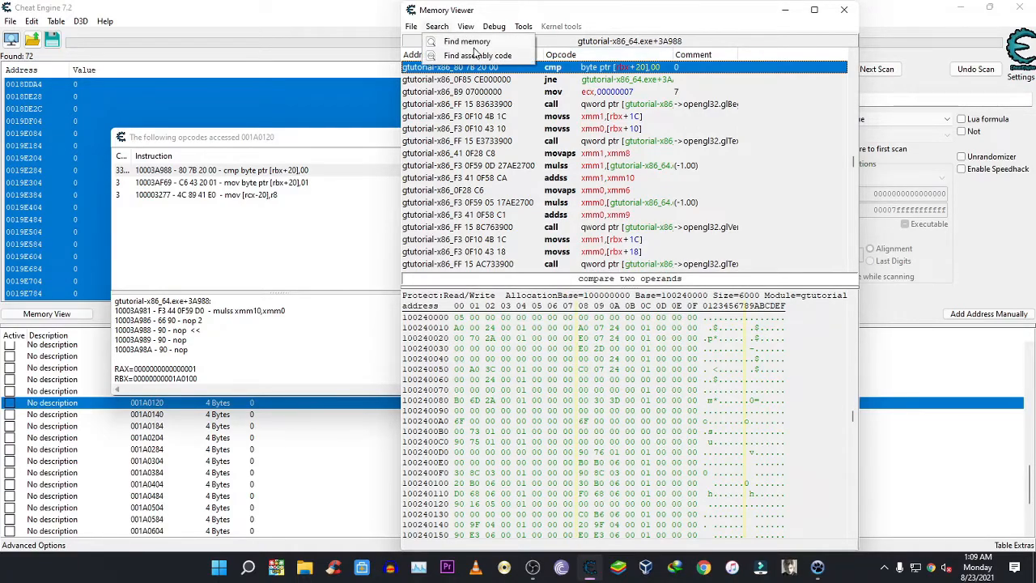
left_click(466, 41)
right_click(498, 312)
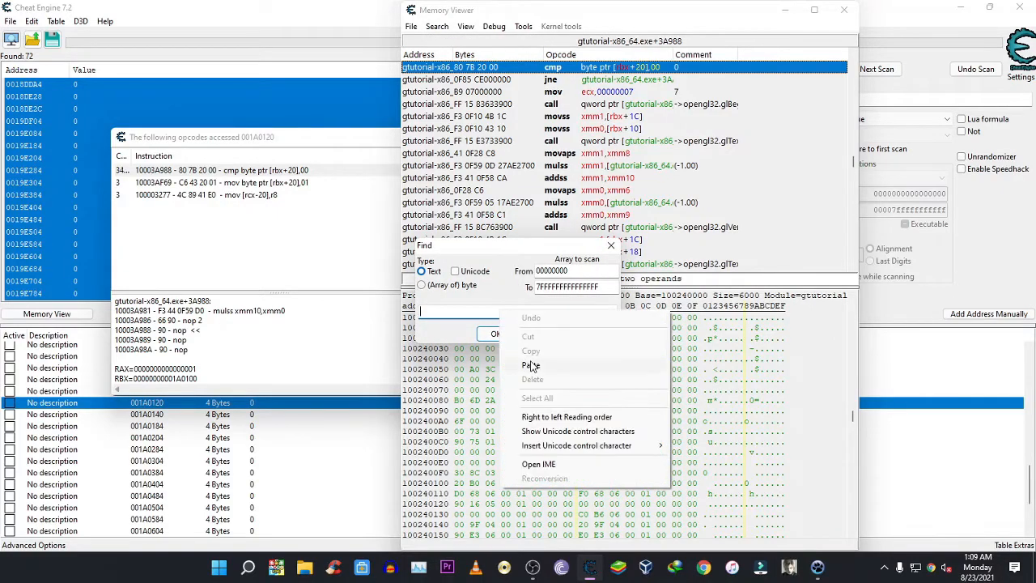
left_click(533, 365)
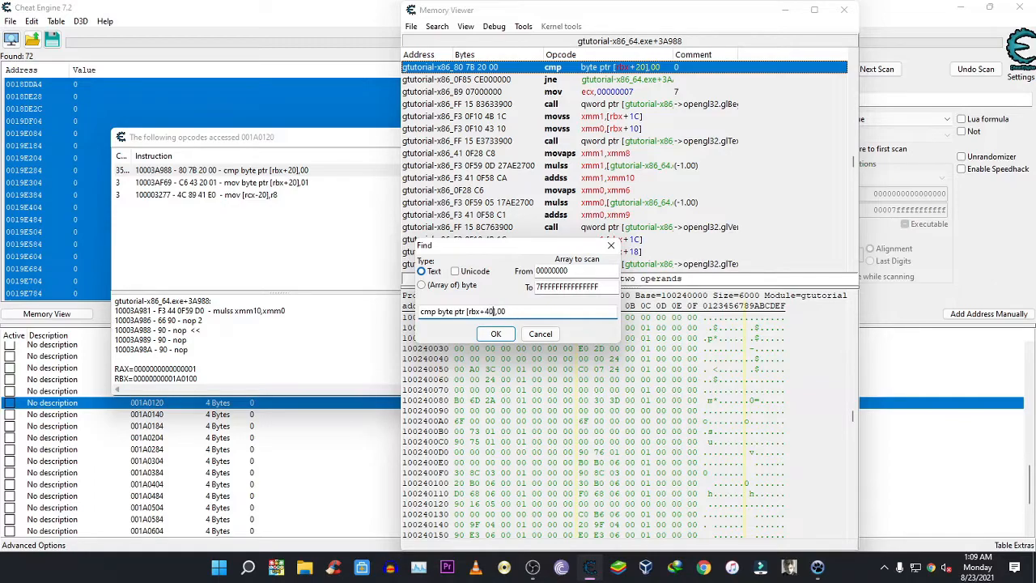
left_click(496, 334)
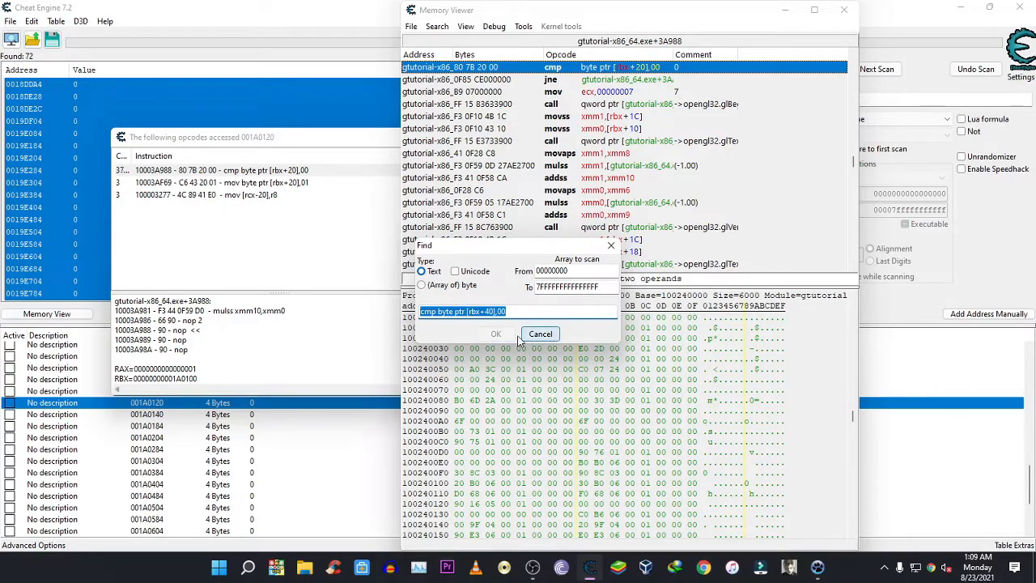
left_click(606, 283)
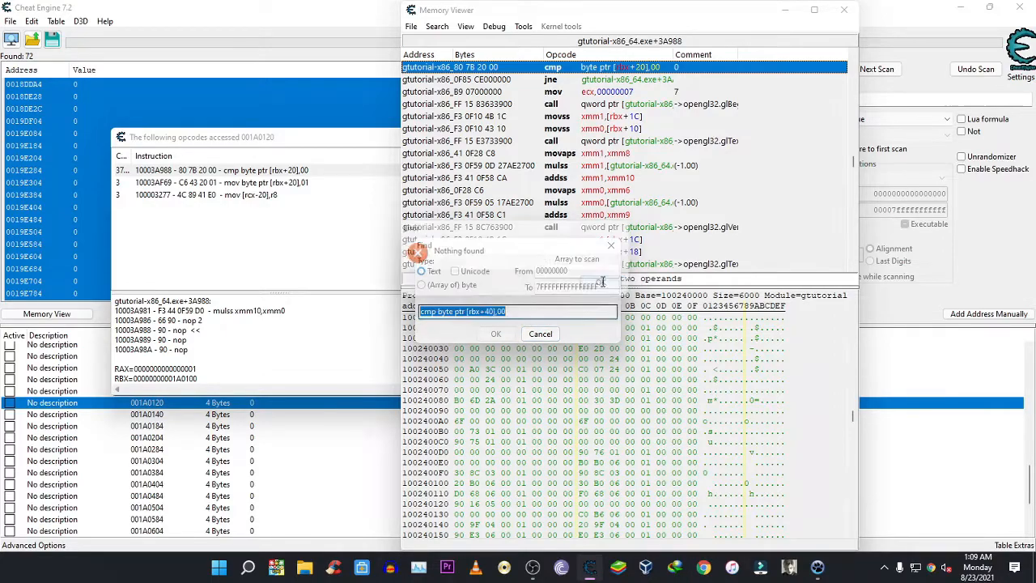
left_click(541, 336)
left_click(387, 243)
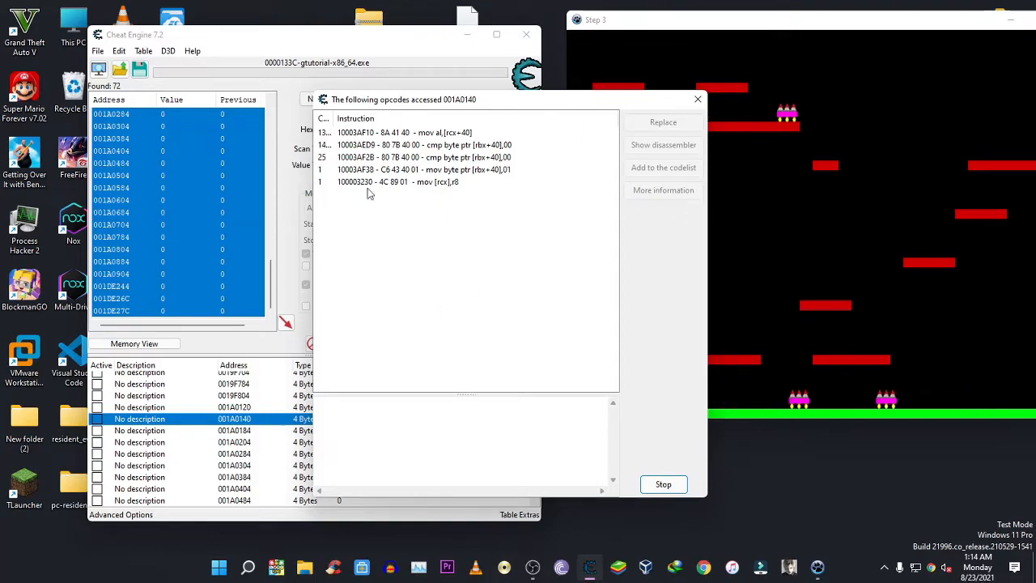
Step: Arrange the accessed-opcodes list beside the Step 3 game and move the character to watch how the instruction counts react
left_click_drag(470, 100, 648, 103)
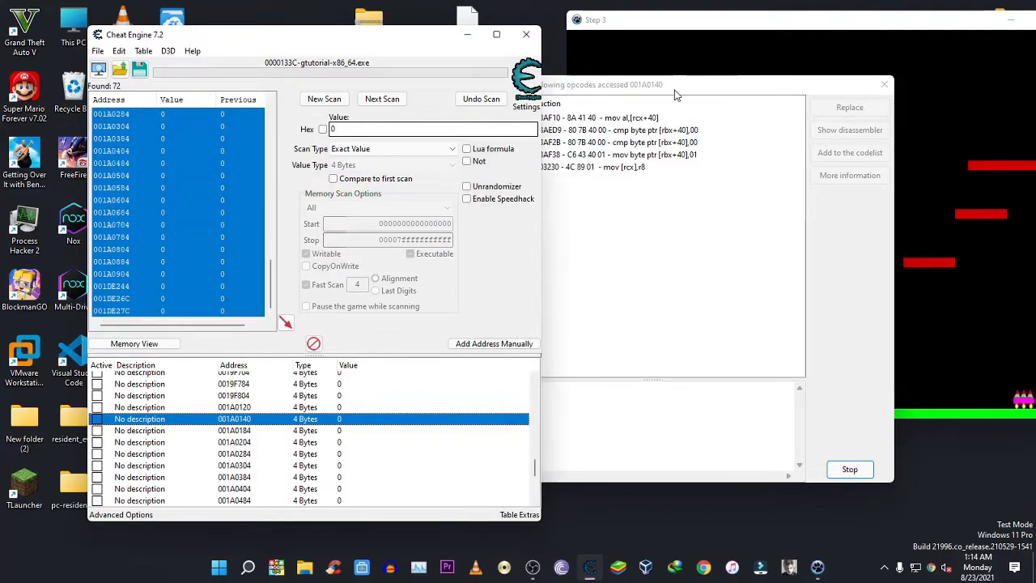
left_click_drag(670, 89, 494, 95)
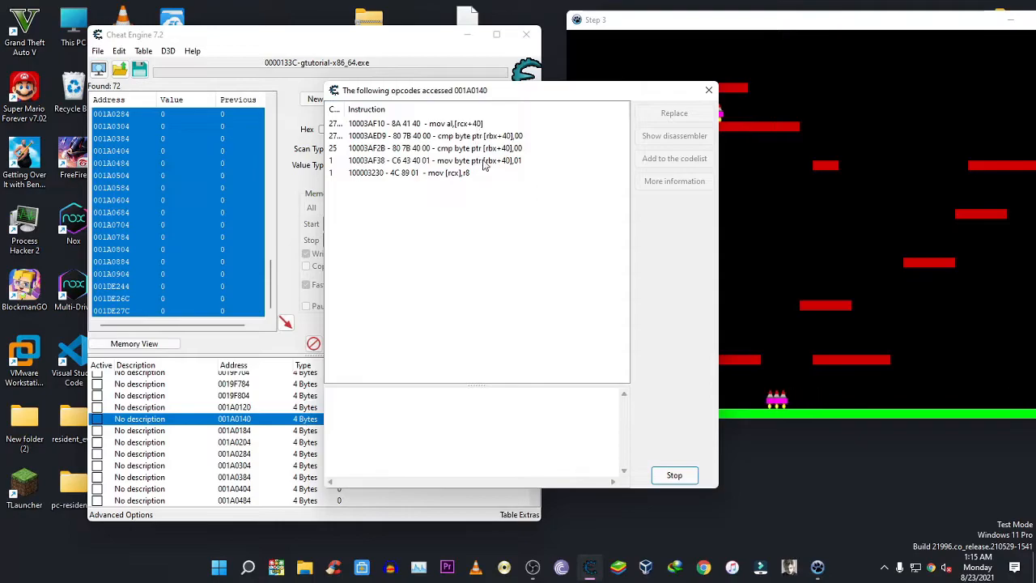
left_click(864, 272)
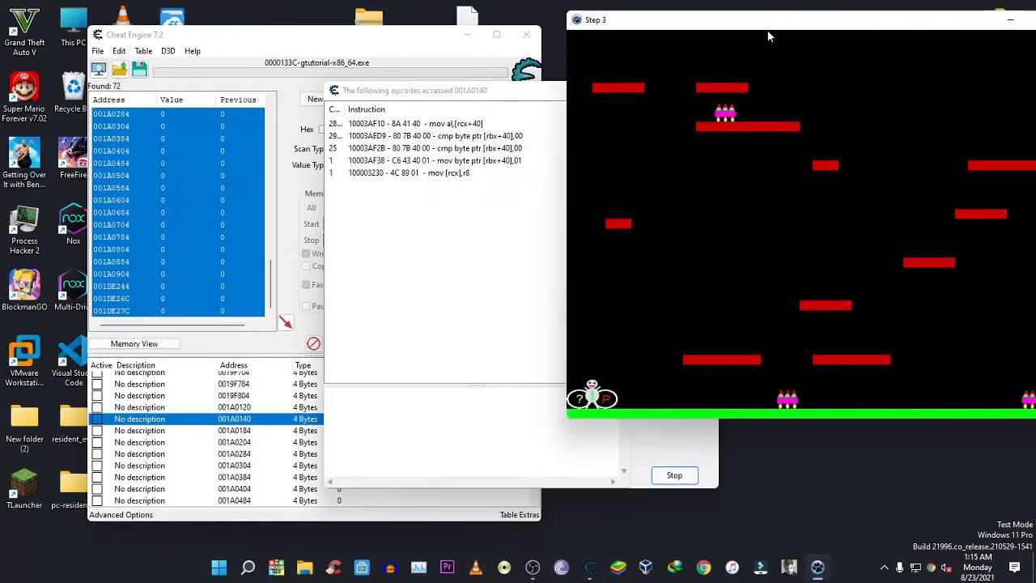
left_click_drag(778, 24, 726, 27)
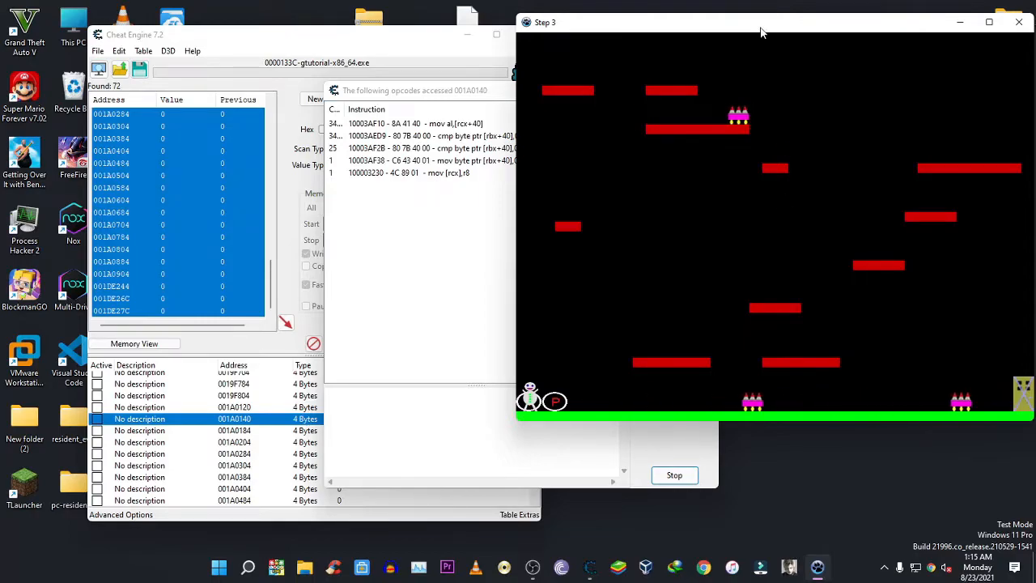
left_click_drag(761, 32, 767, 32)
left_click_drag(483, 97, 263, 59)
left_click(728, 174)
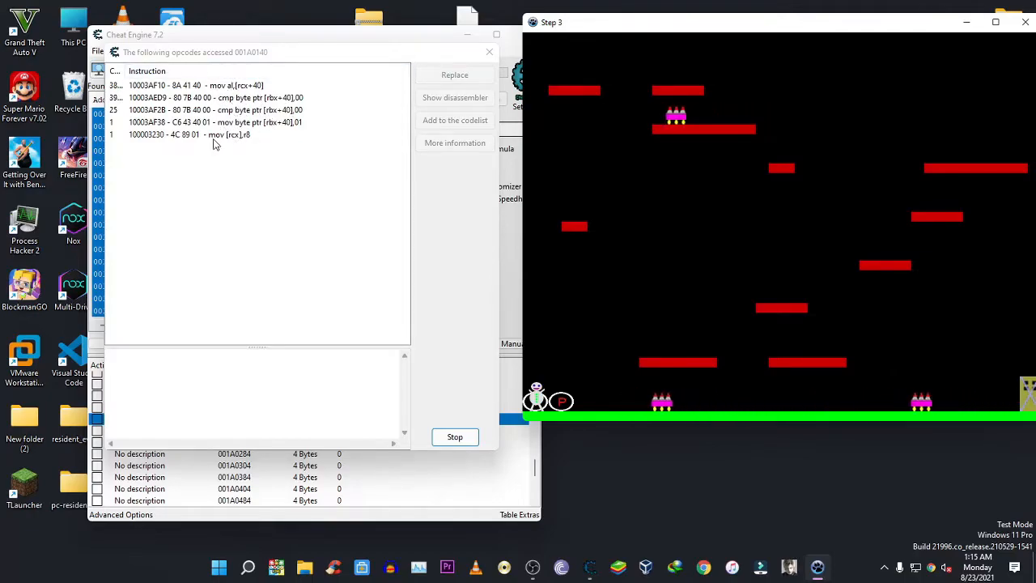
key("Right")
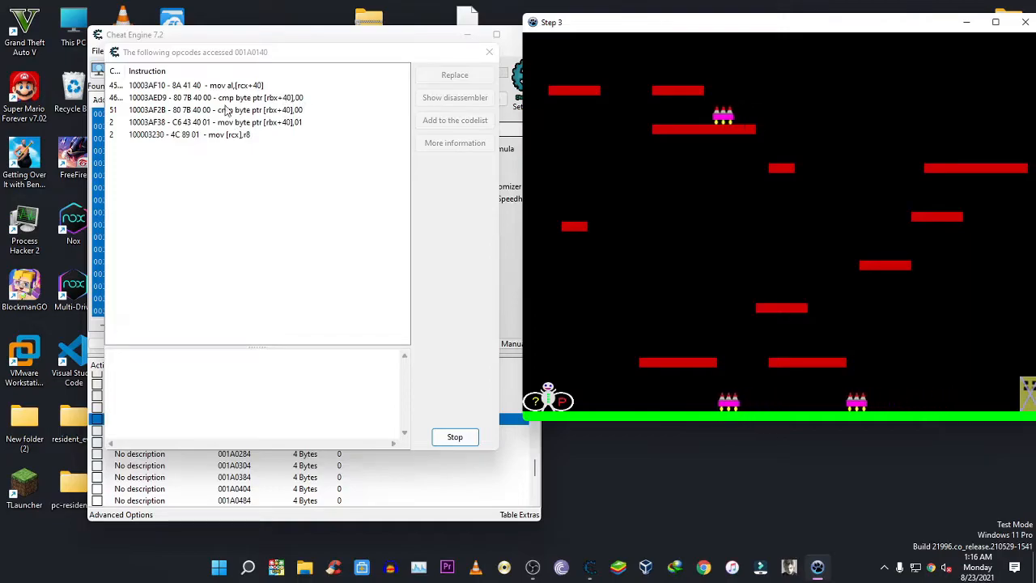
left_click(288, 169)
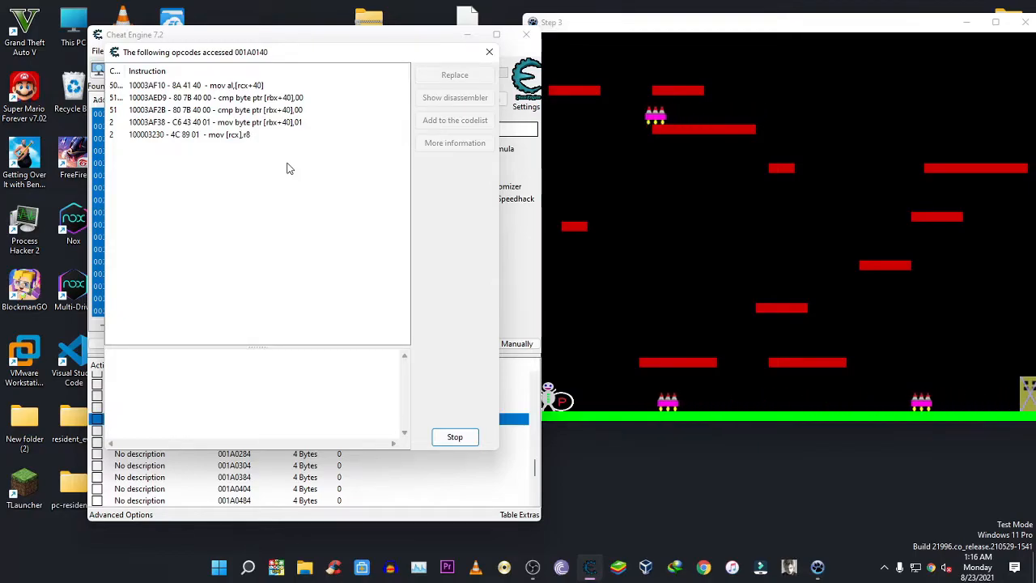
Step: Try replacing the cmp byte ptr [rbx+40],00 instruction at 10003AED9 with code that does nothing, keeping the suggested code name
left_click(258, 98)
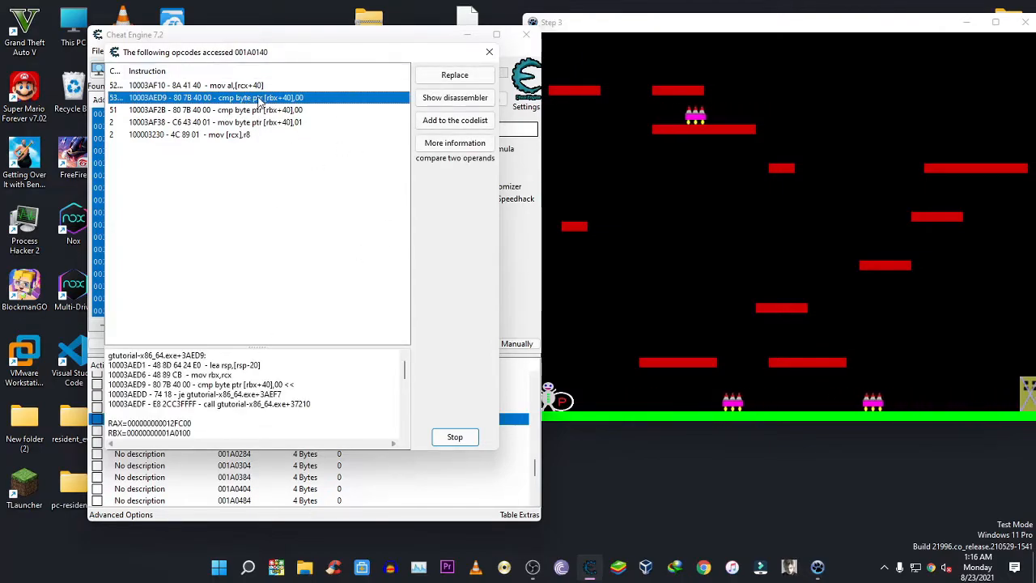
right_click(272, 100)
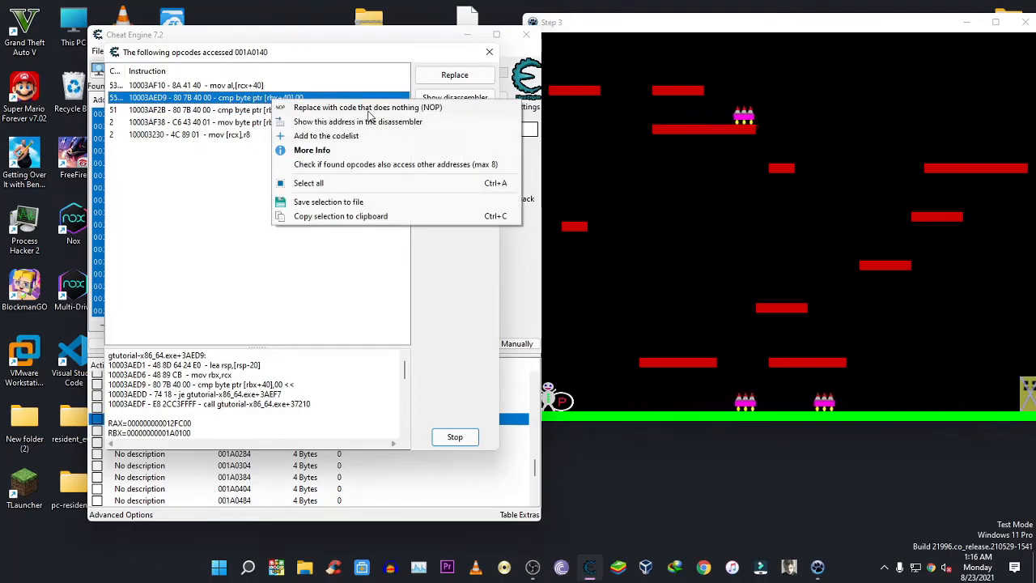
left_click(368, 111)
left_click(490, 311)
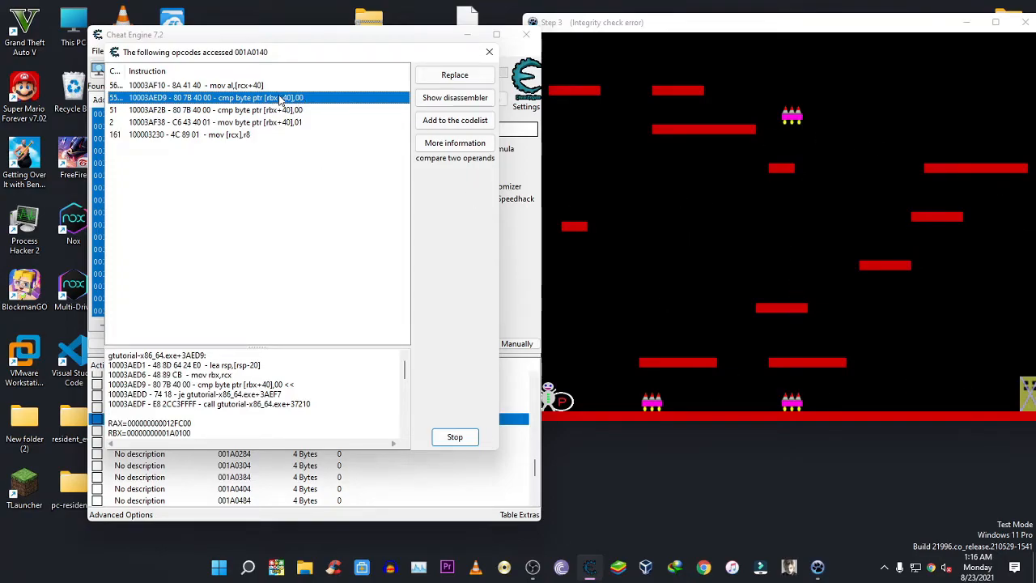
Step: Restore the original code of the instruction at 10003AED9 in the disassembler and close the Memory Viewer
left_click(454, 97)
right_click(546, 70)
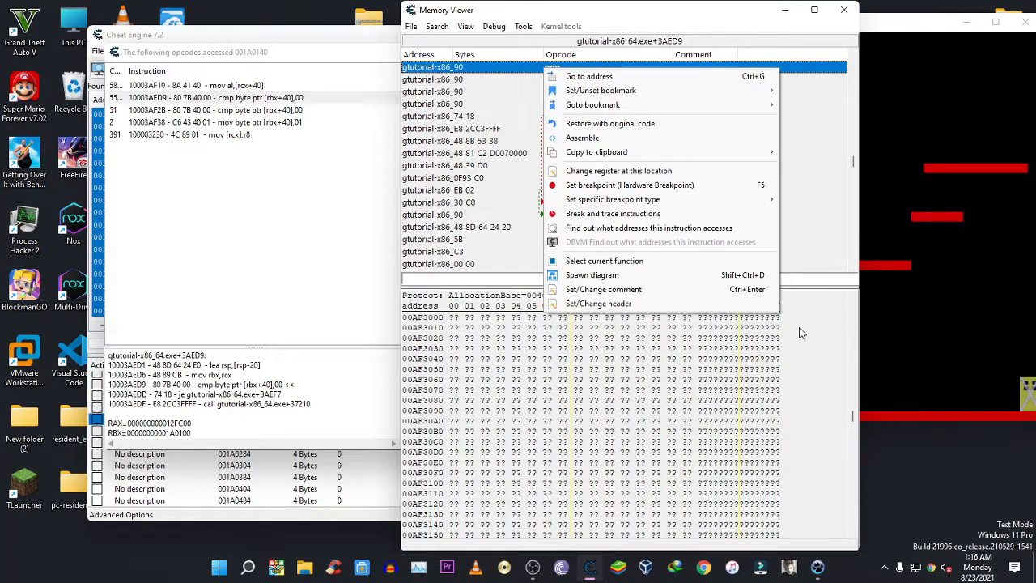
left_click(609, 123)
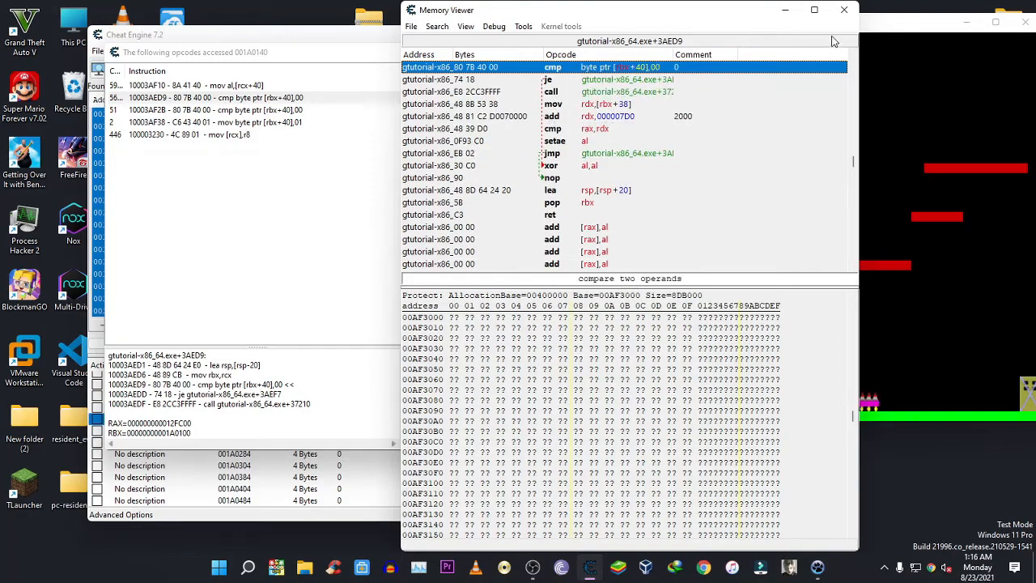
left_click(844, 10)
Step: Review the cmp byte ptr [rbx+40],00 instruction at 10003AED9 in the disassembler, and close the Memory Viewer
left_click(281, 101)
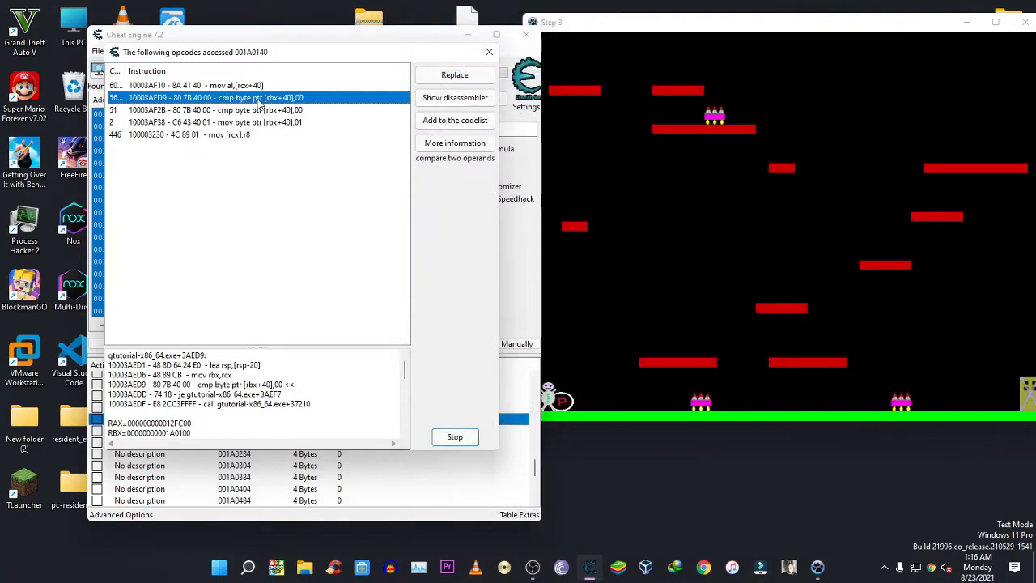
left_click(429, 100)
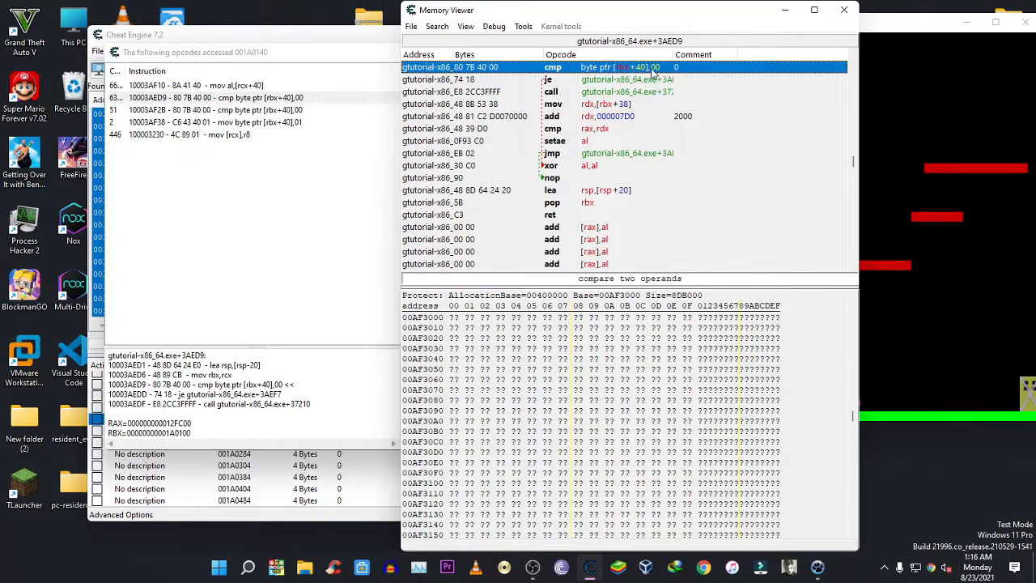
left_click(846, 10)
Step: Try replacing the cmp byte ptr [rbx+40],00 instruction at 10003AF2B with code that does nothing, keeping the suggested code name
left_click(307, 98)
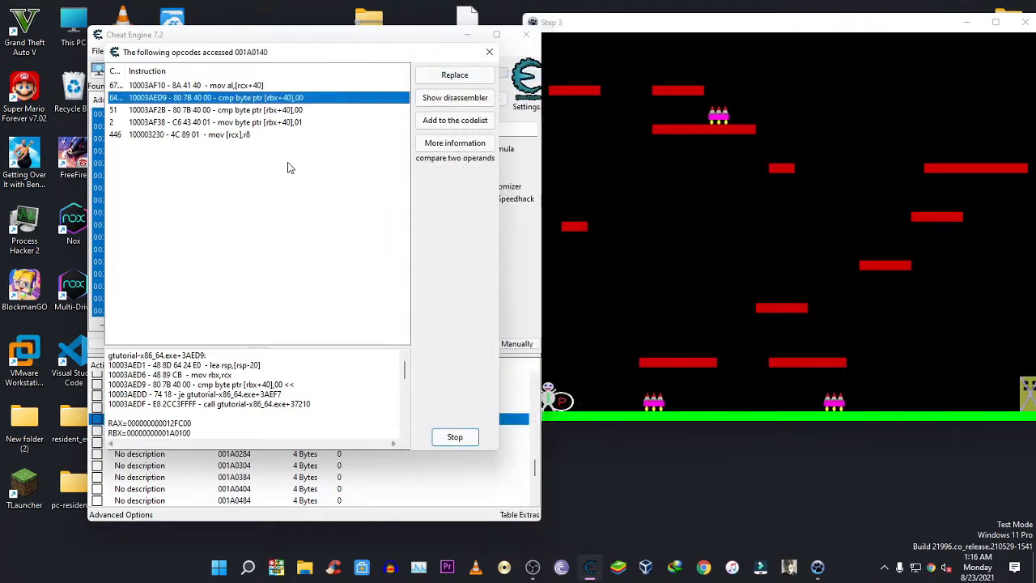
left_click(311, 109)
right_click(288, 111)
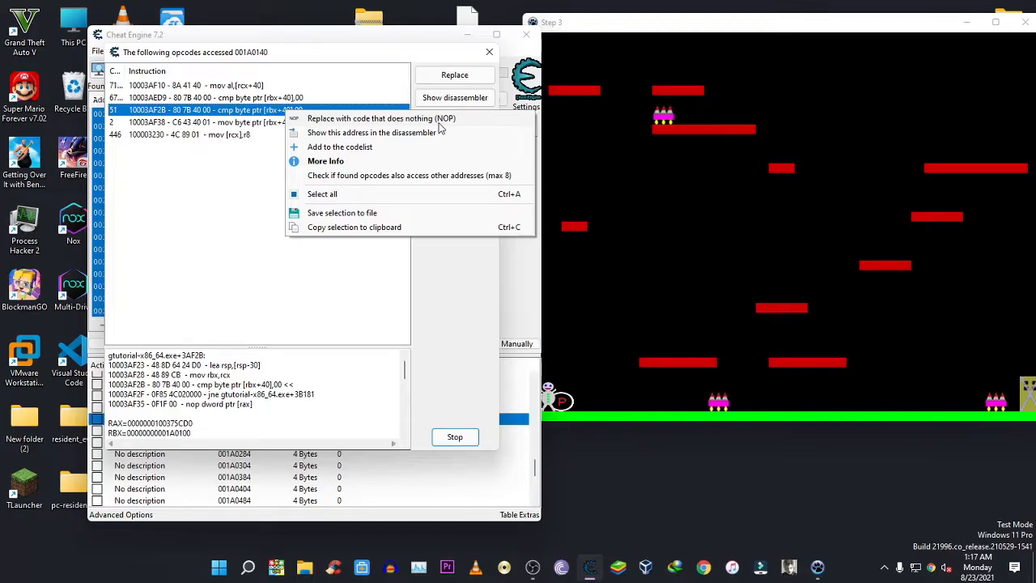
left_click(440, 122)
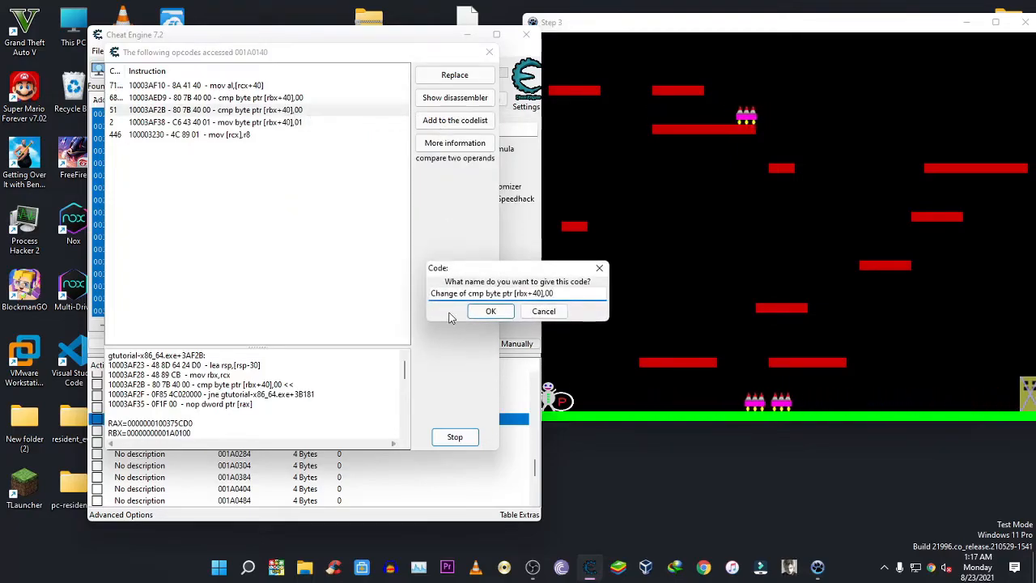
left_click(483, 313)
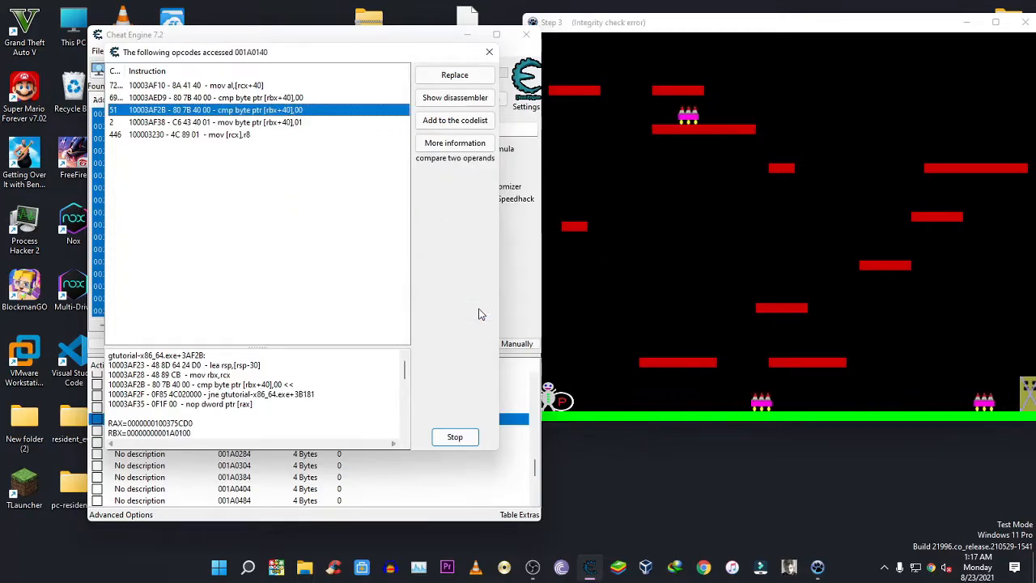
Step: Bring the Step 3 game into full view and walk the character right into the ground enemies to test the patch
left_click(684, 186)
left_click_drag(742, 24, 485, 44)
key("Right")
key("Right")
key("Left")
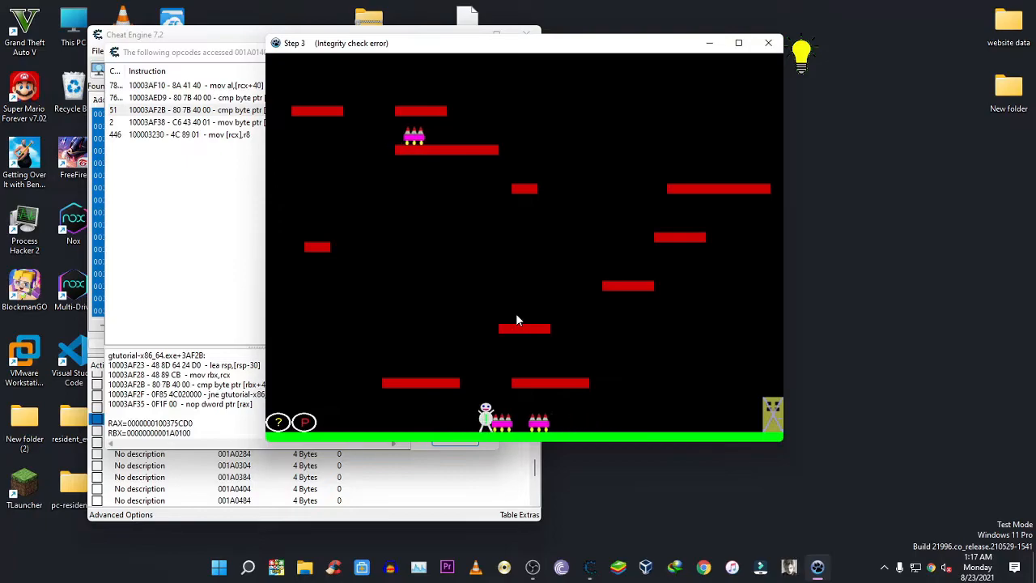
Step: Return to the accessed-opcodes list and restore the original code of the instruction at 10003AF2B in the disassembler
left_click(161, 285)
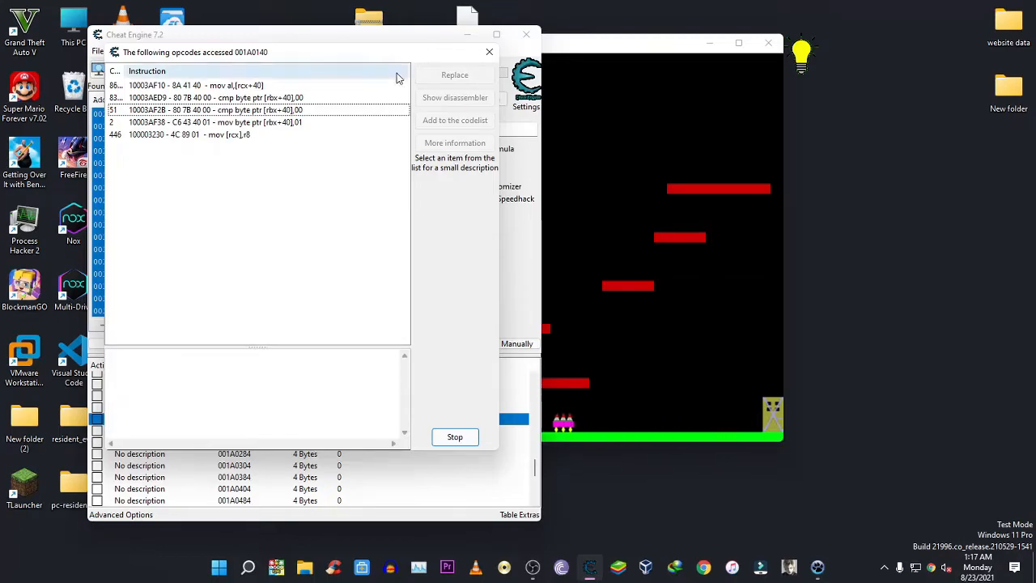
left_click_drag(396, 59, 448, 41)
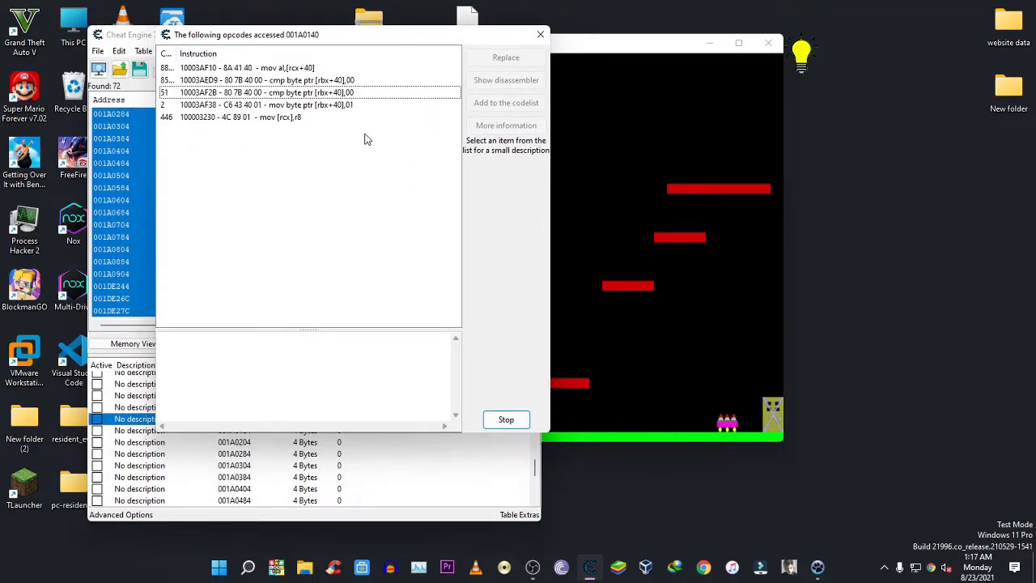
left_click_drag(433, 45, 423, 88)
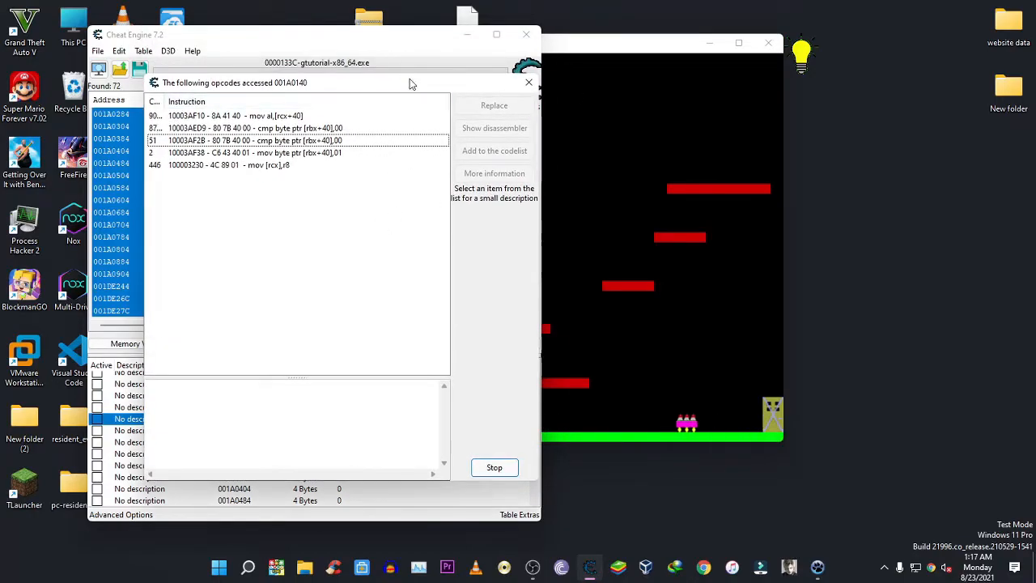
left_click(354, 142)
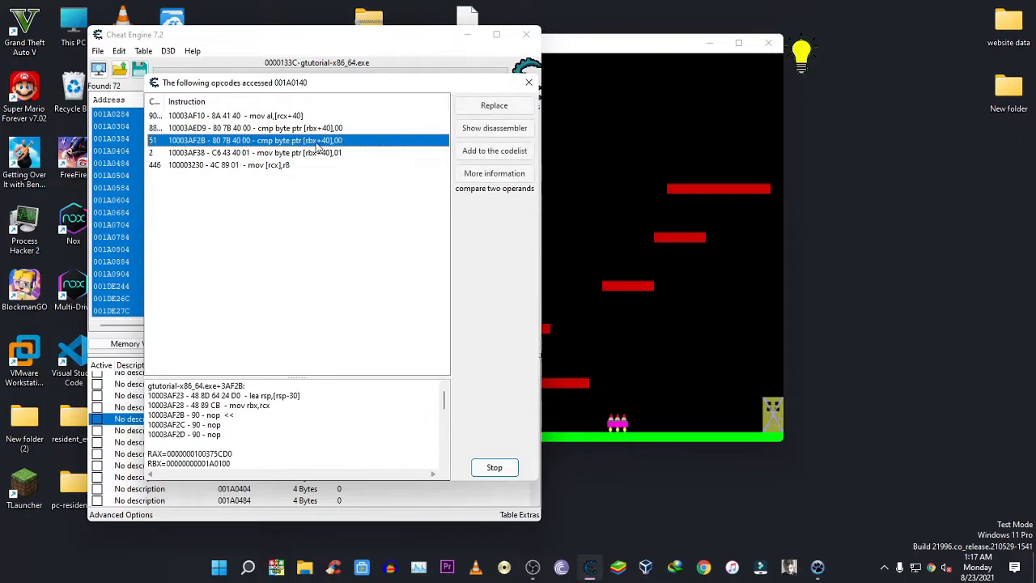
left_click(495, 128)
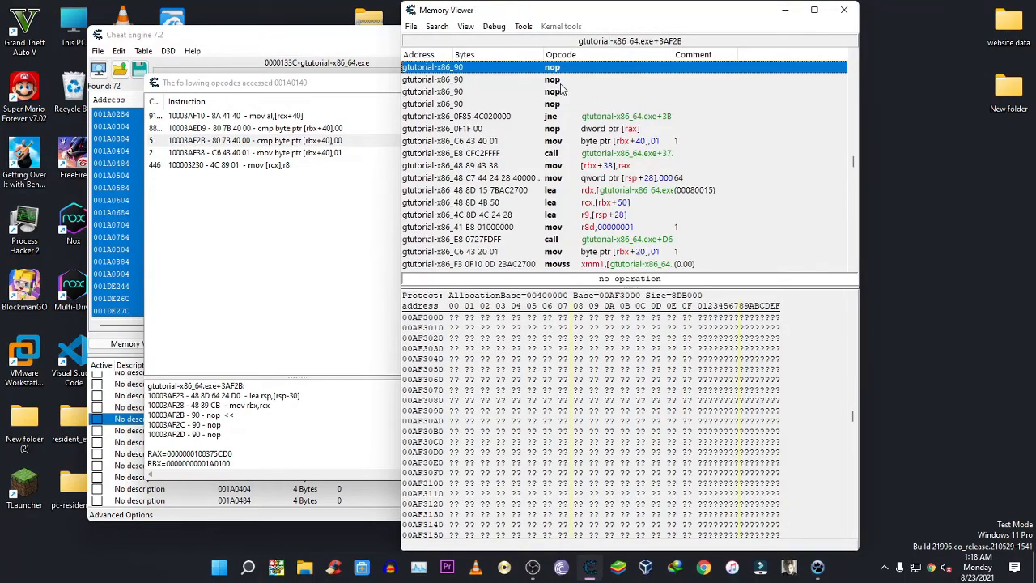
right_click(560, 71)
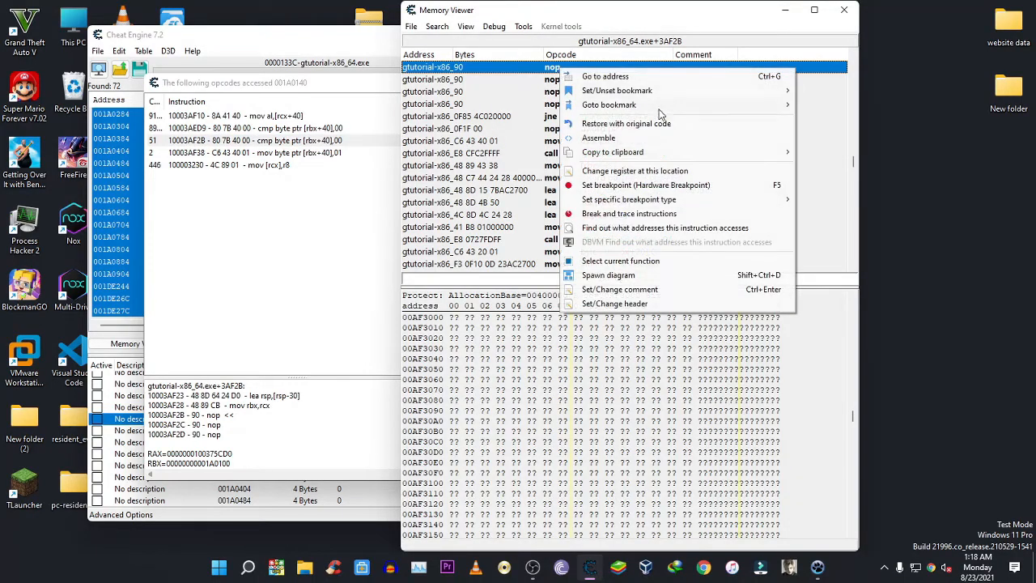
left_click(603, 127)
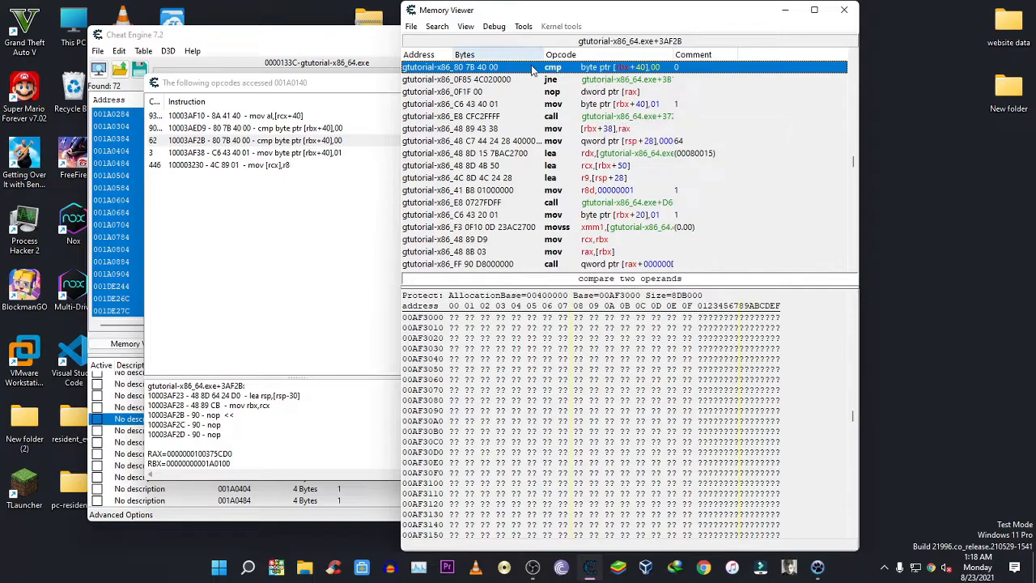
Step: Add the instruction at 10003AF2B to the code list as Code :cmp byte ptr [rbx+40],00, and close the code list
right_click(590, 71)
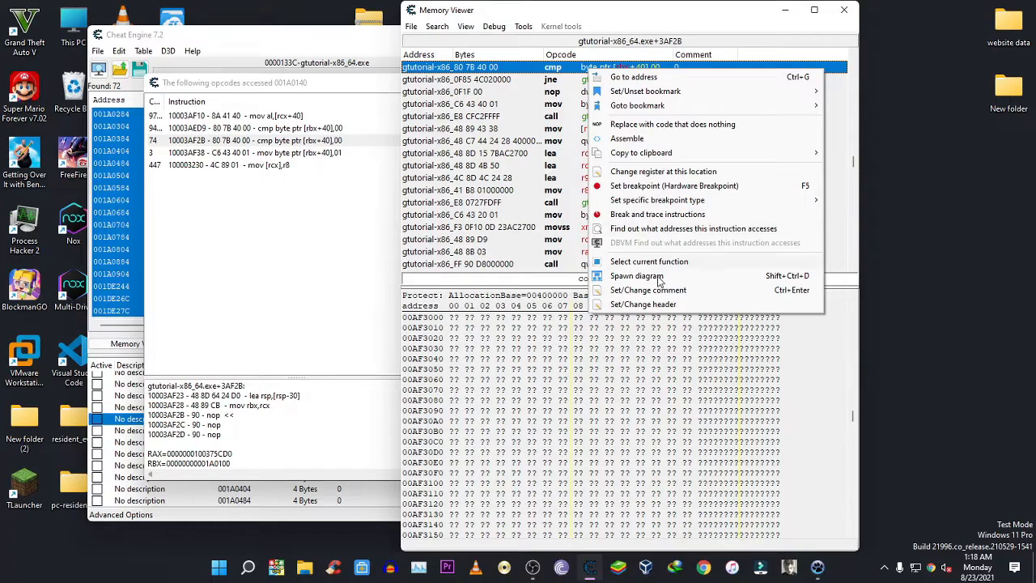
left_click(238, 181)
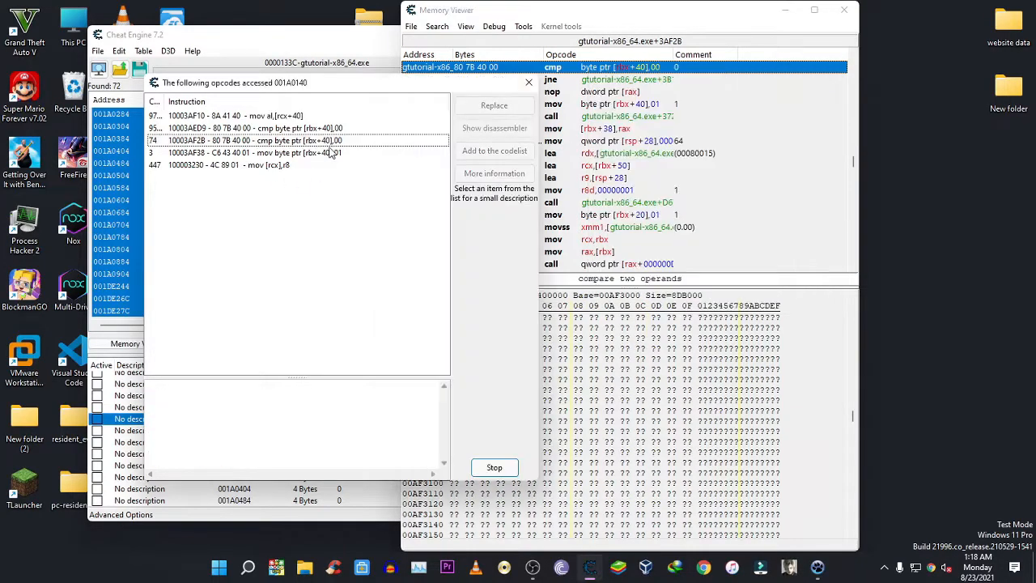
left_click(328, 141)
right_click(328, 143)
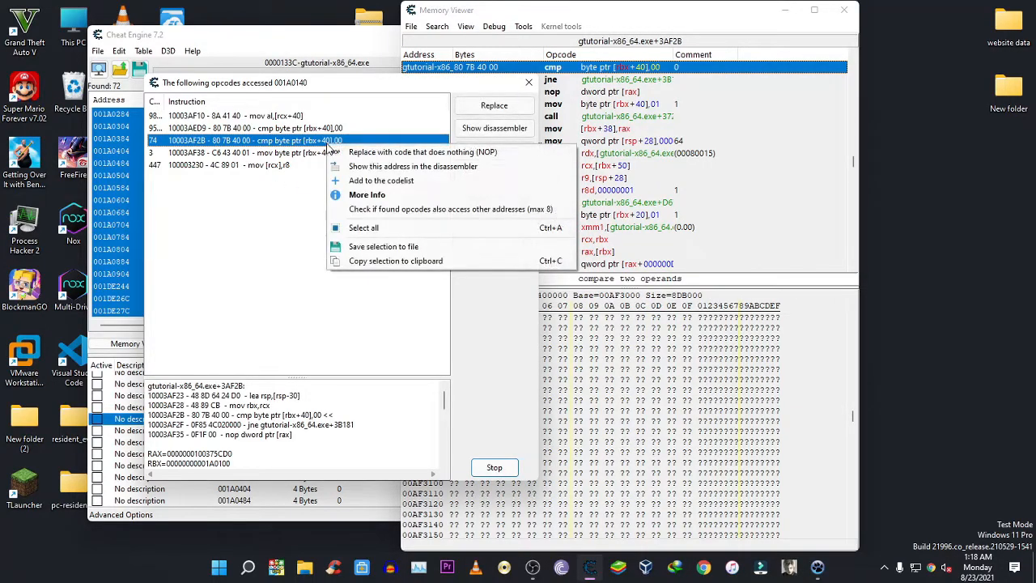
left_click(397, 185)
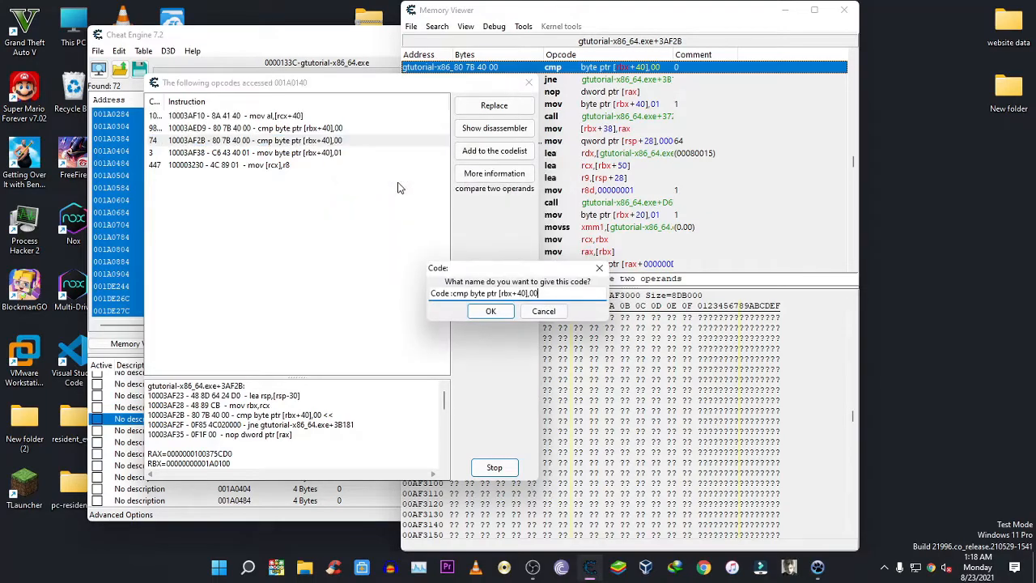
left_click(489, 312)
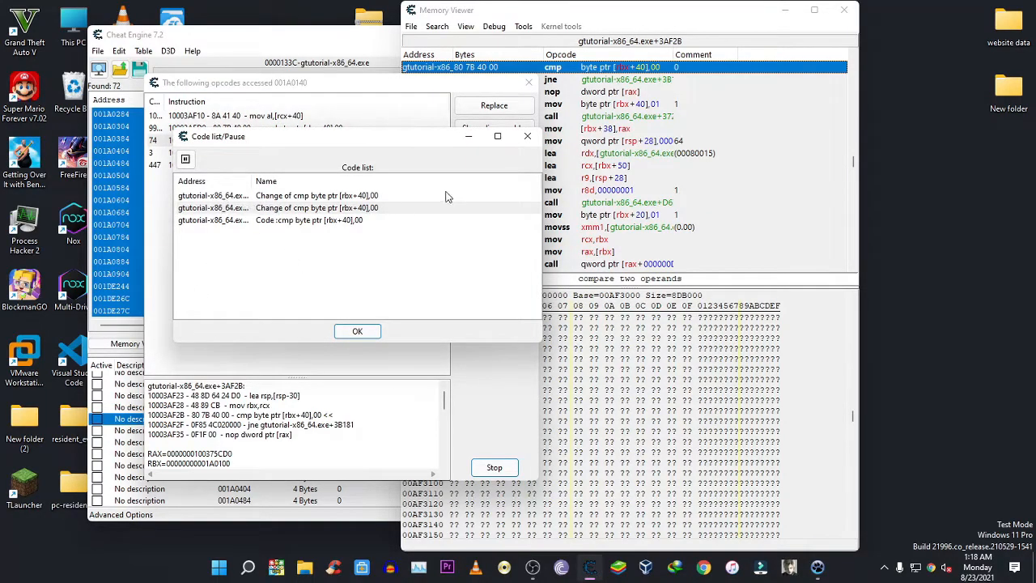
left_click(527, 136)
left_click(361, 203)
Step: Show the instruction at 10003AF2B in the disassembler again and examine the code around it, including the line just before it
left_click(323, 142)
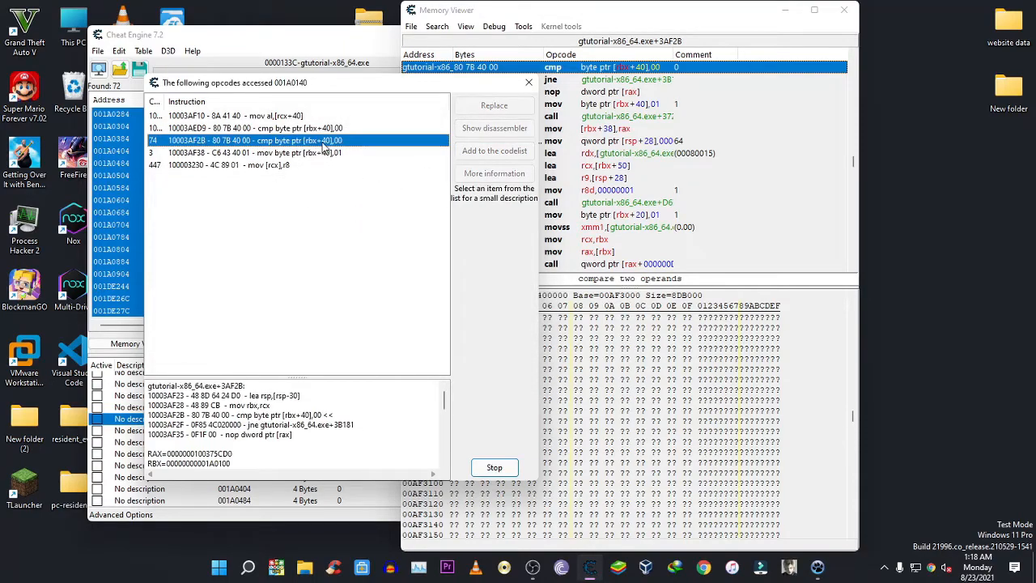
left_click(495, 128)
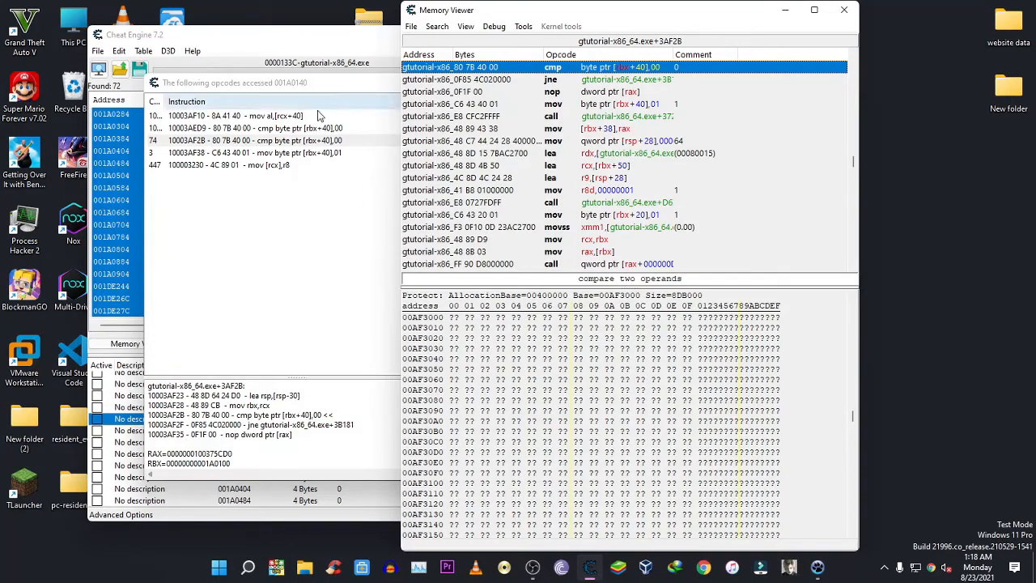
left_click(316, 143)
left_click(485, 129)
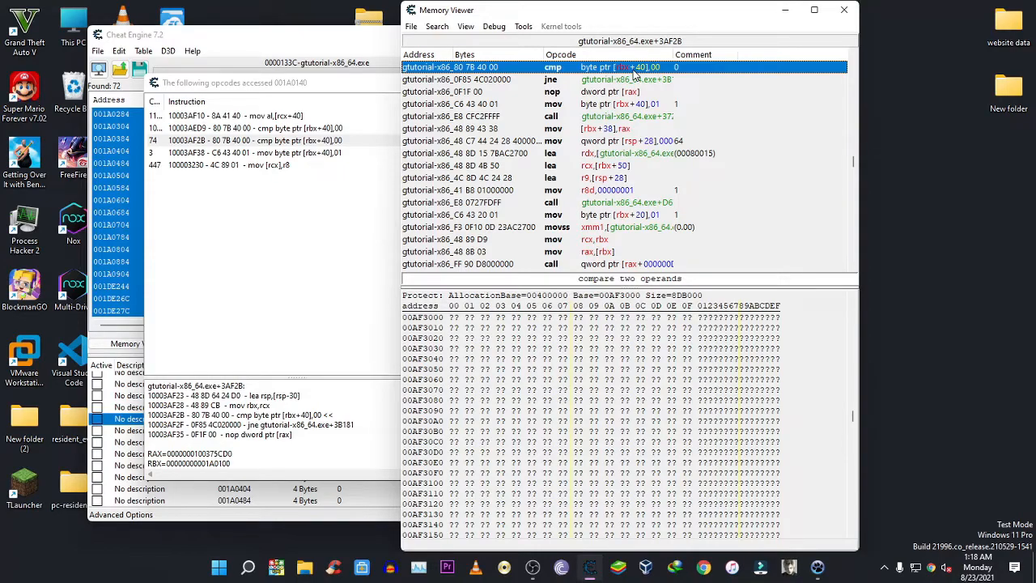
left_click(855, 61)
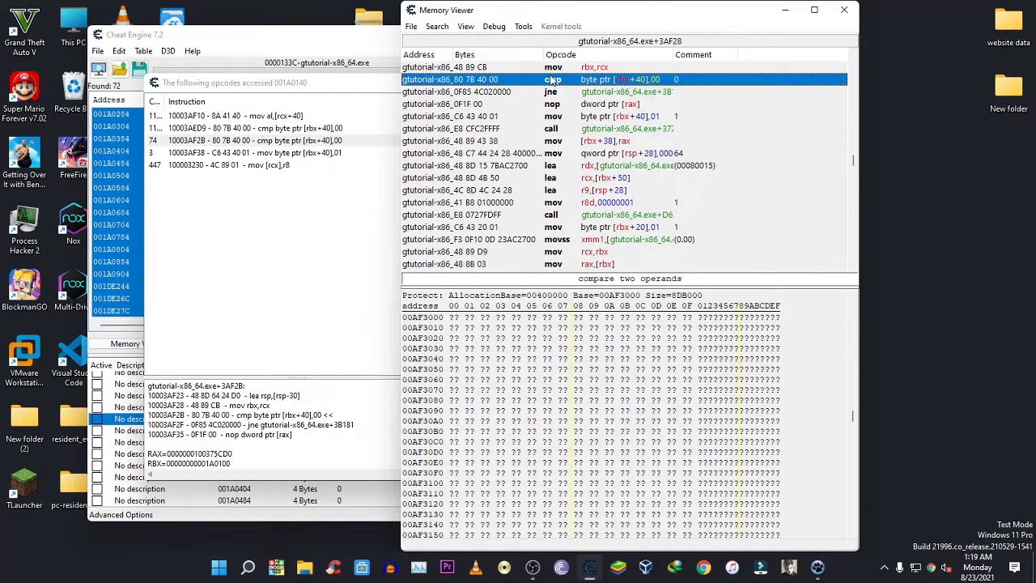
Step: Create an AOB Injection script in Auto Assemble for the address "gtutorial-x86_64.exe"+3AF2B, using INJECT as the injection point's symbol name
left_click(523, 27)
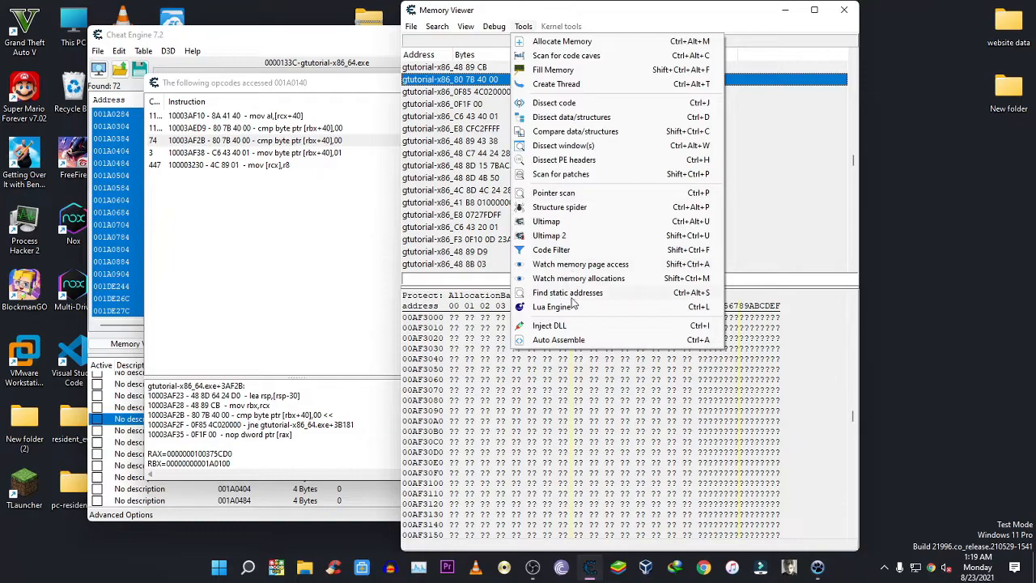
left_click(580, 342)
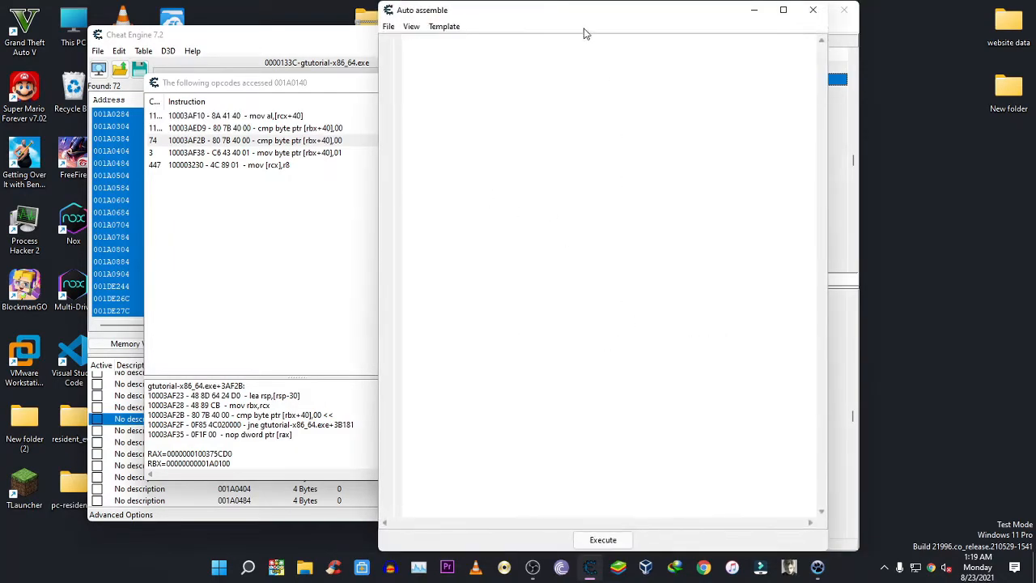
left_click_drag(475, 11, 413, 25)
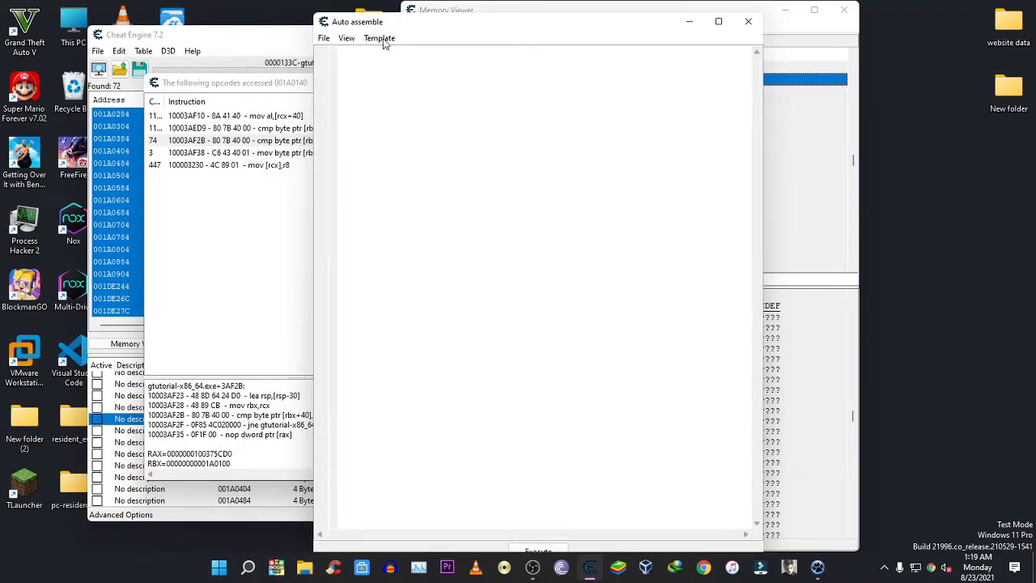
left_click(380, 39)
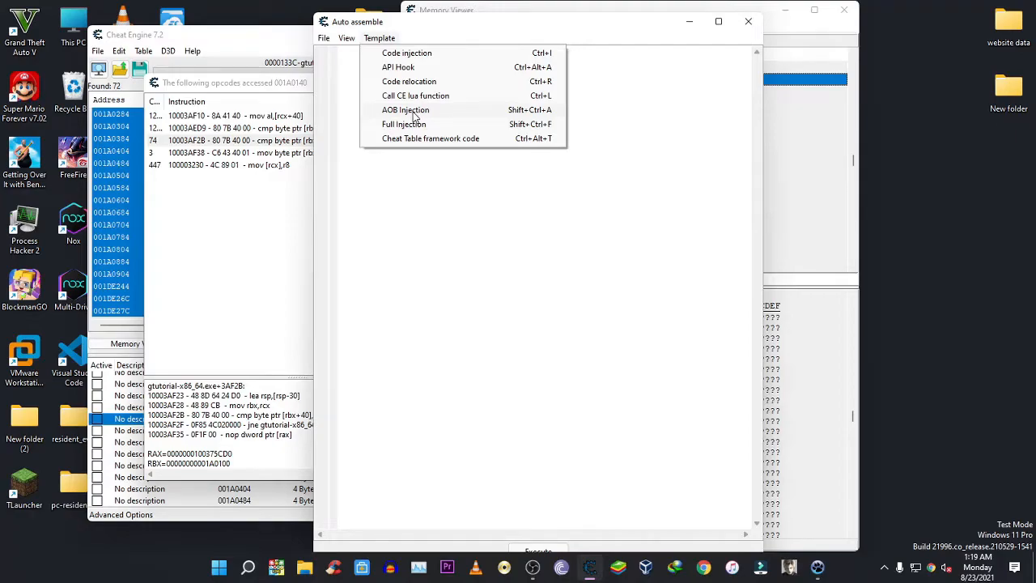
left_click(414, 116)
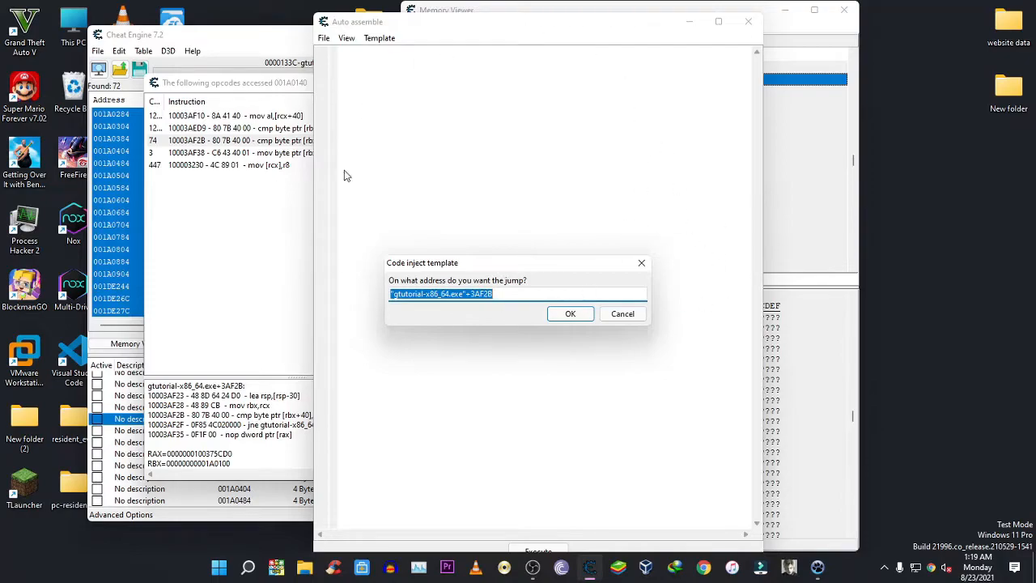
left_click(570, 315)
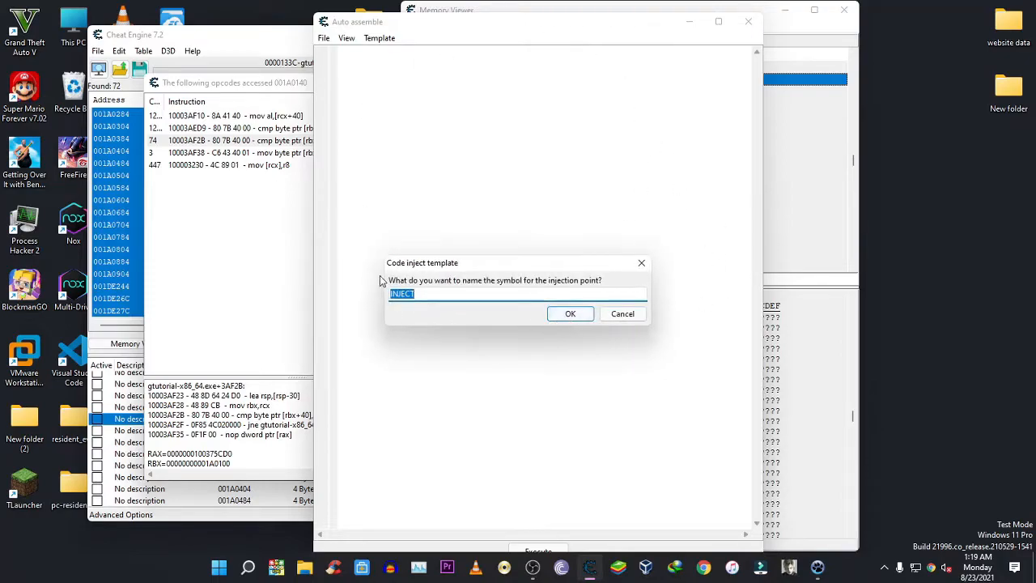
left_click(571, 314)
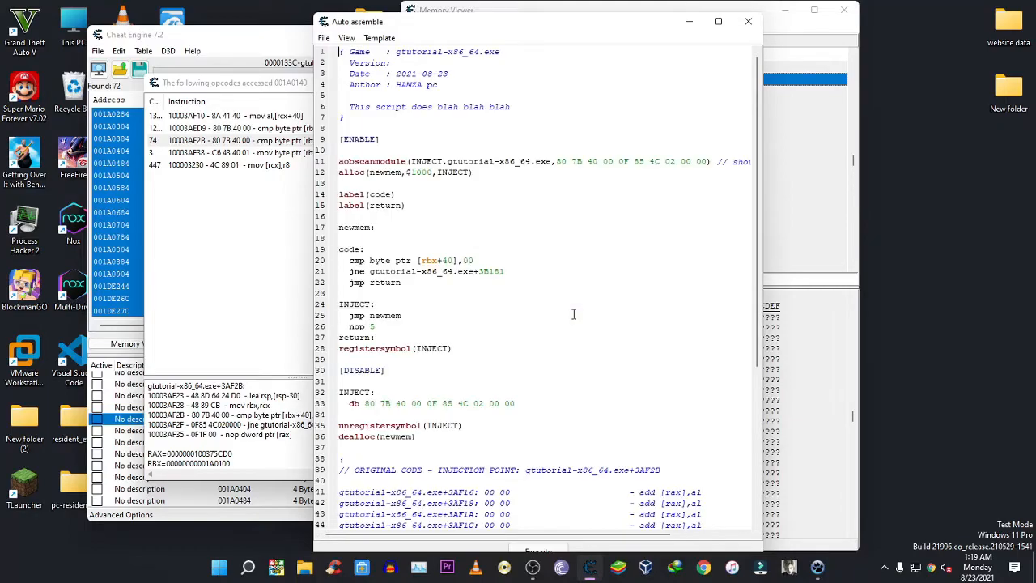
Step: Examine the whole generated injection script, including the original code listing and the byte pattern in the aobscanmodule line
left_click(718, 22)
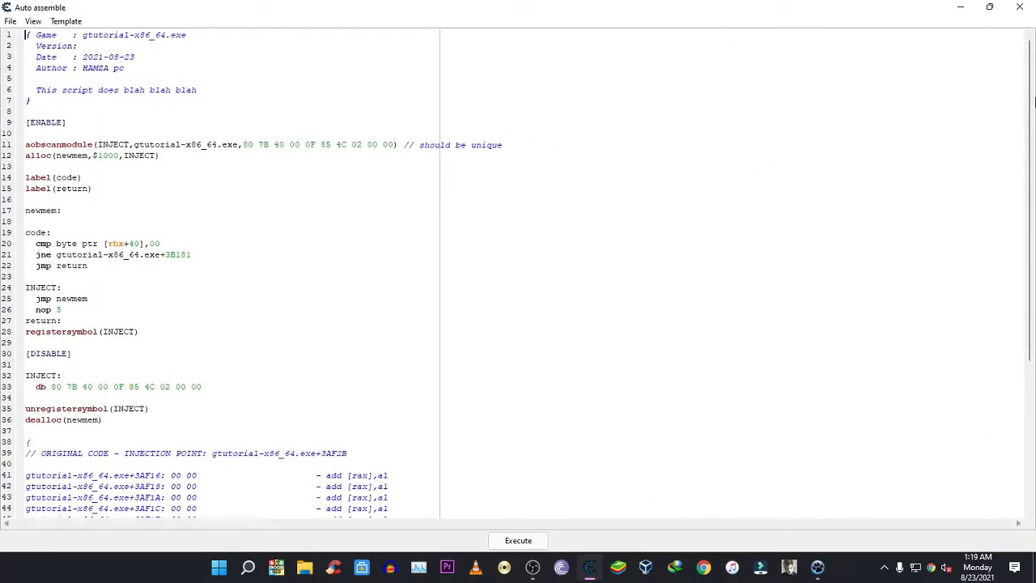
mouse_move(1034, 103)
left_mouse_down()
mouse_move(1030, 212)
mouse_move(1025, 97)
left_mouse_up()
left_click_drag(1034, 71, 1026, 95)
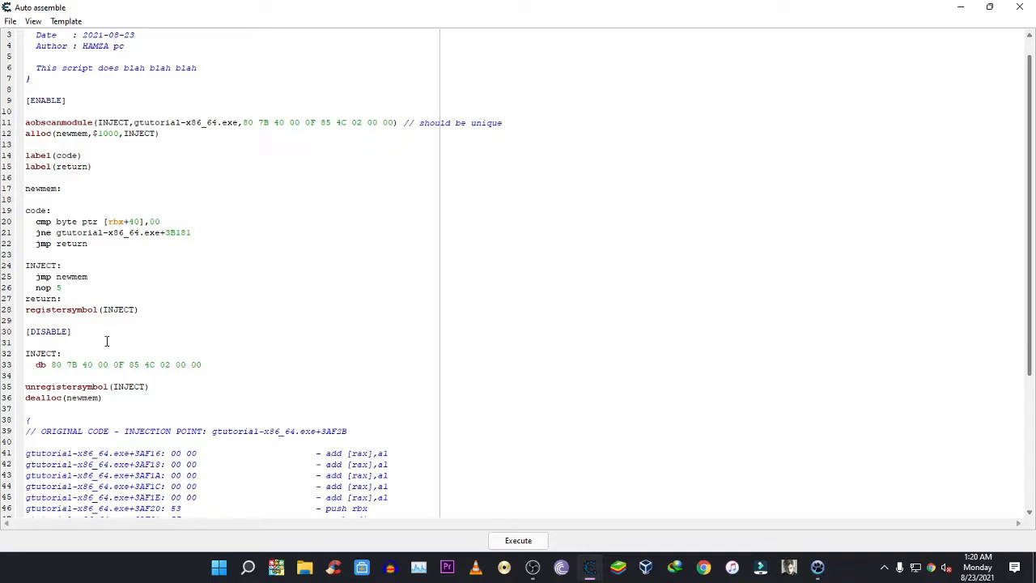
scroll(1030, 112, "down", 6)
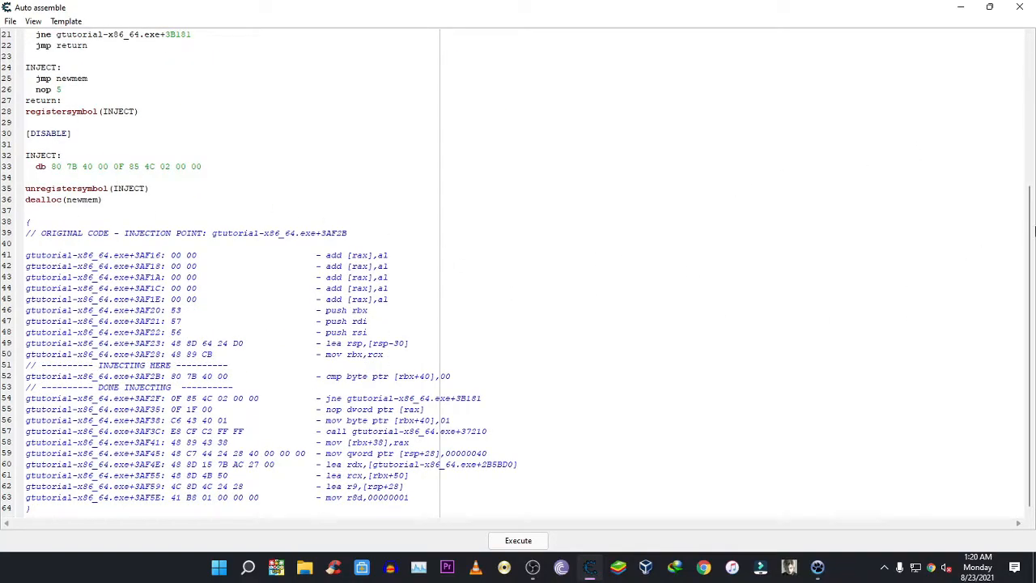
left_click_drag(1034, 232, 1033, 91)
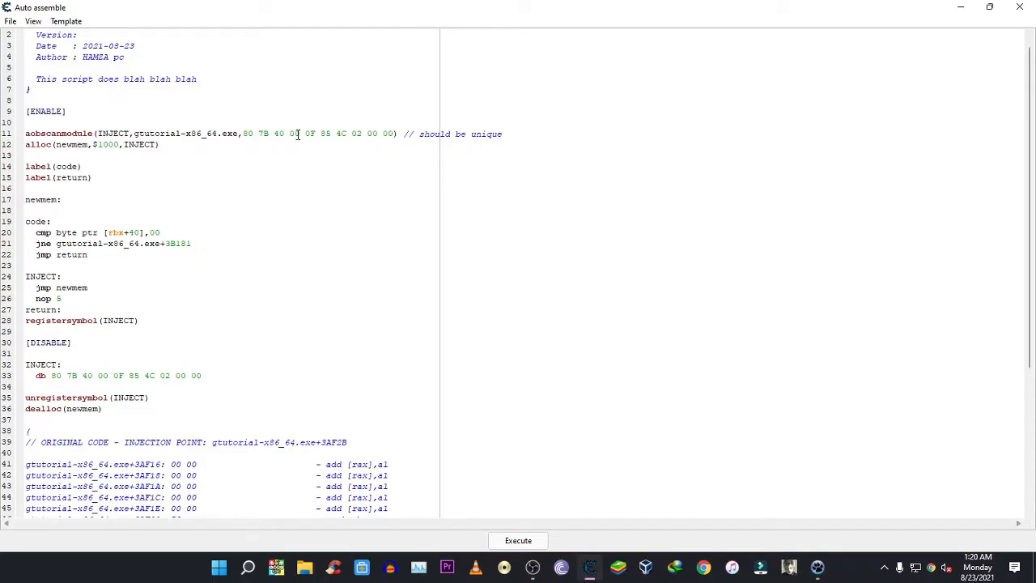
left_click_drag(243, 132, 421, 133)
left_click(312, 205)
Step: Remove the line cmp byte ptr [rbx+40],00 from the script's code section, leaving no blank line under code:
left_click_drag(165, 232, 37, 233)
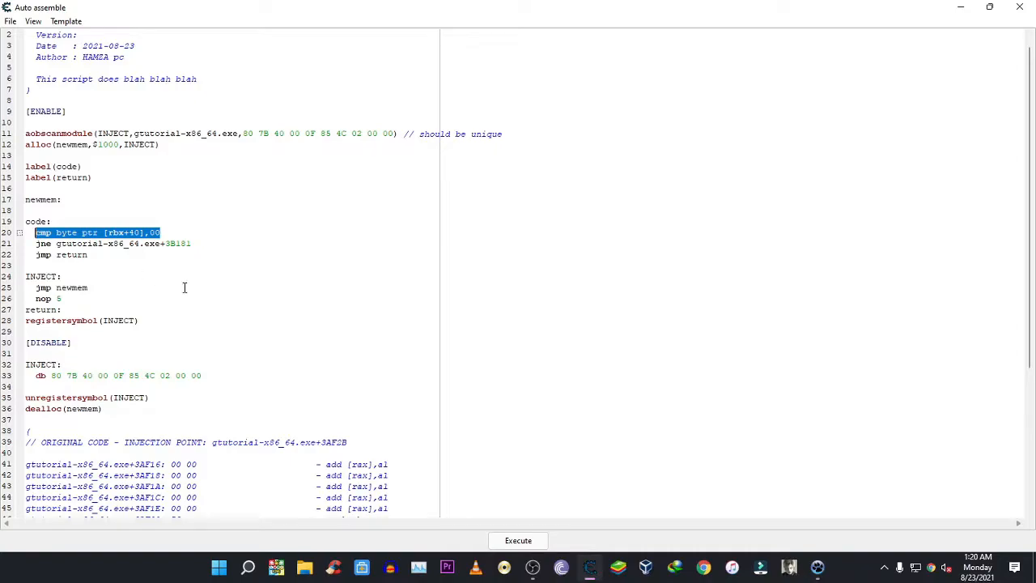
key("BackSpace")
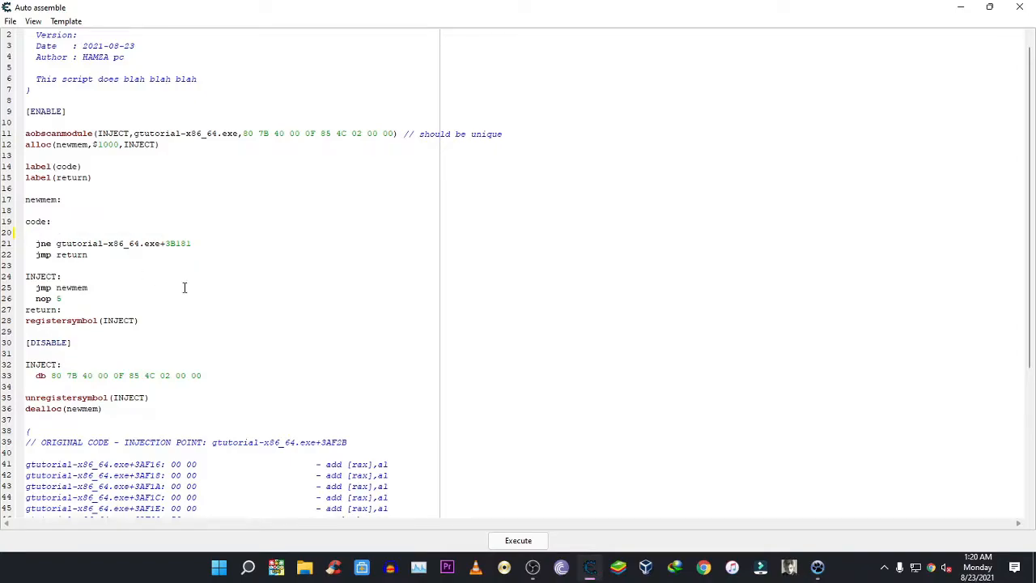
key("BackSpace")
key("BackSpace")
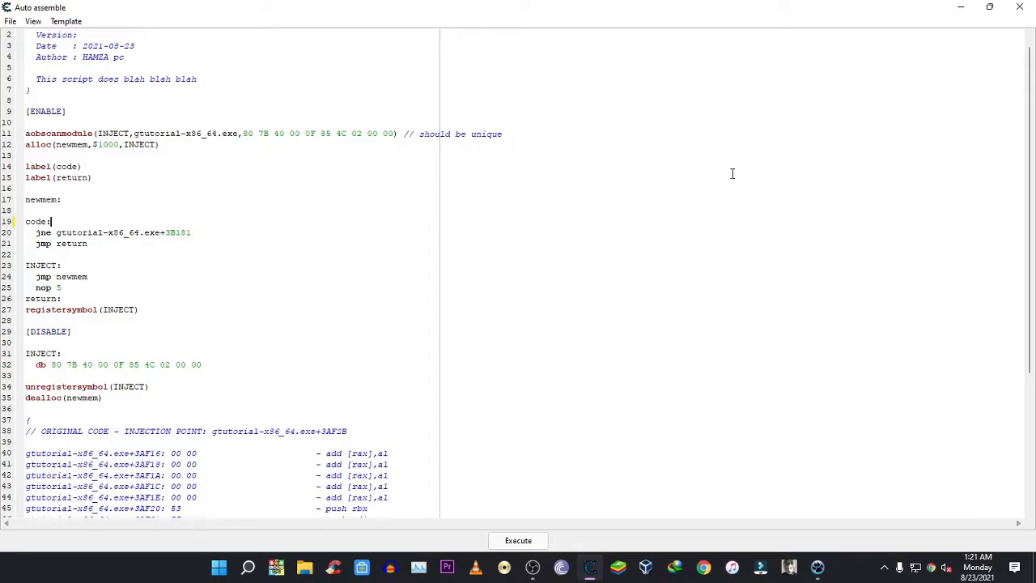
Step: Assign the script to the current cheat table and close the Auto assemble, accessed-opcodes and Memory Viewer windows
left_click(10, 22)
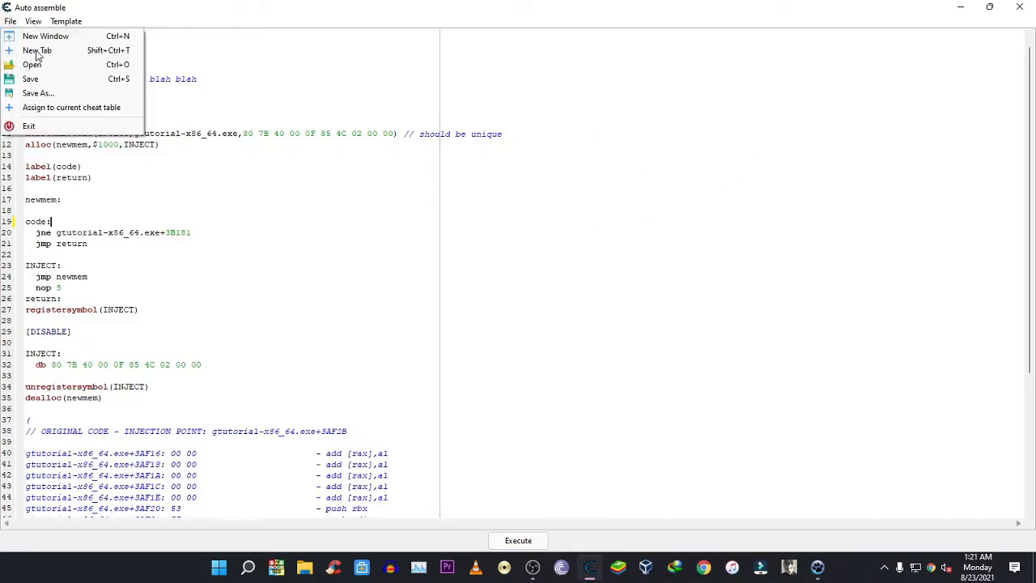
left_click(90, 107)
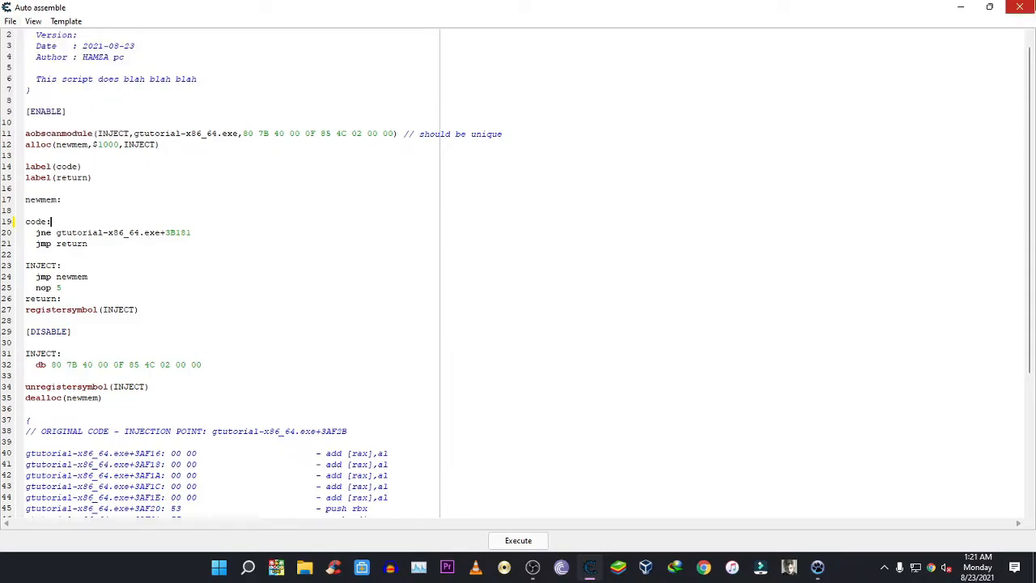
left_click(1019, 8)
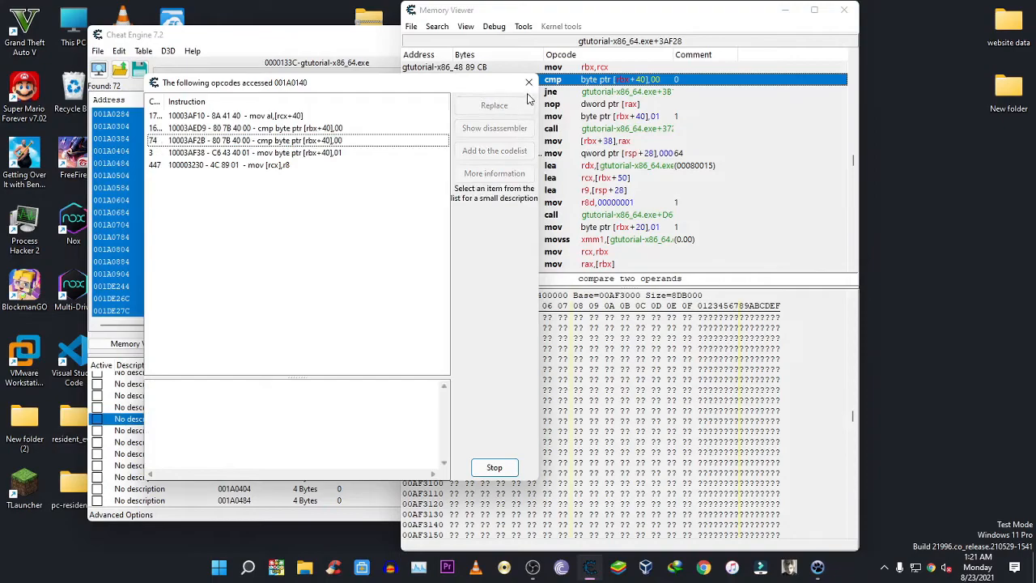
left_click(530, 75)
left_click(844, 9)
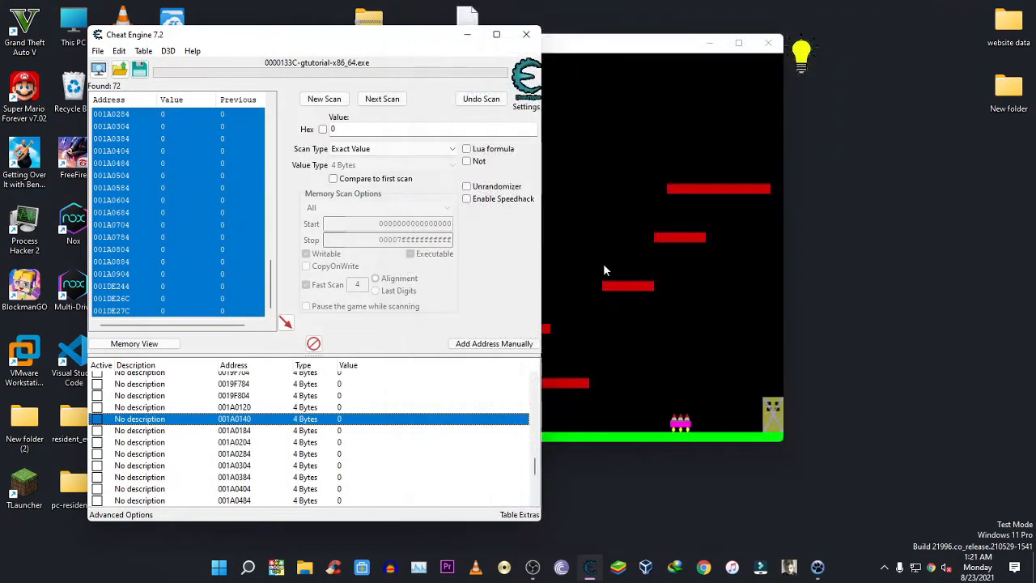
Step: Delete all address entries from the cheat table, keeping only the Auto Assemble script
scroll(534, 472, "down", 5)
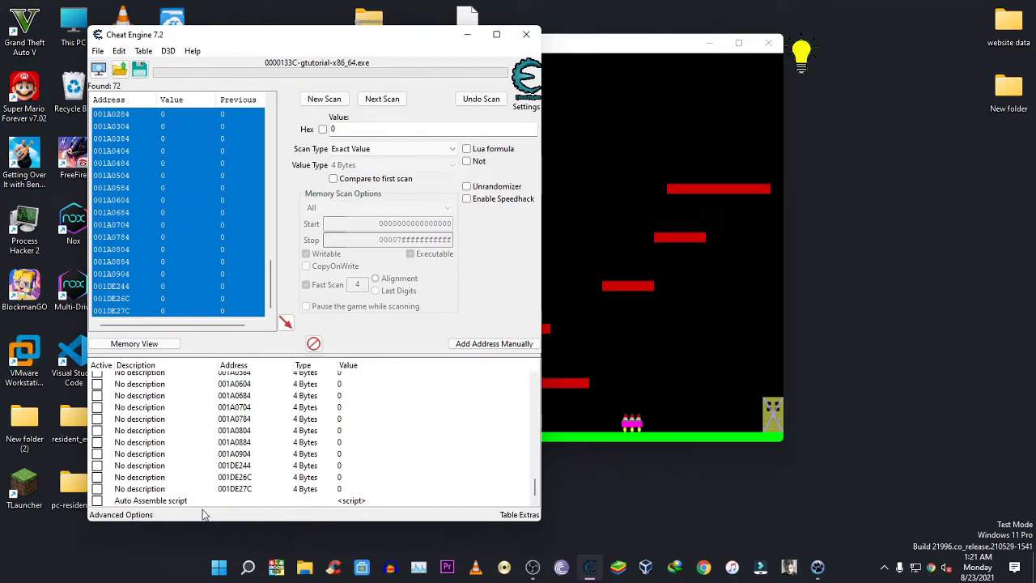
left_click(162, 489)
key("ctrl+a")
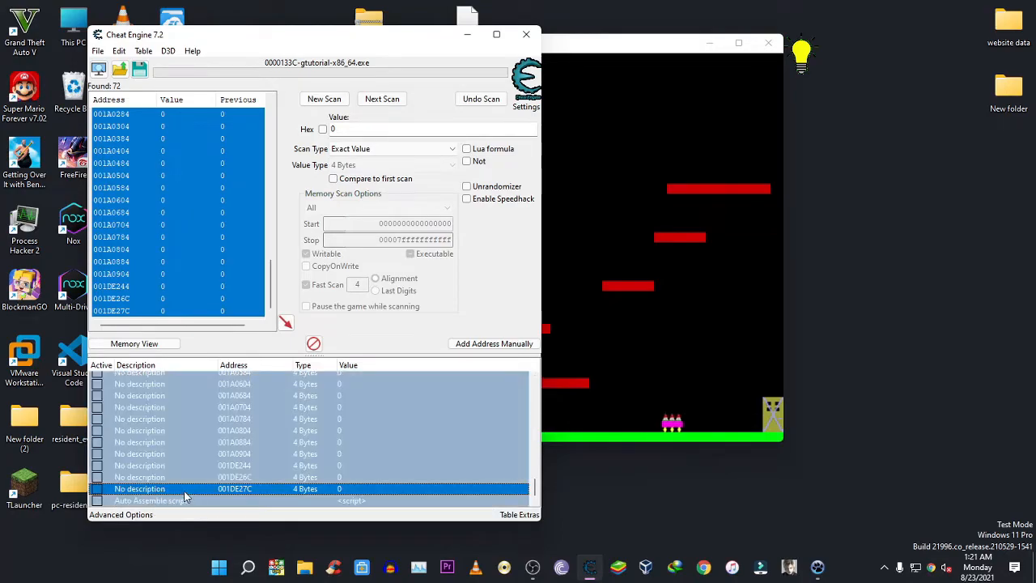
left_click(179, 501, "ctrl")
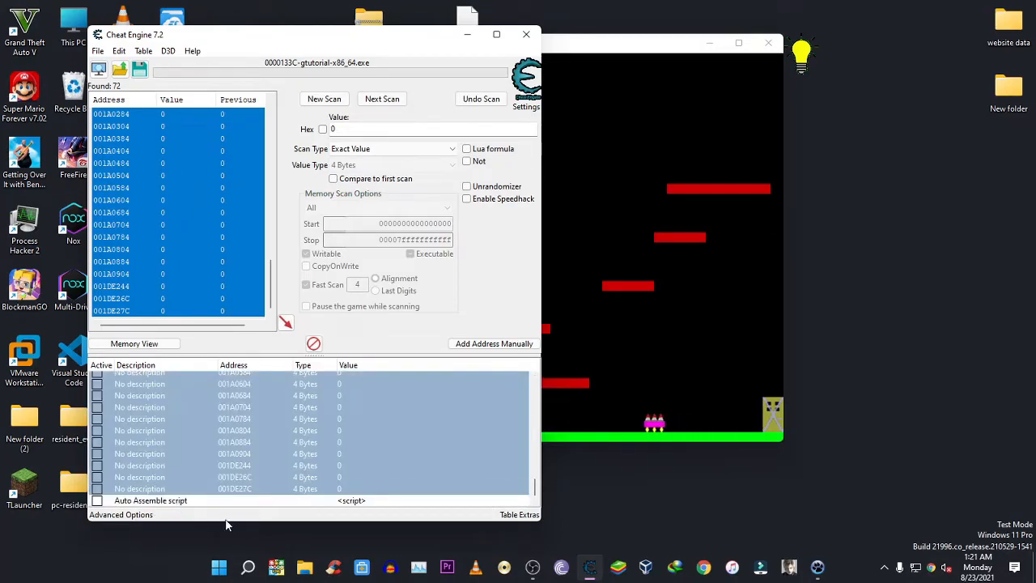
right_click(343, 477)
left_click(394, 141)
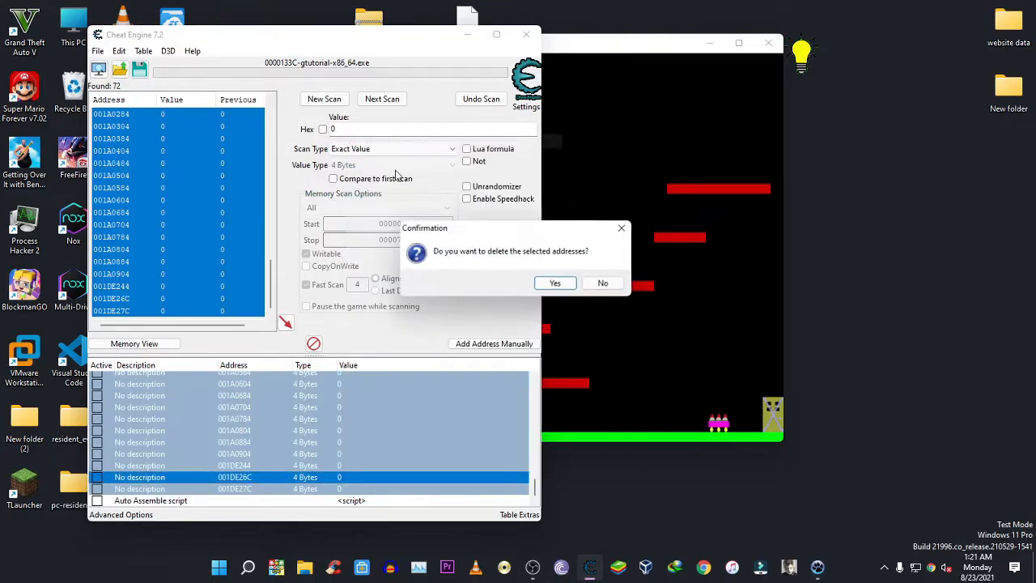
left_click(550, 283)
left_click(402, 411)
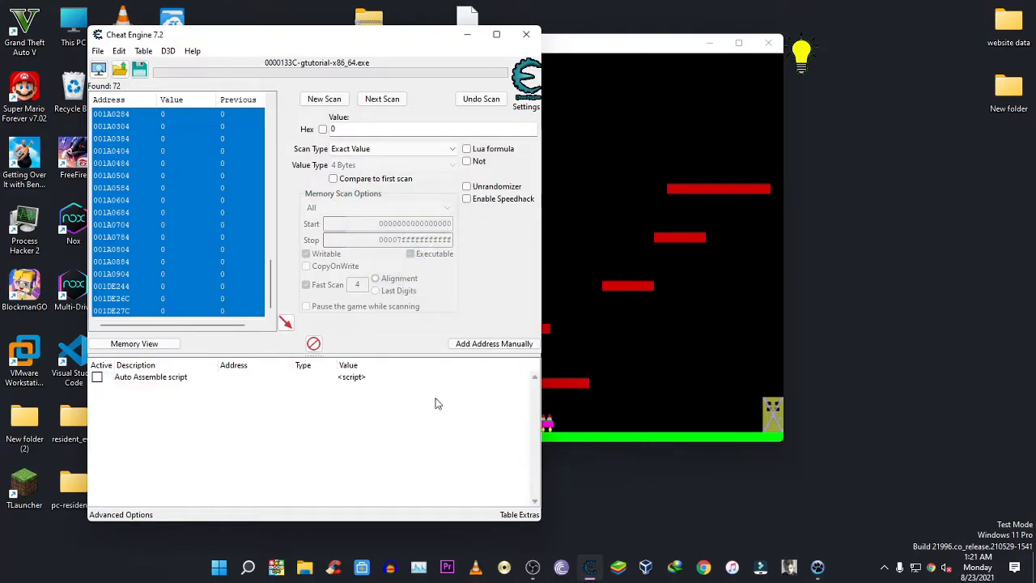
Step: Place the Cheat Engine and Step 3 windows side by side and walk the character right into an enemy with the script inactive
left_click_drag(646, 44, 927, 46)
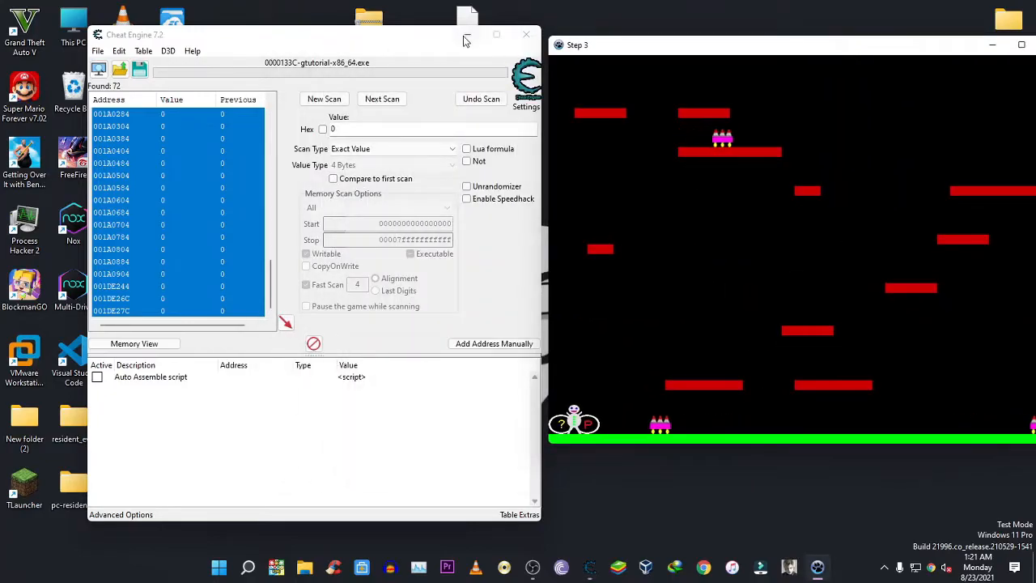
left_click_drag(450, 37, 380, 33)
left_click_drag(566, 45, 512, 34)
key("Right")
key("Right")
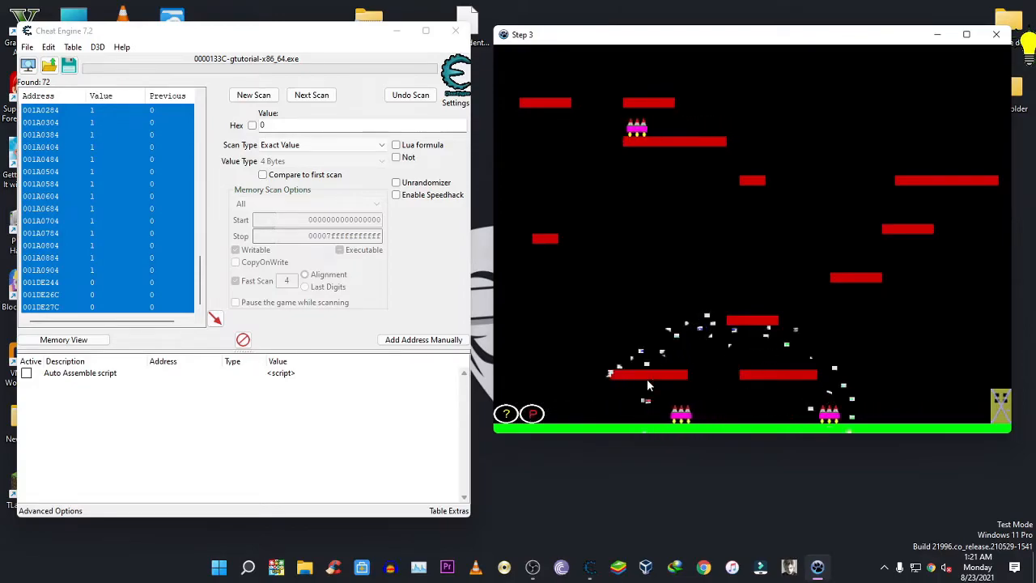
Step: Activate the Auto Assemble script and walk the character through the ground enemies in the Step 3 game
left_click(19, 375)
left_click(720, 339)
key("Right")
key("Right")
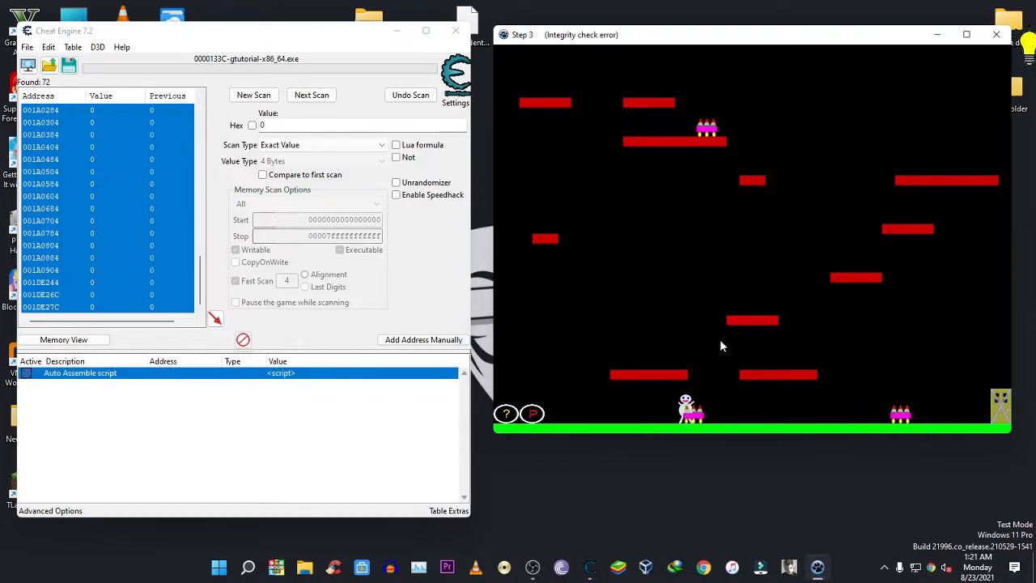
key("Left")
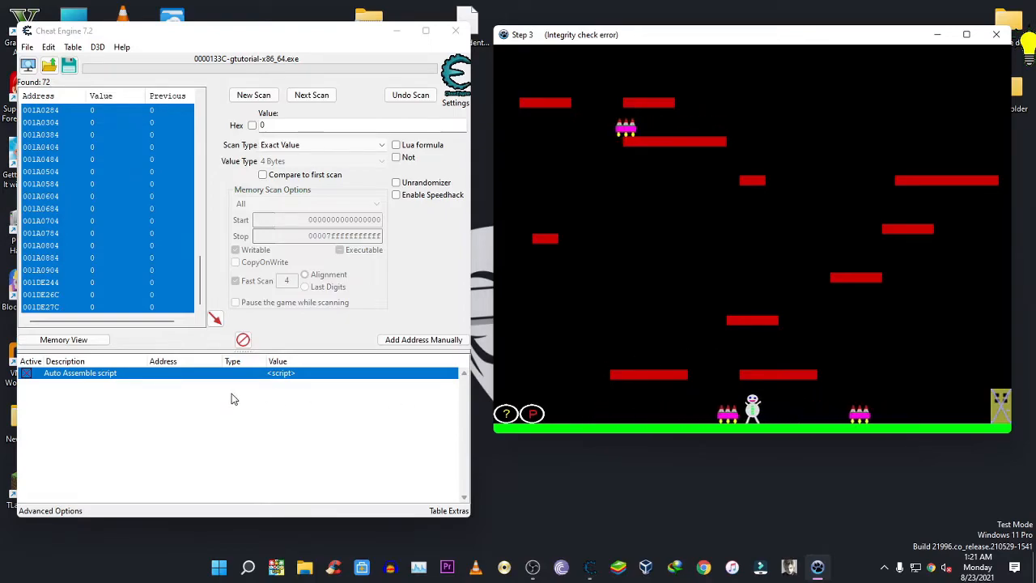
Step: Switch the Auto Assemble script off and on again, and repeat the walk along the ground past the enemies
left_click(27, 374)
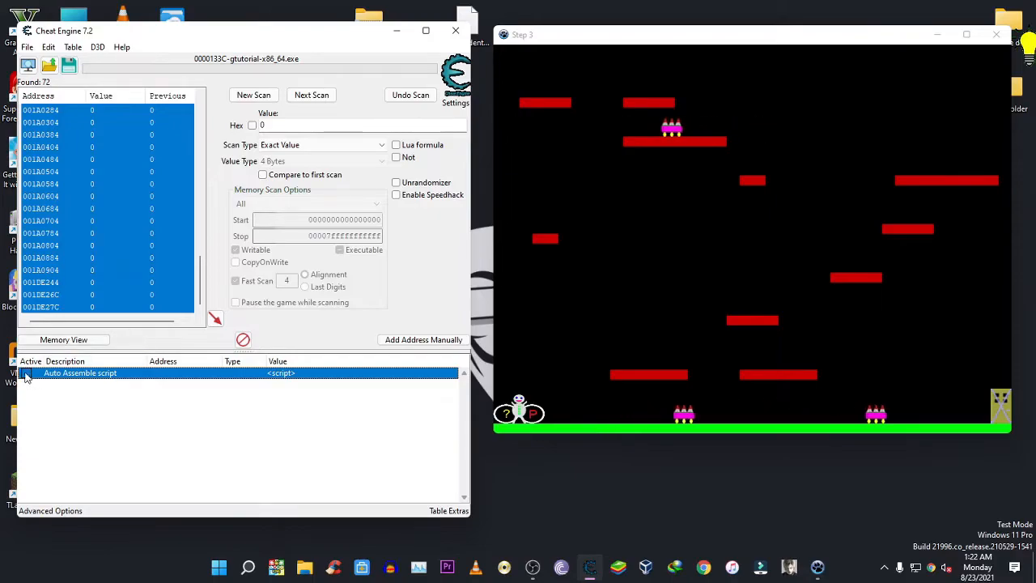
left_click(549, 340)
key("Right")
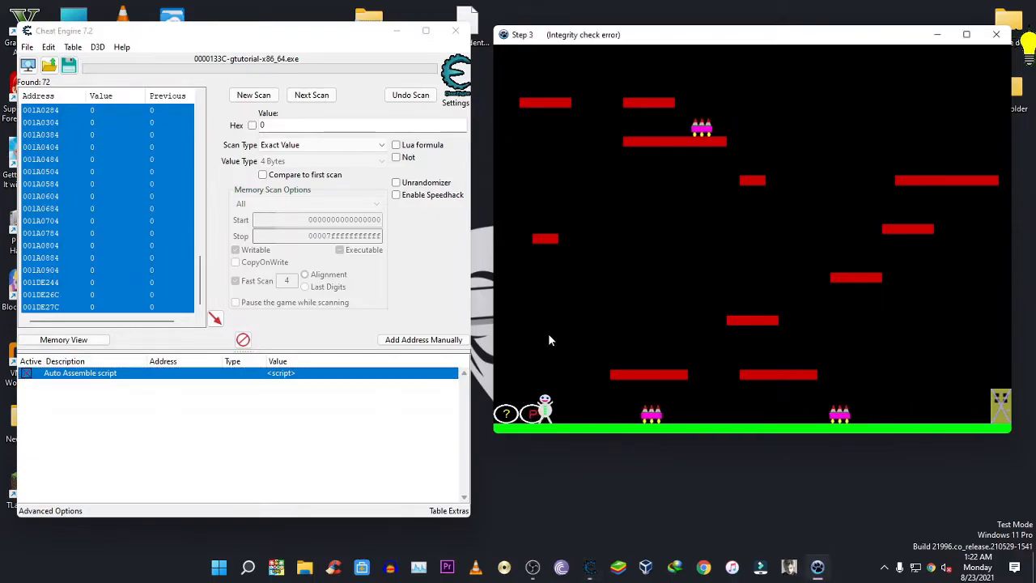
key("Left")
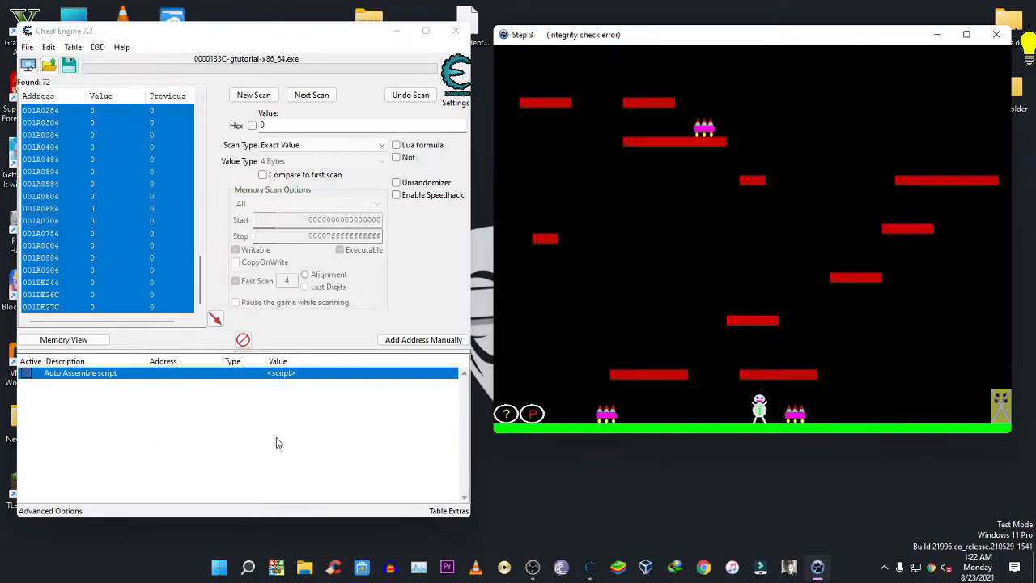
left_click(275, 437)
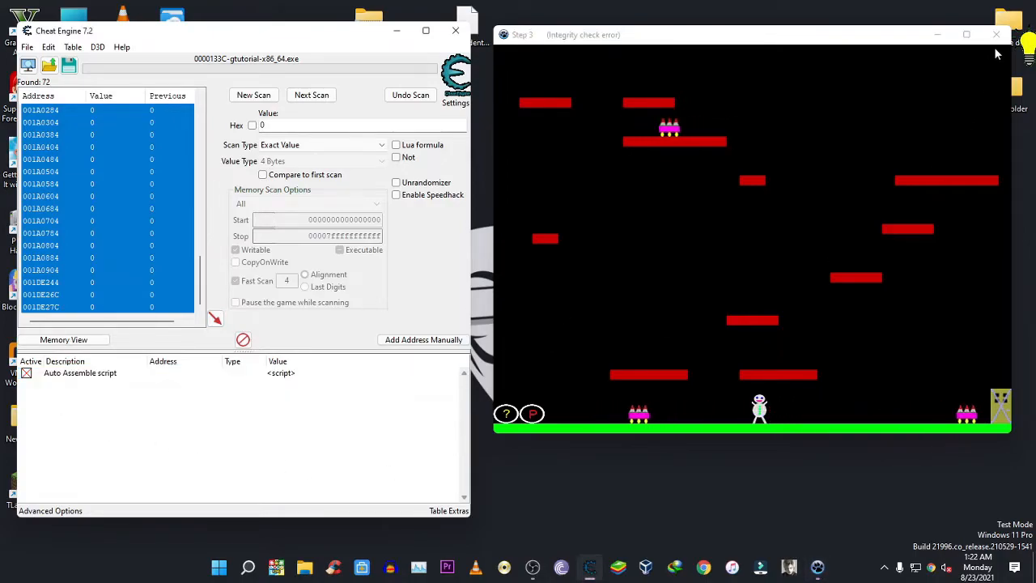
Step: Close the Step 3 game and launch the Cheat Engine Tutorial Games again
left_click(997, 39)
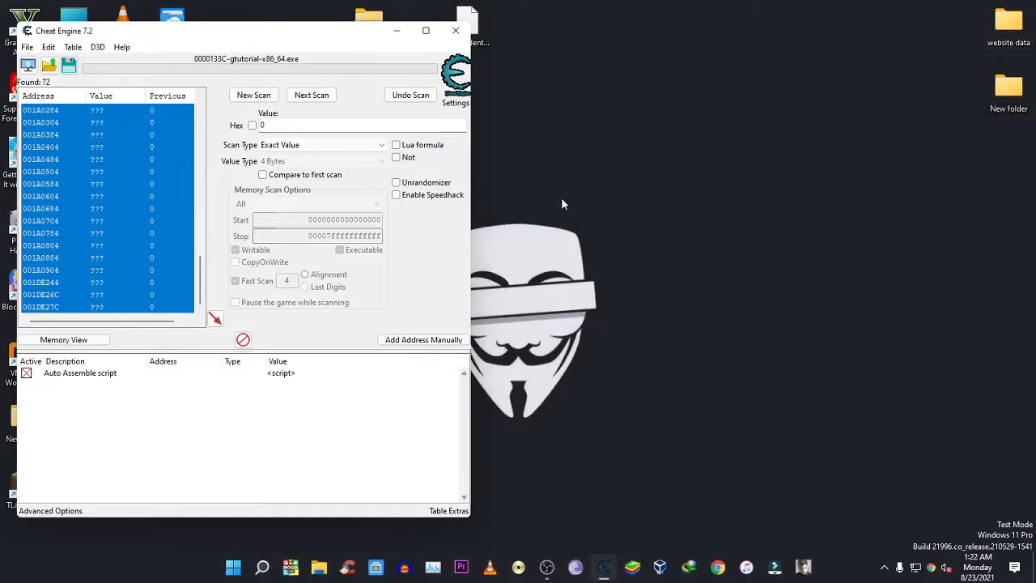
left_click(123, 47)
left_click(43, 409)
left_click(26, 376)
left_click(115, 435)
left_click(122, 47)
left_click(181, 120)
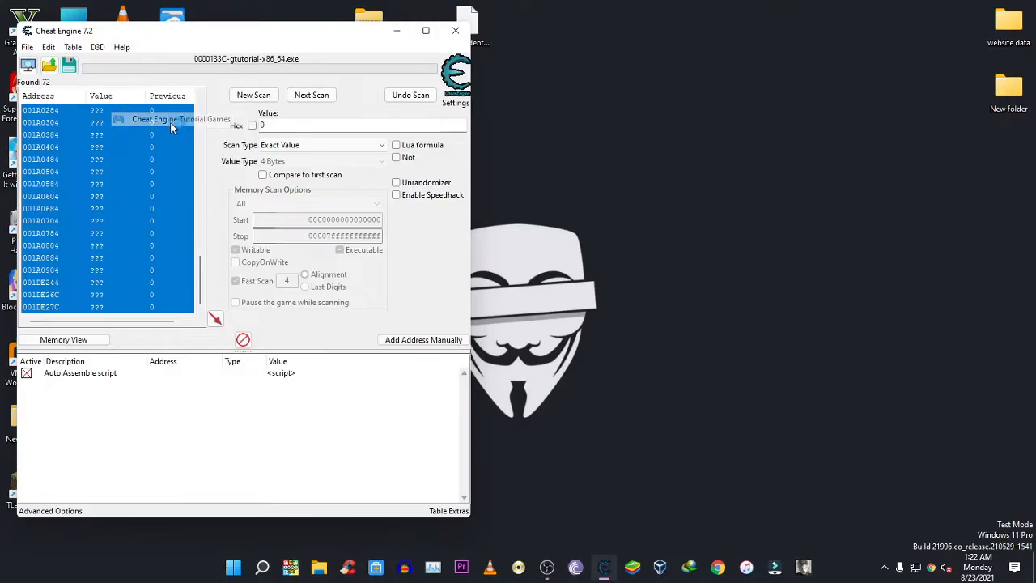
Step: Advance the relaunched tutorial game to Step 3
key("Right")
key("Left")
key("space")
key("space")
key("space")
key("space")
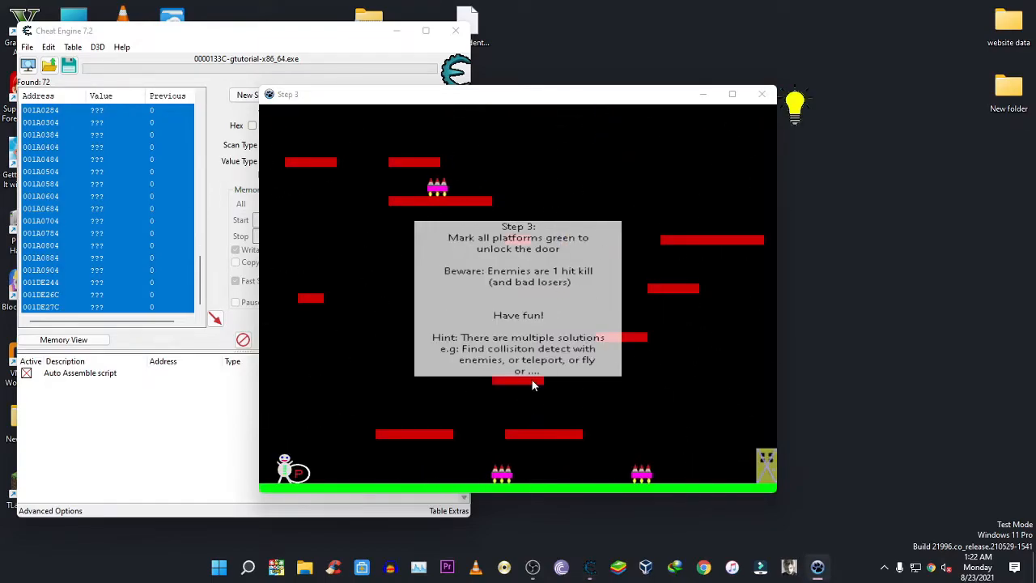
Step: Walk the character right into an enemy in Step 3, and place the game window beside Cheat Engine
left_click(406, 444)
key("Right")
key("Right")
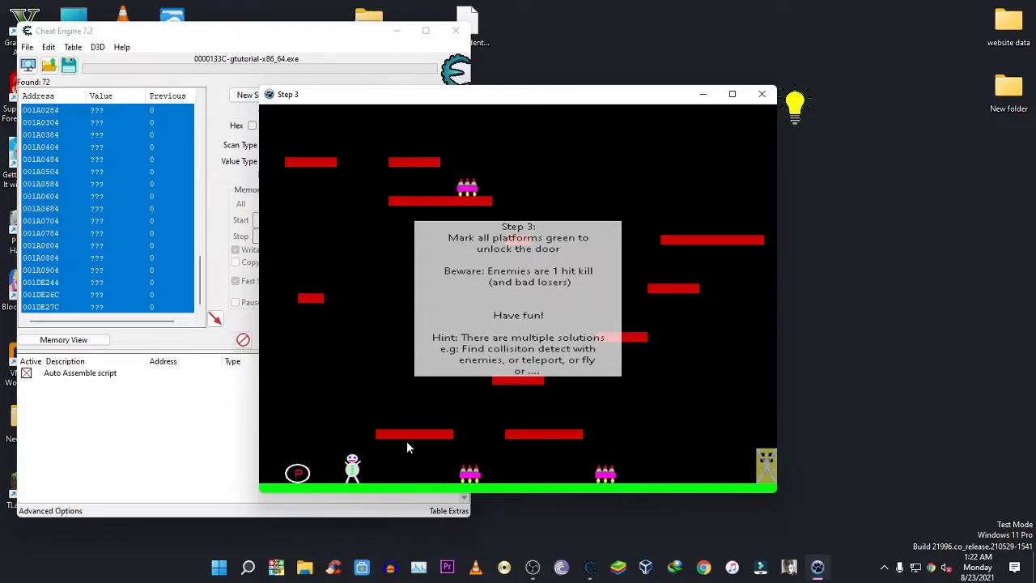
left_click(141, 428)
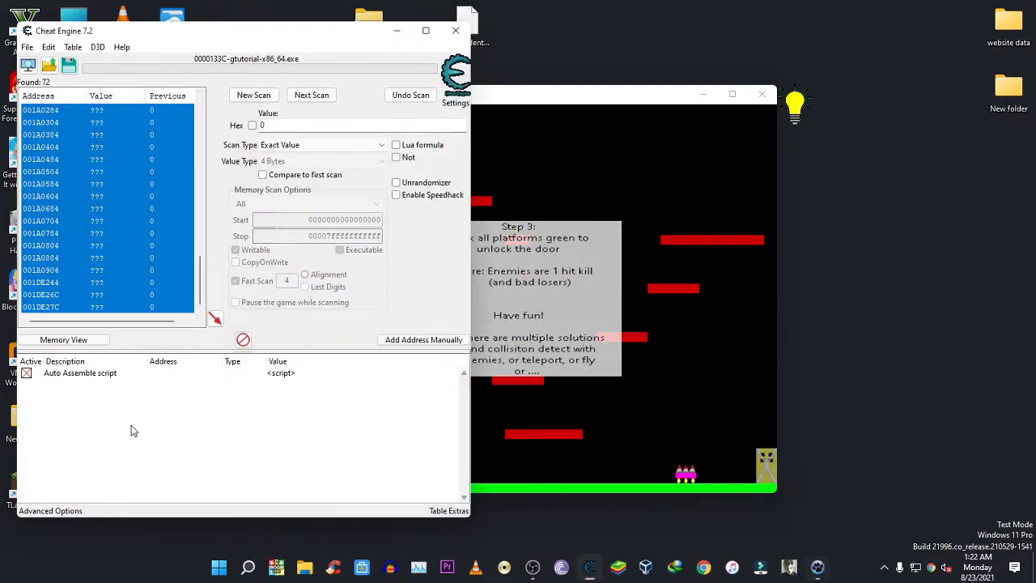
left_click(627, 152)
left_click_drag(568, 94, 875, 71)
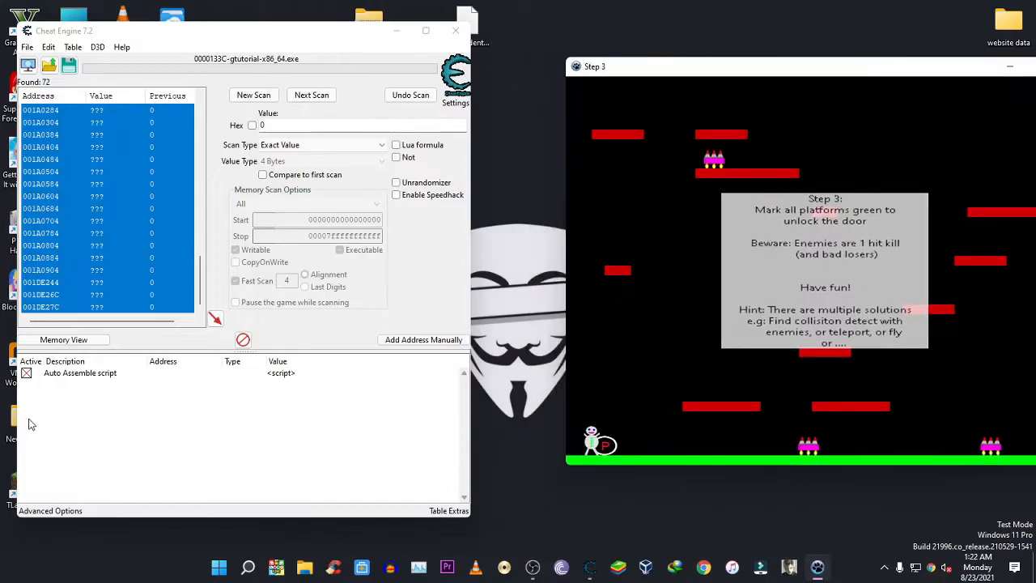
Step: Try toggling the Auto Assemble script, and walk the character right into the ground enemy in the game before pausing it
left_click(25, 374)
left_click(26, 374)
left_click(743, 388)
key("Right")
key("Right")
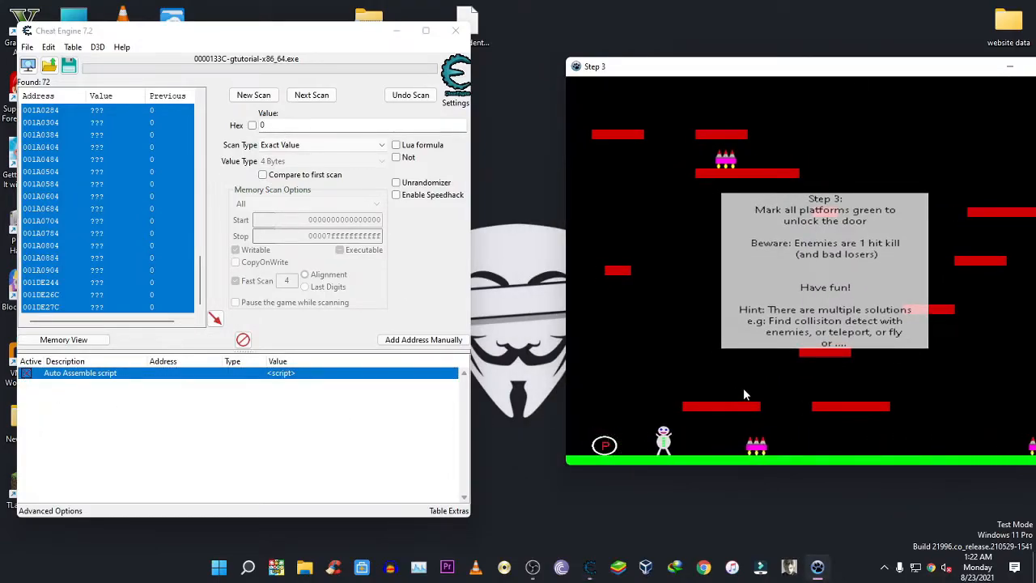
left_click(611, 450)
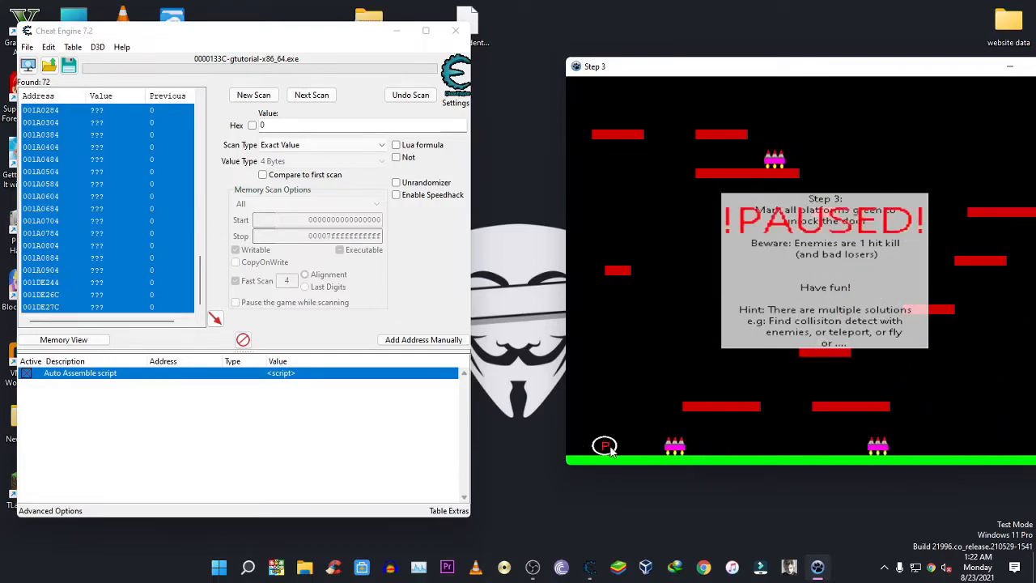
Step: Examine the Auto Assemble script's code and the options of its table record, leaving both unchanged
left_click(353, 410)
left_click(29, 376)
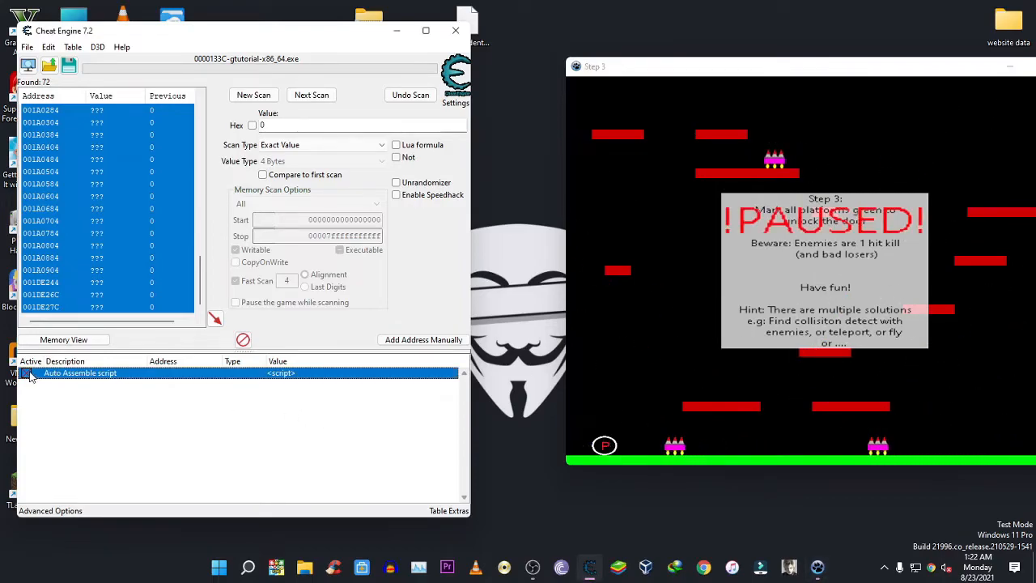
double_click(288, 377)
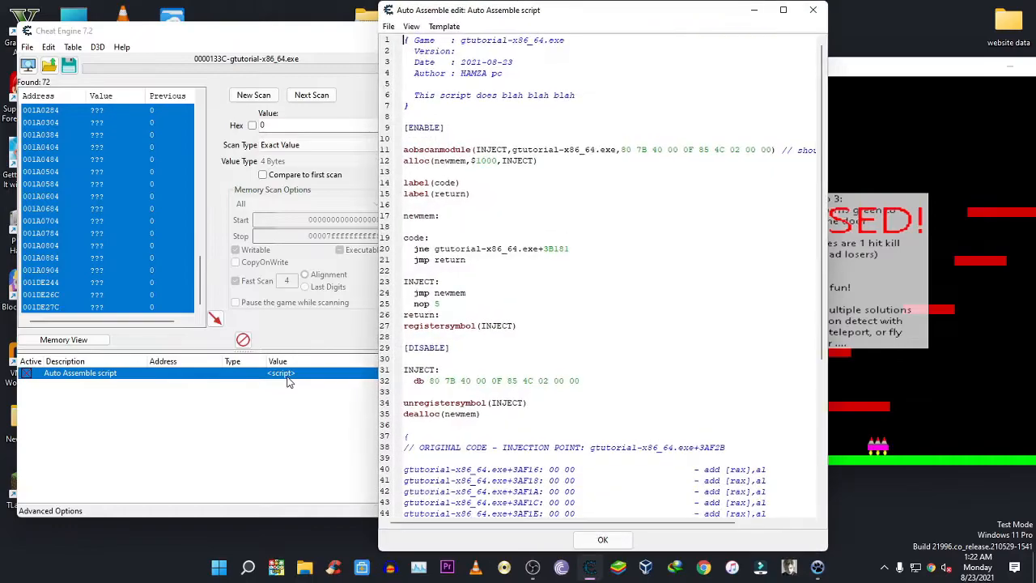
left_click(812, 9)
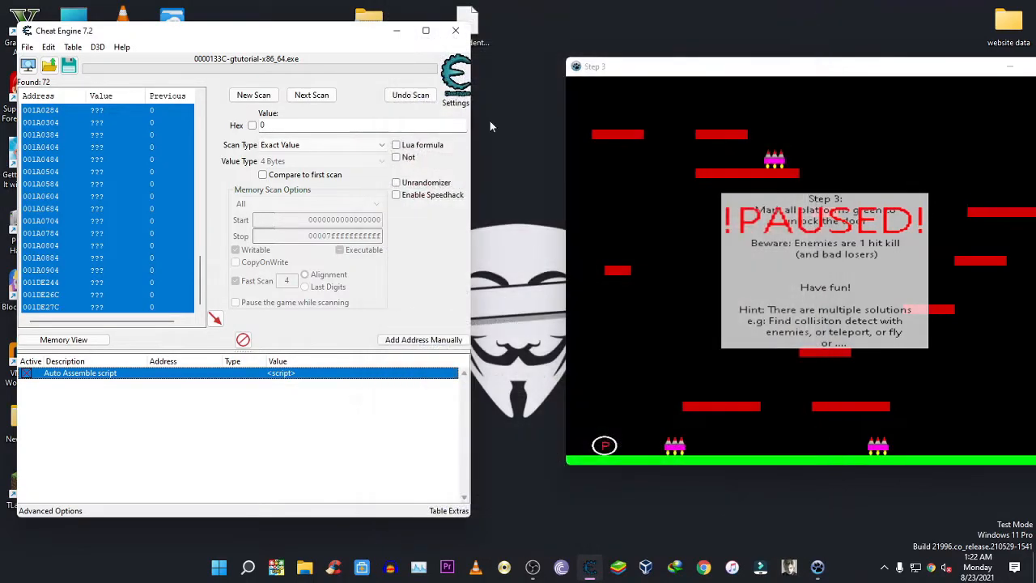
right_click(28, 377)
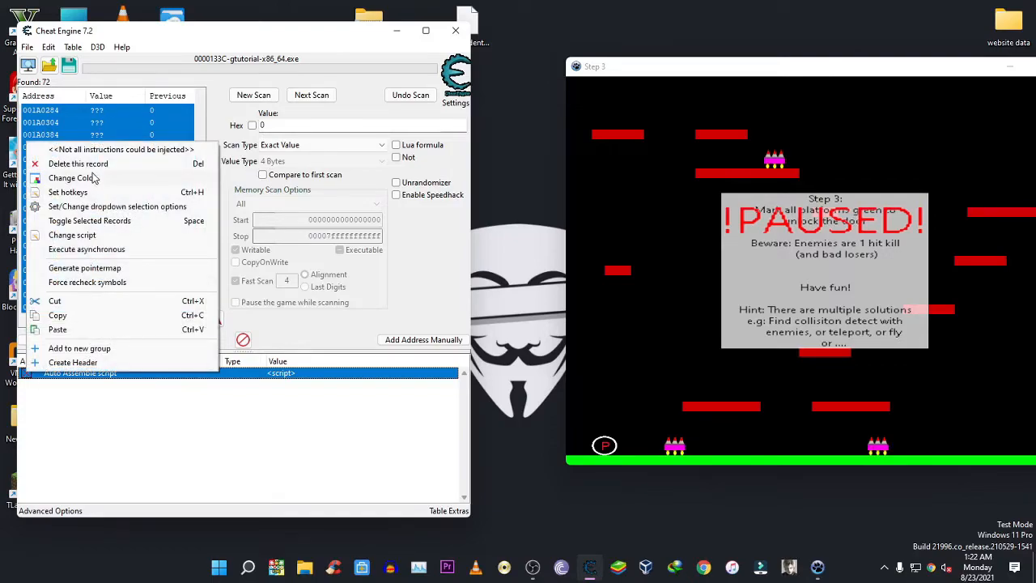
left_click(200, 467)
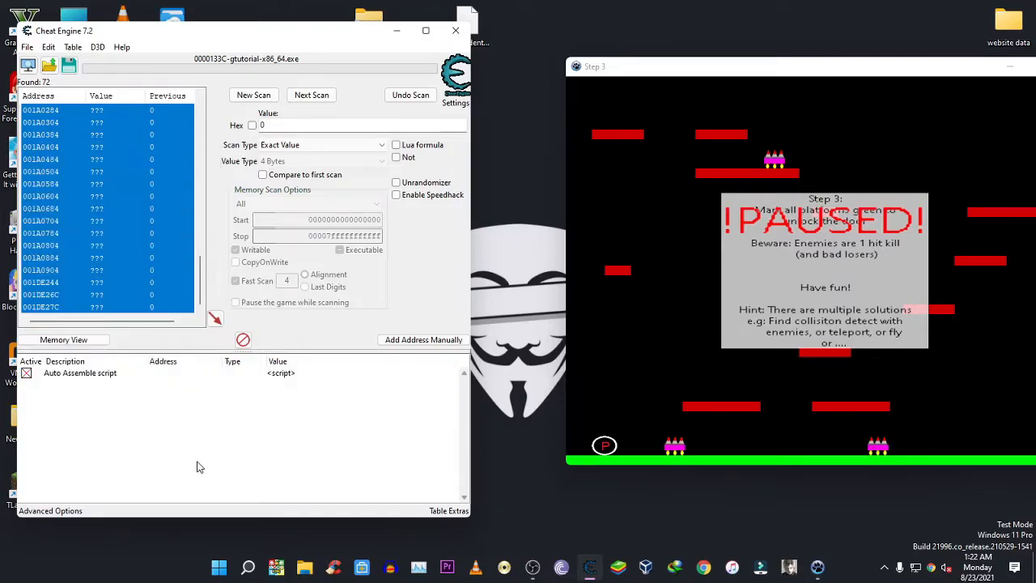
Step: Move the Step 3 window back toward the screen's middle, resume play, and walk the character right into an enemy before pausing again
left_click(731, 433)
left_click_drag(838, 72, 595, 46)
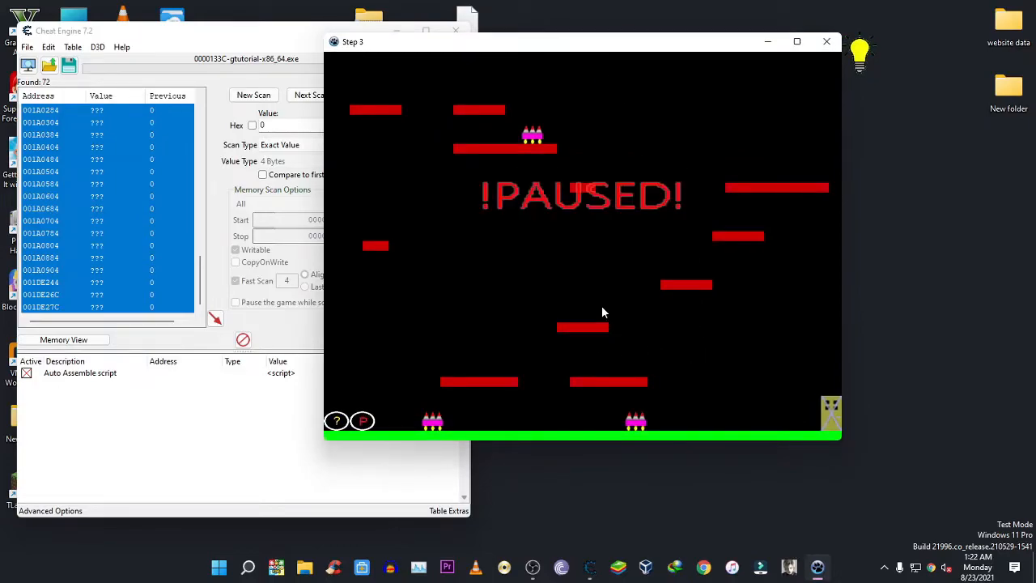
left_click(364, 420)
key("Right")
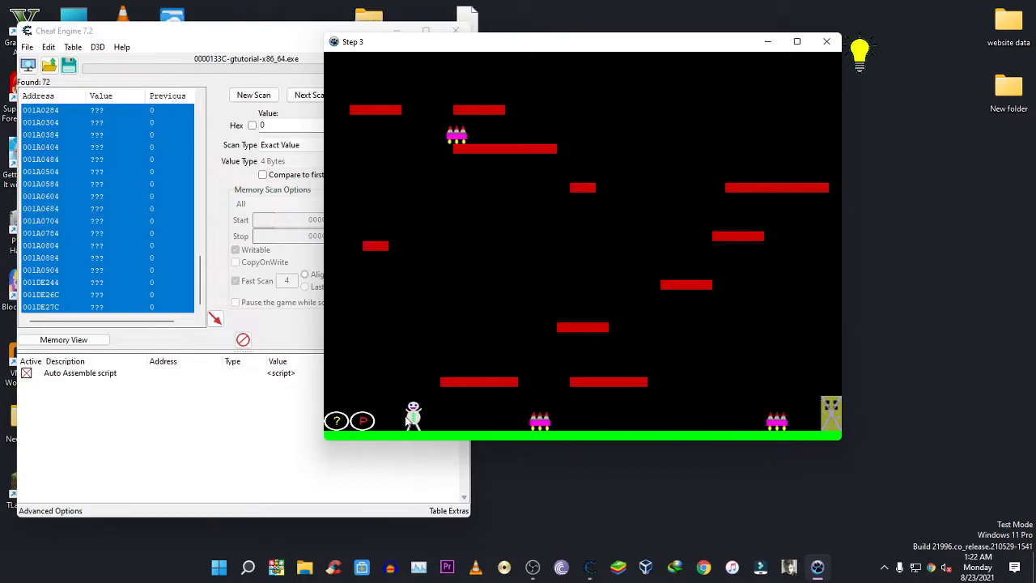
left_click(215, 423)
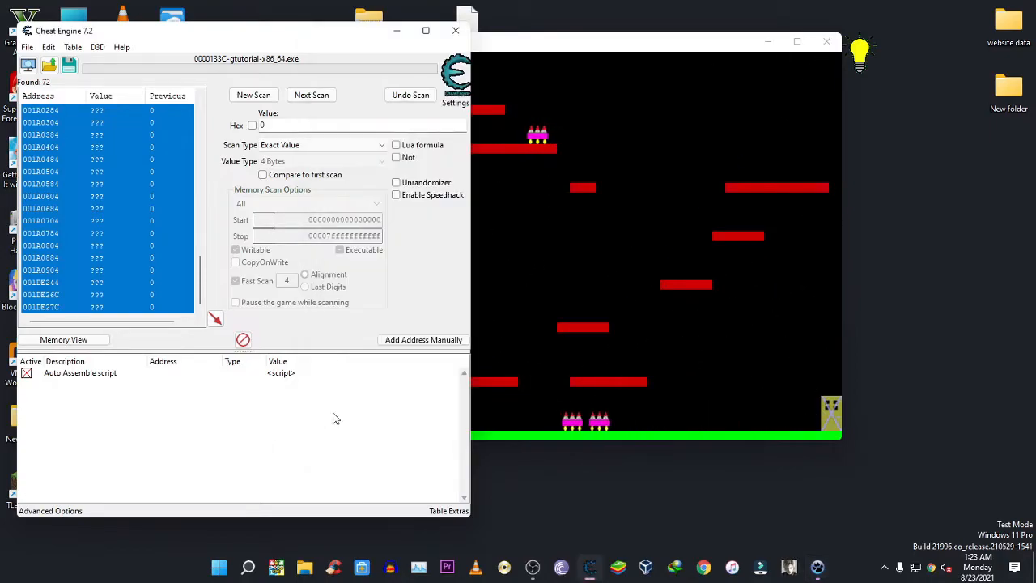
left_click(706, 214)
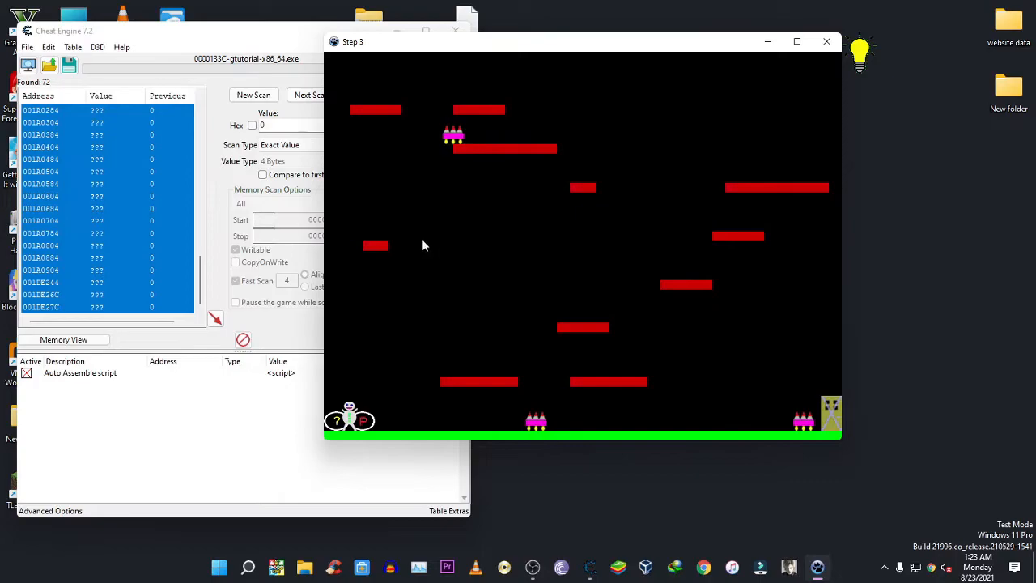
key("p")
Step: Try the Auto Assemble script's activation again and recheck its full injection code, leaving it unedited
left_click(26, 375)
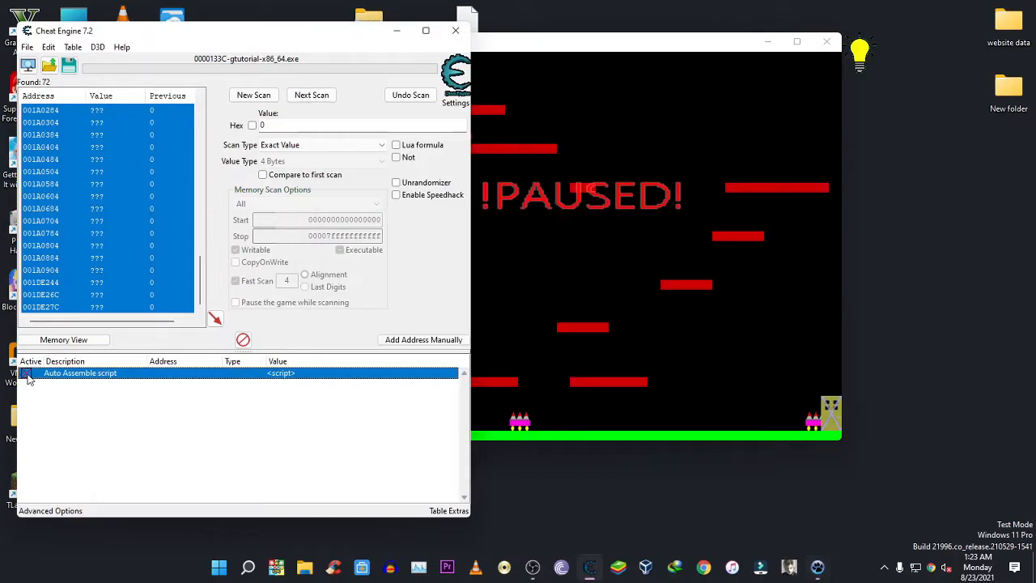
right_click(96, 382)
left_click(291, 394)
double_click(291, 377)
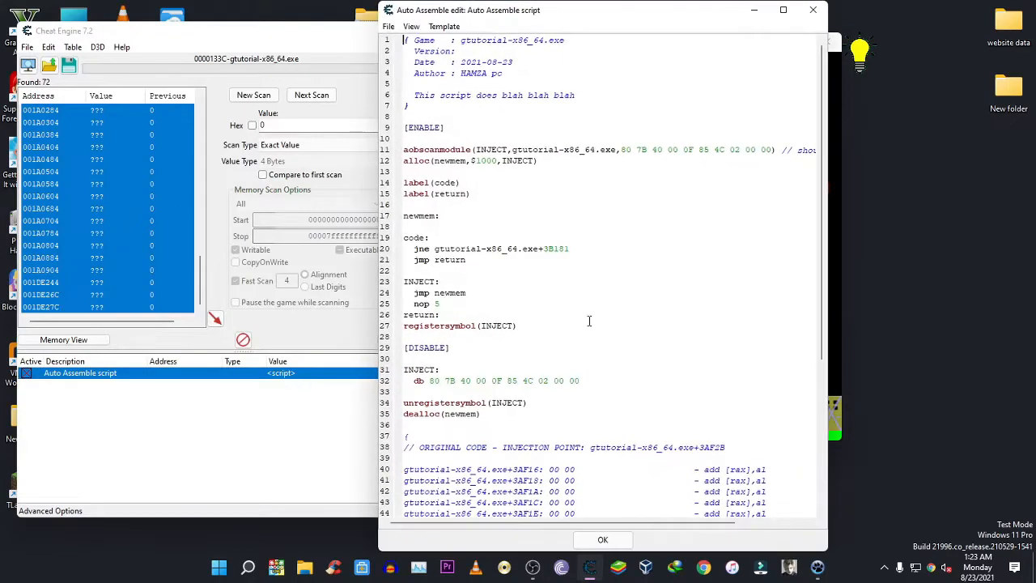
key("ctrl+a")
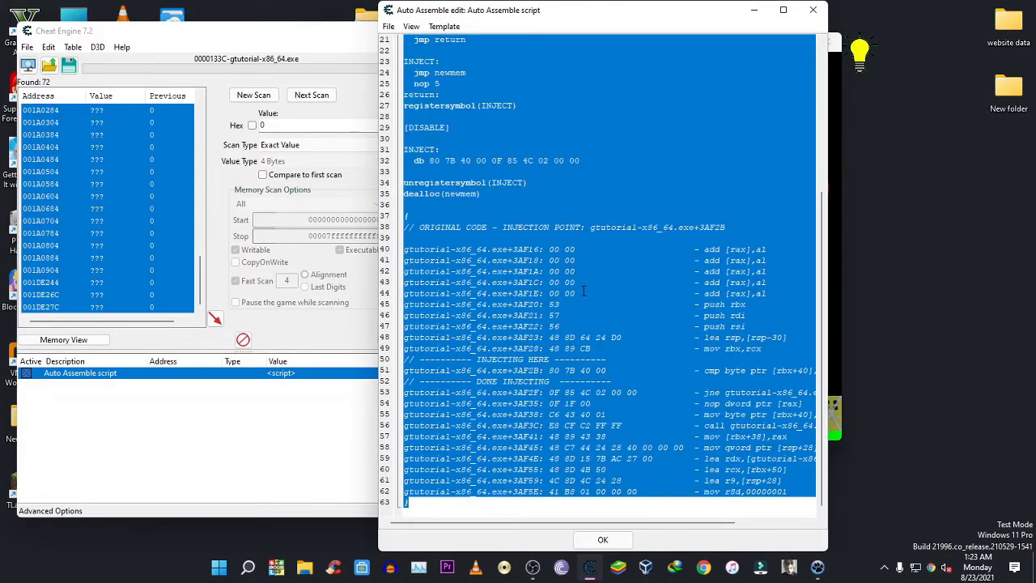
left_click(812, 10)
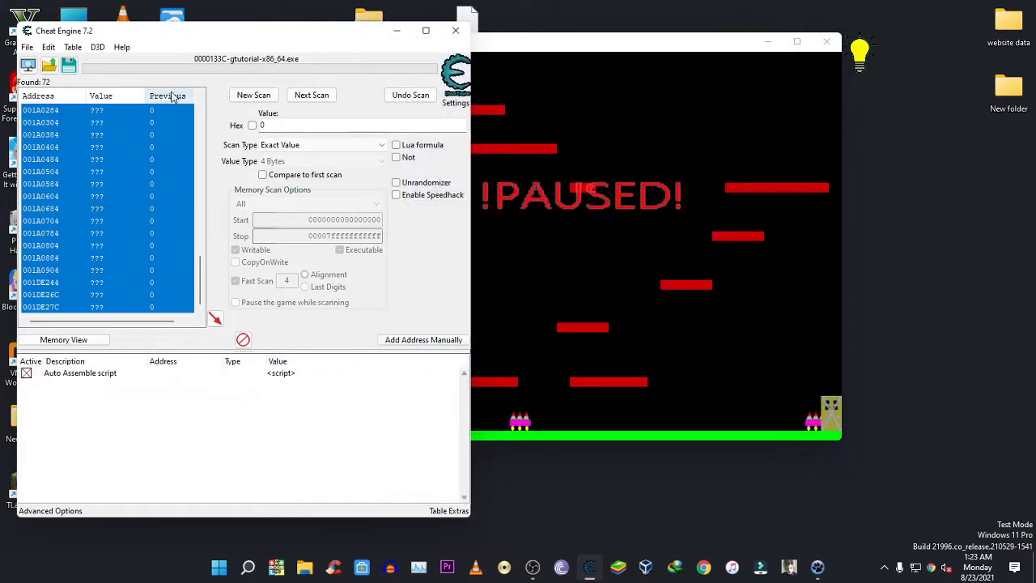
Step: Close Cheat Engine without saving the changes and reopen the saved gtutorial cheat table from the desktop
left_click(98, 47)
left_click(455, 31)
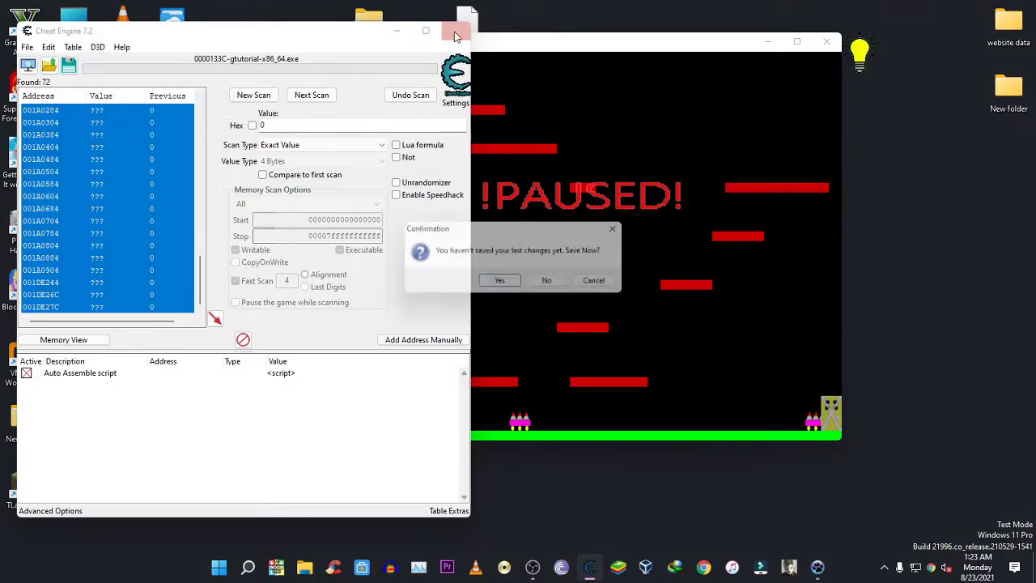
left_click(552, 283)
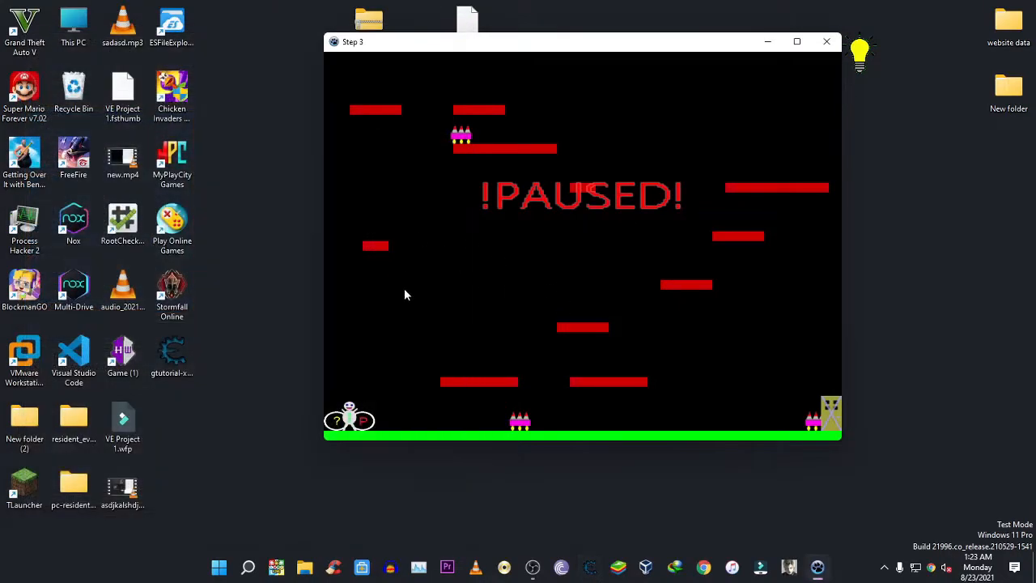
double_click(179, 355)
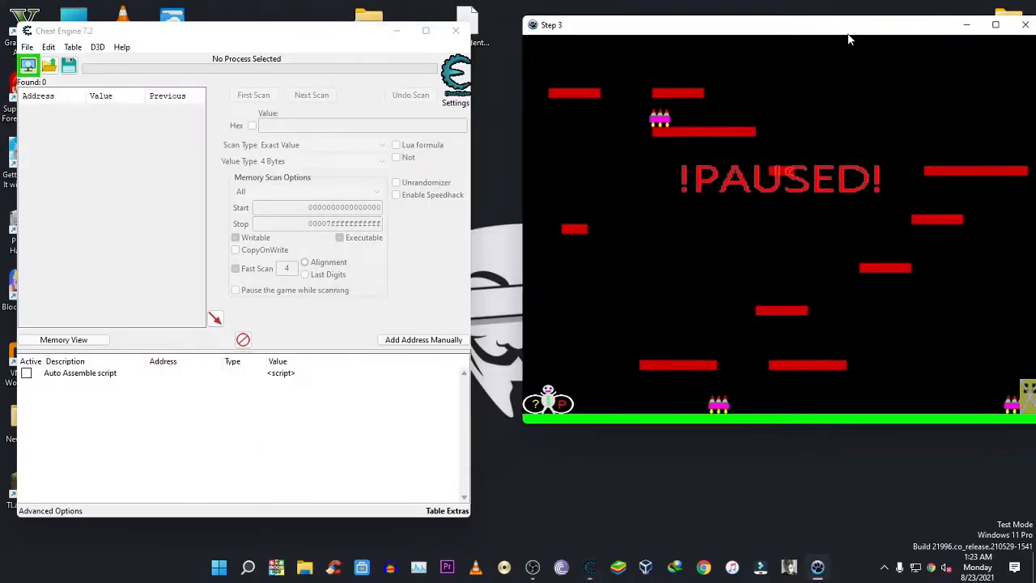
Step: Resume the game, walk the character right into an enemy, and try to activate the reloaded script with no process attached
key("p")
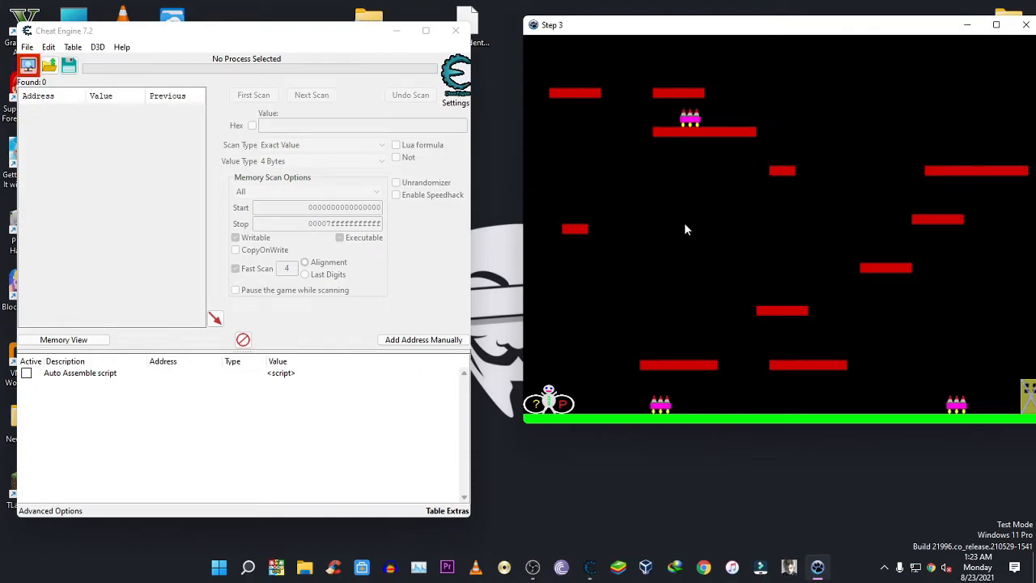
key("Right")
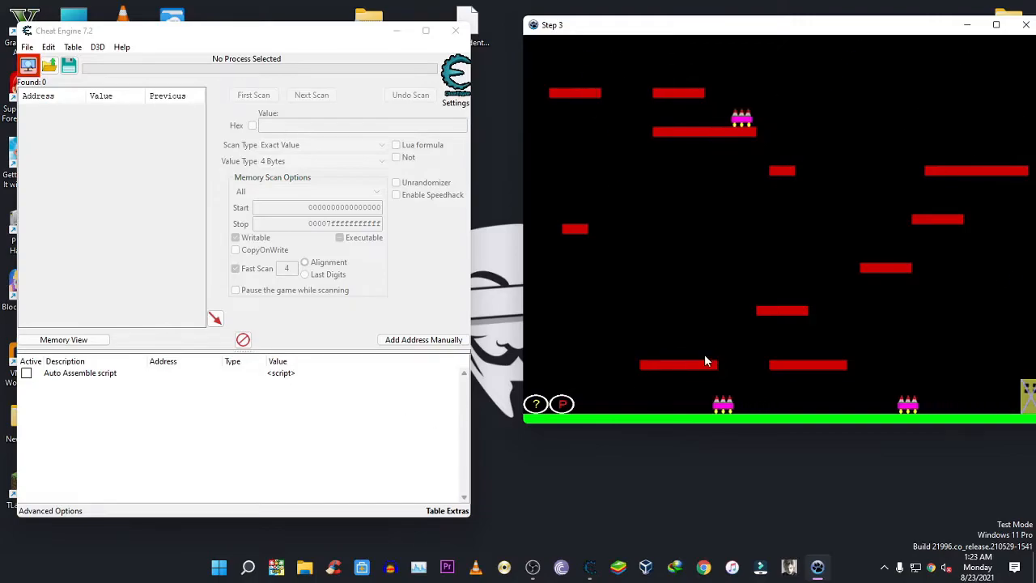
left_click(36, 374)
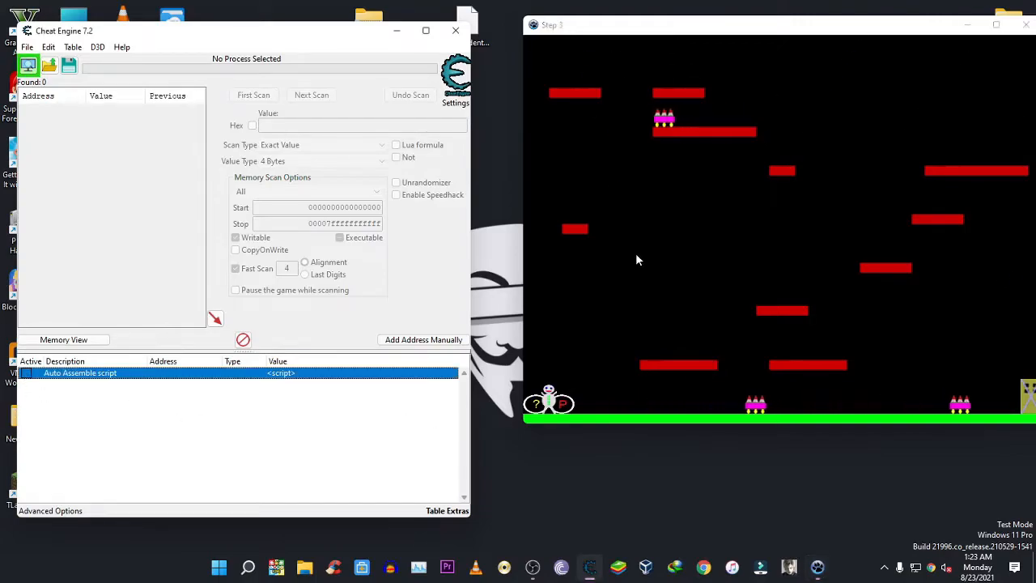
left_click(669, 237)
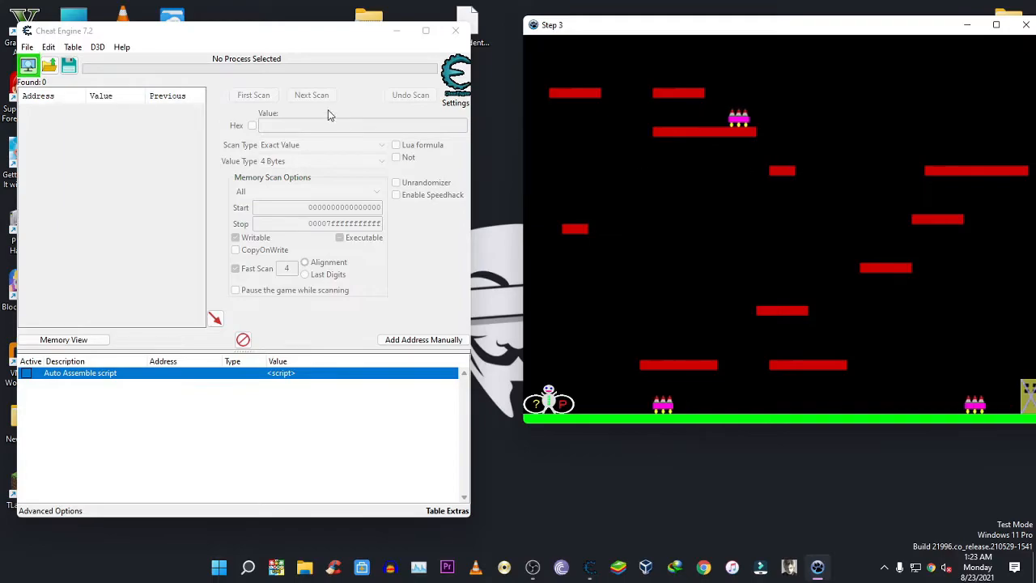
Step: Attach Cheat Engine to the CE Game tutorials process while keeping the address list, and activate the Auto Assemble script
left_click(29, 68)
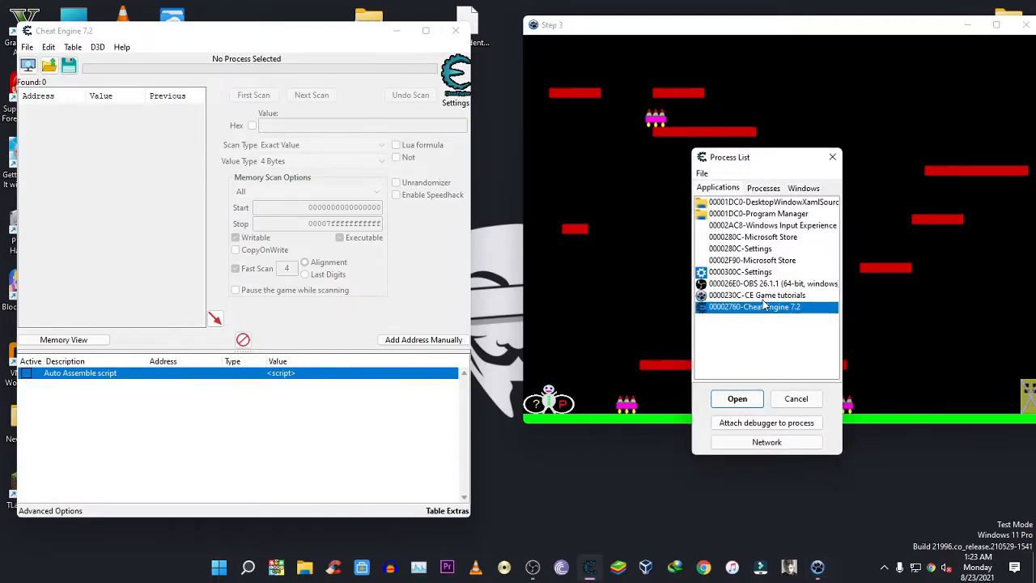
left_click(761, 297)
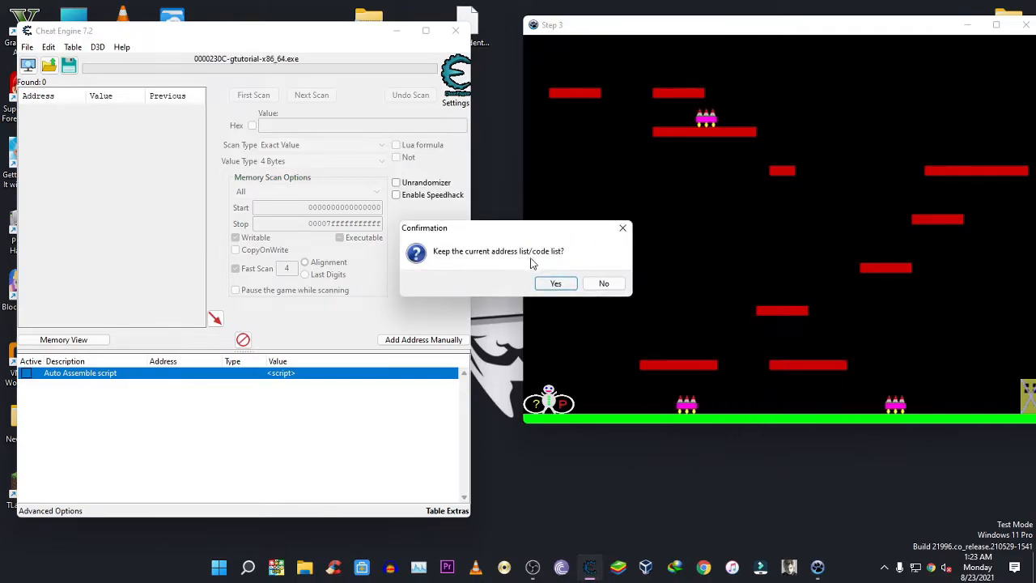
left_click(557, 284)
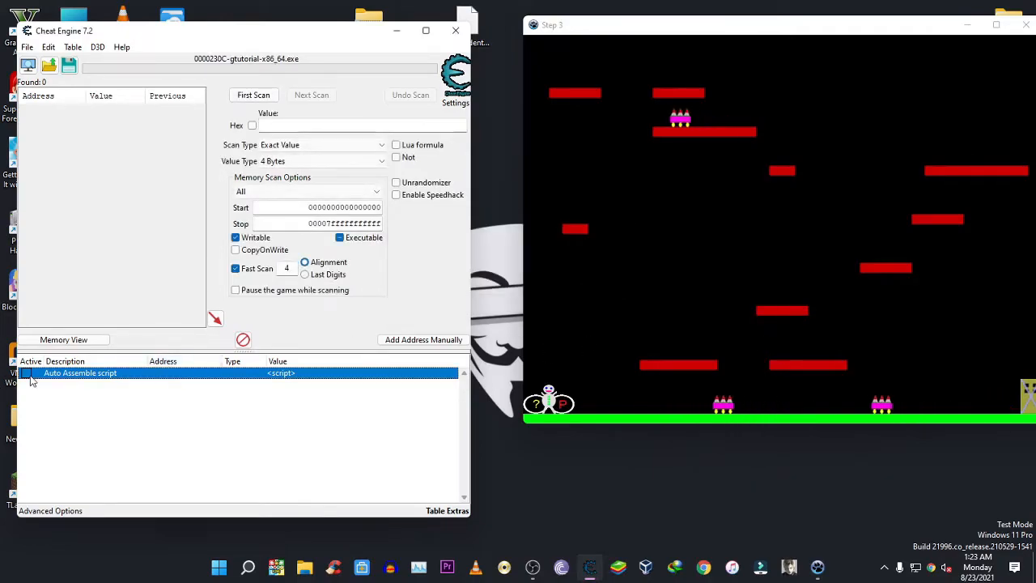
left_click(598, 269)
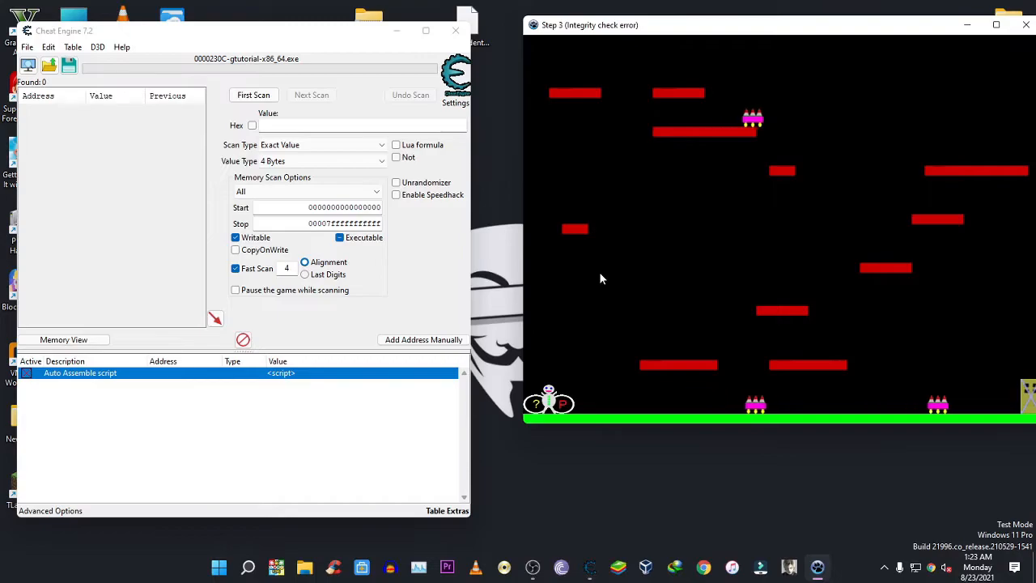
Step: Walk the character back and forth through the ground enemies in Step 3, and move the game window fully into view
key("Right")
key("Right")
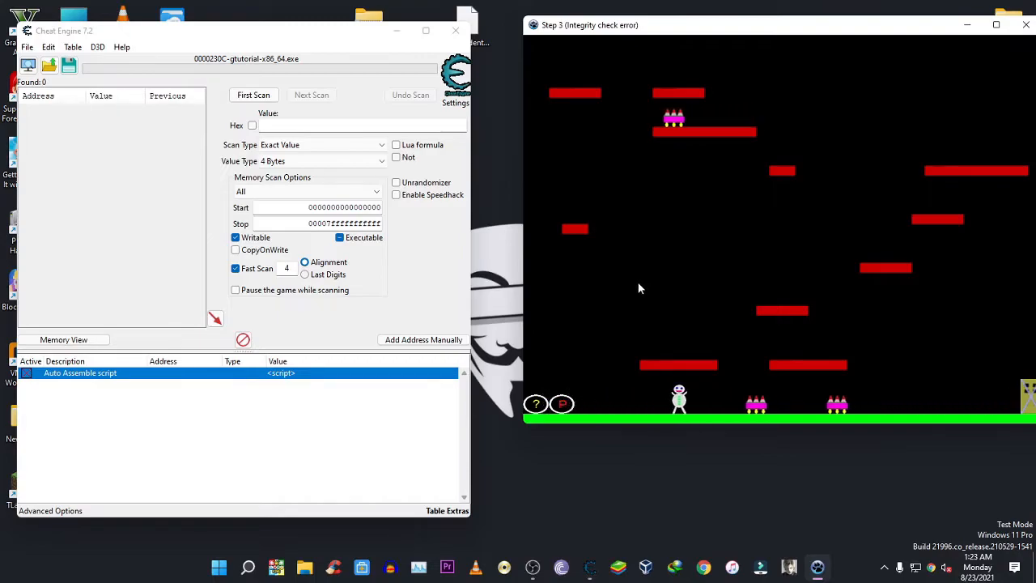
key("Left")
key("Left")
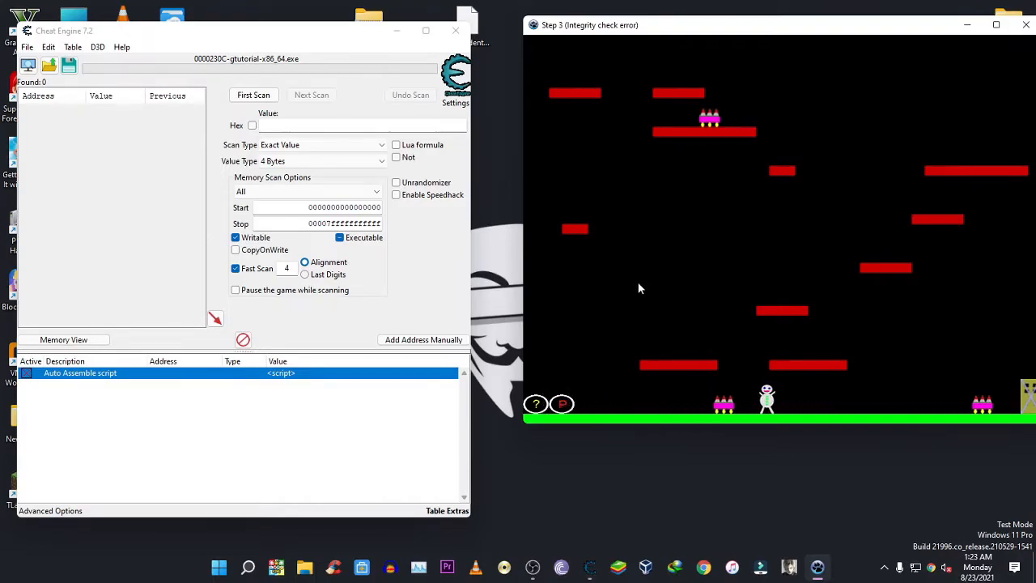
left_click_drag(810, 34, 652, 52)
key("Left")
key("Left")
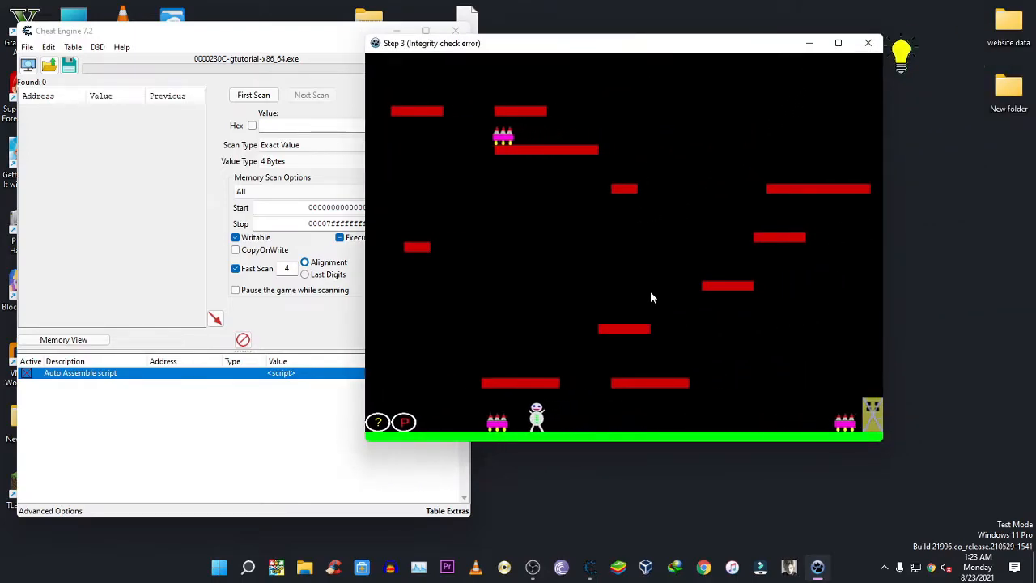
Step: Jump the character up the lower and right-hand platforms to mark them green, ending on the long upper-right platform
key("Left")
key("Up")
key("Right")
key("Up")
key("Up")
key("Left")
key("Right")
key("Up")
key("Right")
key("Up")
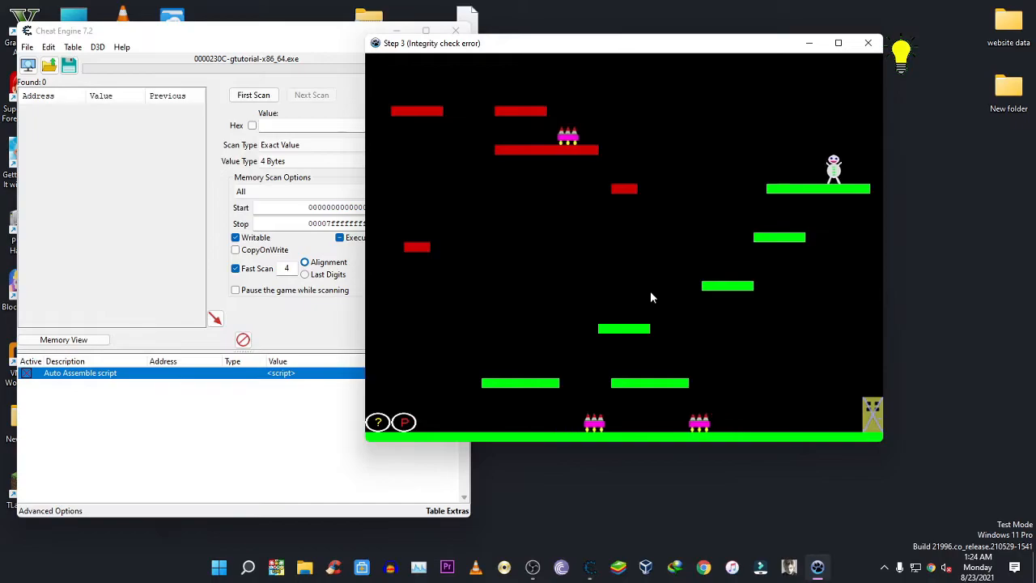
Step: Try to leap across the gap from the long upper-right platform, and climb the platforms back up to it
key("Left")
key("Up")
key("Right")
key("Up")
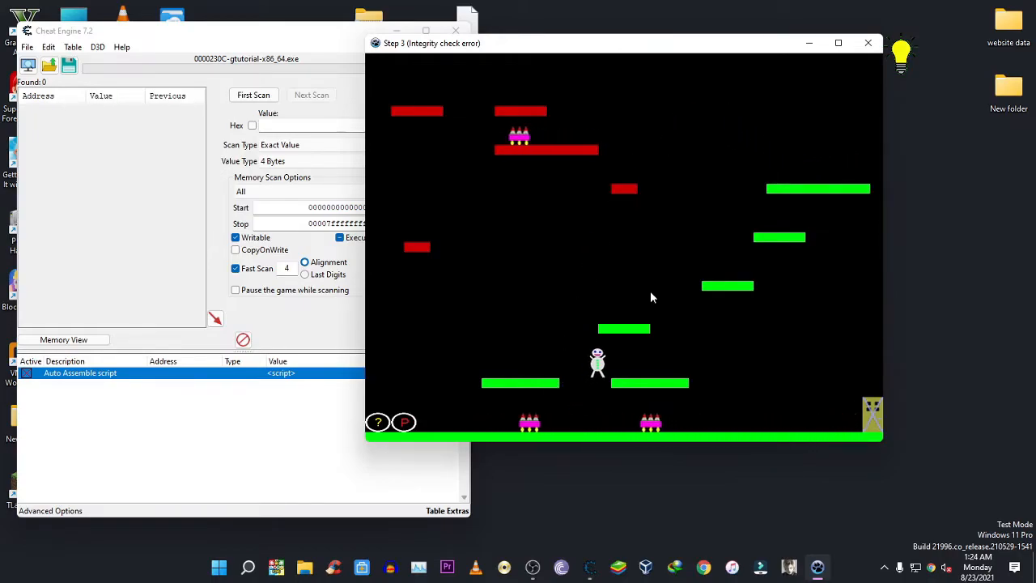
key("Up")
key("Left")
key("Up")
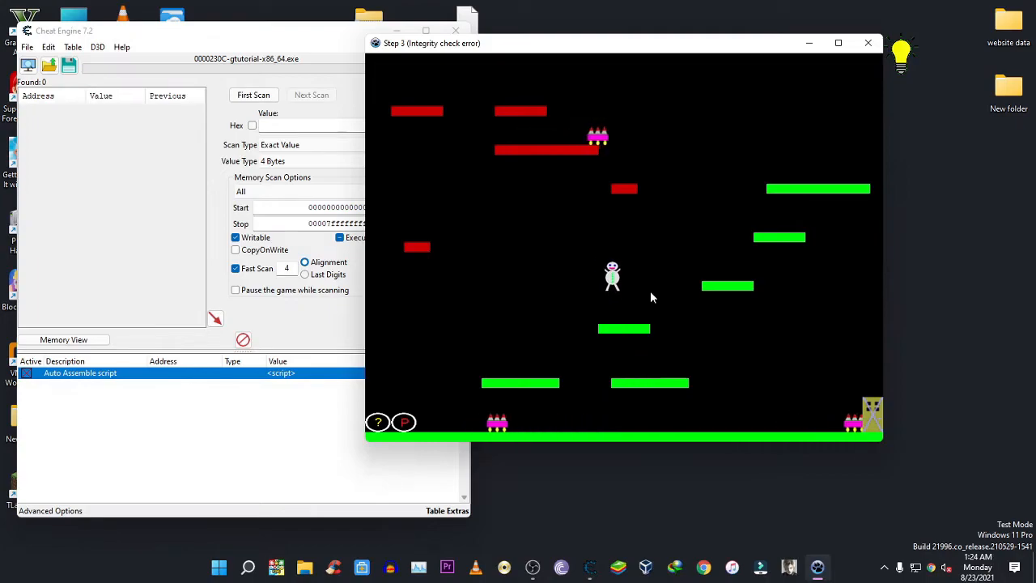
key("Right")
key("Up")
key("Up")
key("Up")
key("Right")
key("Up")
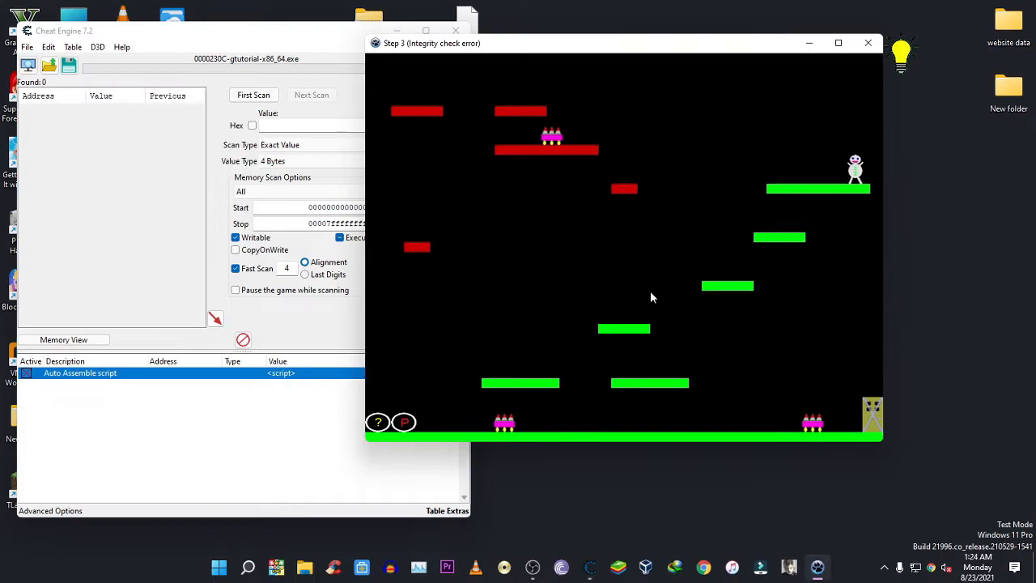
Step: Jump across the gap to mark the small middle platform, the enemy's platform and both top-left platforms green
key("Left")
key("Up")
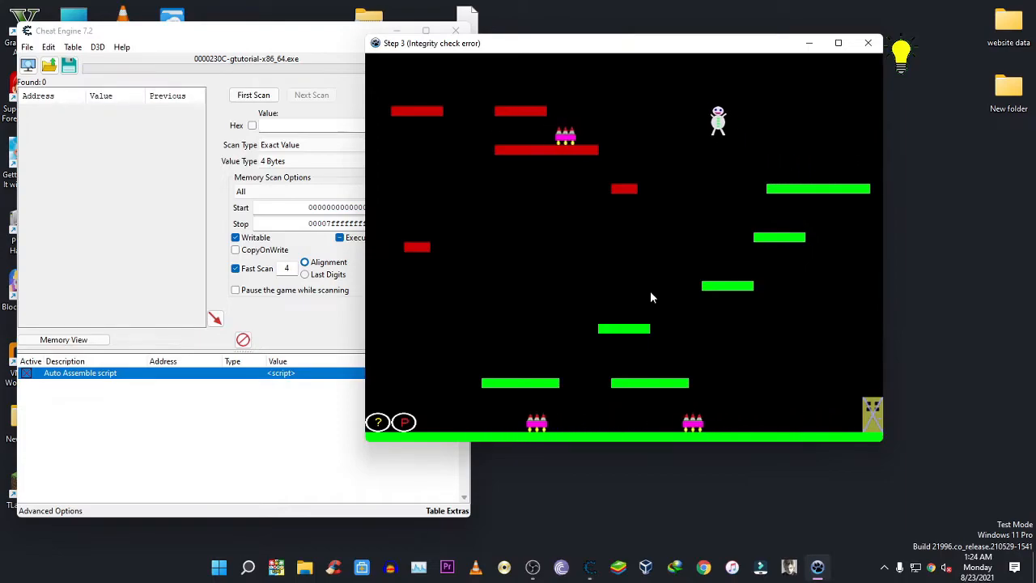
key("Up")
key("Up")
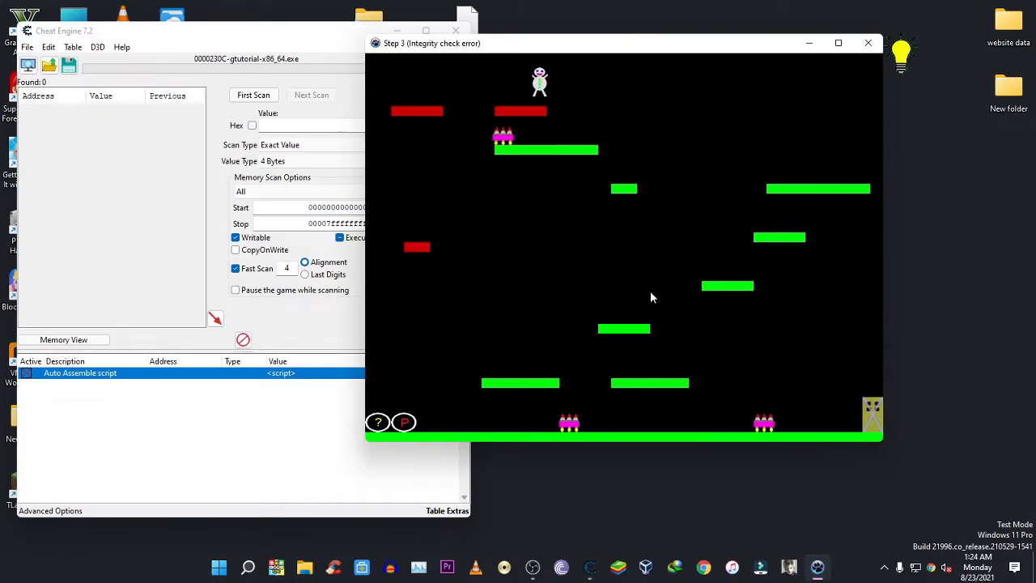
key("Left")
key("Up")
key("Left")
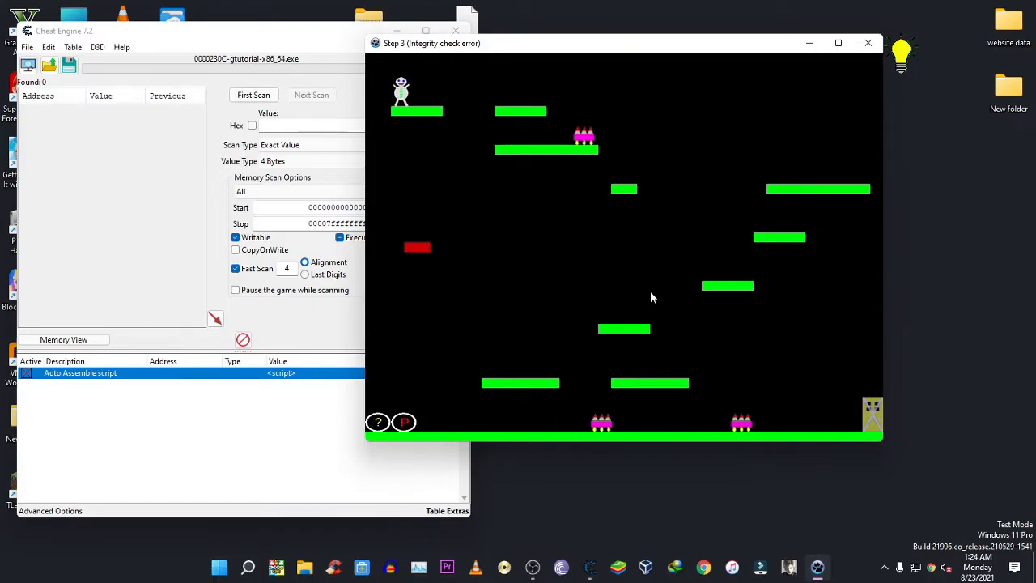
Step: Try to drop from the top-left platform onto the last red platform, and jump back up to the low central platform
key("Right")
key("Left")
key("Right")
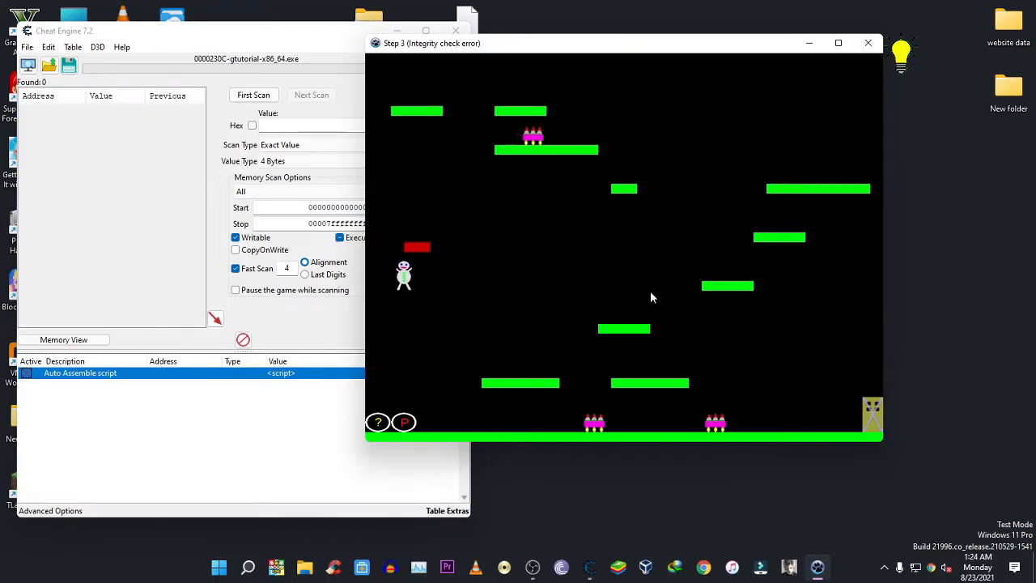
key("Up")
key("Right")
key("Up")
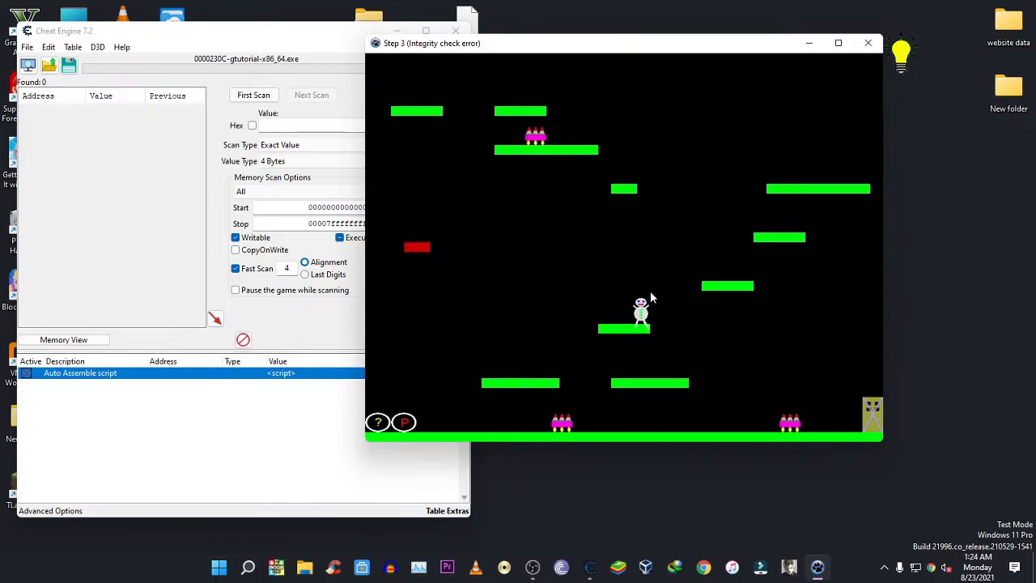
Step: Try to climb the right-hand platforms and cross from the long upper-right platform toward the remaining red one
key("Left")
key("Up")
key("Up")
key("Left")
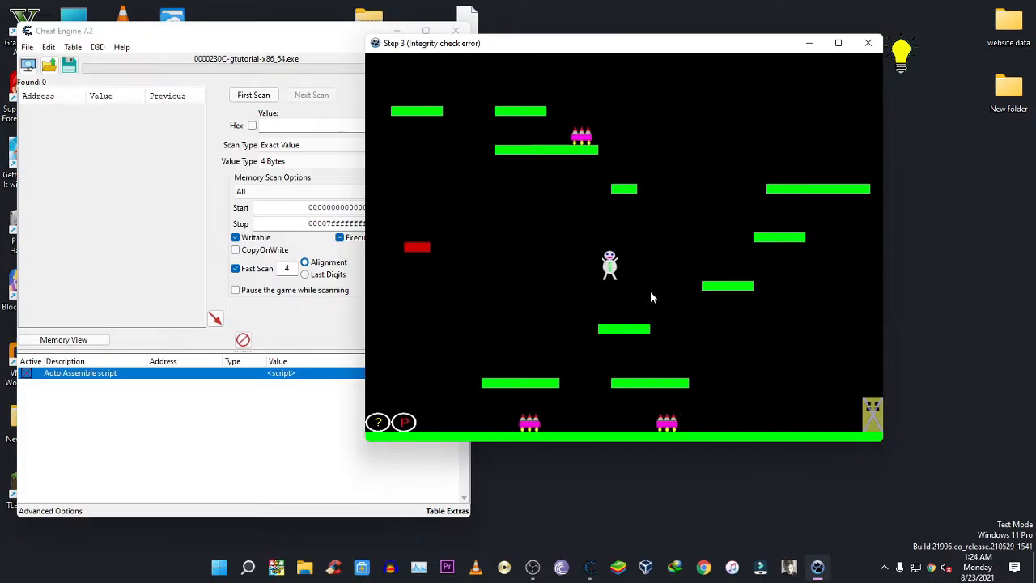
key("Right")
key("Up")
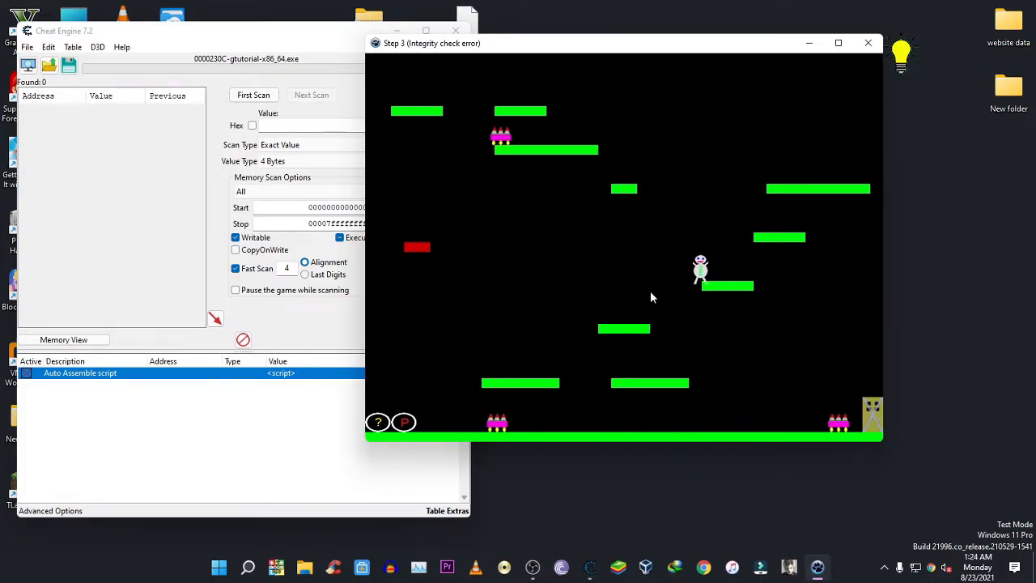
key("Left")
key("Up")
key("Left")
key("Up")
key("Right")
key("Up")
key("Right")
key("Up")
key("Left")
key("Up")
key("Right")
key("Right")
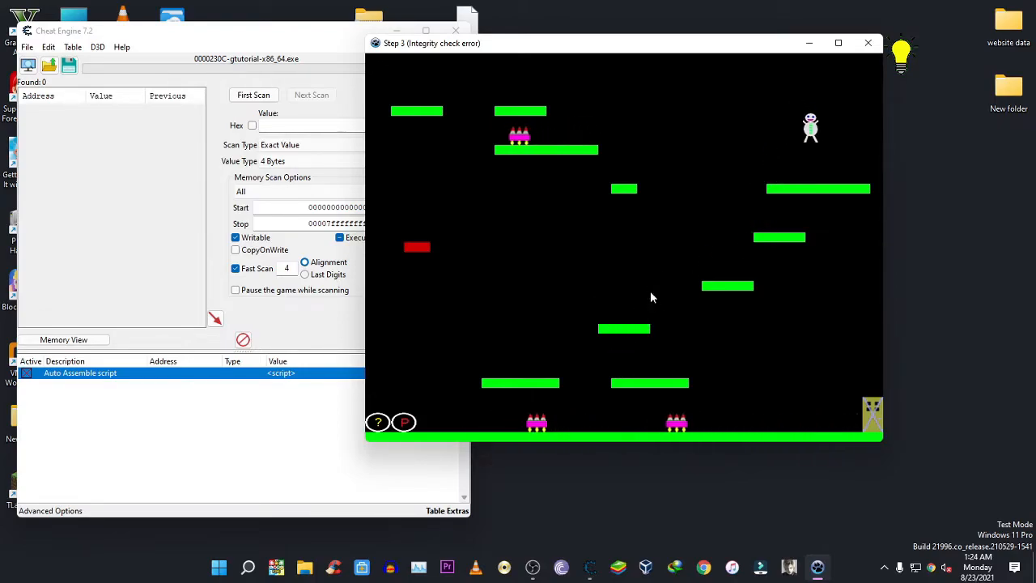
key("Left")
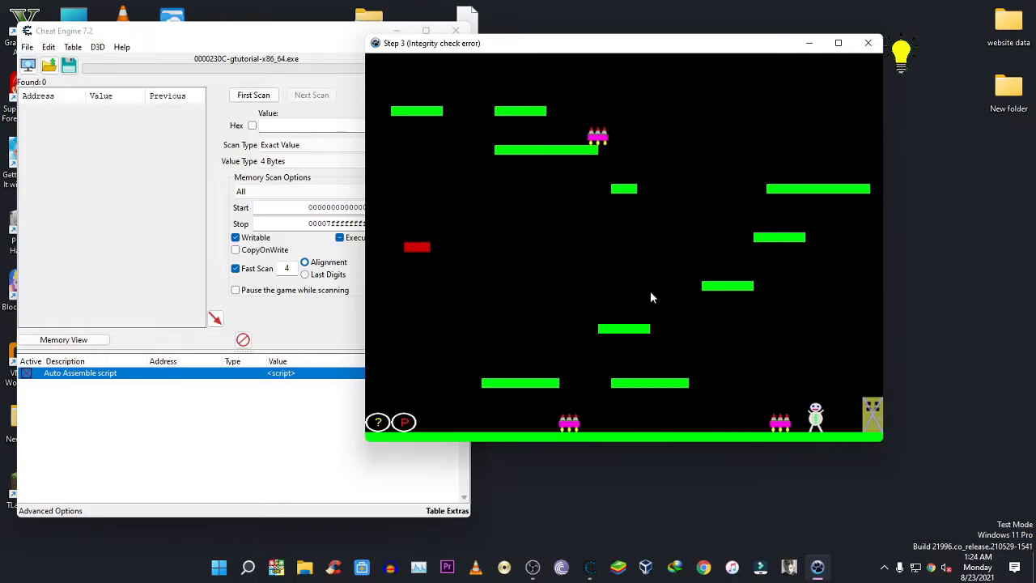
Step: Jump from the ground up to the low central platform and try to reach the next platform to its right
key("Up")
key("Left")
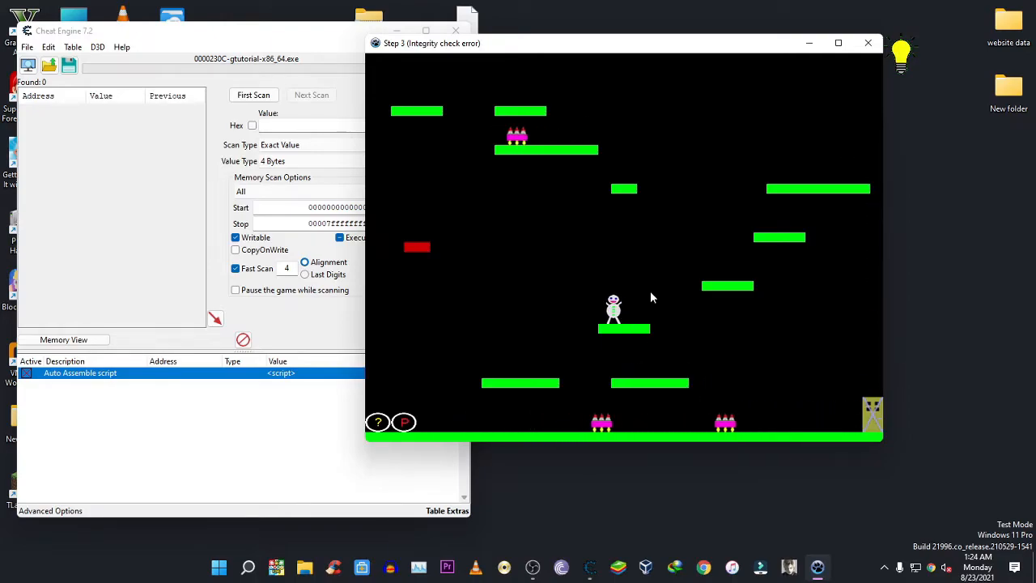
key("Right")
key("Right")
key("Up")
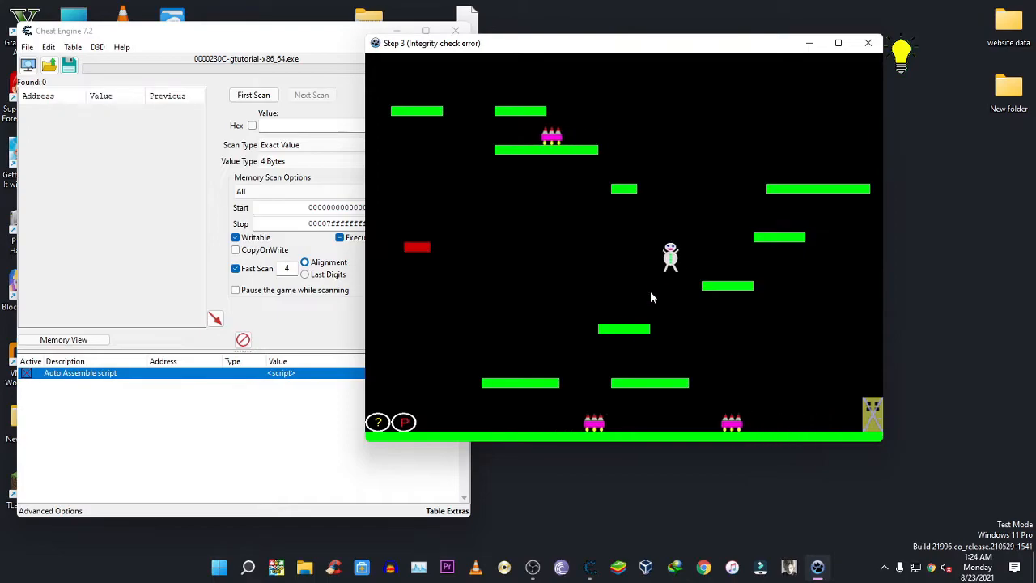
key("Left")
key("Up")
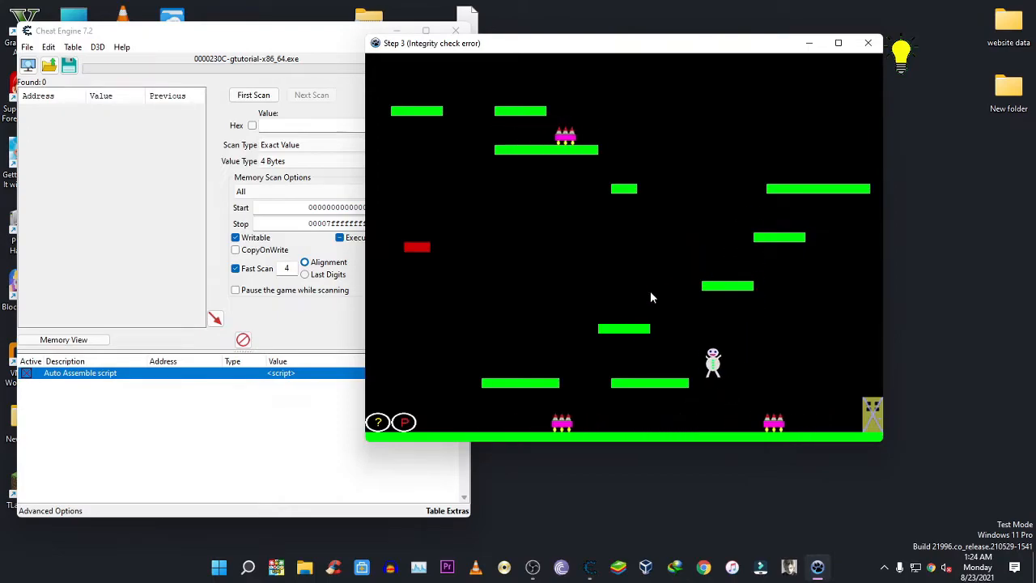
Step: Climb the character from the ground past the lower-middle platform onto the low central platform
key("Up")
key("Left")
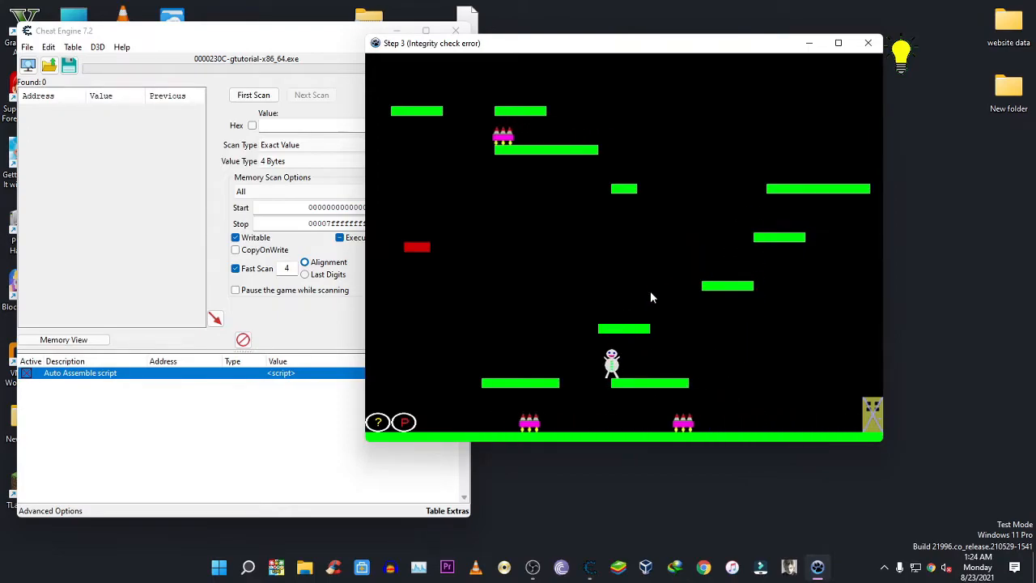
key("Up")
key("Up")
key("Right")
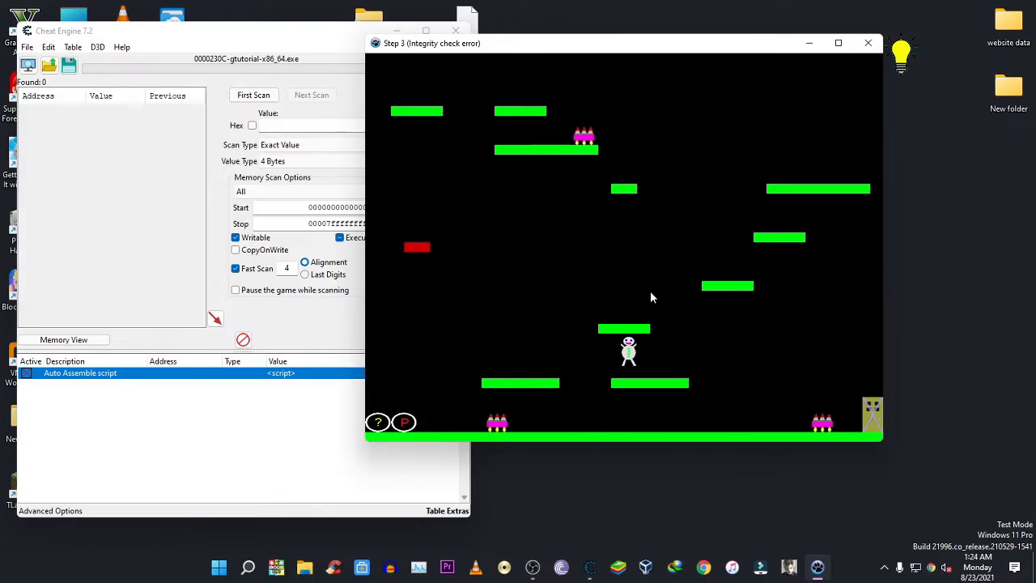
key("Up")
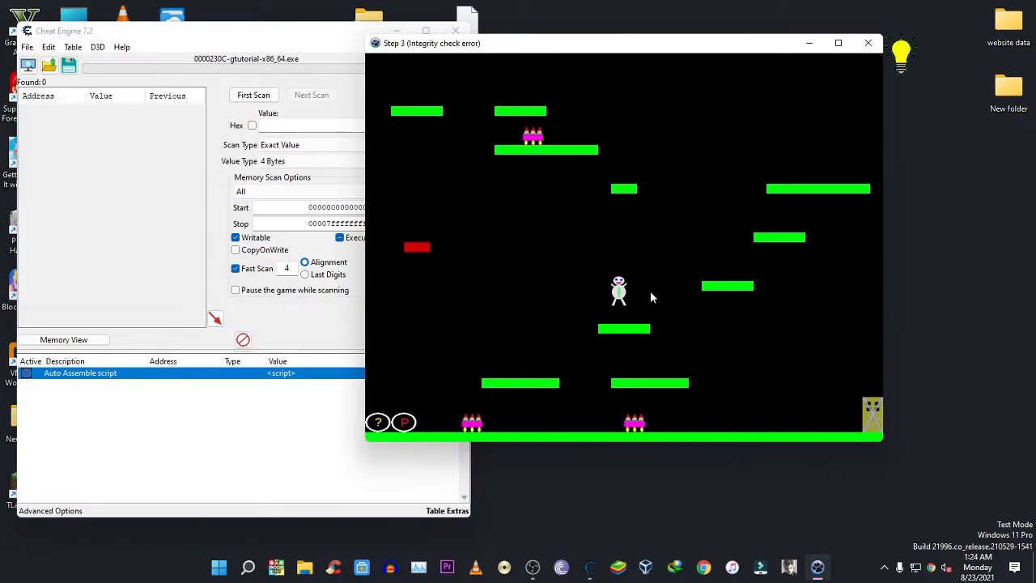
Step: Work the character across the platforms to mark the last red one near the left edge green, and return to the ground
key("Right")
key("Up")
key("Up")
key("Left")
key("Up")
key("Left")
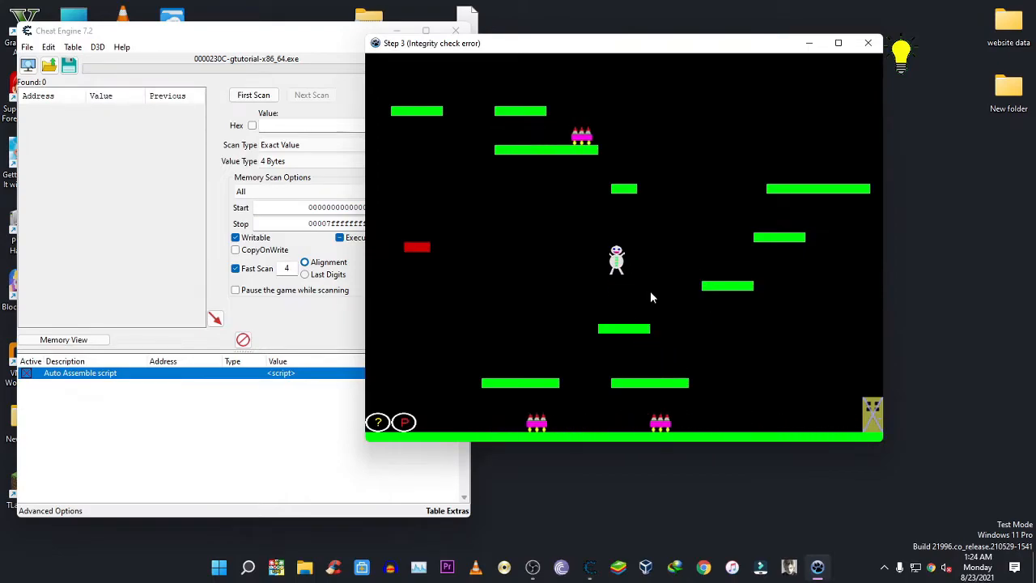
key("Right")
key("Up")
key("Right")
key("Left")
key("Up")
key("Right")
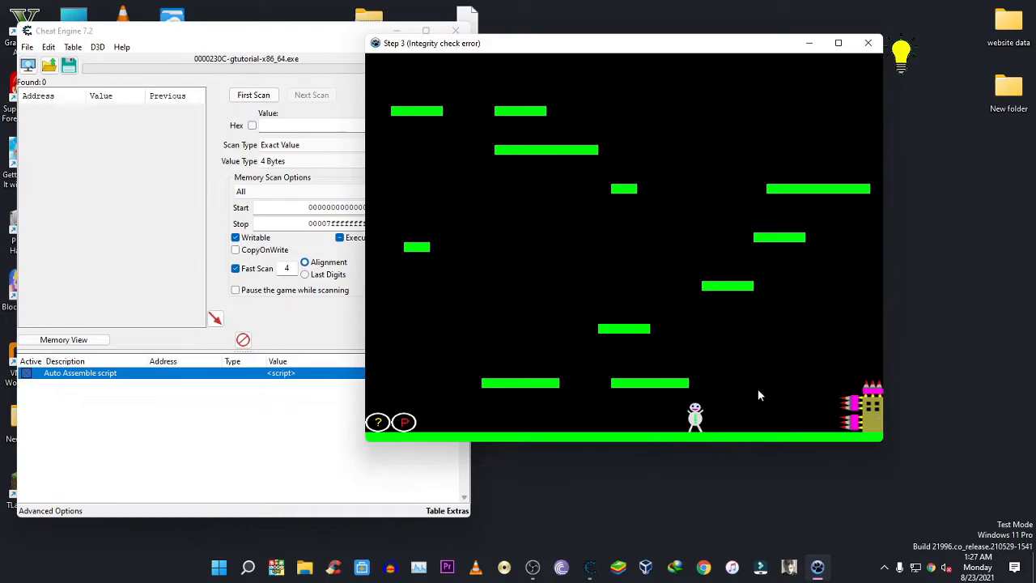
Step: Walk the character through the enemies blocking the door to finish Step 3, and dismiss both completion messages
key("Right")
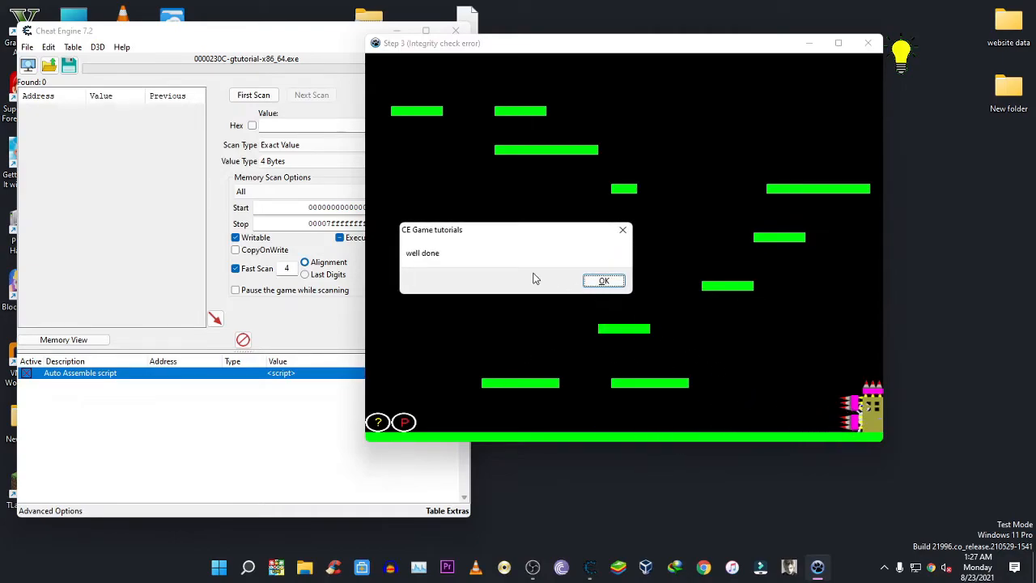
left_click(586, 281)
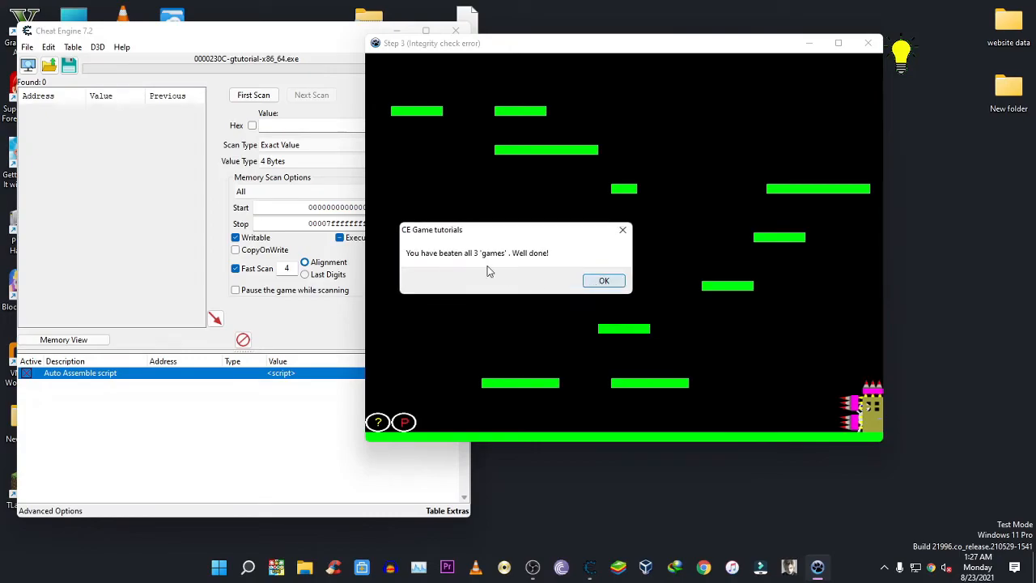
left_click(604, 284)
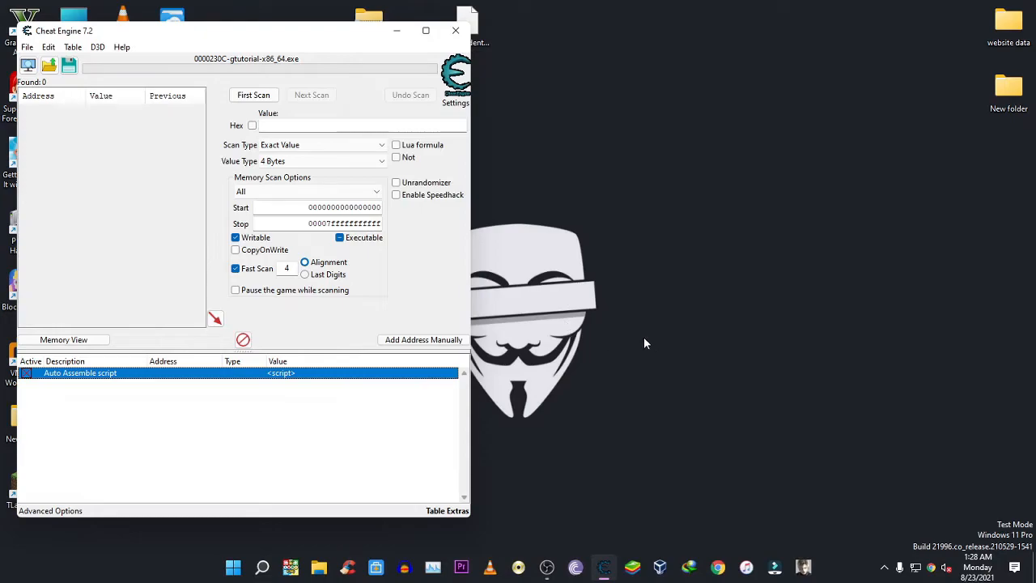